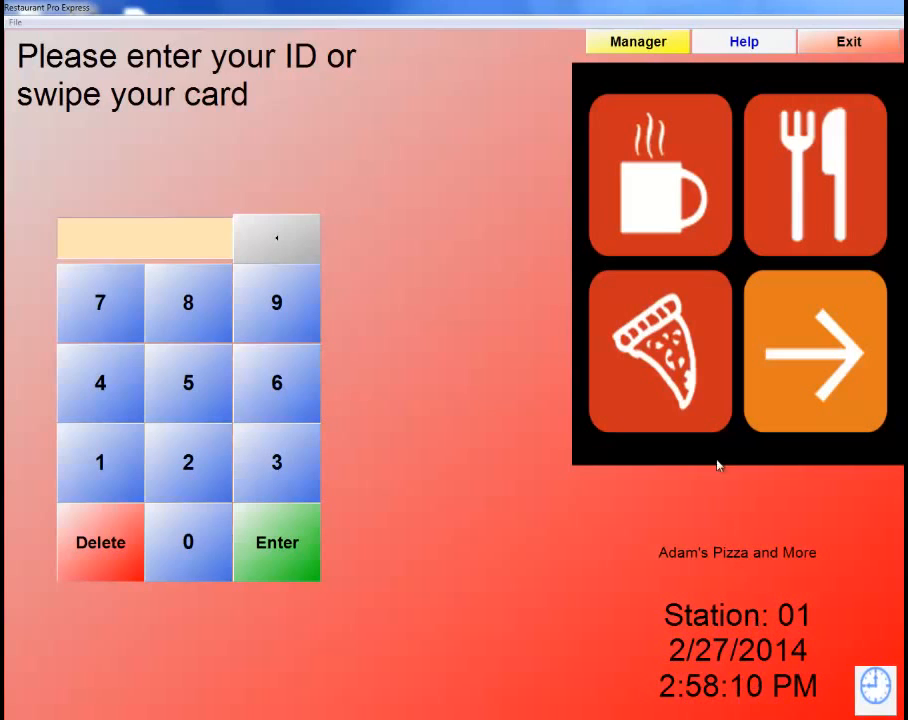
Sign in to the Manager menu with the manager password and cashier ID.
{"action": "left_click", "coordinate": [639, 44]}
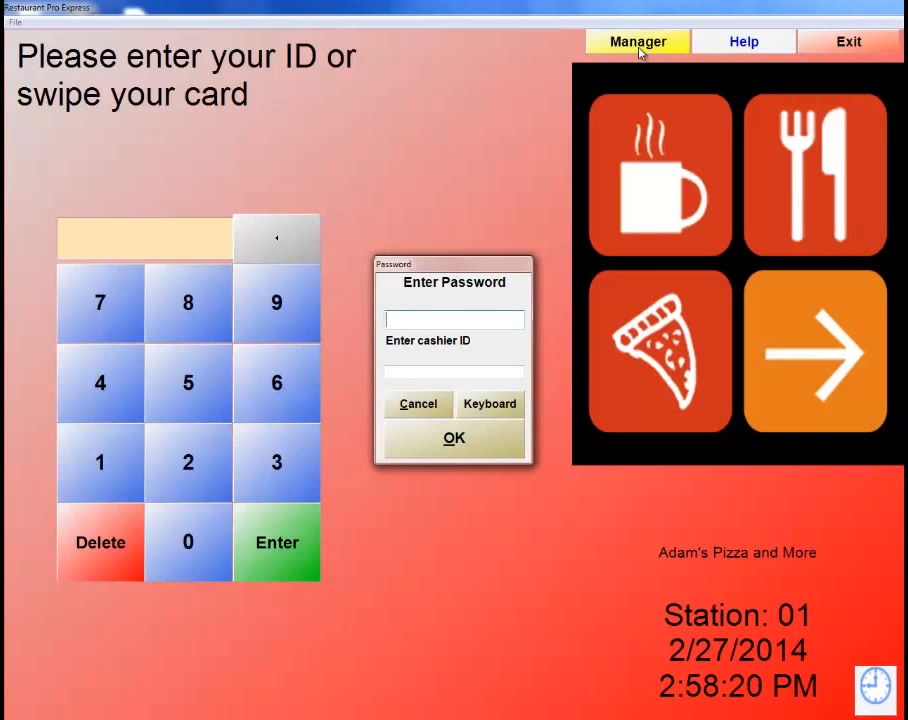
{"action": "type", "text": "*****"}
{"action": "key", "text": "Tab"}
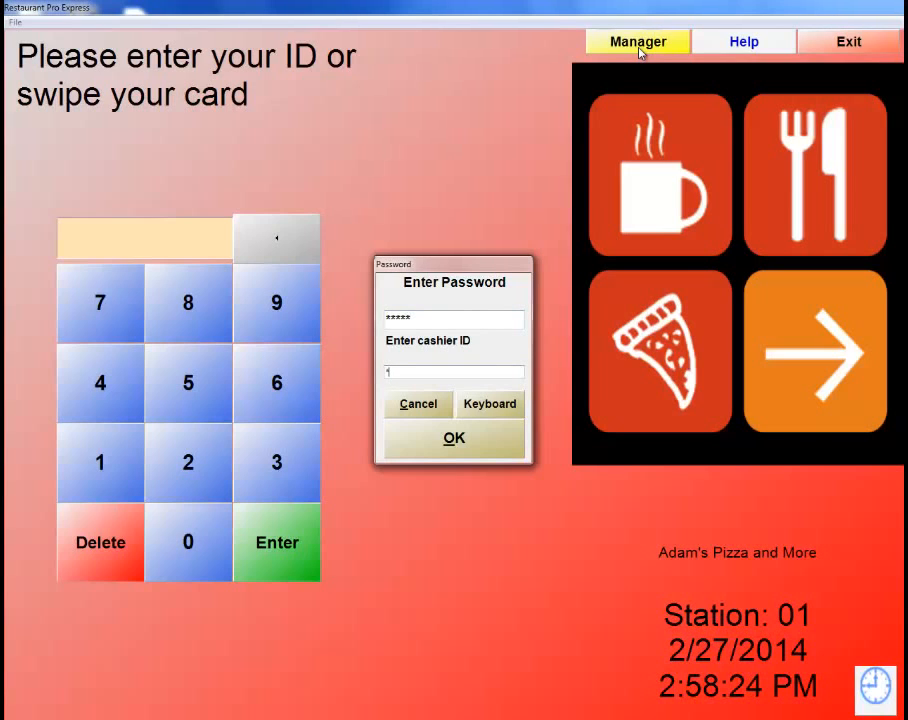
{"action": "key", "text": "Return"}
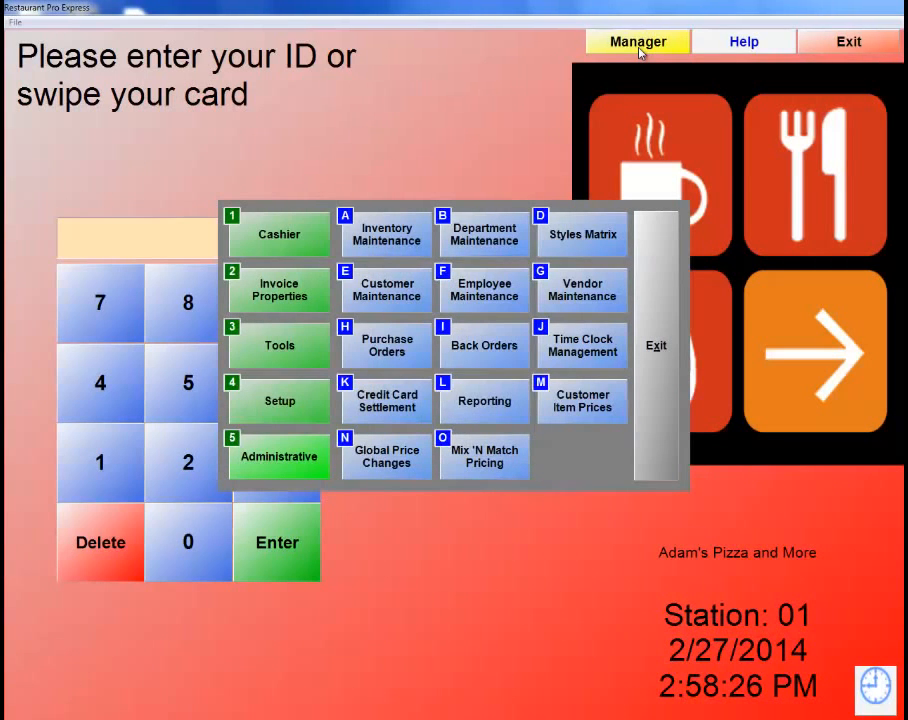
Open Setup > Display Setup and save the Modern invoice screen with numeric login.
{"action": "left_click", "coordinate": [280, 405]}
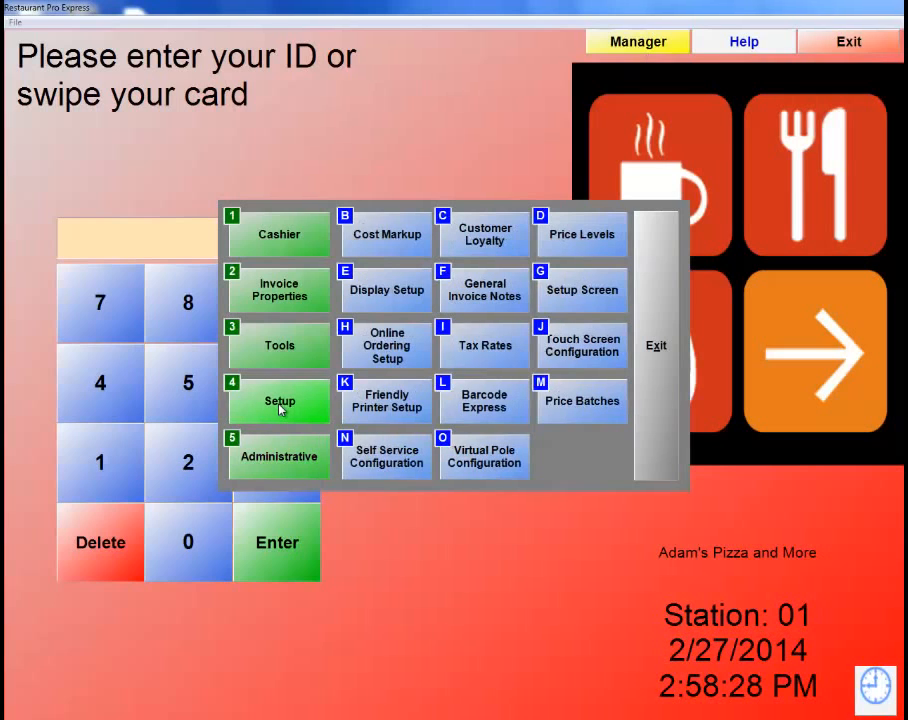
{"action": "left_click", "coordinate": [376, 292]}
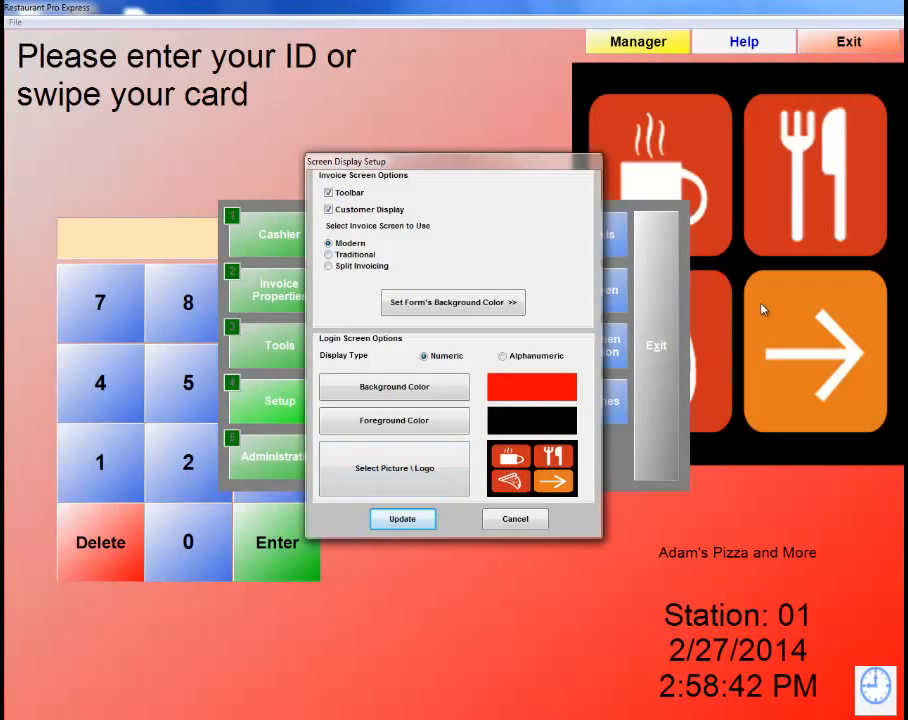
{"action": "left_click", "coordinate": [426, 520]}
Exit the Manager menu back to the blank ID login screen.
{"action": "left_click", "coordinate": [662, 349]}
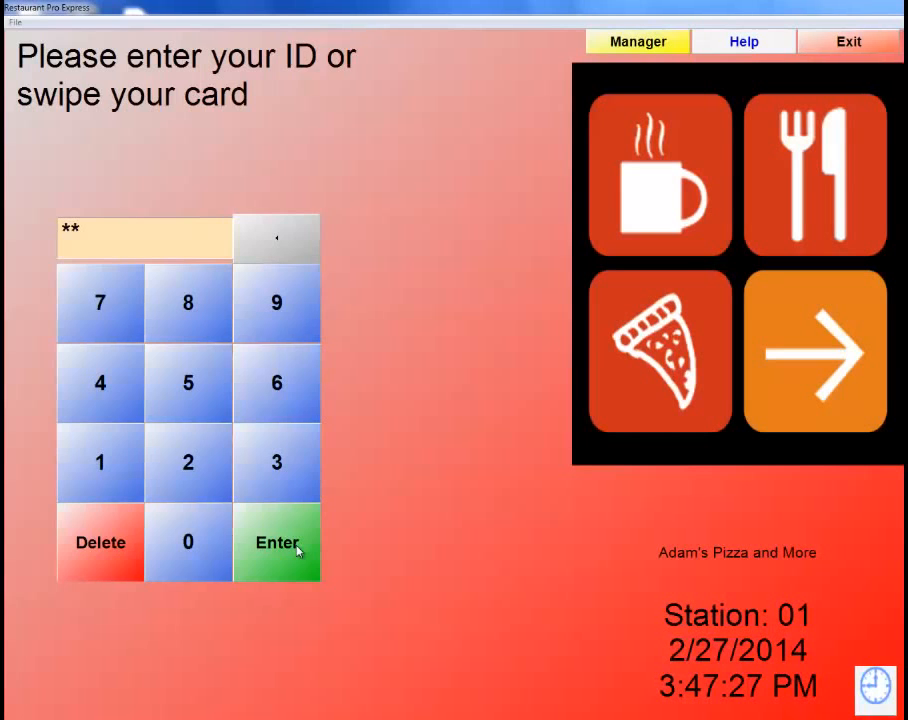
Sign in with the employee ID and password, check Front Counter, then return to Dining Room.
{"action": "left_click", "coordinate": [298, 546]}
{"action": "type", "text": "*****"}
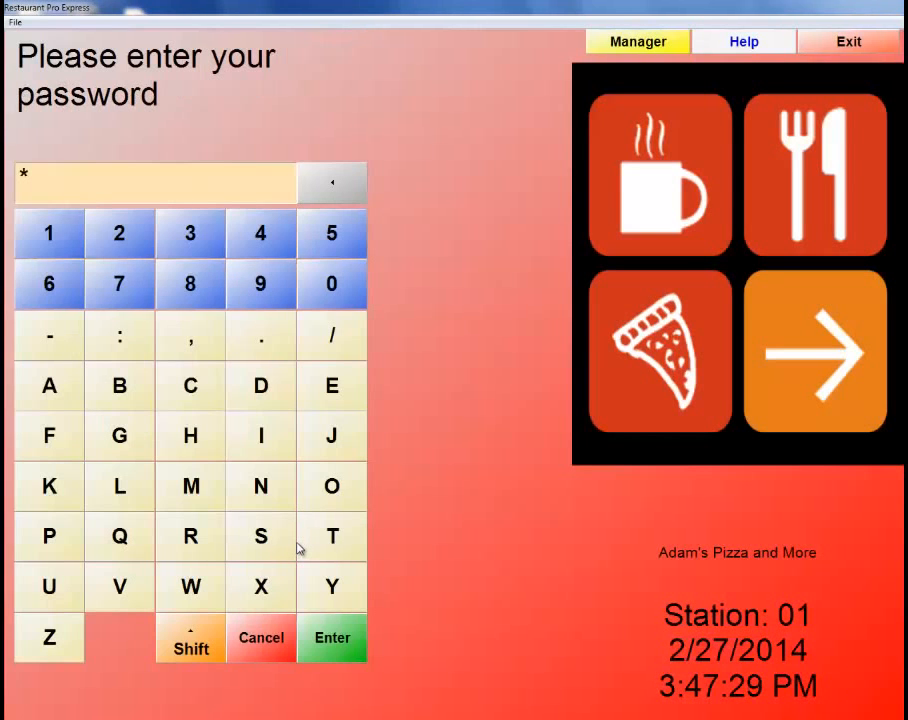
{"action": "key", "text": "Return"}
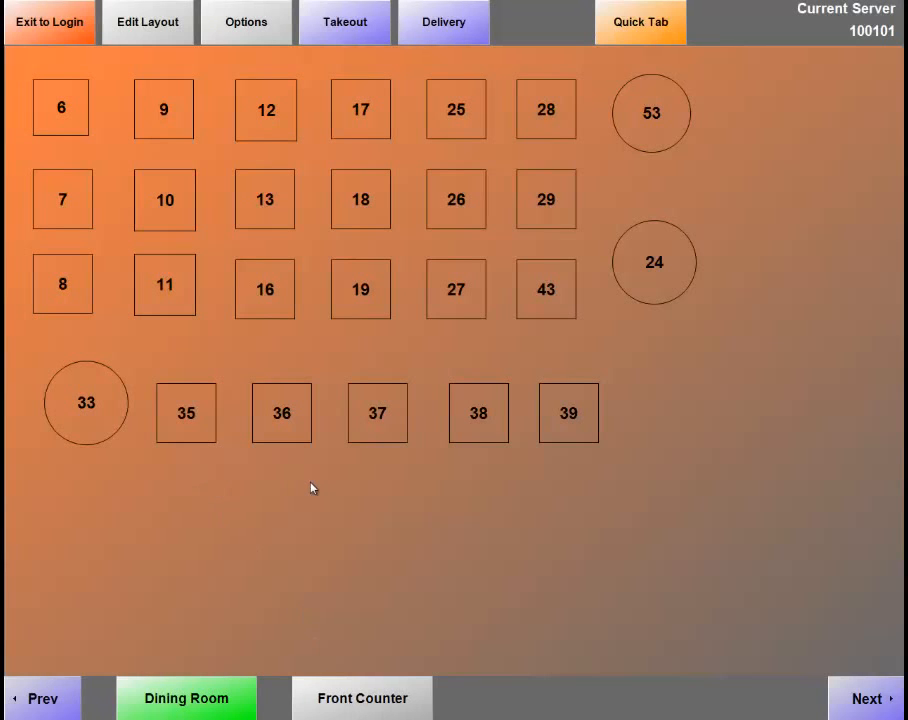
{"action": "left_click", "coordinate": [353, 709]}
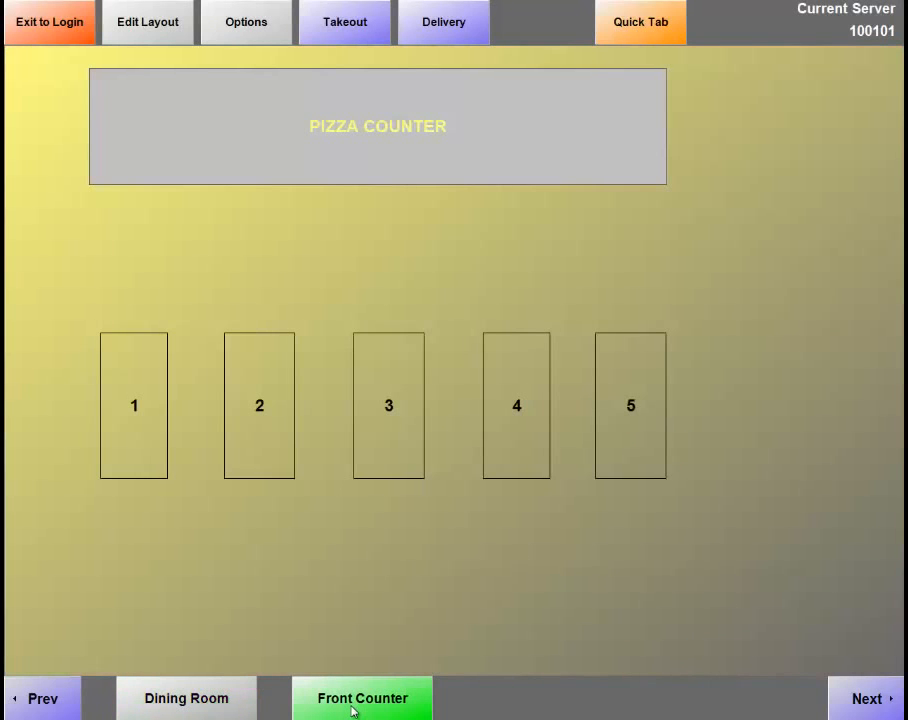
{"action": "left_click", "coordinate": [220, 699]}
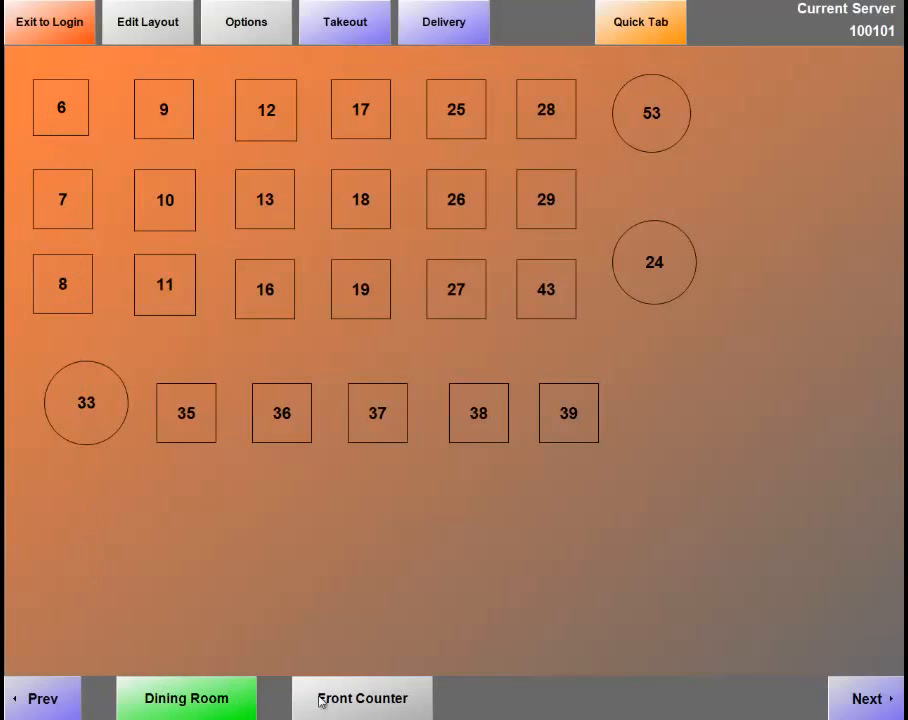
{"action": "left_click", "coordinate": [151, 35]}
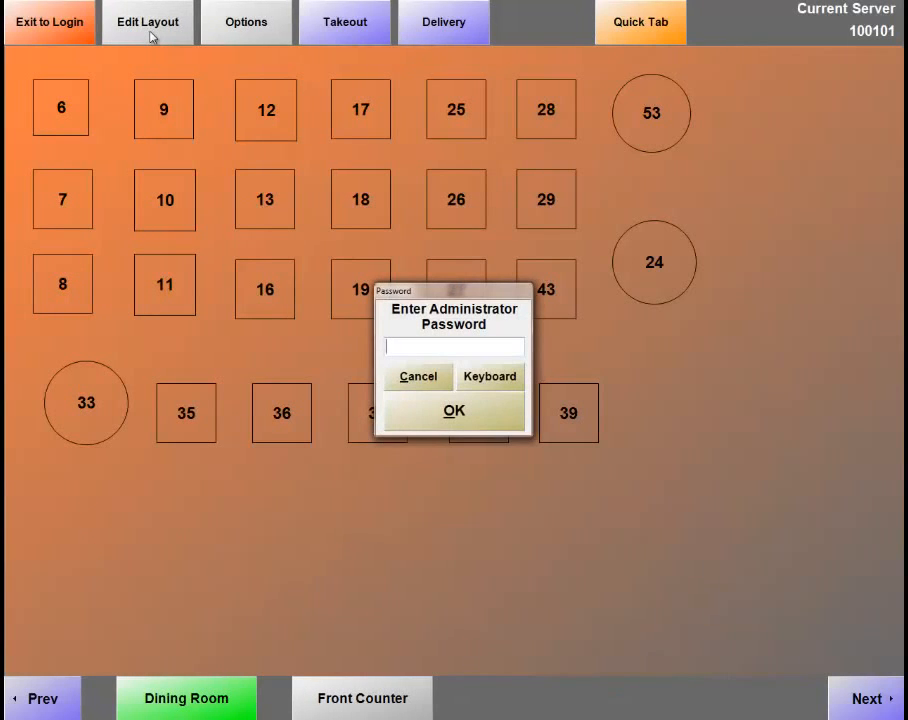
{"action": "type", "text": "*****"}
{"action": "key", "text": "Return"}
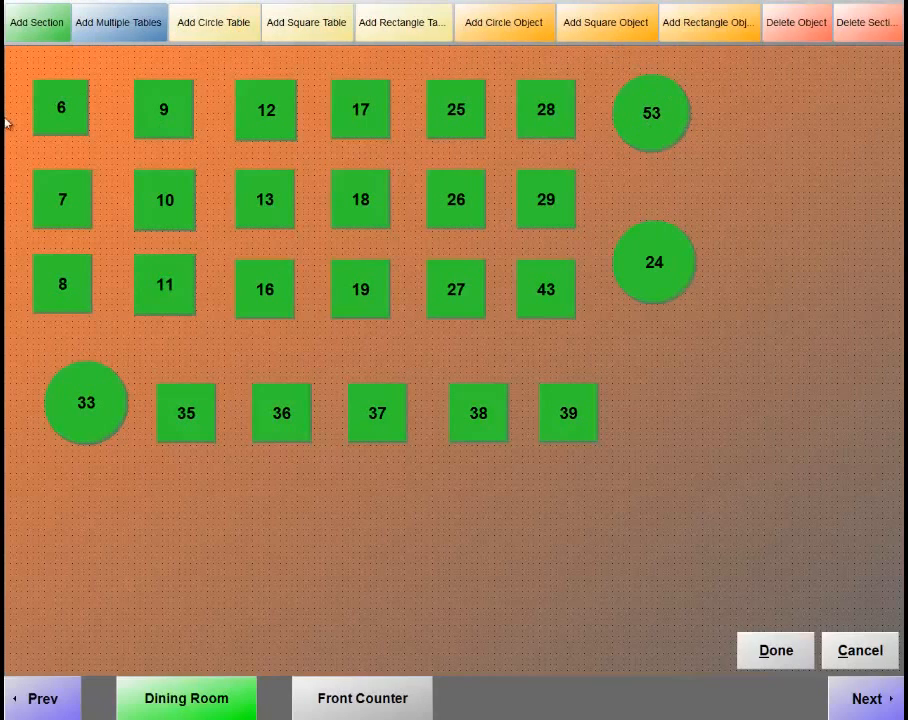
{"action": "left_click", "coordinate": [55, 110]}
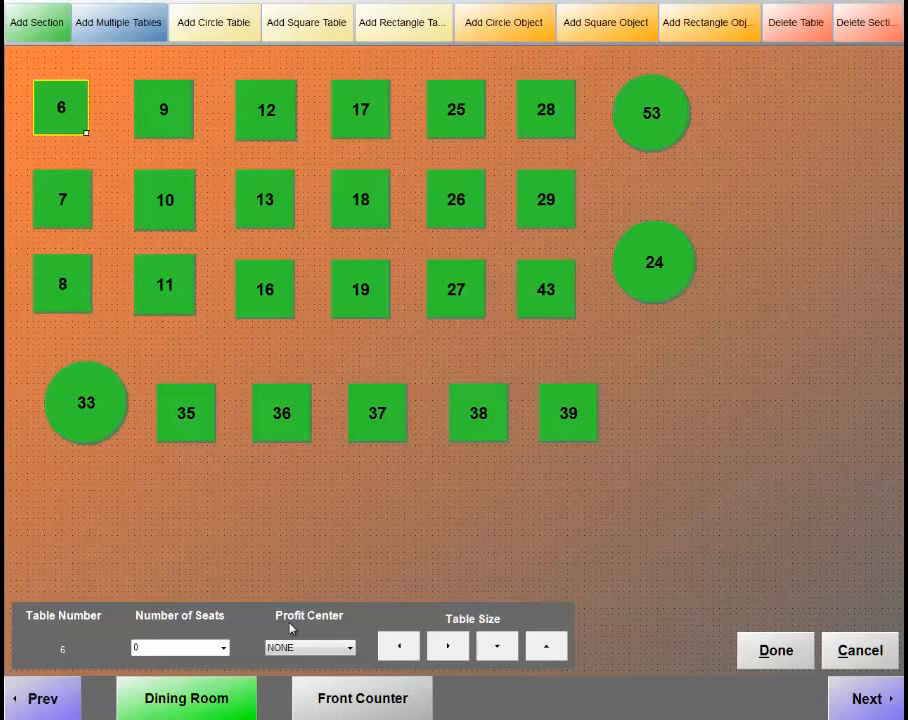
{"action": "left_click", "coordinate": [803, 651]}
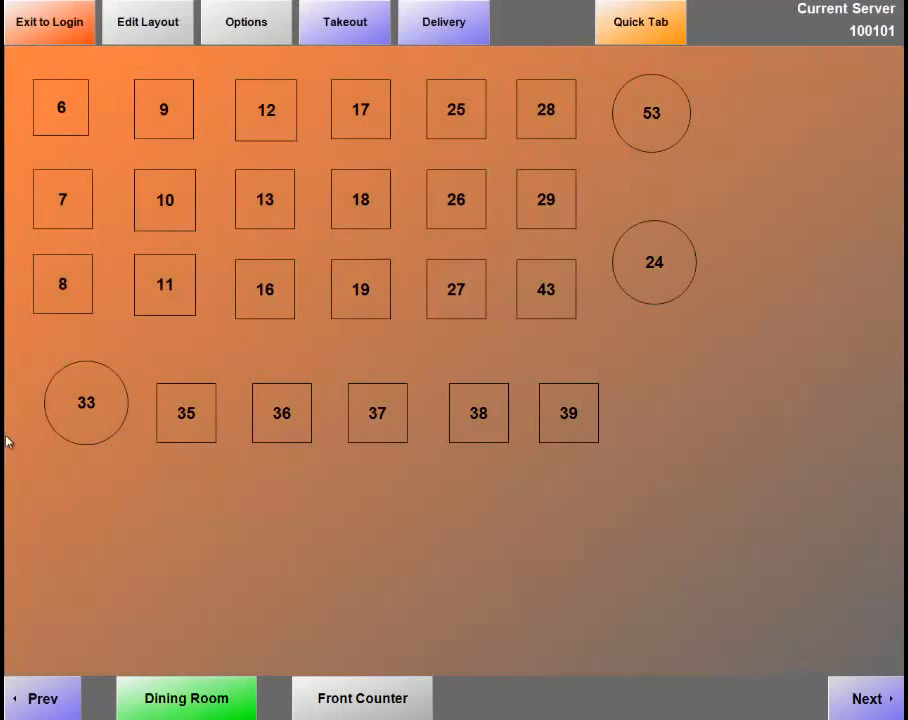
Start a new takeout order under the customer's name.
{"action": "left_click", "coordinate": [346, 28]}
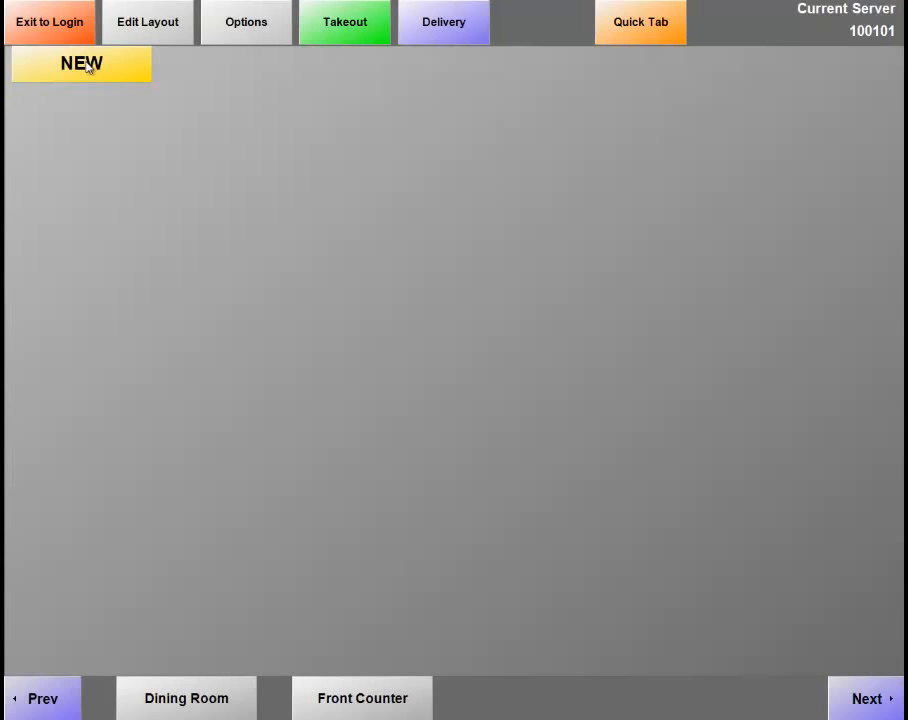
{"action": "left_click", "coordinate": [88, 66]}
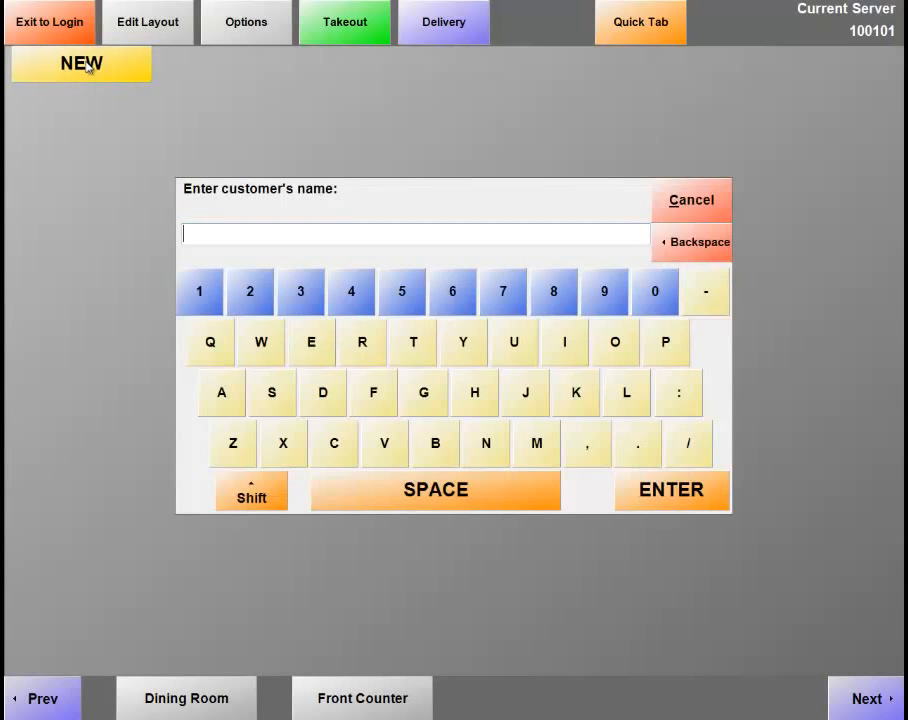
{"action": "type", "text": "Adam"}
{"action": "key", "text": "Return"}
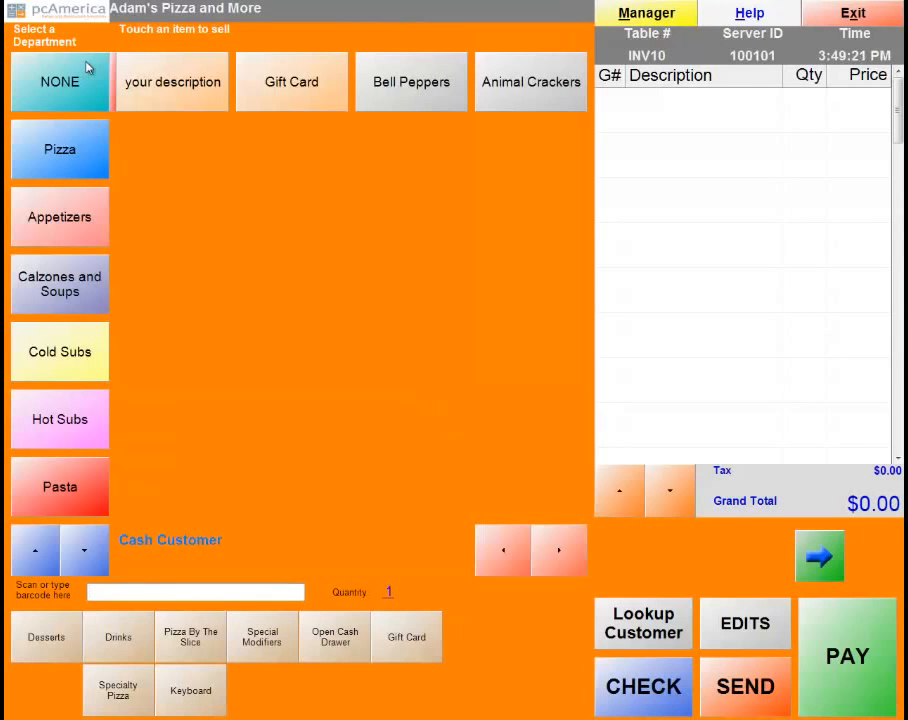
Add a small plain-crust Plain Cheese pizza ($5.30) and send the order.
{"action": "left_click", "coordinate": [63, 155]}
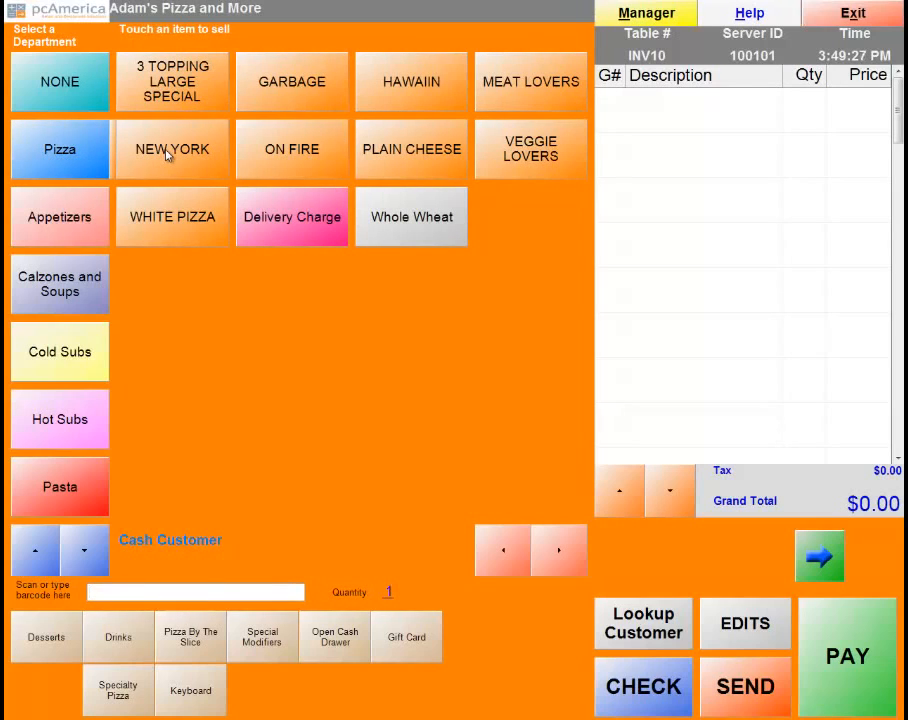
{"action": "left_click", "coordinate": [425, 158]}
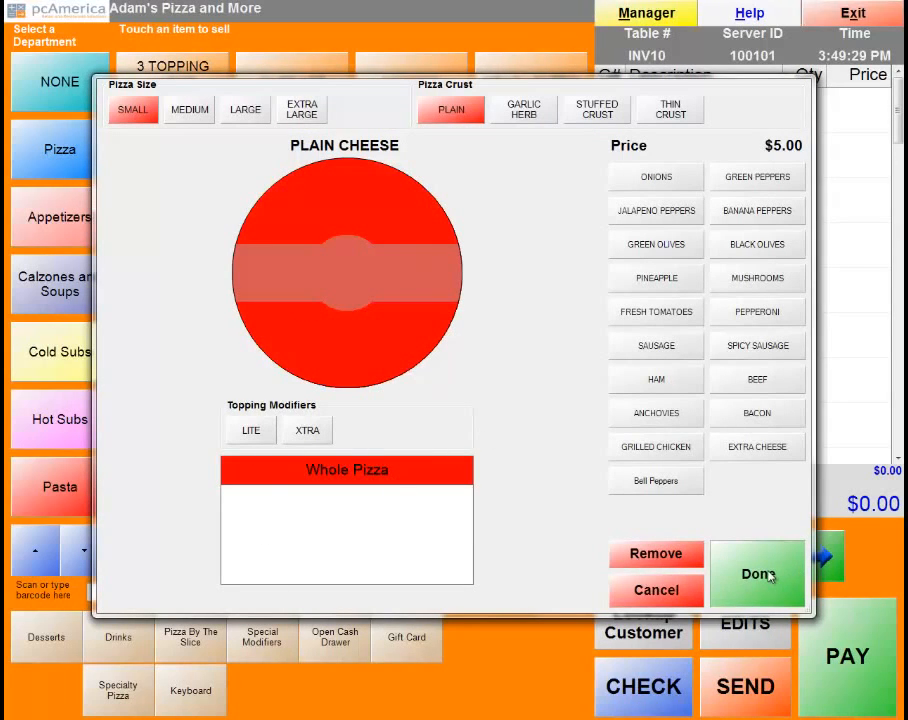
{"action": "left_click", "coordinate": [758, 574]}
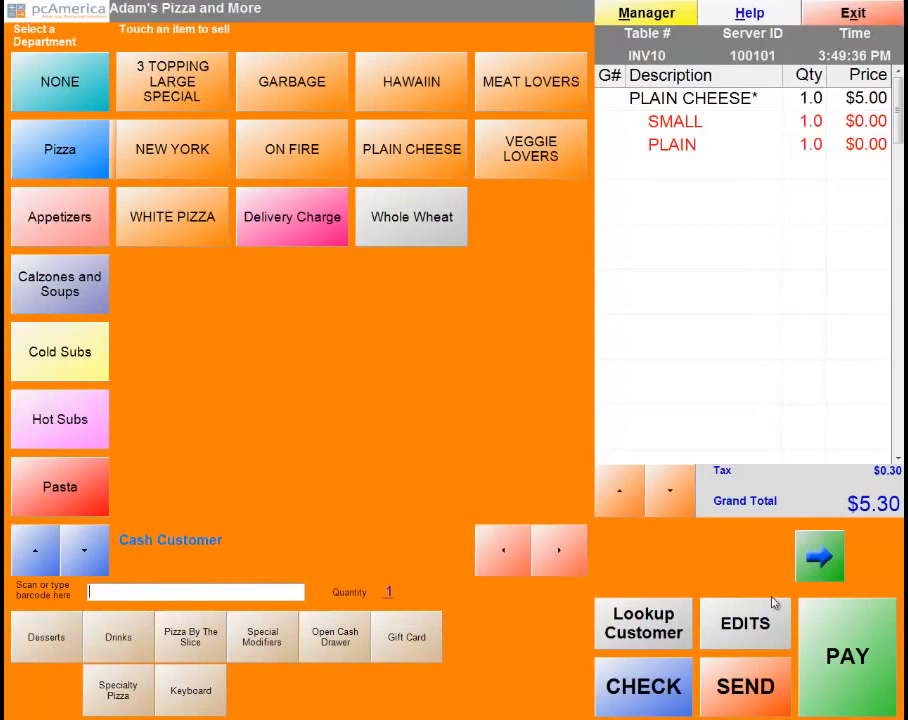
{"action": "left_click", "coordinate": [759, 702]}
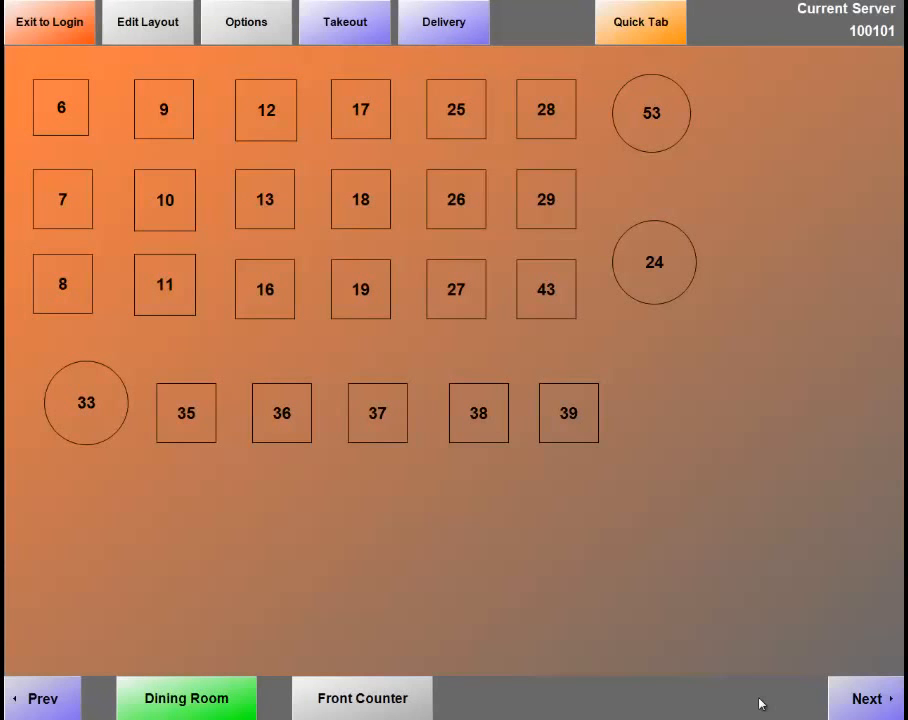
Settle the customer's $5.30 takeout order in cash with $0.00 change and no receipt.
{"action": "left_click", "coordinate": [361, 35]}
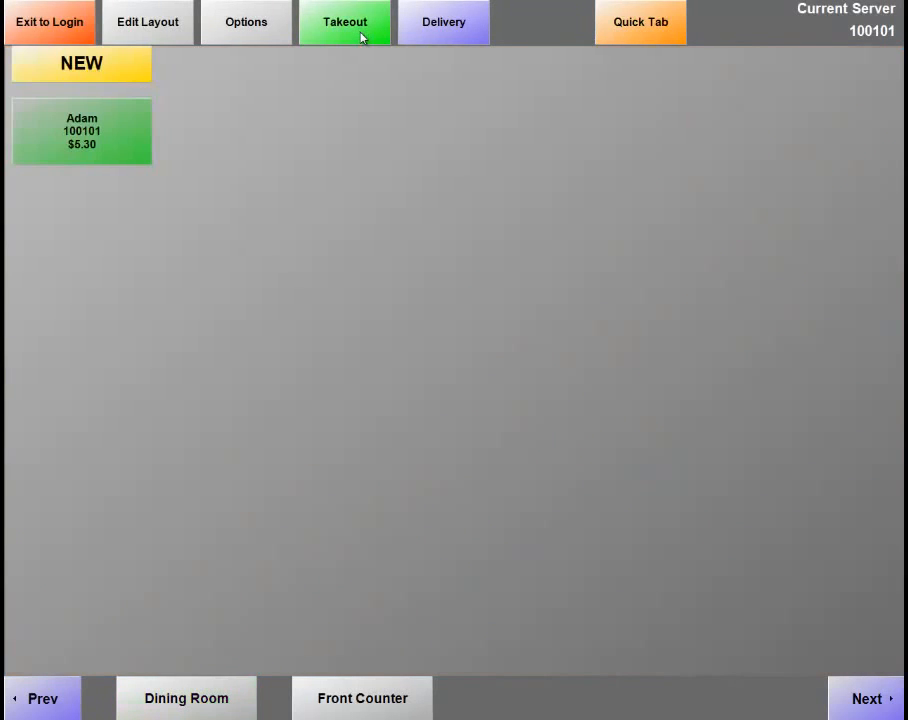
{"action": "left_click", "coordinate": [89, 130]}
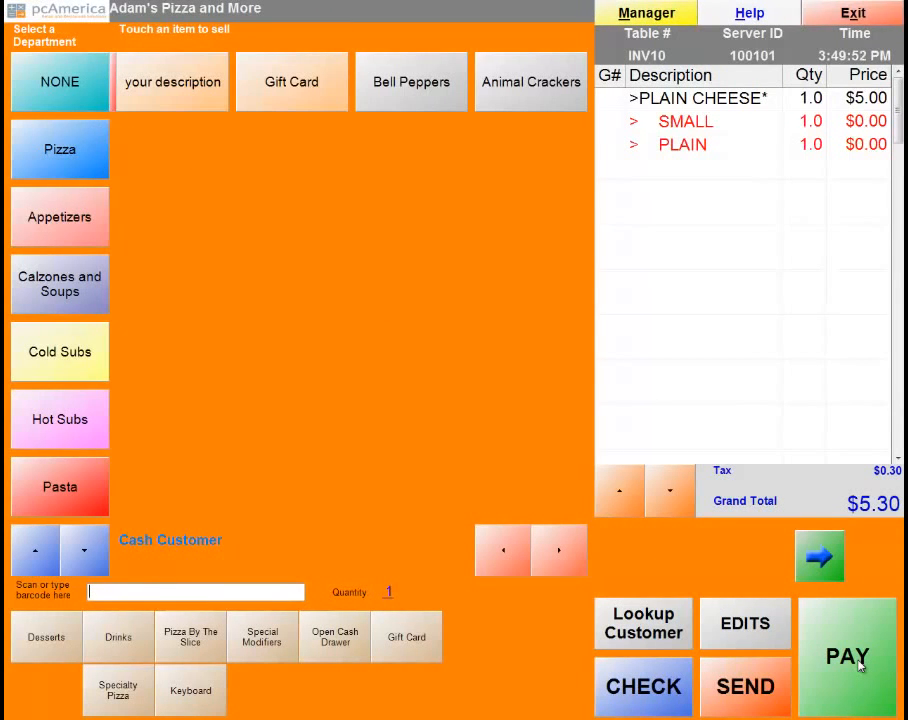
{"action": "left_click", "coordinate": [860, 665]}
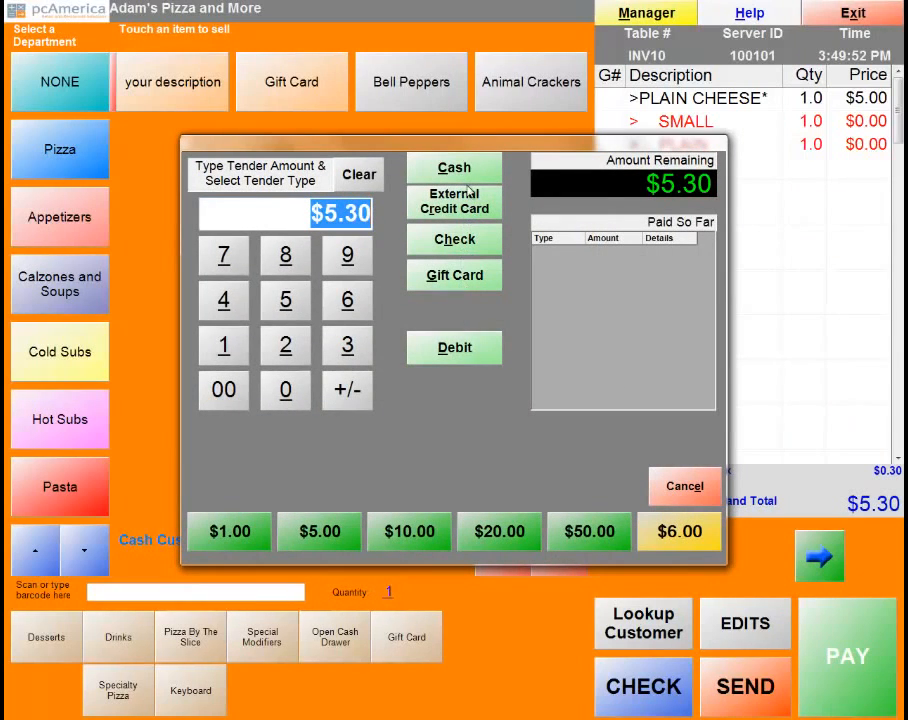
{"action": "left_click", "coordinate": [471, 175]}
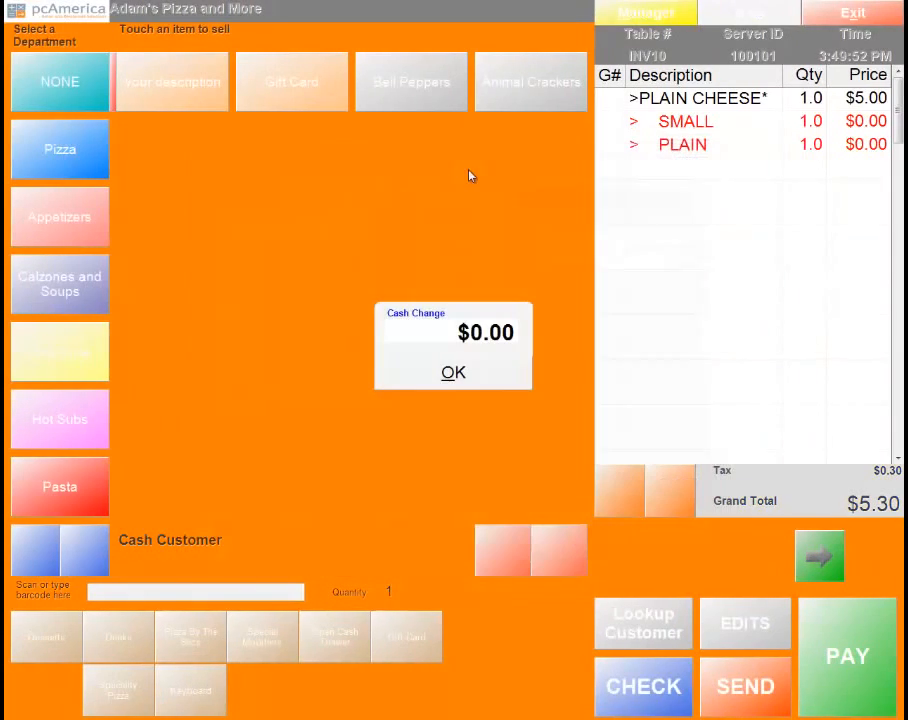
{"action": "left_click", "coordinate": [441, 379]}
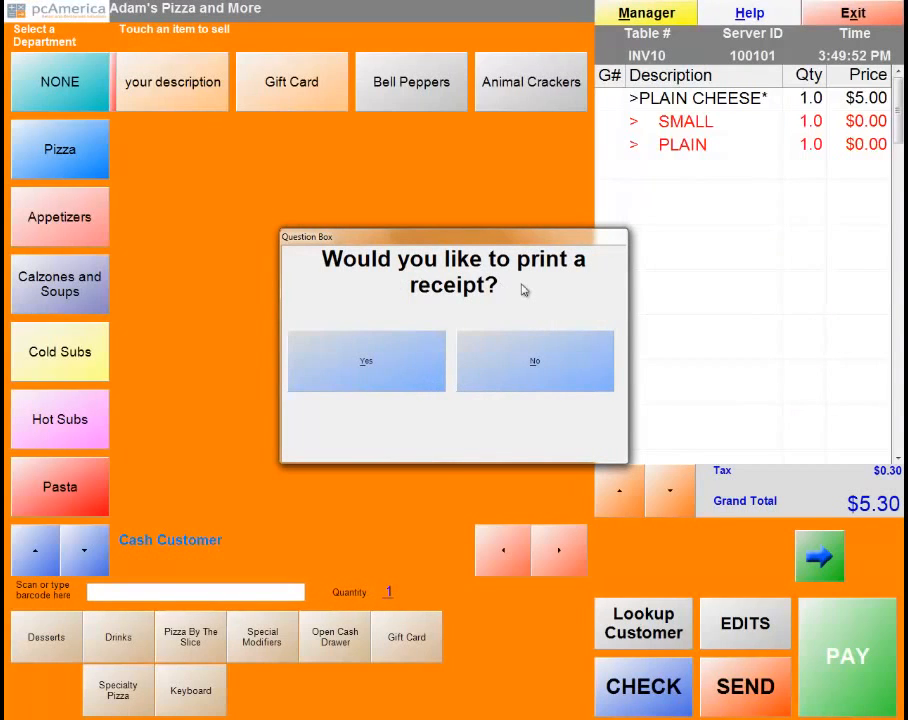
{"action": "left_click", "coordinate": [535, 368]}
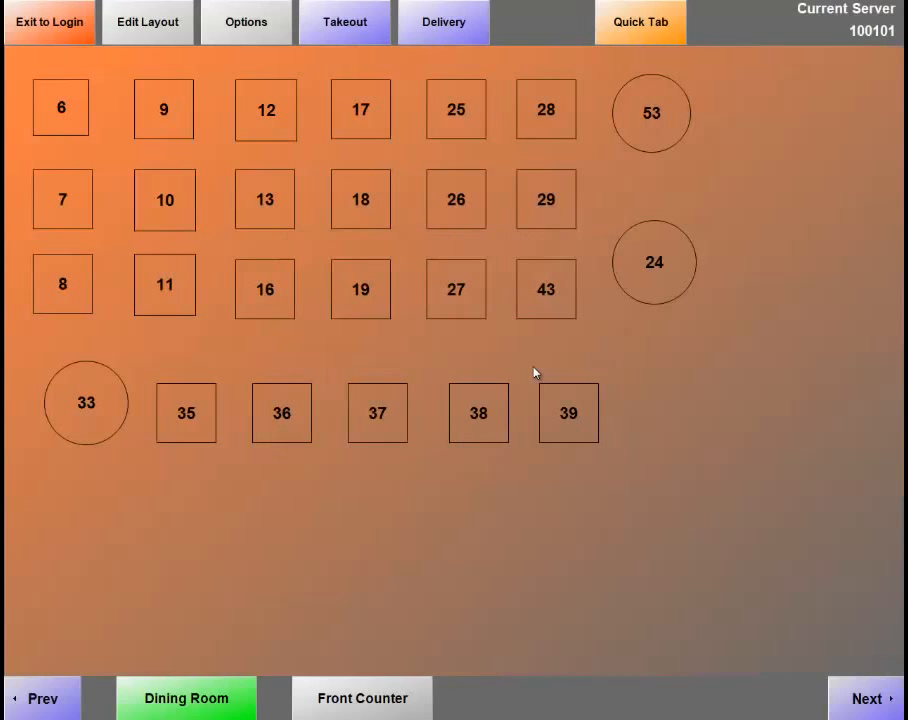
Switch to the Delivery orders view and start a new delivery order.
{"action": "left_click", "coordinate": [355, 33]}
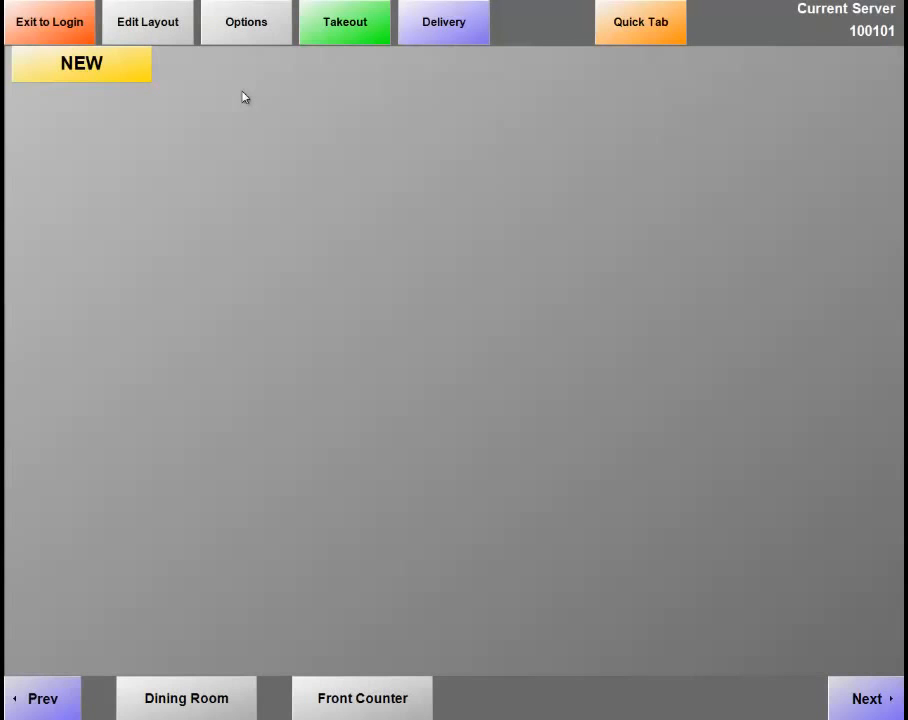
{"action": "left_click", "coordinate": [334, 33]}
{"action": "left_click", "coordinate": [454, 32]}
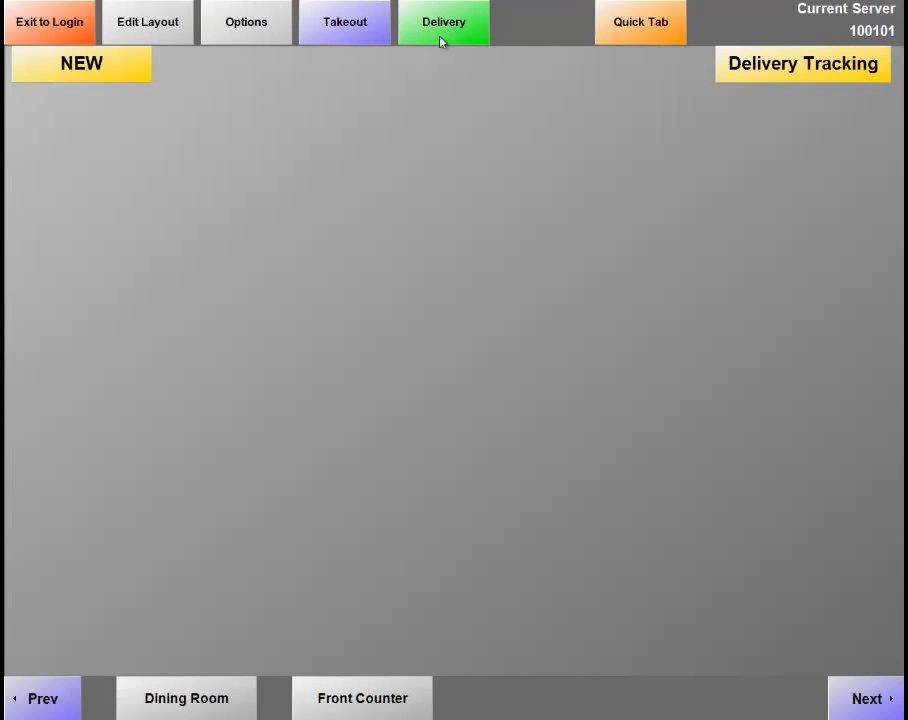
{"action": "left_click", "coordinate": [128, 75]}
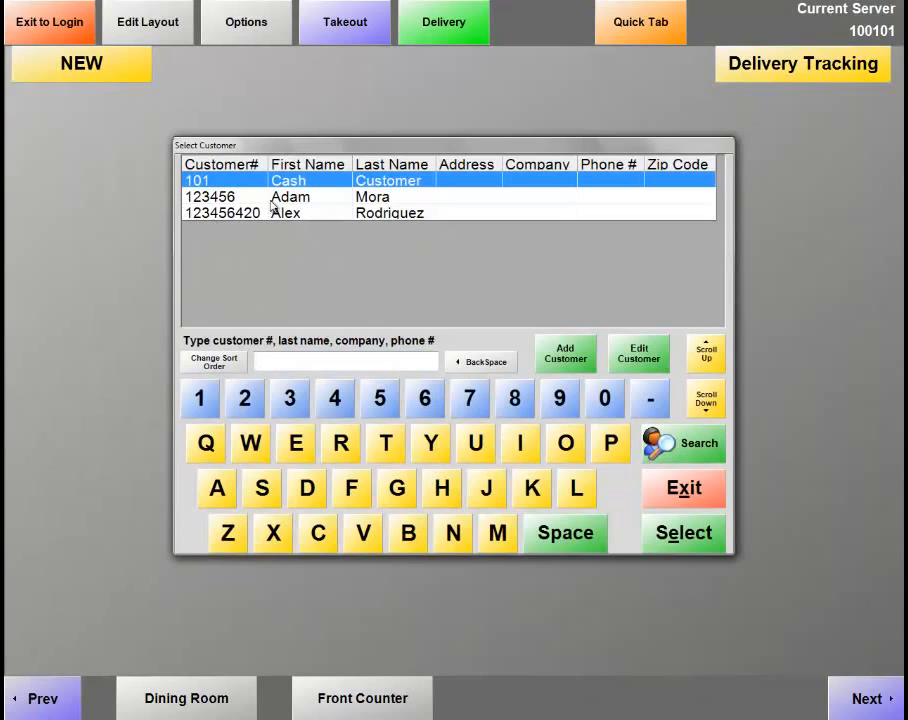
Abandon a new customer record and attach the existing customer to the delivery.
{"action": "left_click", "coordinate": [576, 367]}
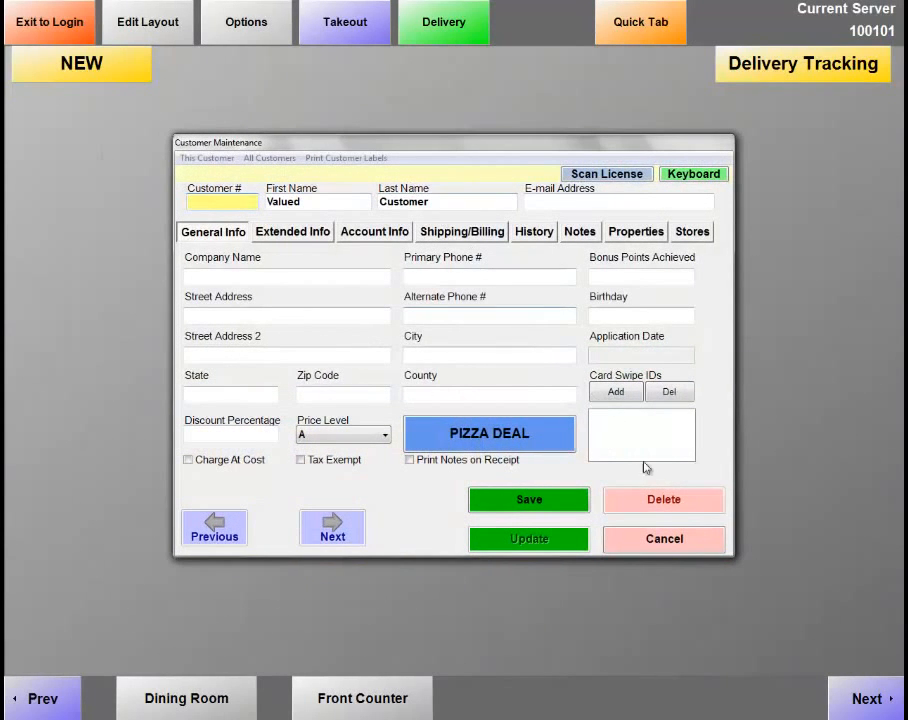
{"action": "left_click", "coordinate": [660, 546]}
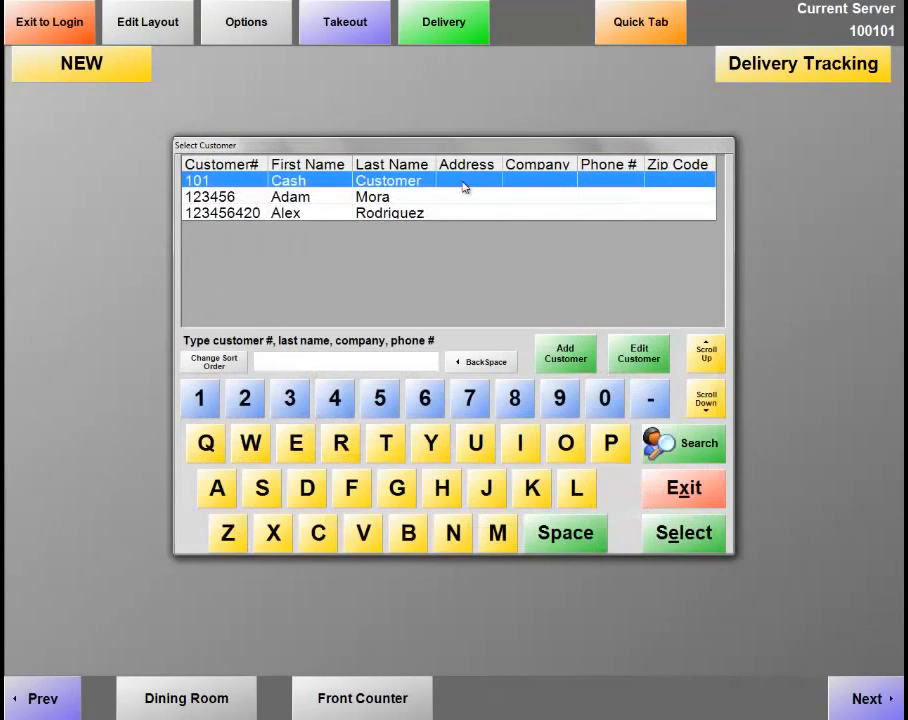
{"action": "double_click", "coordinate": [221, 198]}
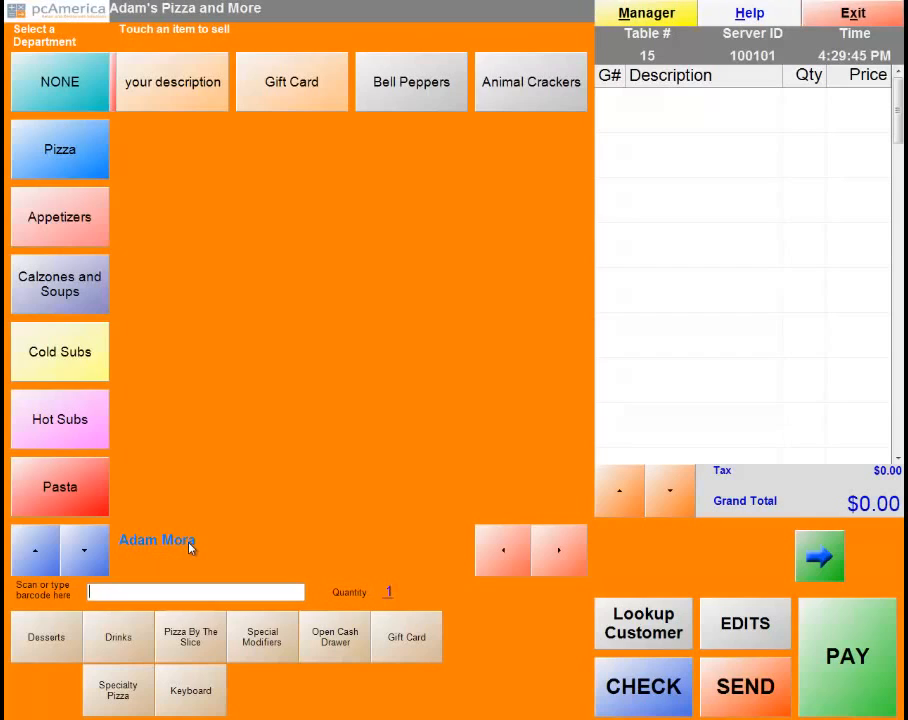
Add a small Plain Cheese pizza ($5.30), send it, and accept 5:30 PM as promised time.
{"action": "left_click", "coordinate": [54, 179]}
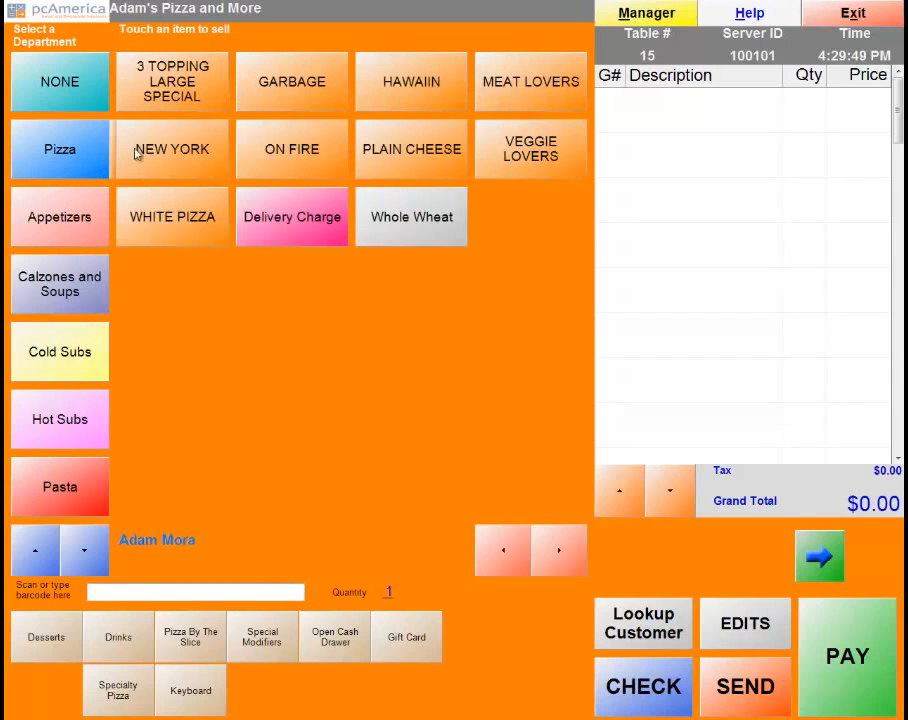
{"action": "left_click", "coordinate": [398, 160]}
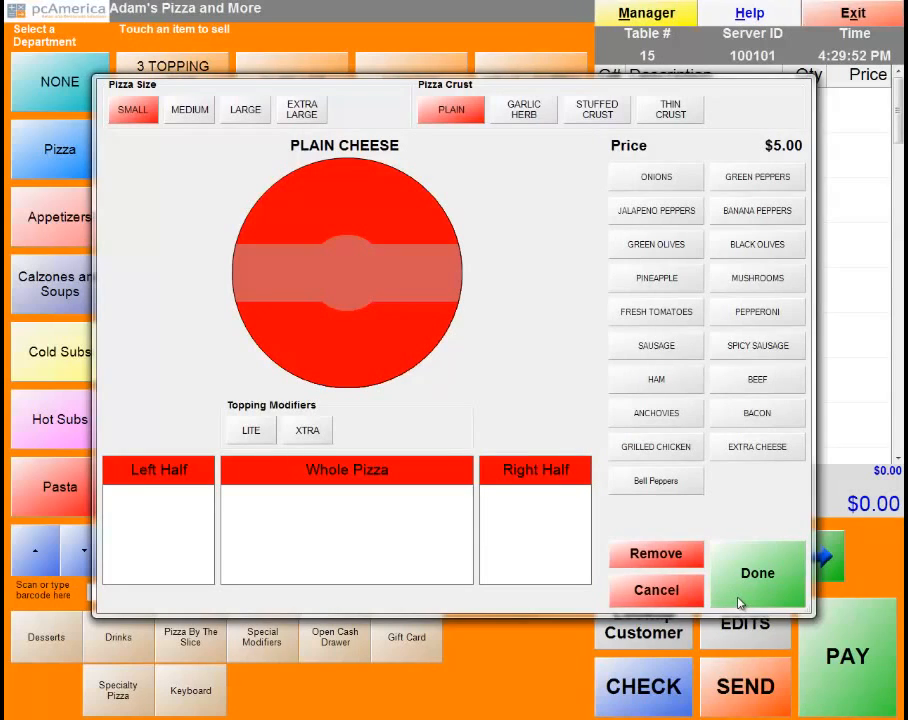
{"action": "left_click", "coordinate": [763, 592]}
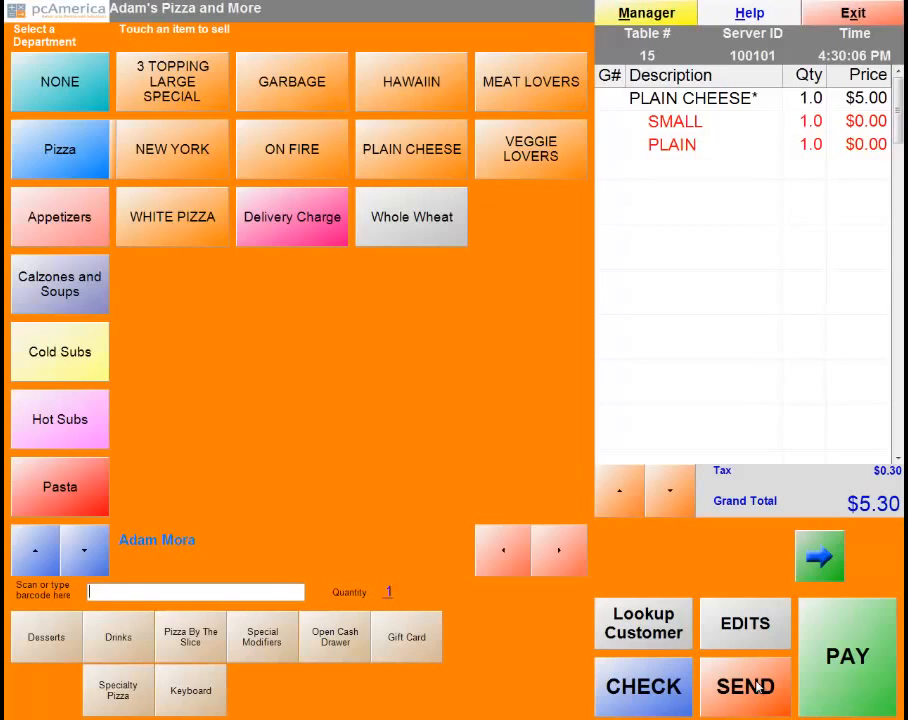
{"action": "left_click", "coordinate": [757, 686]}
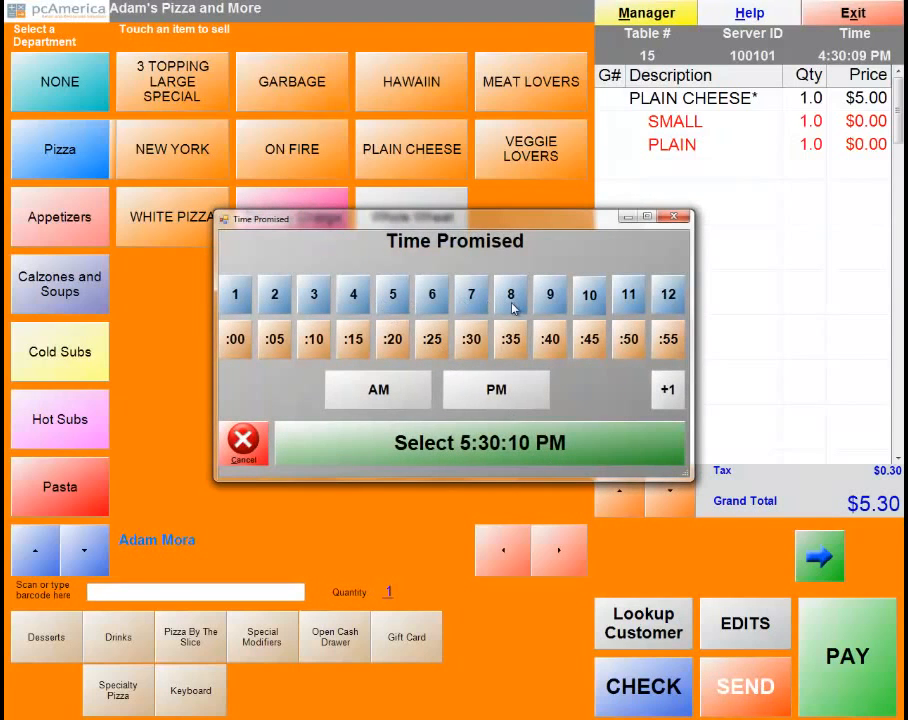
{"action": "left_click", "coordinate": [504, 452]}
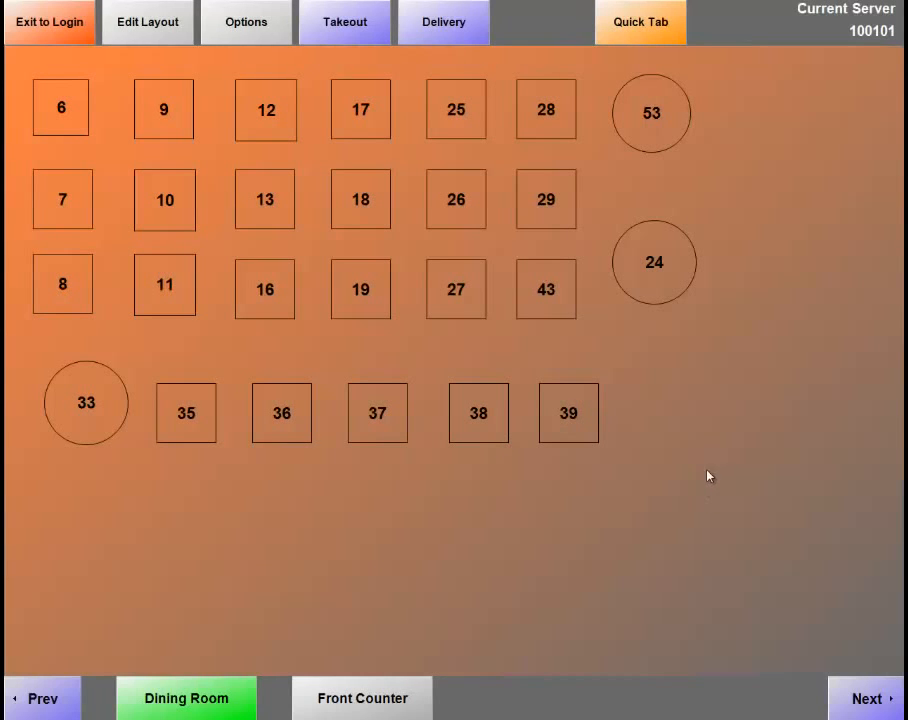
{"action": "left_click", "coordinate": [449, 40]}
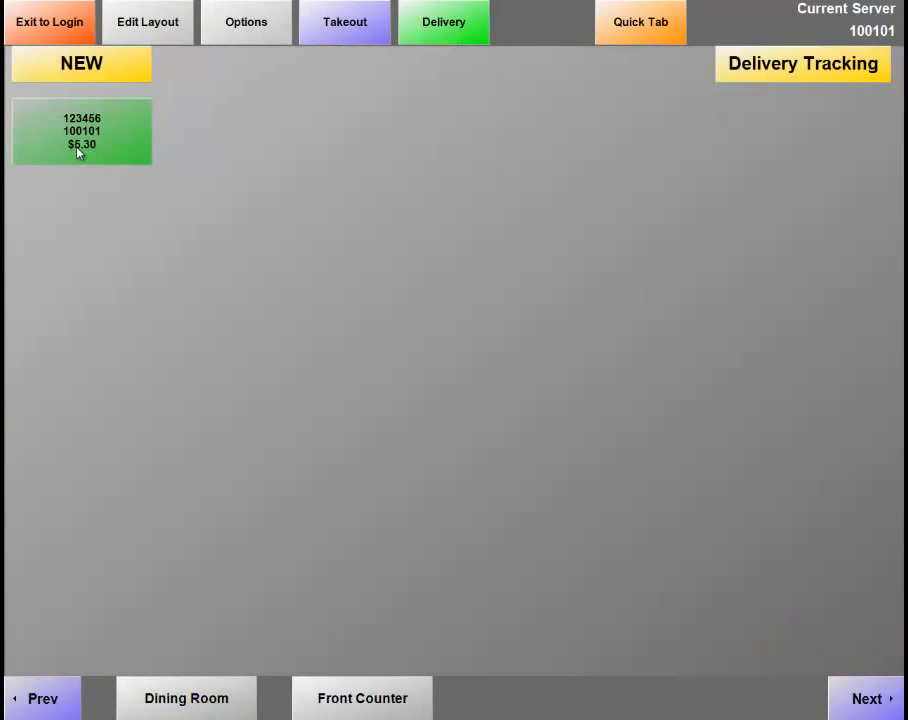
{"action": "left_click", "coordinate": [793, 80]}
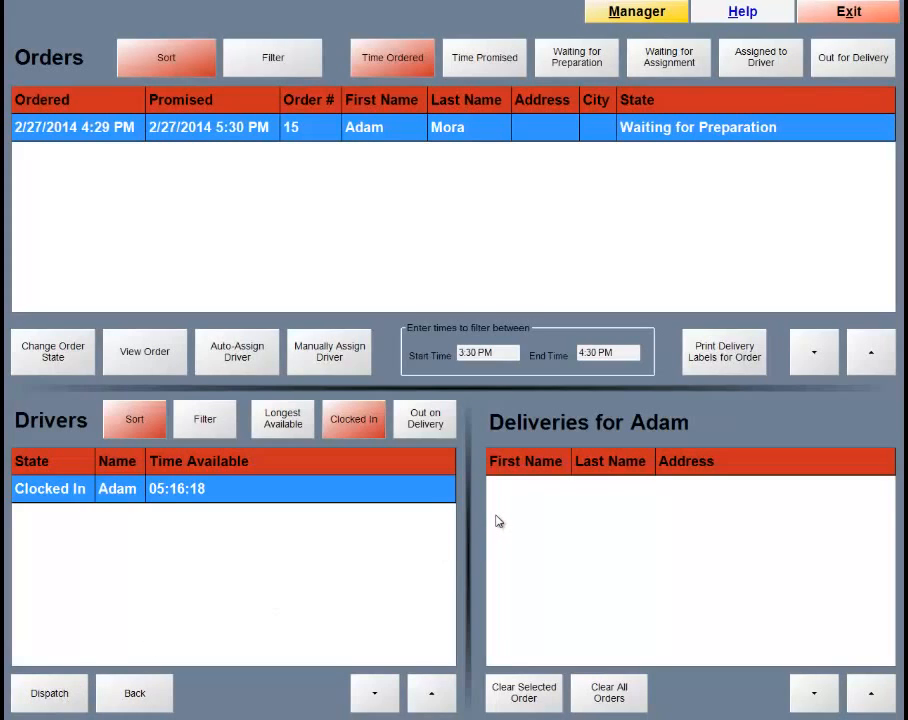
{"action": "left_click", "coordinate": [856, 17]}
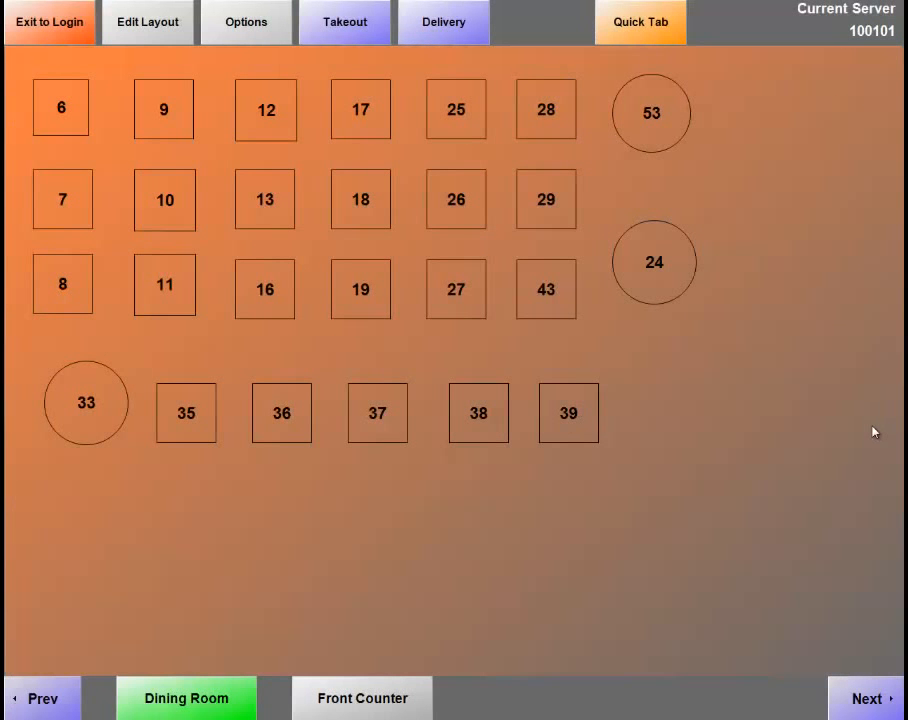
Start a Quick Tab order for the cash customer and browse Appetizers and Calzones & Soups.
{"action": "left_click", "coordinate": [664, 31]}
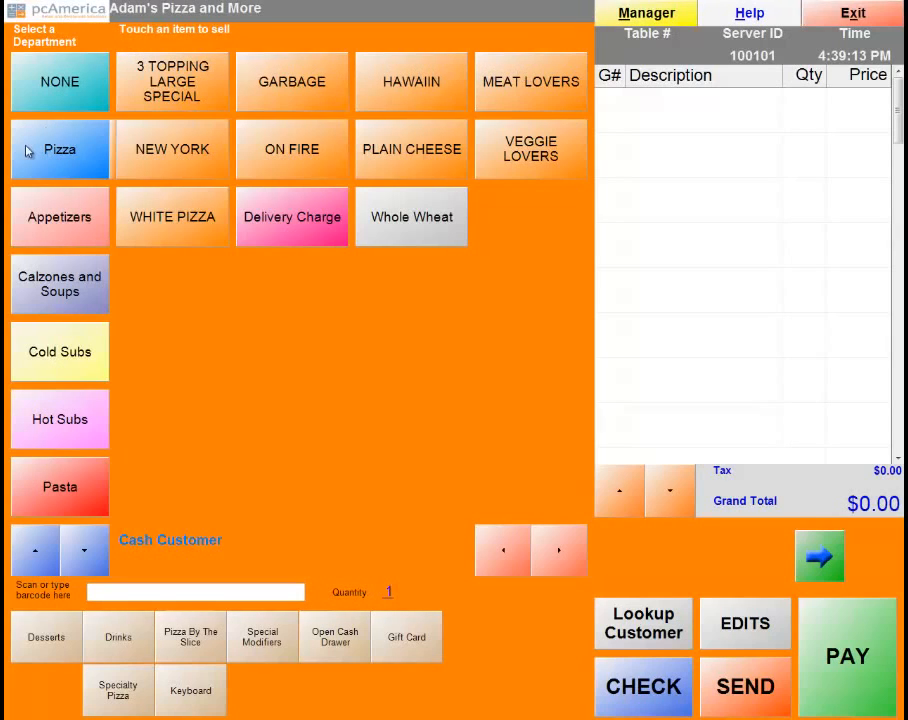
{"action": "left_click", "coordinate": [80, 214]}
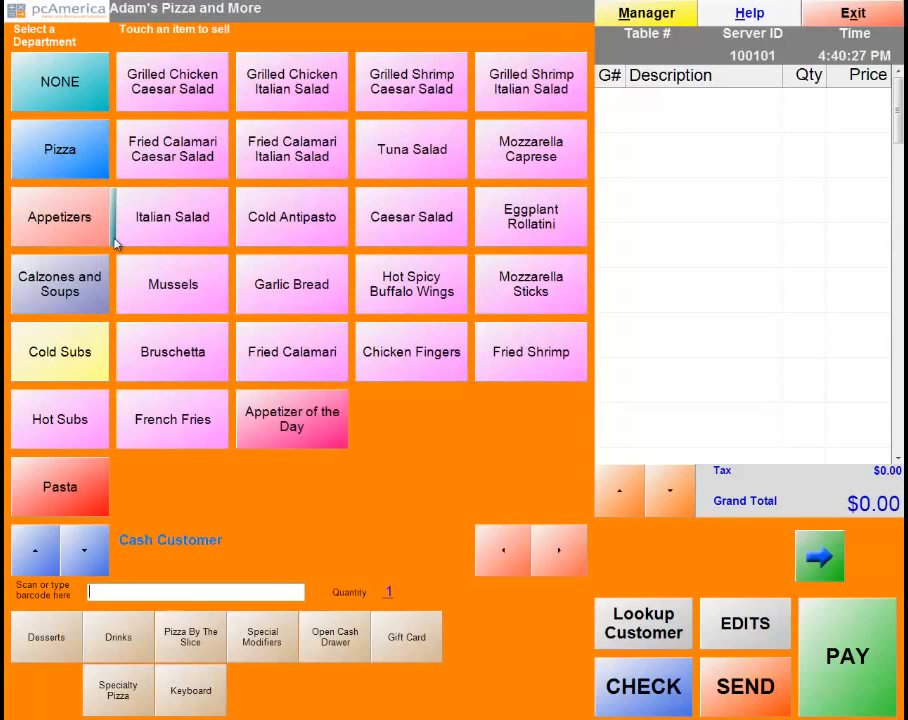
{"action": "left_click", "coordinate": [73, 288]}
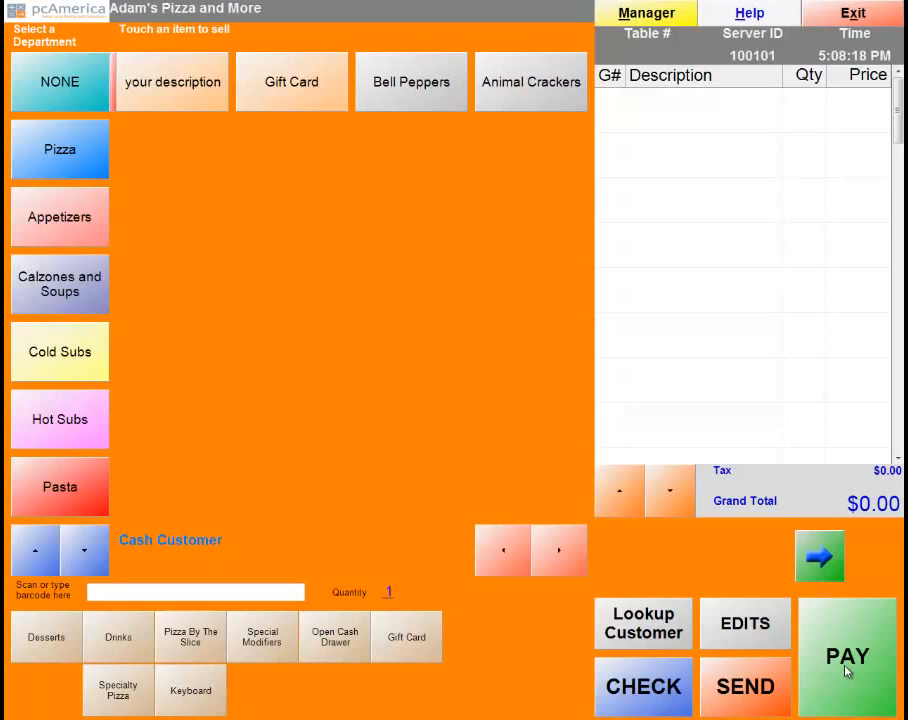
Add a small Plain Cheese pizza ($5.30) to the quick tab and bring up payment.
{"action": "left_click", "coordinate": [98, 160]}
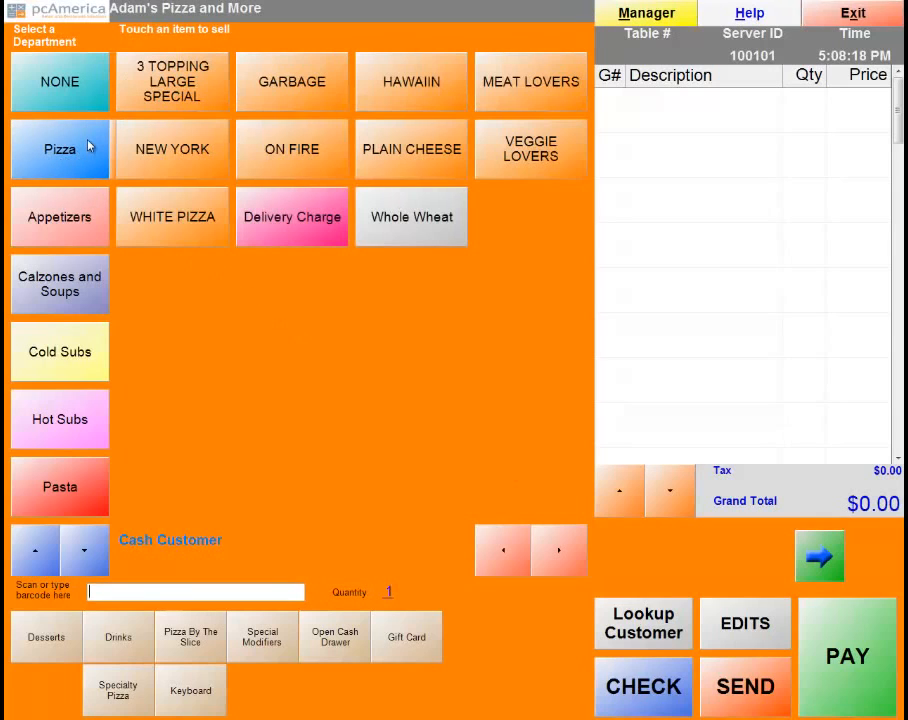
{"action": "left_click", "coordinate": [401, 156]}
{"action": "left_click", "coordinate": [745, 573]}
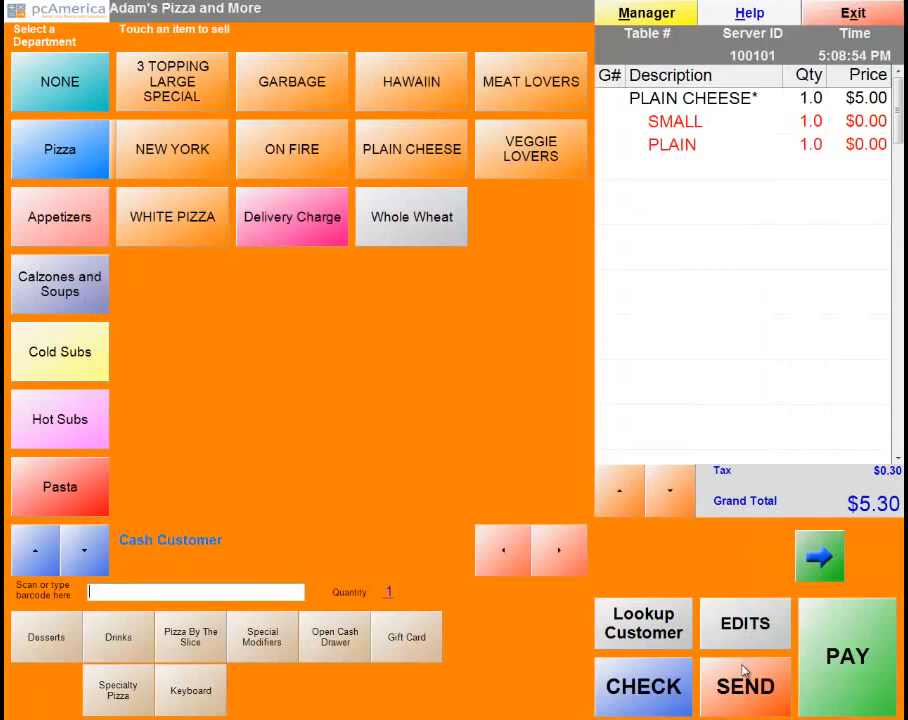
{"action": "left_click", "coordinate": [866, 673]}
{"action": "left_click", "coordinate": [866, 673]}
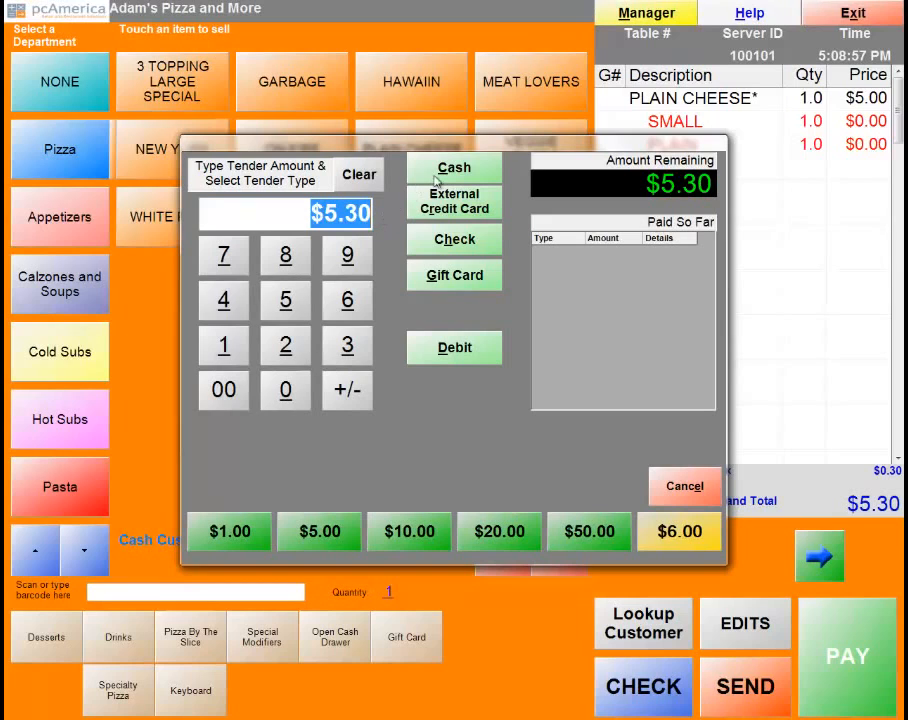
Pay the $5.30 in cash, dismiss the $0.00 change notice, and skip the receipt.
{"action": "left_click", "coordinate": [449, 172]}
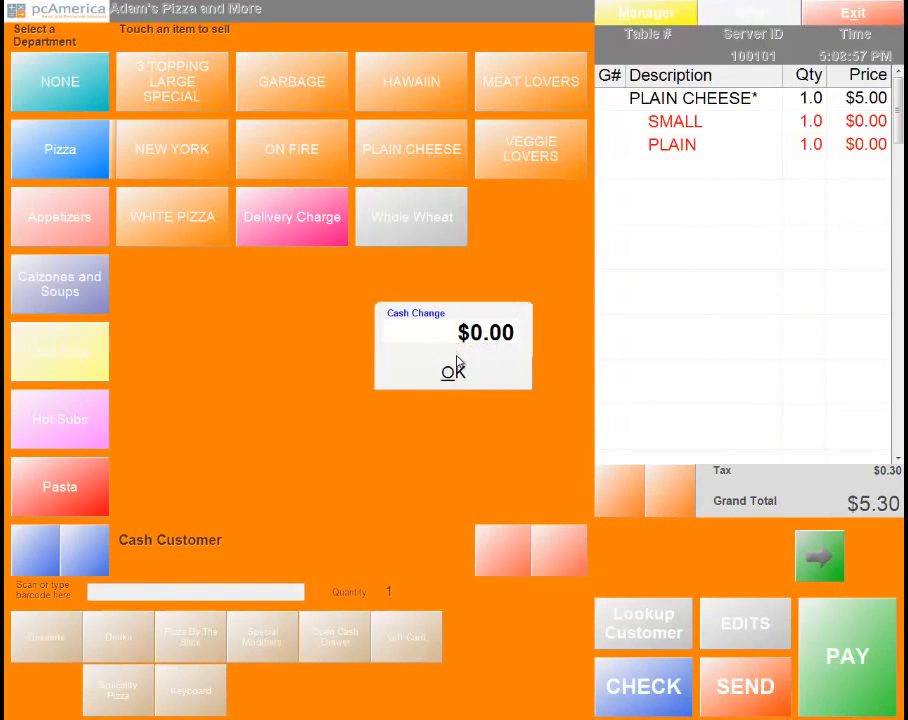
{"action": "left_click", "coordinate": [453, 372]}
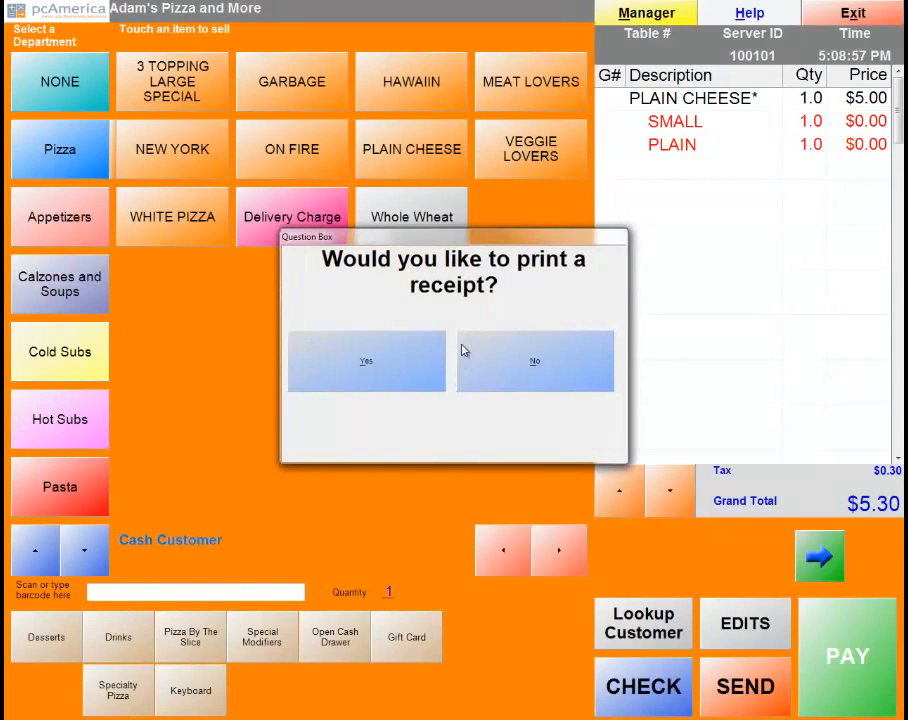
{"action": "left_click", "coordinate": [549, 364]}
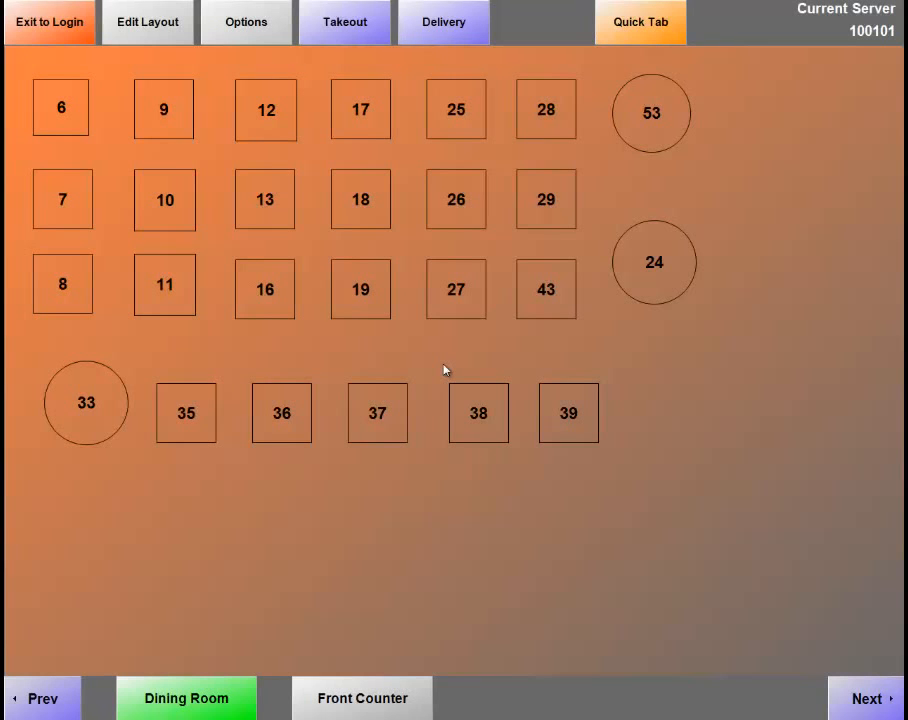
Start a Quick Tab order showing pizza items, then open Department Maintenance from the Manager's Administrative functions.
{"action": "left_click", "coordinate": [620, 22]}
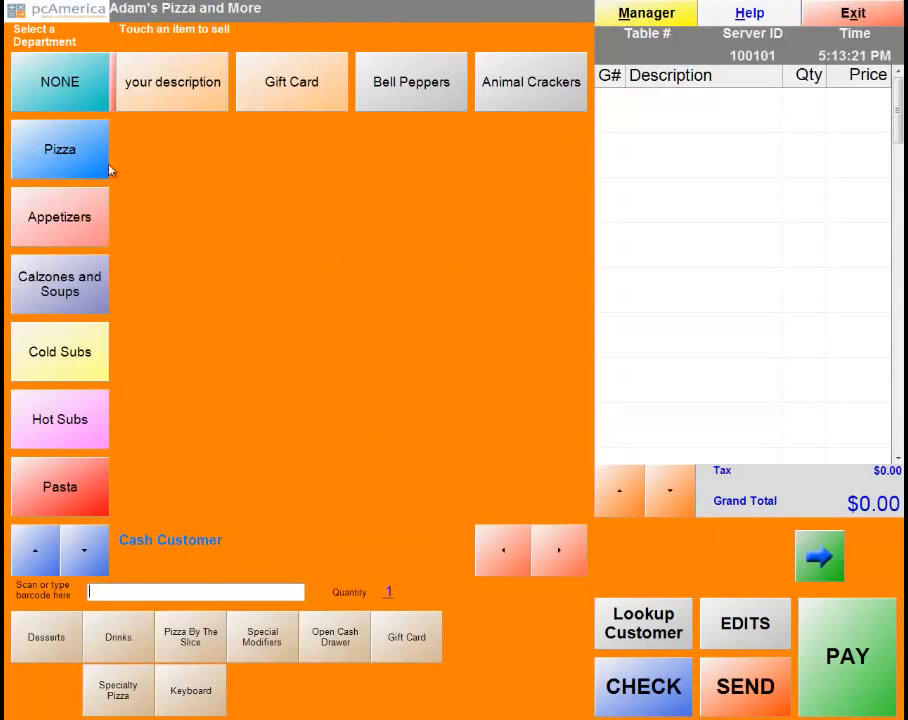
{"action": "left_click", "coordinate": [57, 152]}
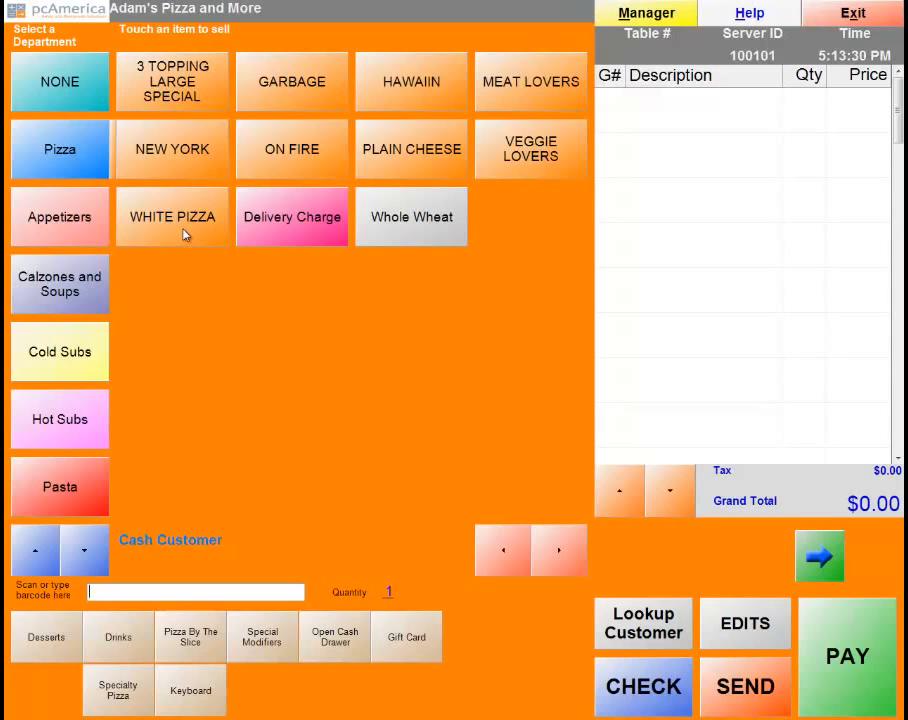
{"action": "left_click", "coordinate": [641, 22]}
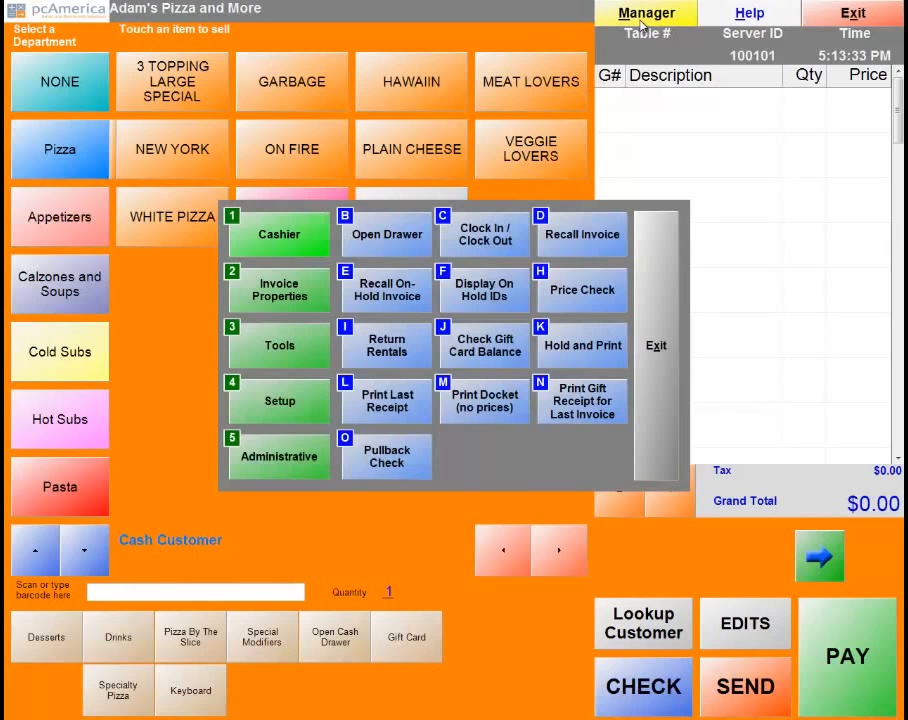
{"action": "left_click", "coordinate": [260, 468]}
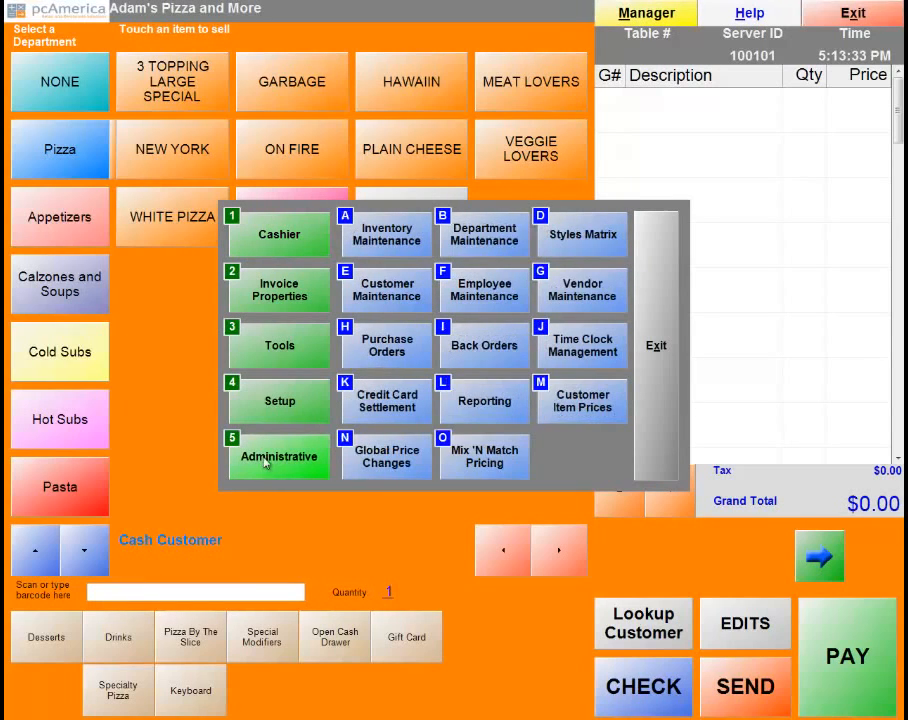
{"action": "left_click", "coordinate": [484, 236]}
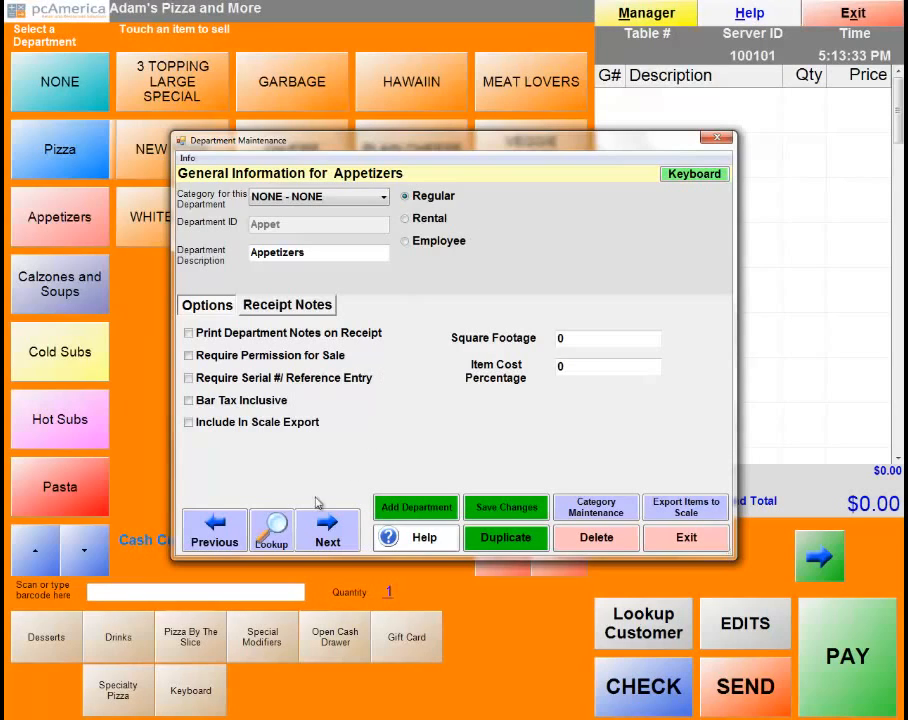
Browse the department list, close Department Maintenance, and open Inventory Maintenance on Animal Crackers.
{"action": "left_click", "coordinate": [272, 530]}
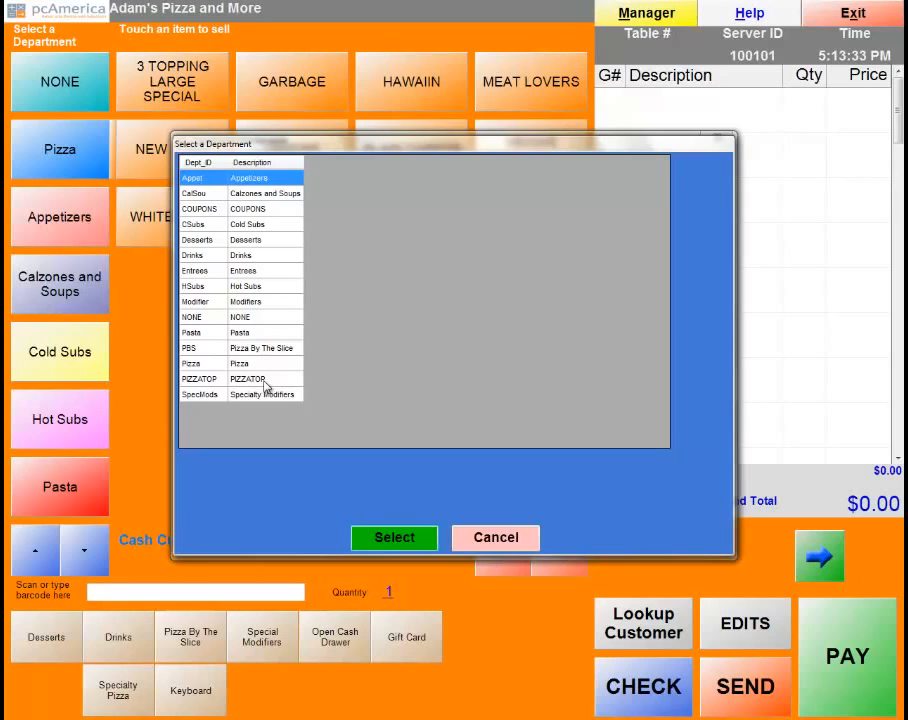
{"action": "left_click", "coordinate": [512, 541]}
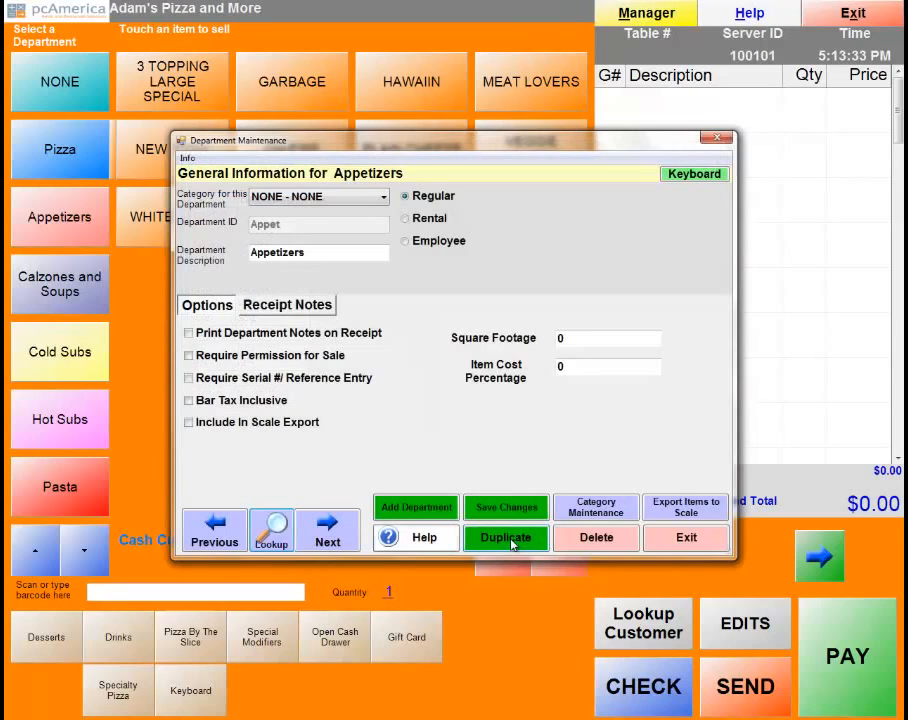
{"action": "left_click", "coordinate": [688, 540]}
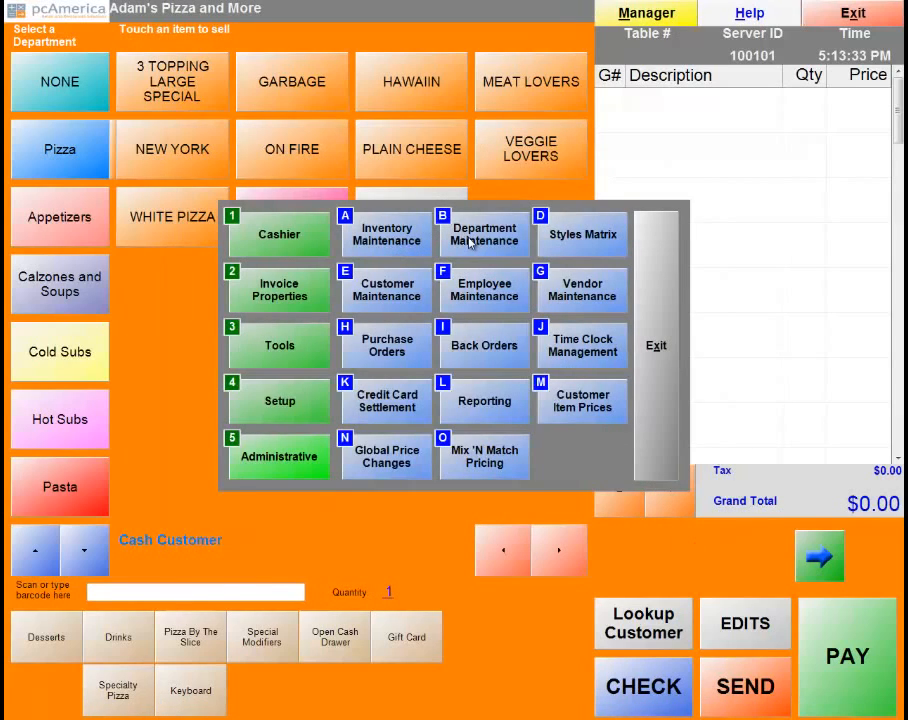
{"action": "left_click", "coordinate": [387, 240]}
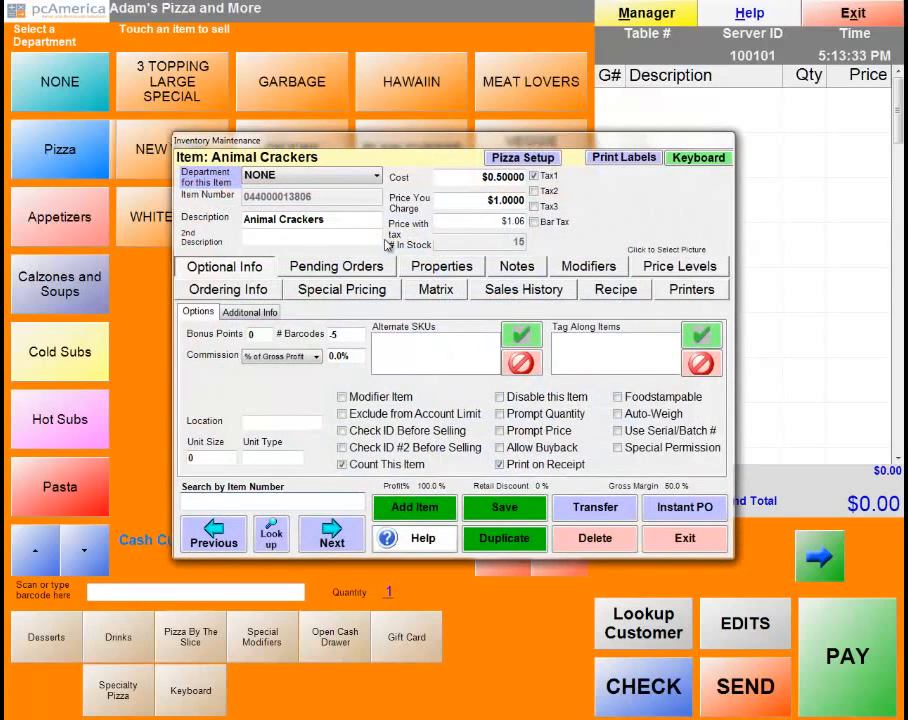
Open Pizza Setup and its Topping Setup listing toppings such as ONIONS.
{"action": "left_click", "coordinate": [511, 162]}
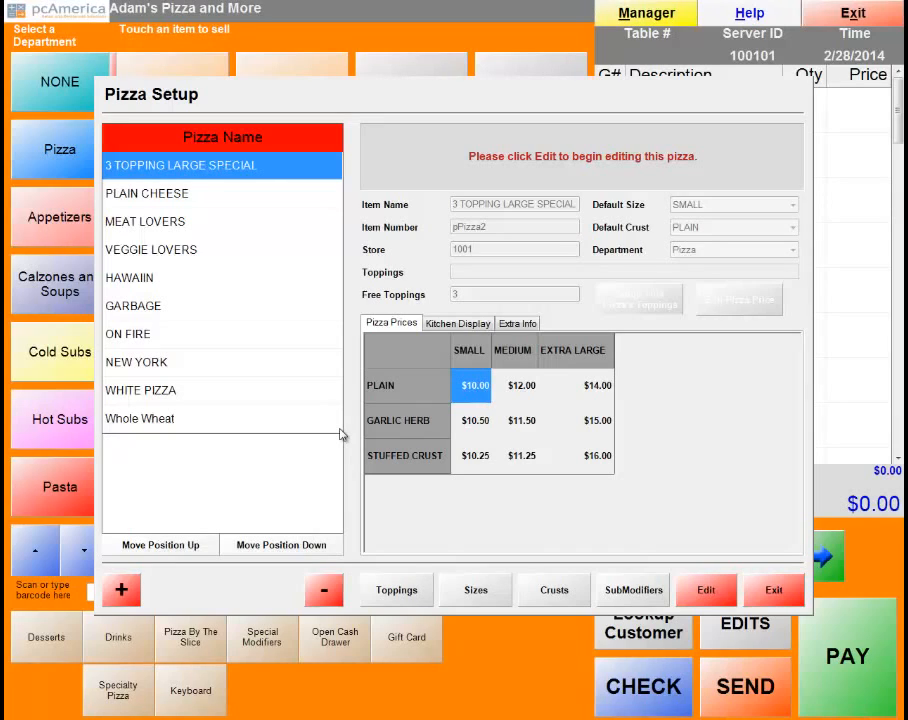
{"action": "left_click", "coordinate": [405, 594]}
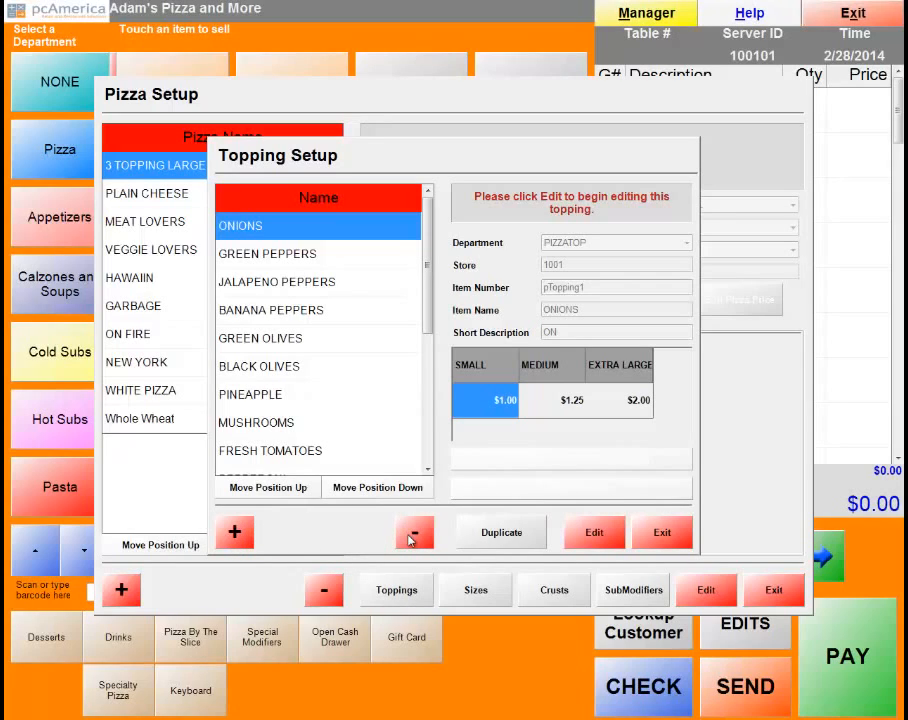
Add a PIZZATOP topping with name and short description 'Buffalo Chicken' and save it.
{"action": "left_click", "coordinate": [236, 535]}
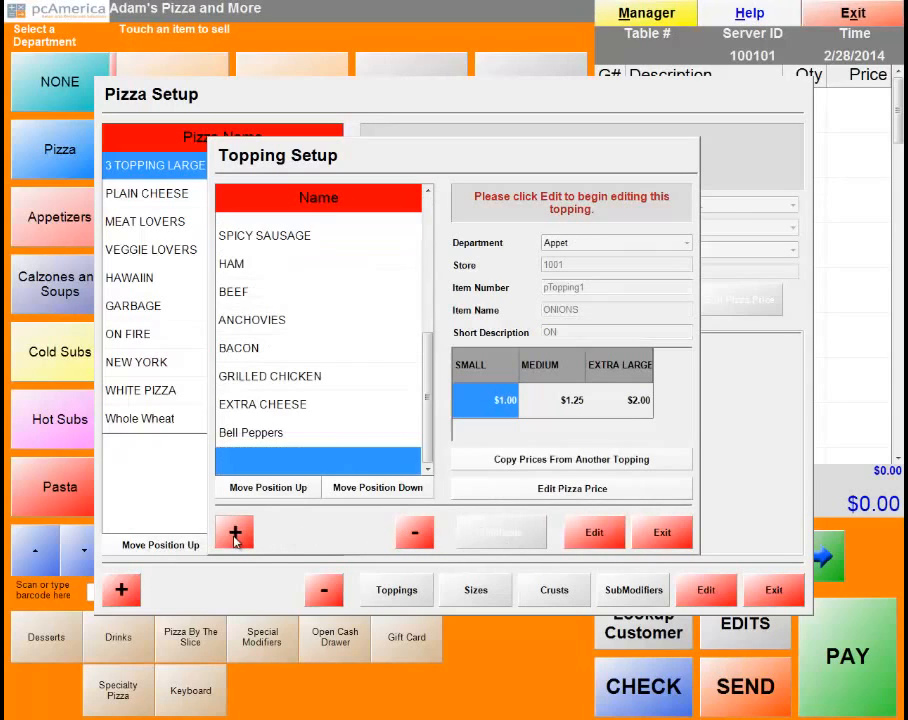
{"action": "left_click", "coordinate": [686, 243]}
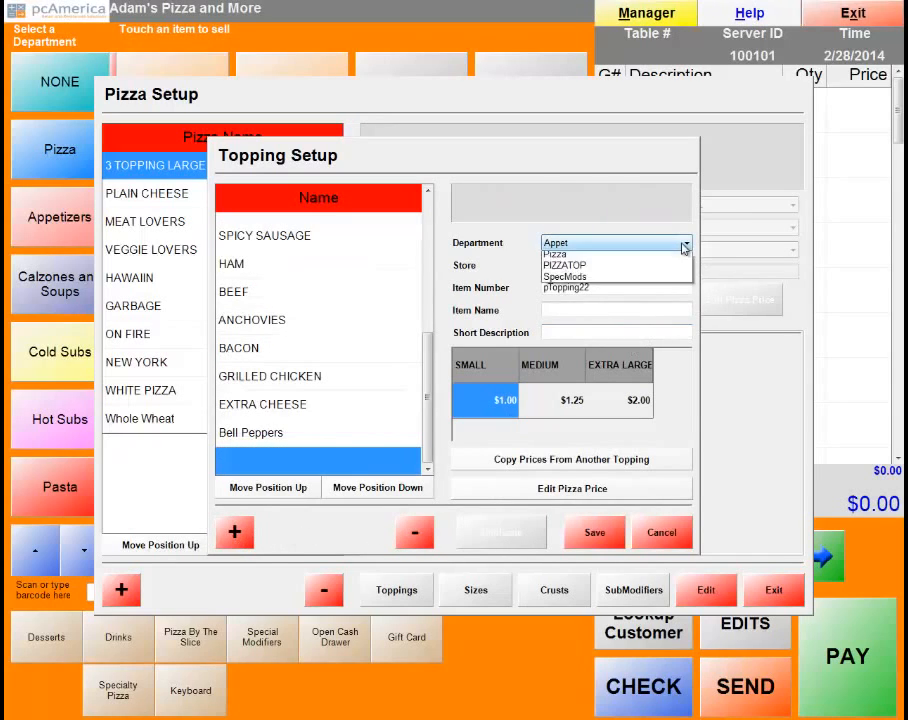
{"action": "left_click", "coordinate": [617, 404]}
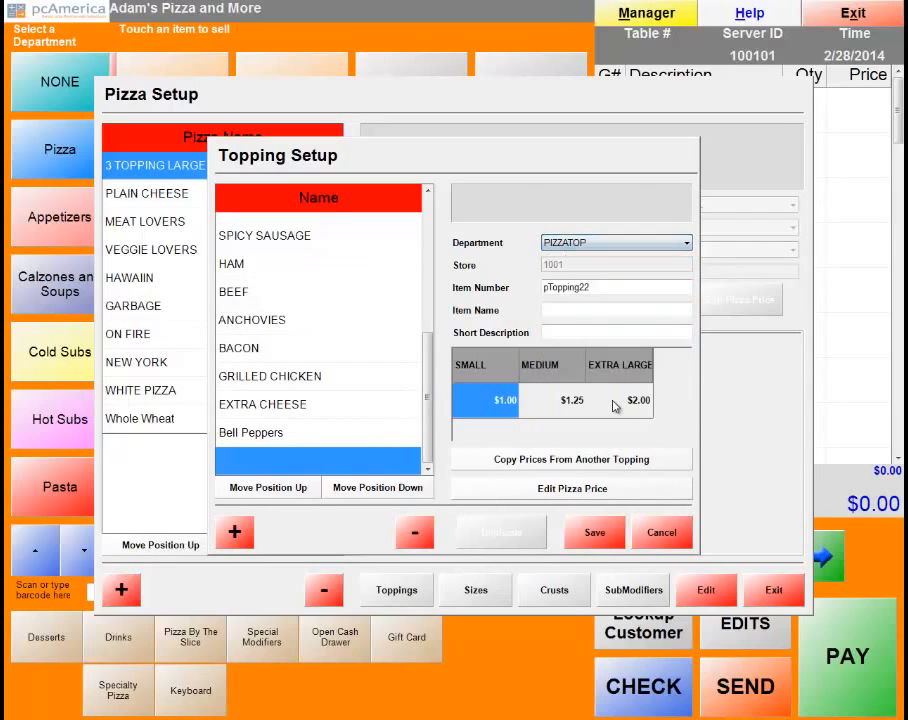
{"action": "left_click", "coordinate": [577, 310]}
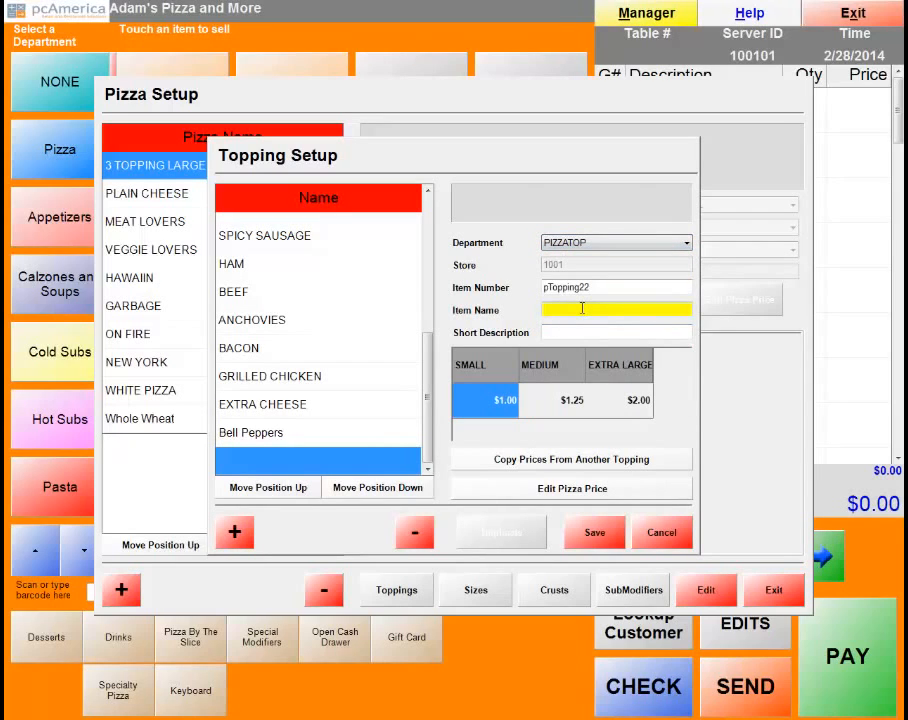
{"action": "type", "text": "Buffalo"}
{"action": "key", "text": "Tab"}
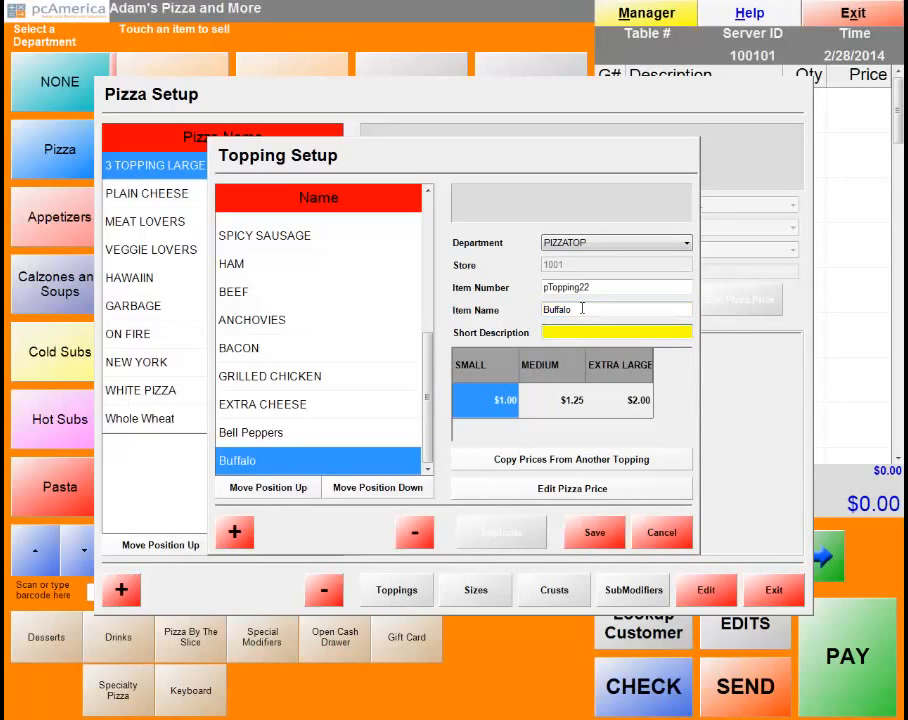
{"action": "left_click", "coordinate": [594, 309]}
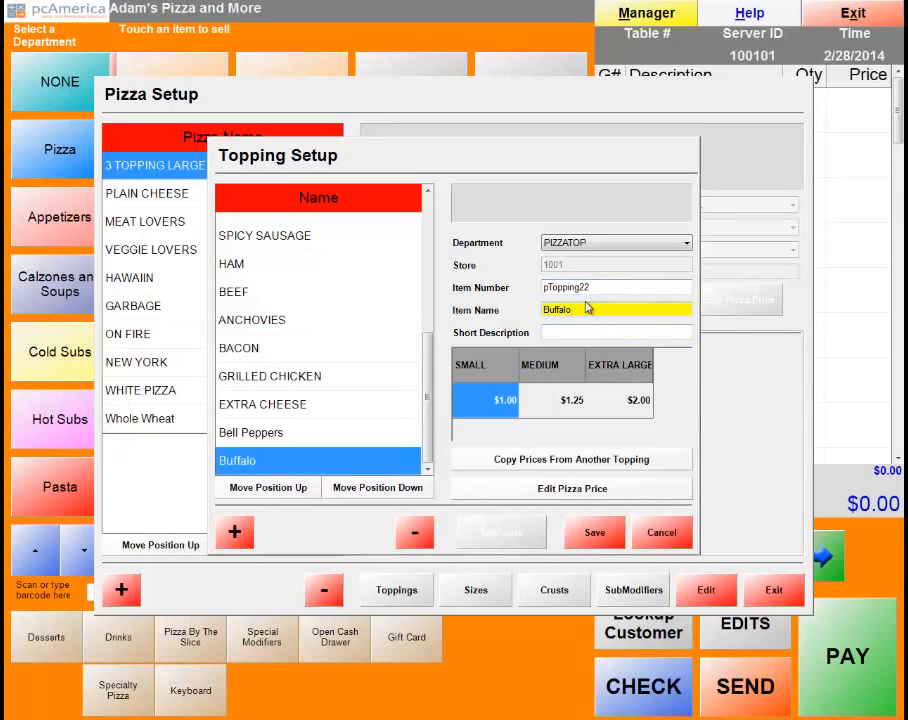
{"action": "type", "text": "Chicken"}
{"action": "key", "text": "Tab"}
{"action": "type", "text": "Buf"}
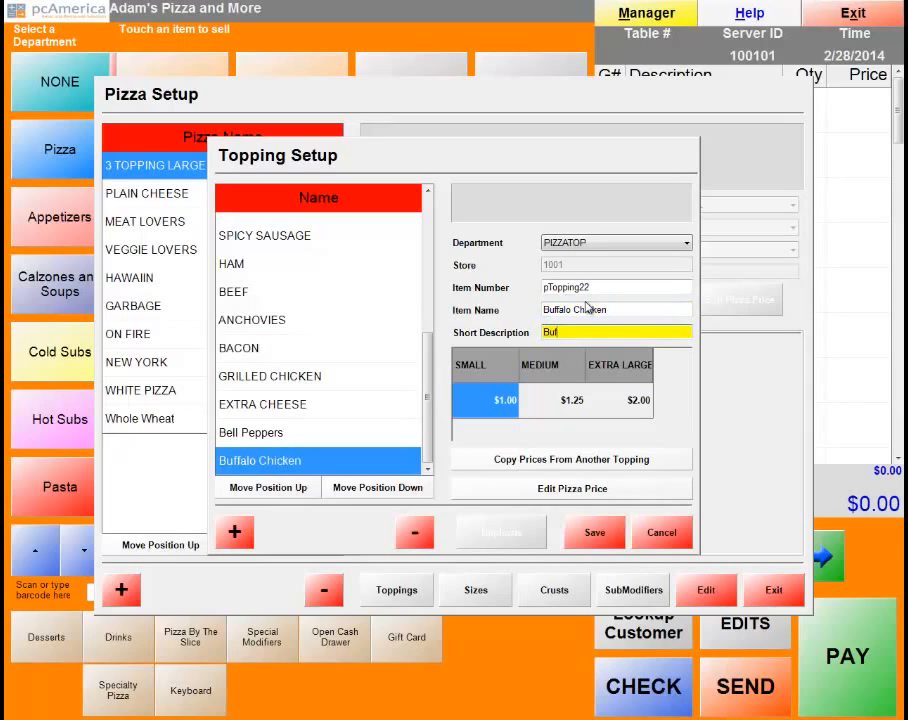
{"action": "type", "text": "falo Chicken"}
{"action": "left_click", "coordinate": [596, 534]}
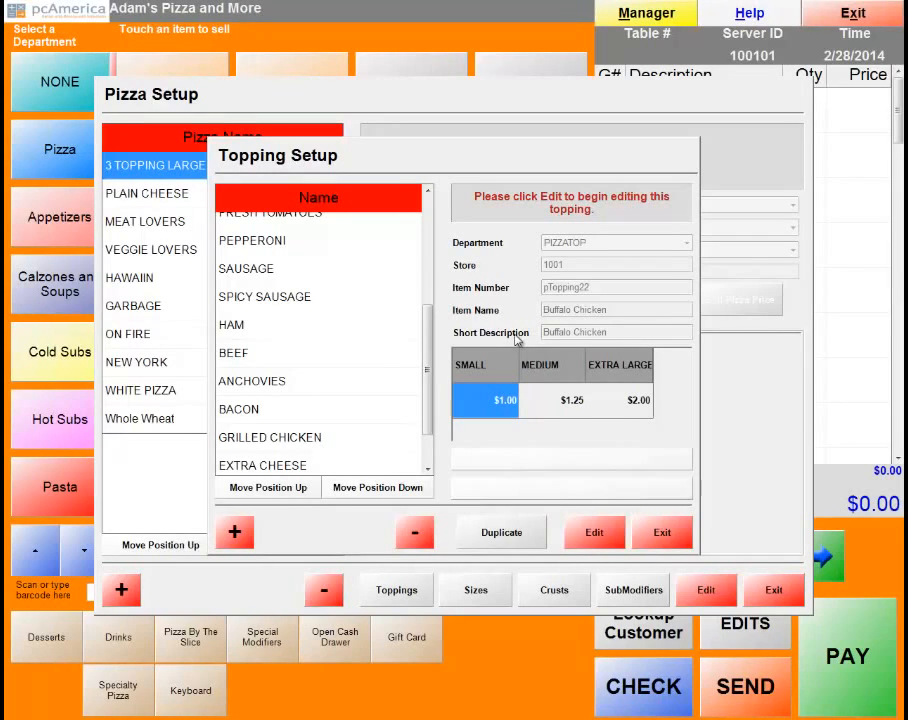
Add a PIZZATOP pizza size with name and short description 'Large' and save it.
{"action": "left_click", "coordinate": [655, 531]}
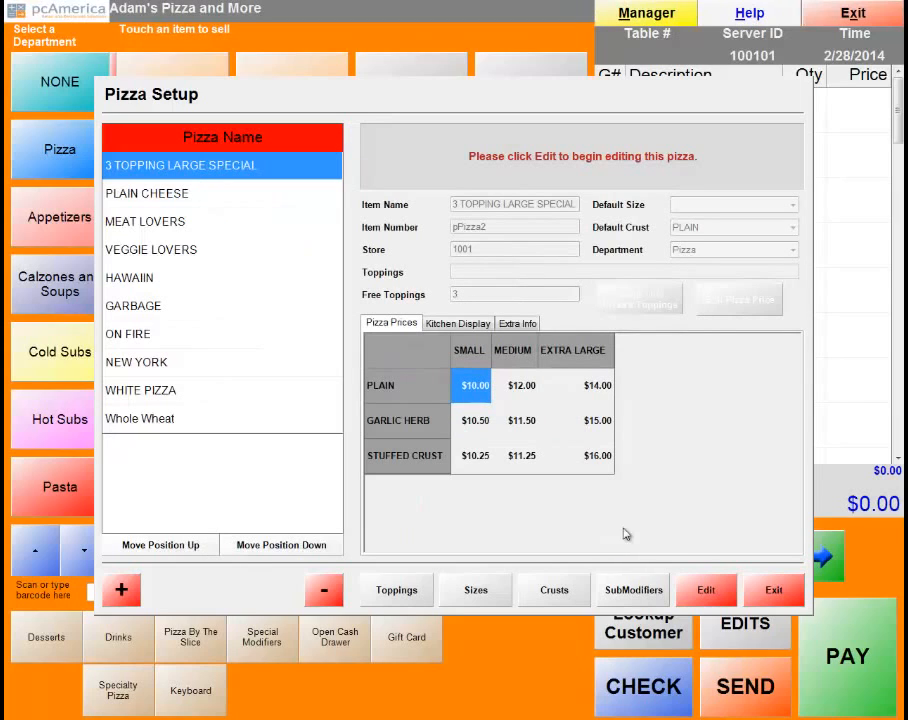
{"action": "left_click", "coordinate": [476, 594]}
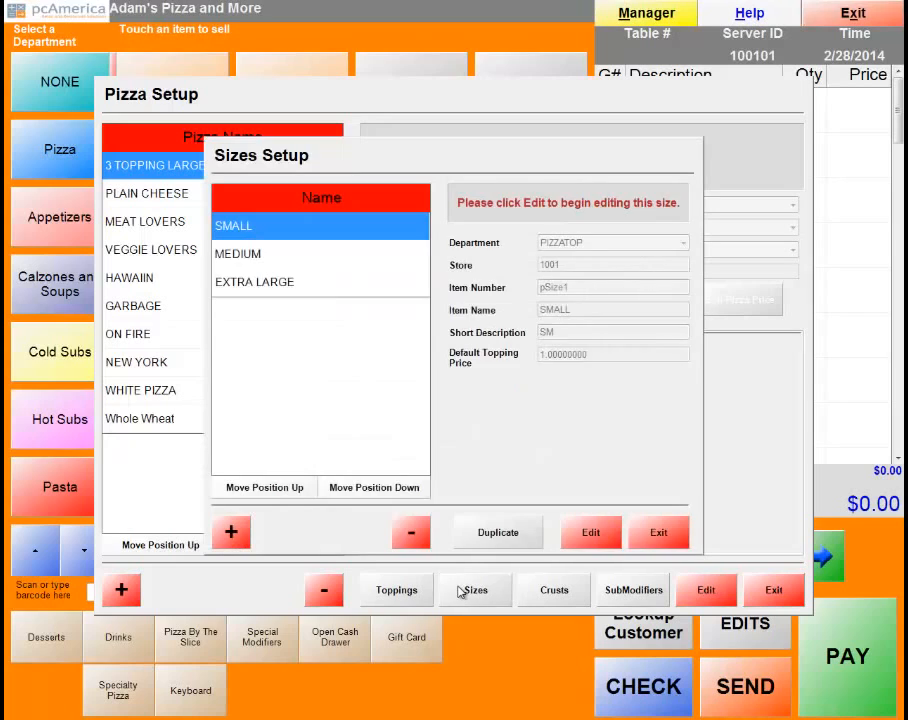
{"action": "left_click", "coordinate": [228, 535]}
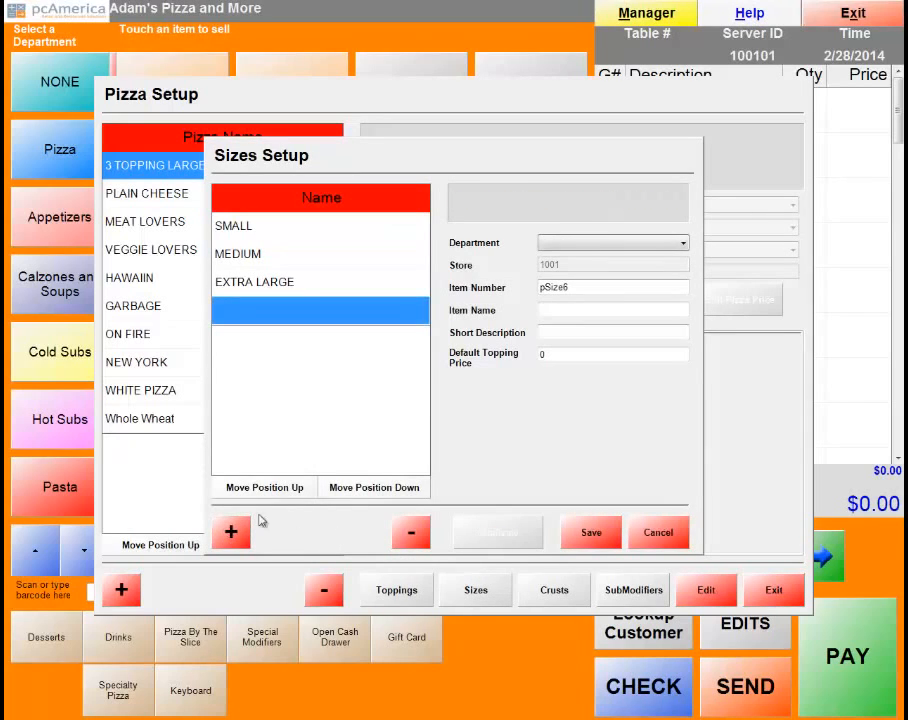
{"action": "left_click", "coordinate": [681, 244]}
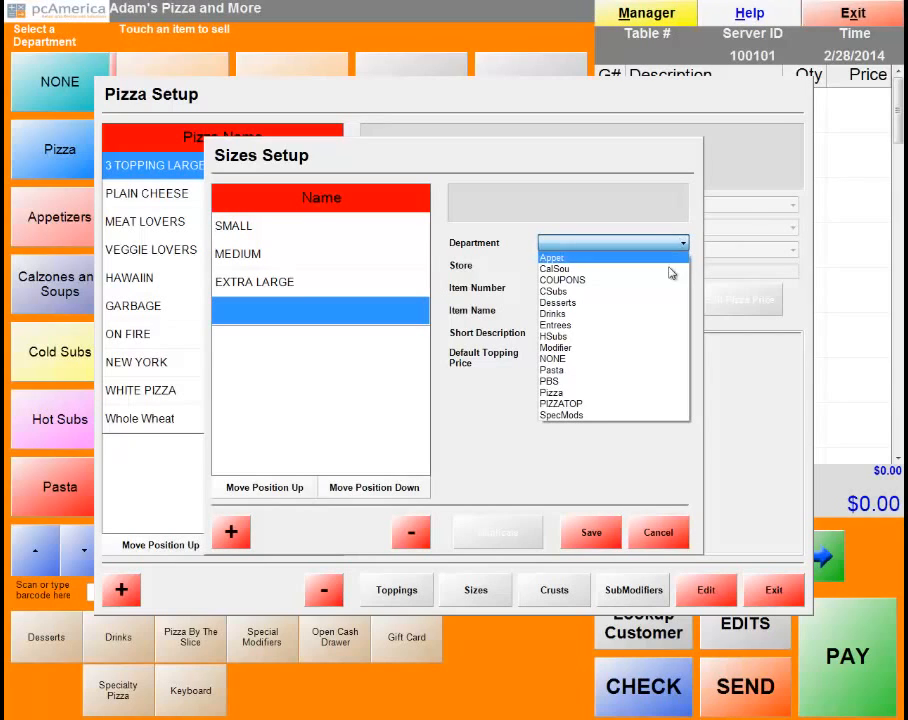
{"action": "left_click", "coordinate": [595, 405]}
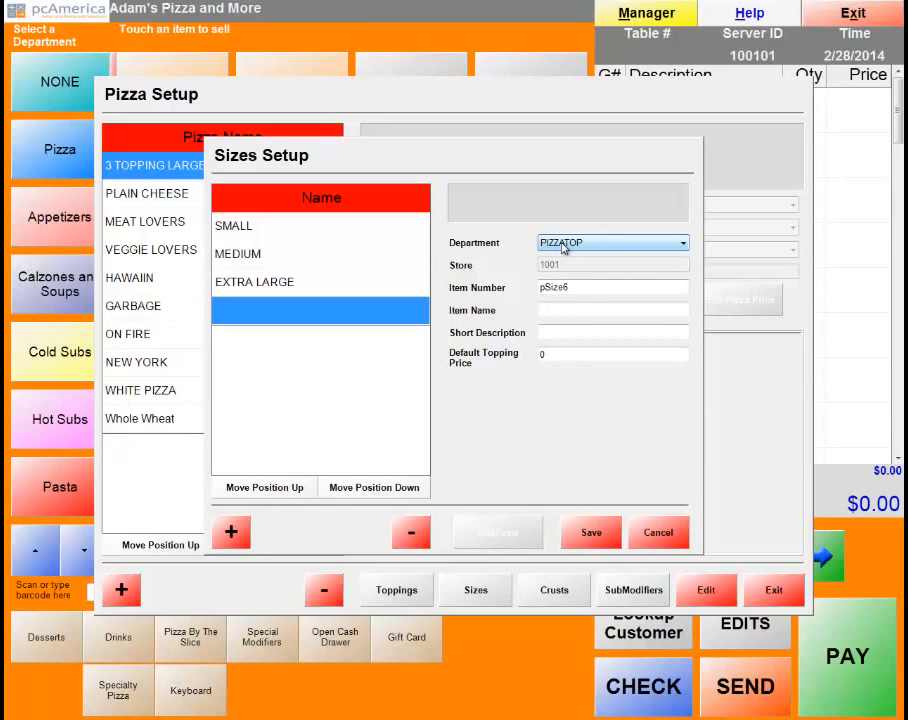
{"action": "left_click", "coordinate": [557, 311]}
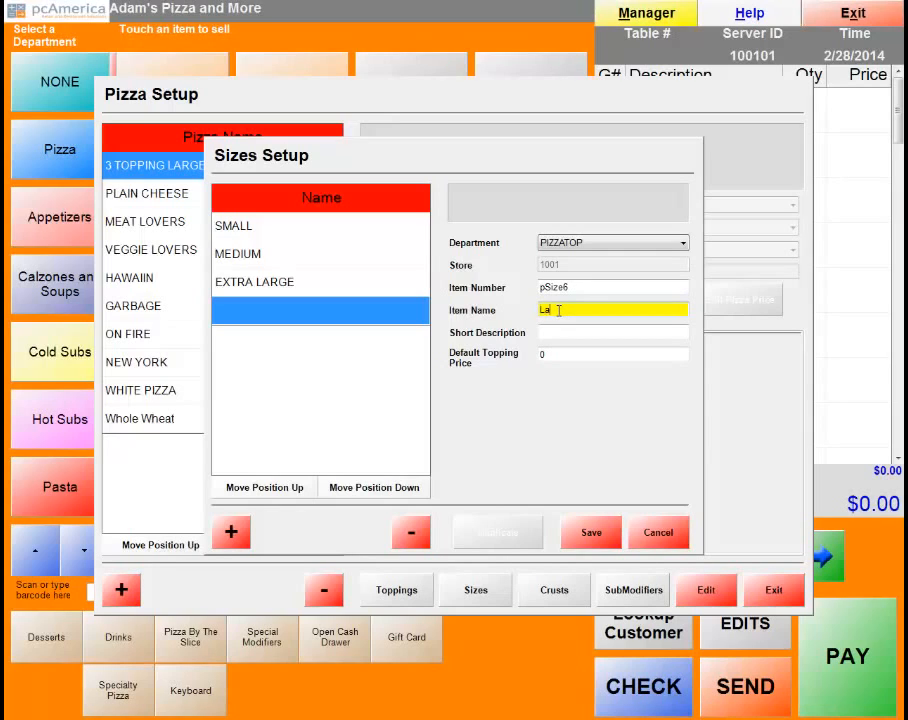
{"action": "type", "text": "Large"}
{"action": "left_click", "coordinate": [561, 334]}
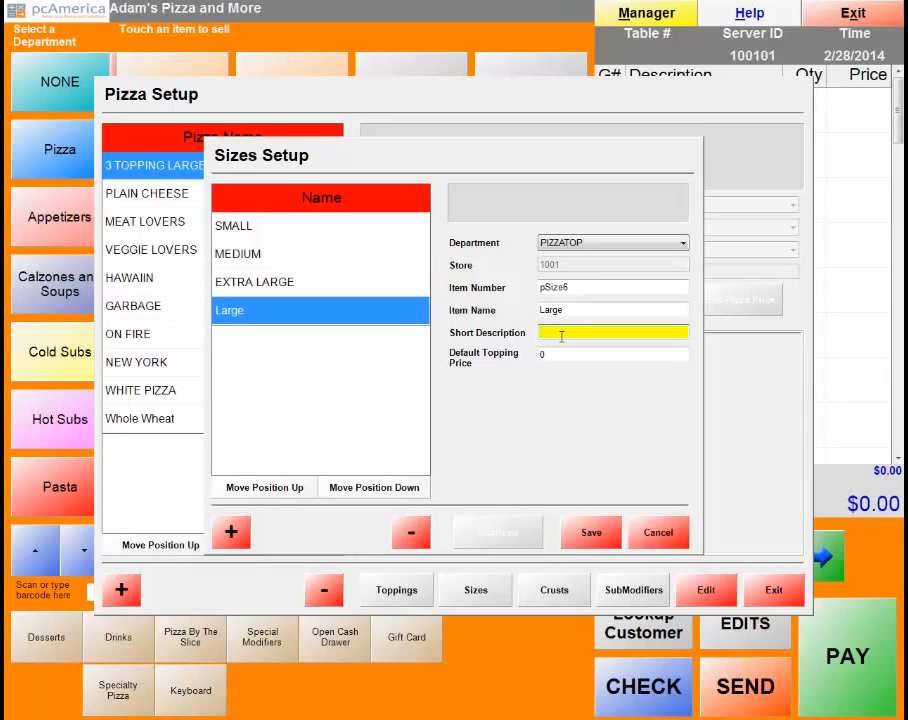
{"action": "type", "text": "Large"}
{"action": "left_click", "coordinate": [592, 534]}
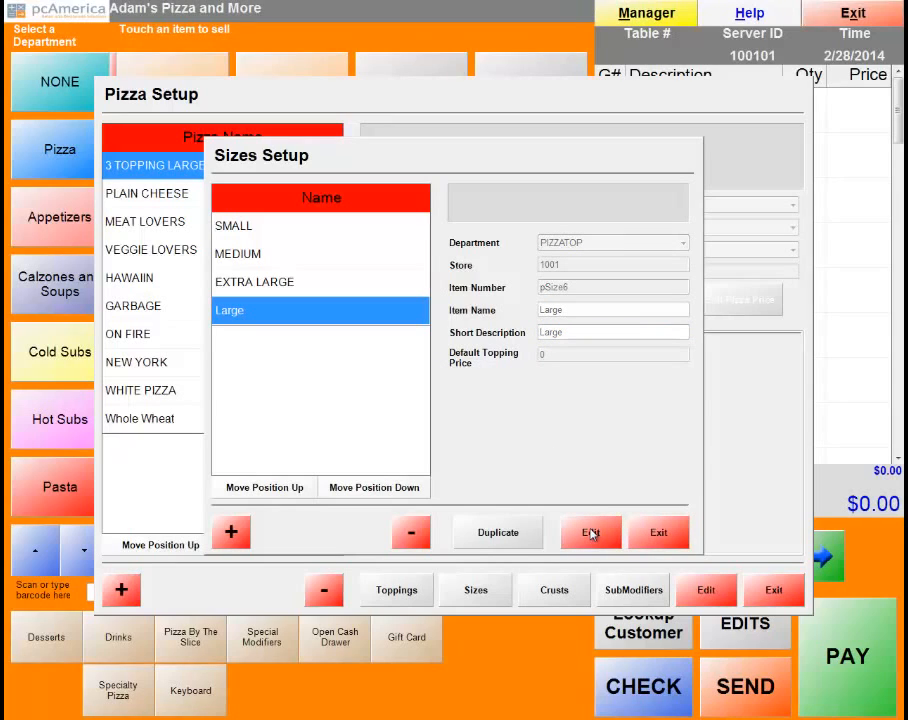
{"action": "left_click", "coordinate": [659, 532]}
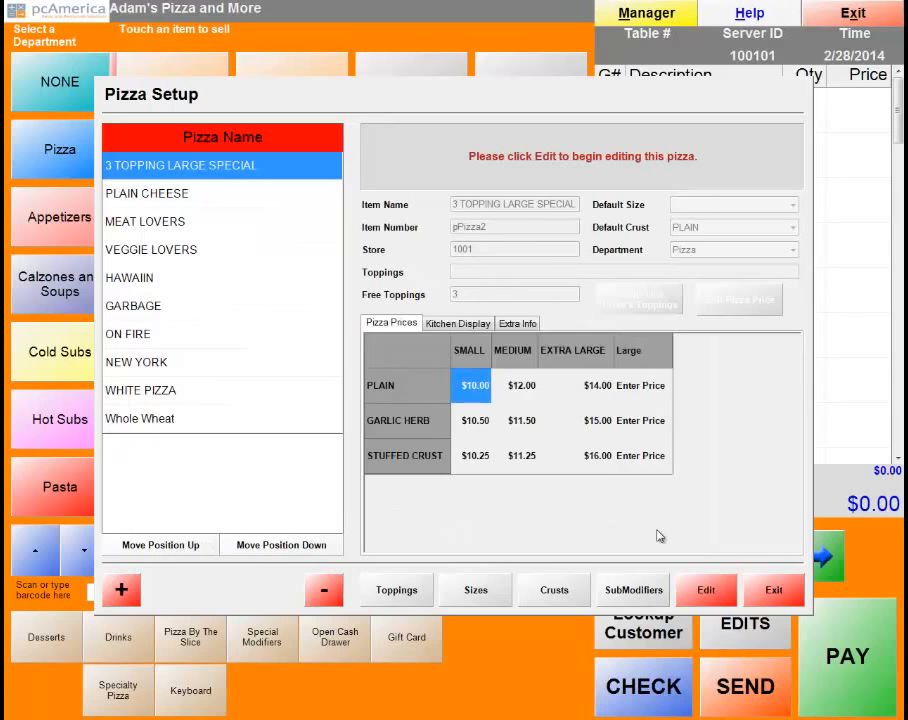
{"action": "left_click", "coordinate": [555, 592]}
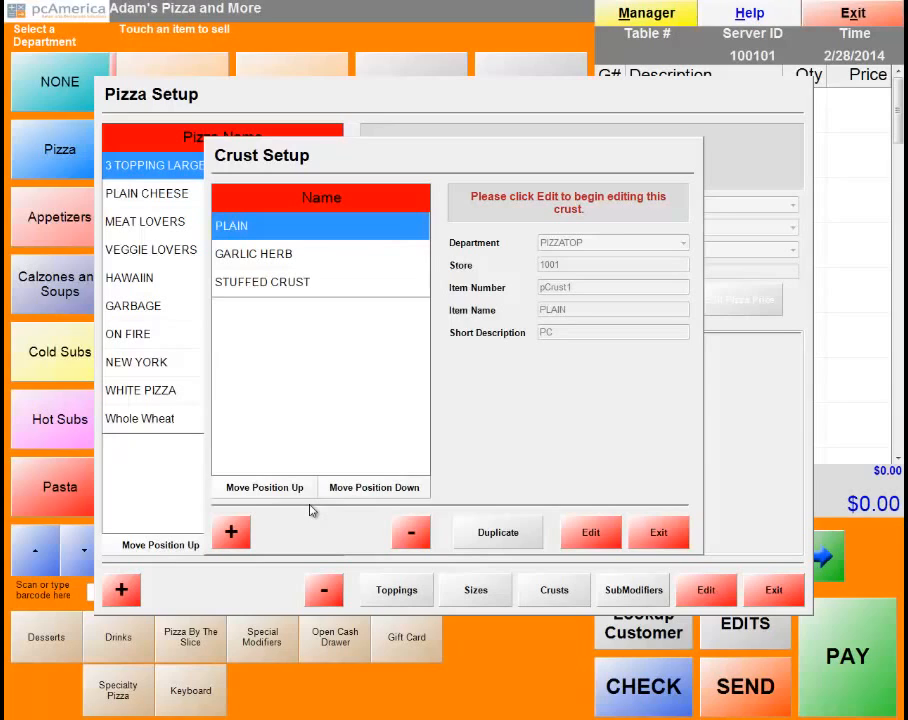
Add a PIZZATOP crust with name and short description 'Thin Crust', save it, and close crust setup.
{"action": "left_click", "coordinate": [231, 533]}
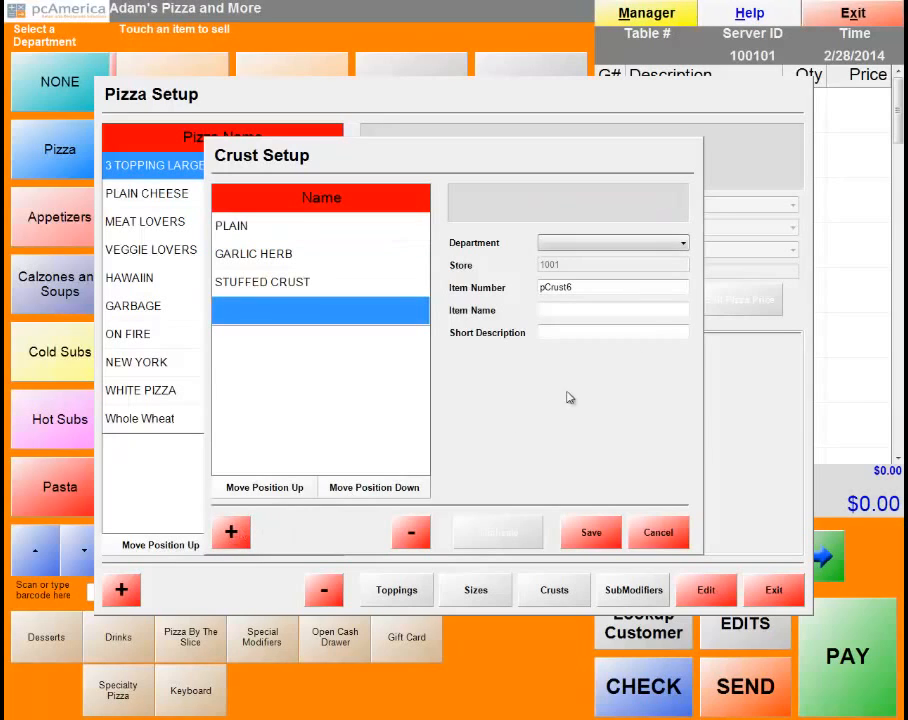
{"action": "left_click", "coordinate": [679, 242]}
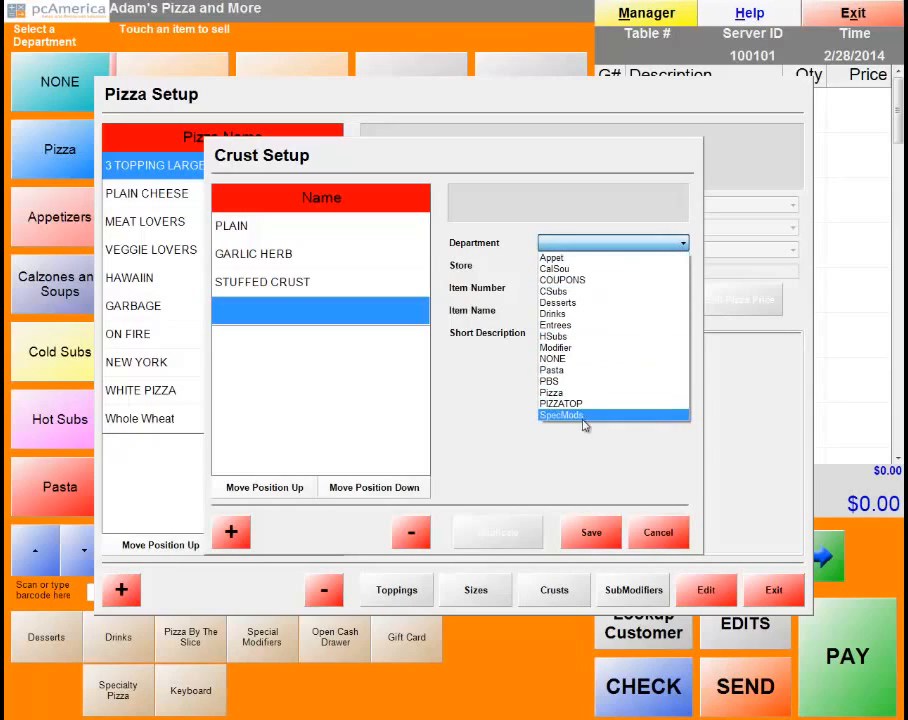
{"action": "left_click", "coordinate": [581, 404]}
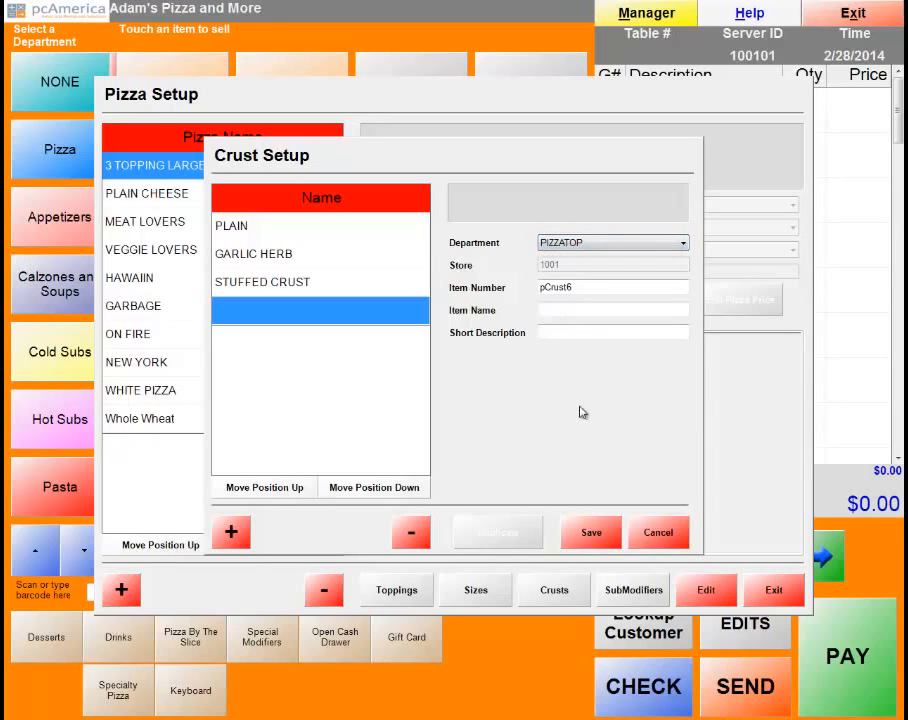
{"action": "left_click", "coordinate": [560, 308]}
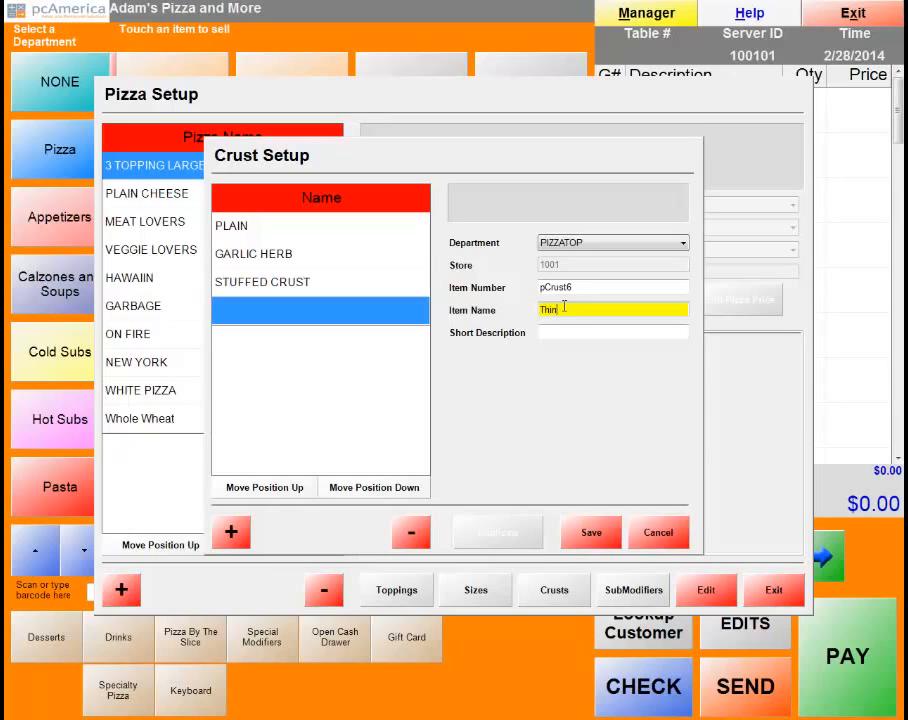
{"action": "type", "text": "Thin Crust"}
{"action": "key", "text": "Tab"}
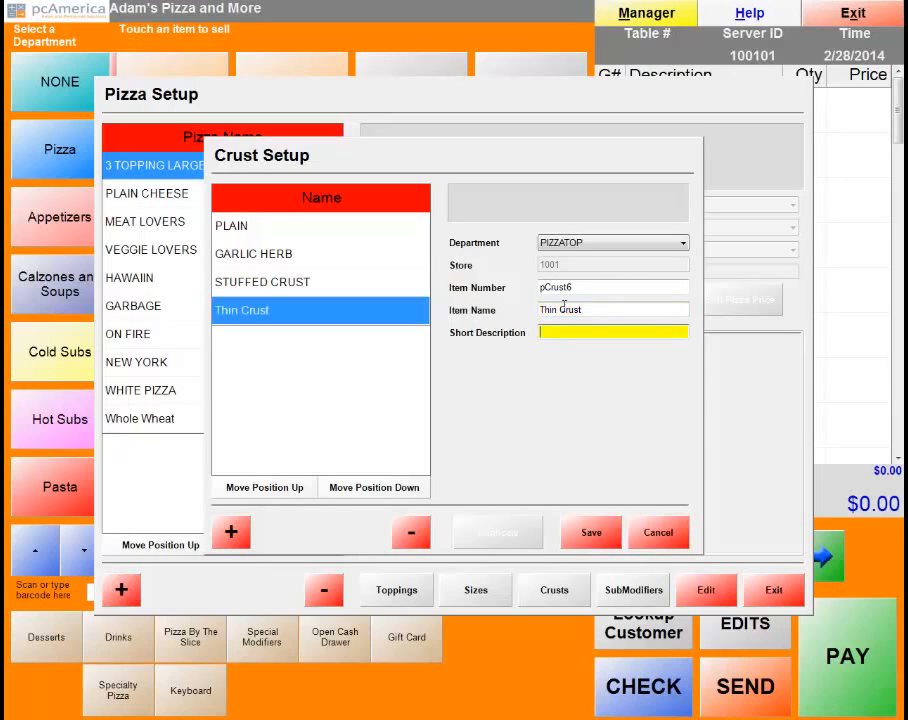
{"action": "type", "text": "Thin Crust"}
{"action": "left_click", "coordinate": [590, 536]}
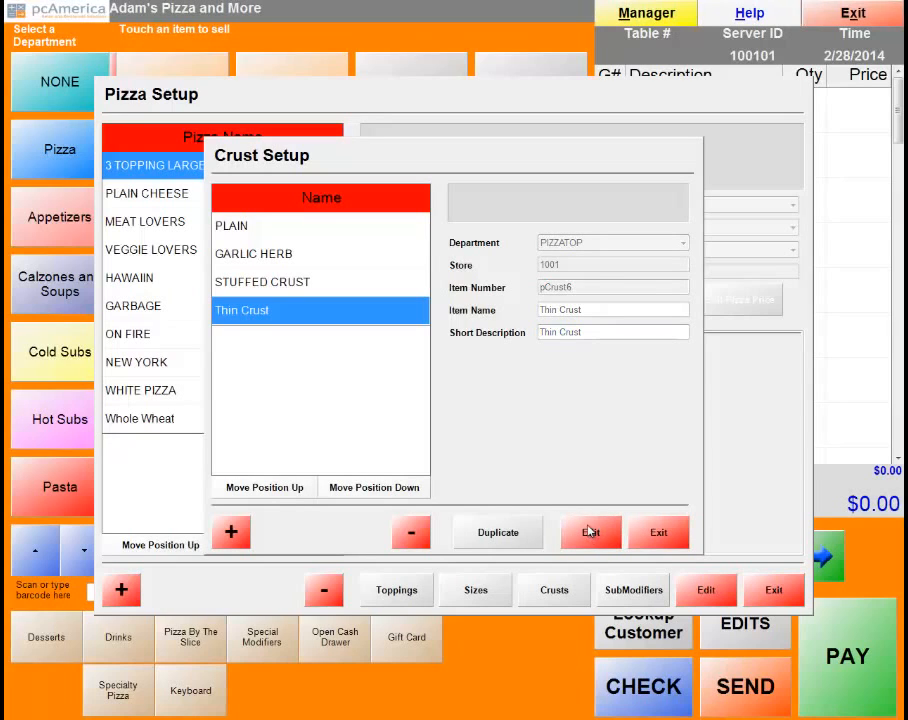
{"action": "left_click", "coordinate": [330, 307]}
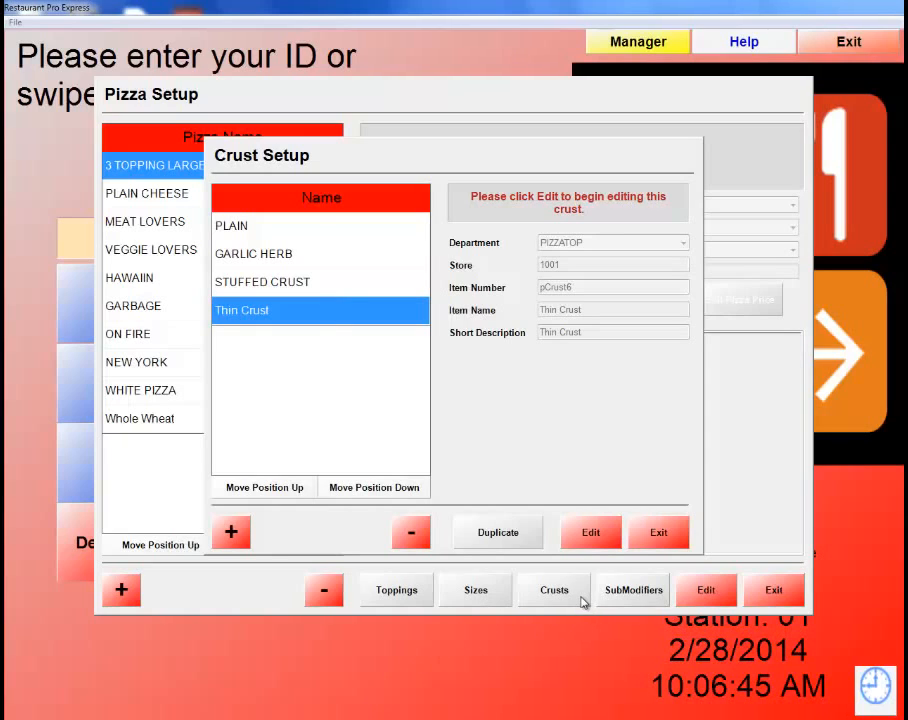
{"action": "left_click", "coordinate": [659, 533]}
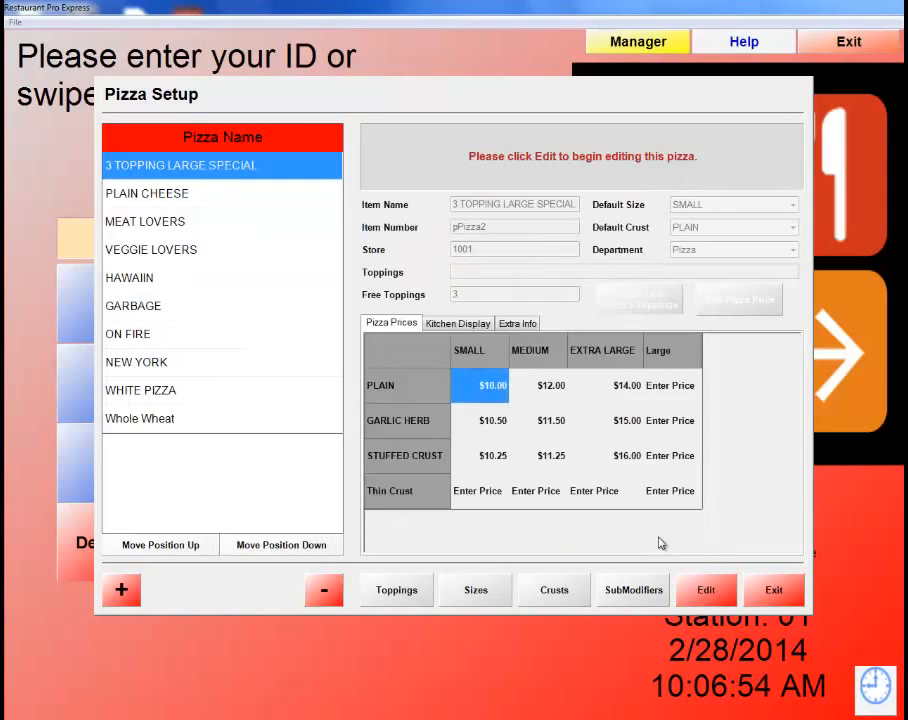
Add a new pizza named 'Buffalo Chicken Pie'.
{"action": "left_click", "coordinate": [122, 591]}
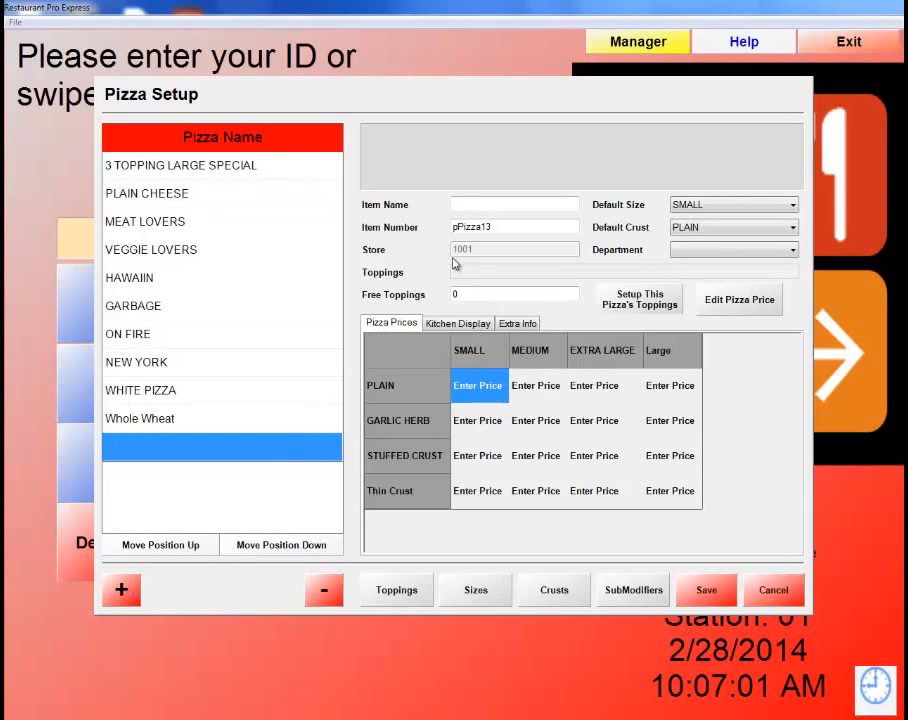
{"action": "left_click", "coordinate": [478, 203]}
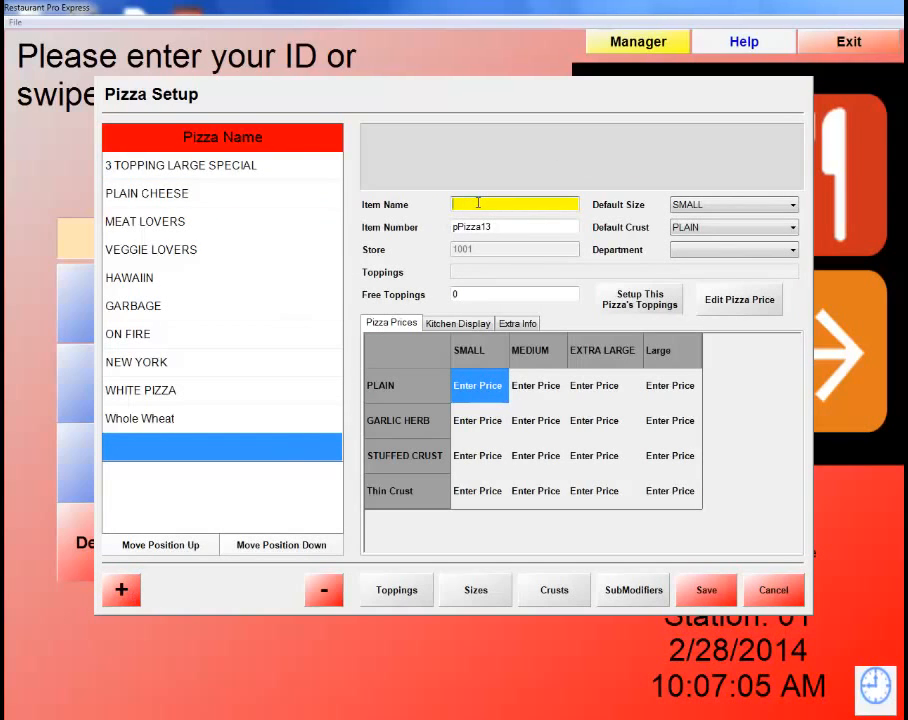
{"action": "type", "text": "Bu"}
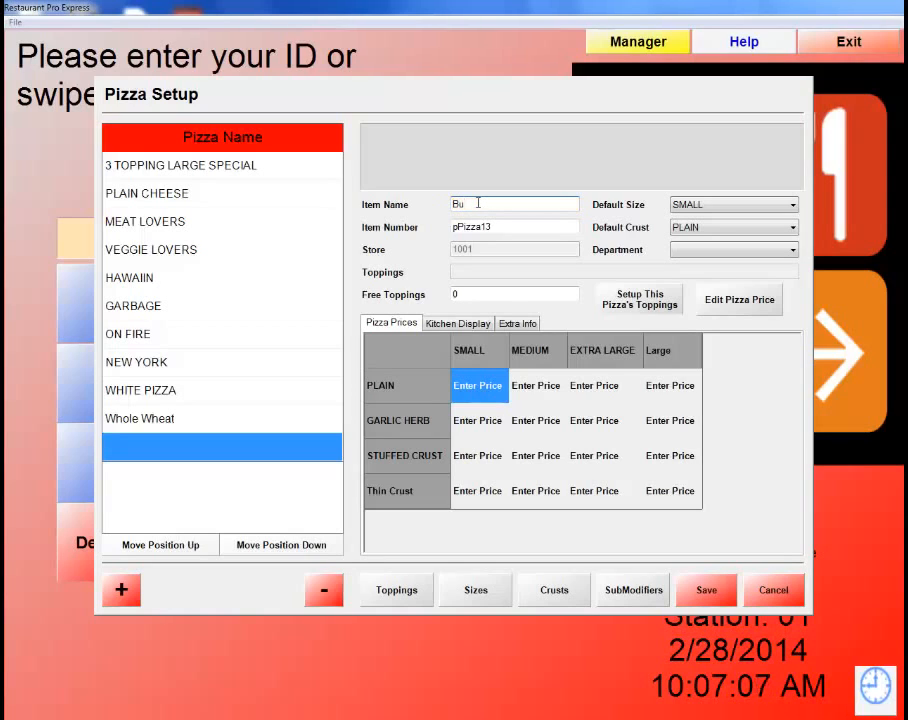
{"action": "type", "text": "ffalo chicken P"}
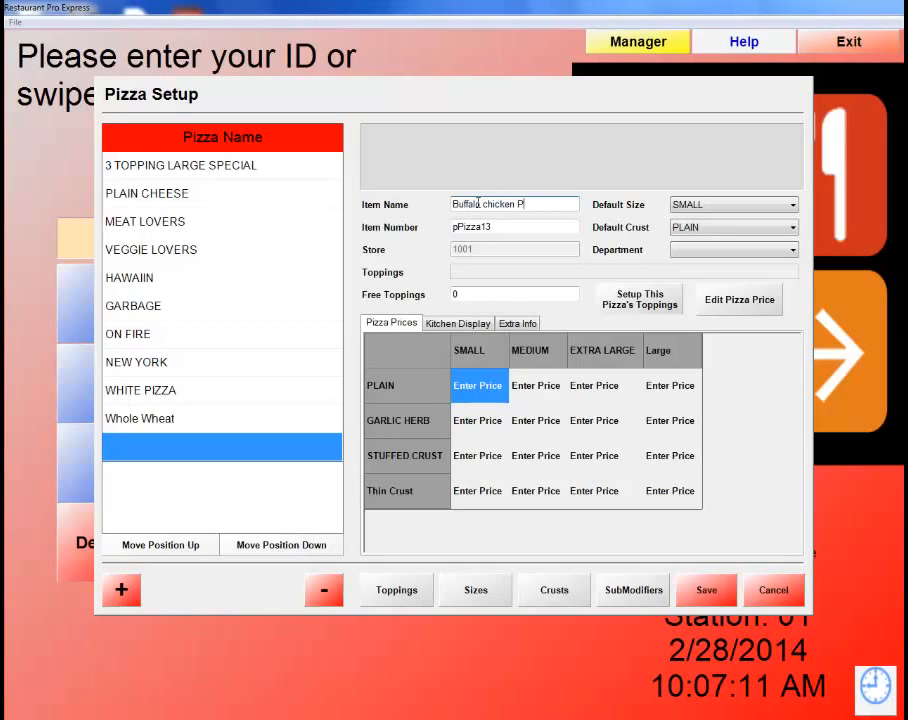
{"action": "type", "text": "ie"}
{"action": "left_click", "coordinate": [490, 204]}
{"action": "key", "text": "BackSpace"}
{"action": "type", "text": "C"}
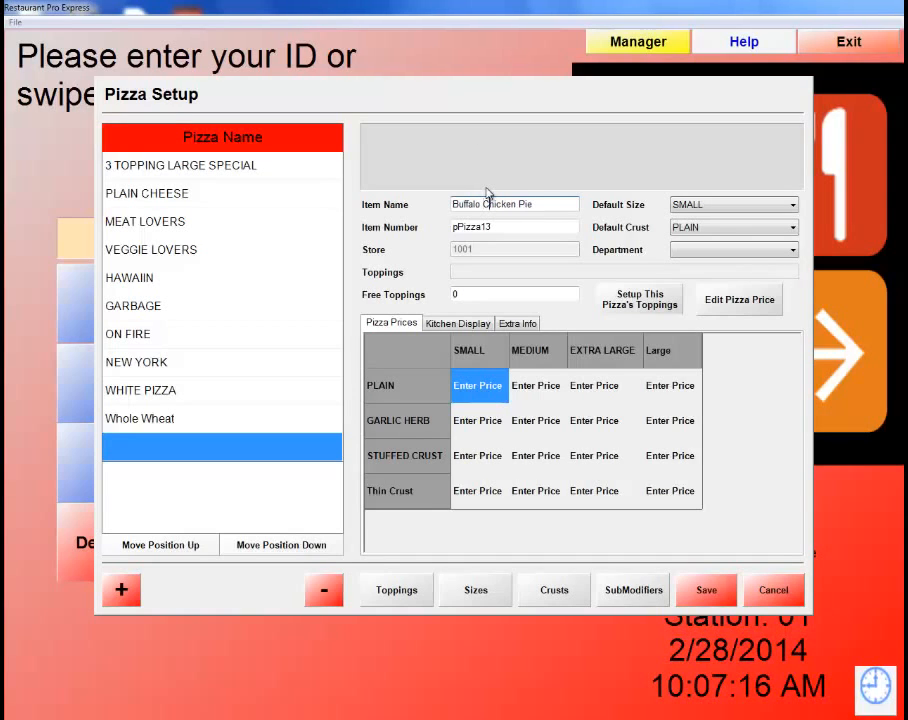
Set the pizza's default size to Large, default crust to Thin Crust, and department to Pizza.
{"action": "left_click", "coordinate": [786, 205]}
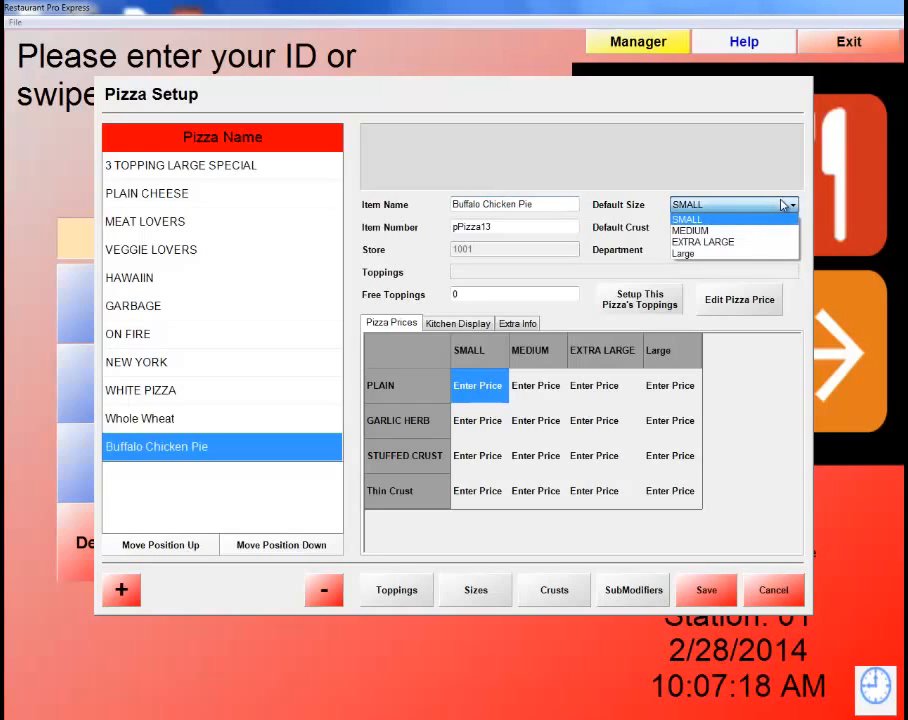
{"action": "left_click", "coordinate": [717, 254]}
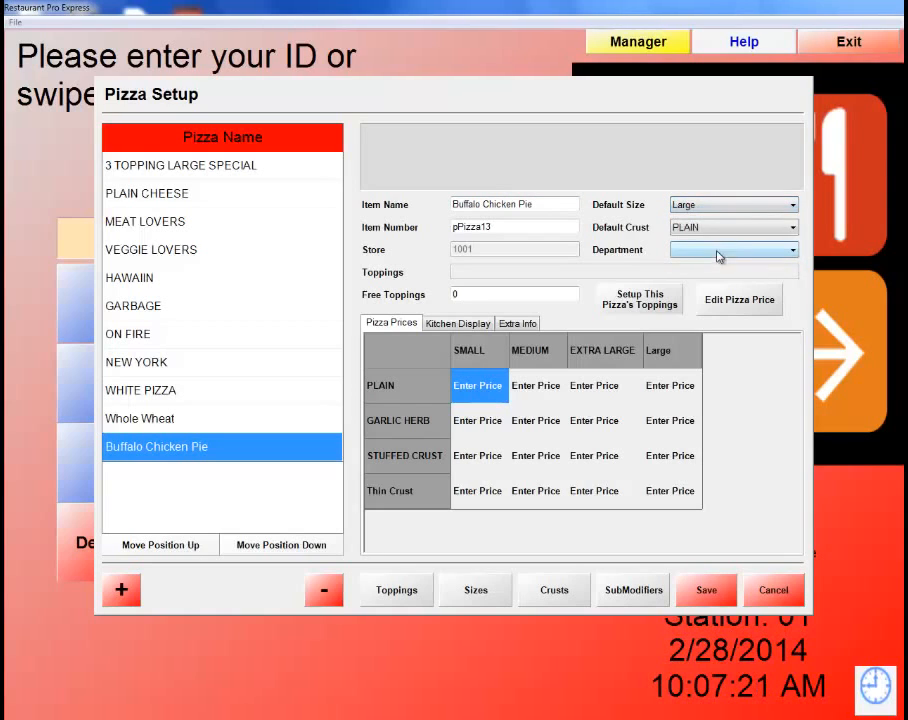
{"action": "left_click", "coordinate": [731, 229]}
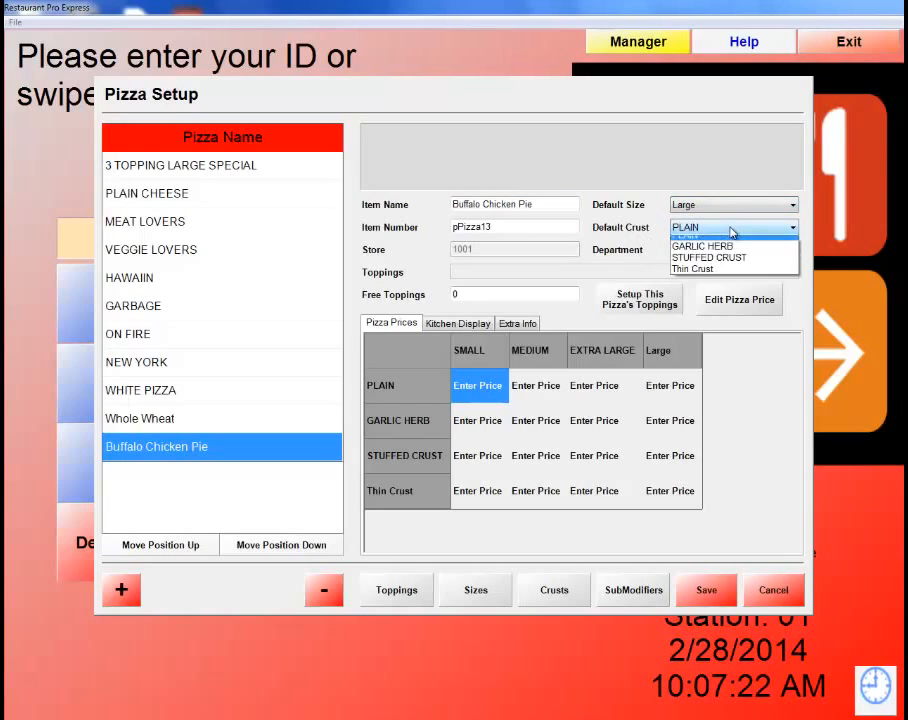
{"action": "left_click", "coordinate": [706, 276]}
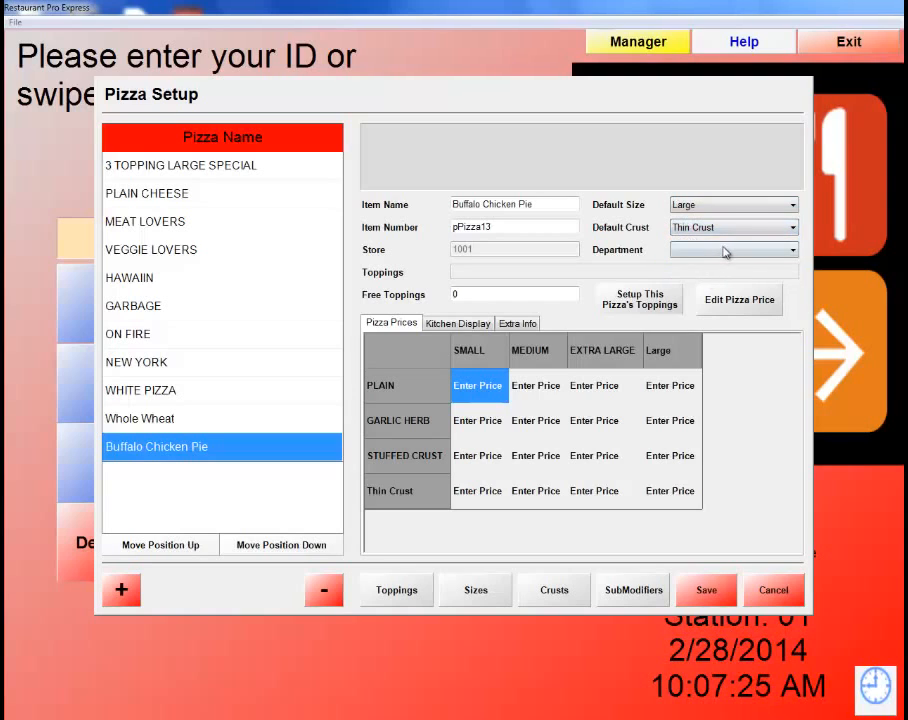
{"action": "left_click", "coordinate": [778, 251]}
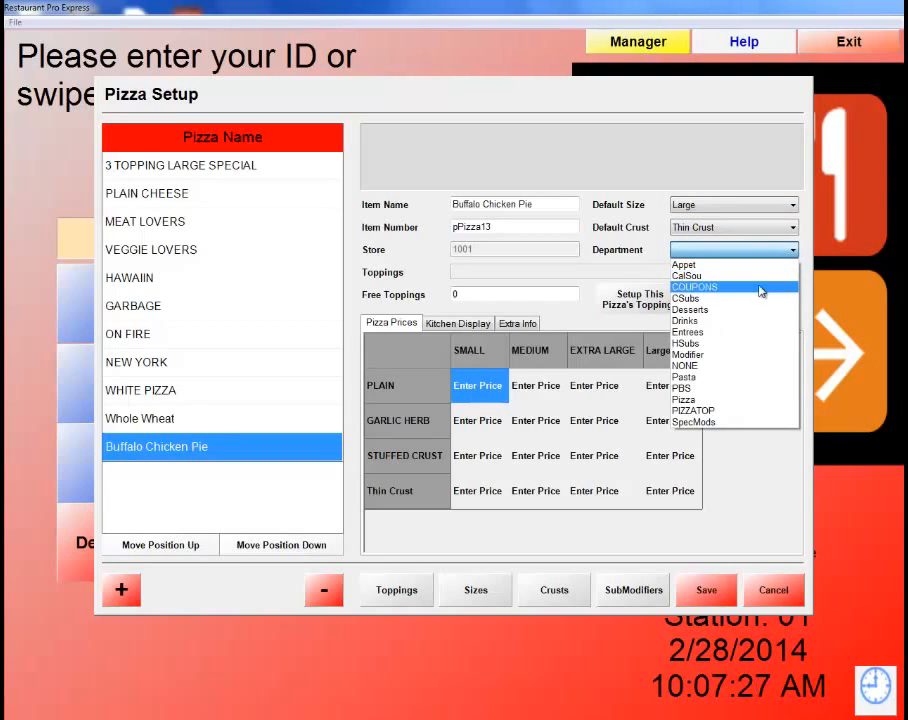
{"action": "left_click", "coordinate": [715, 400]}
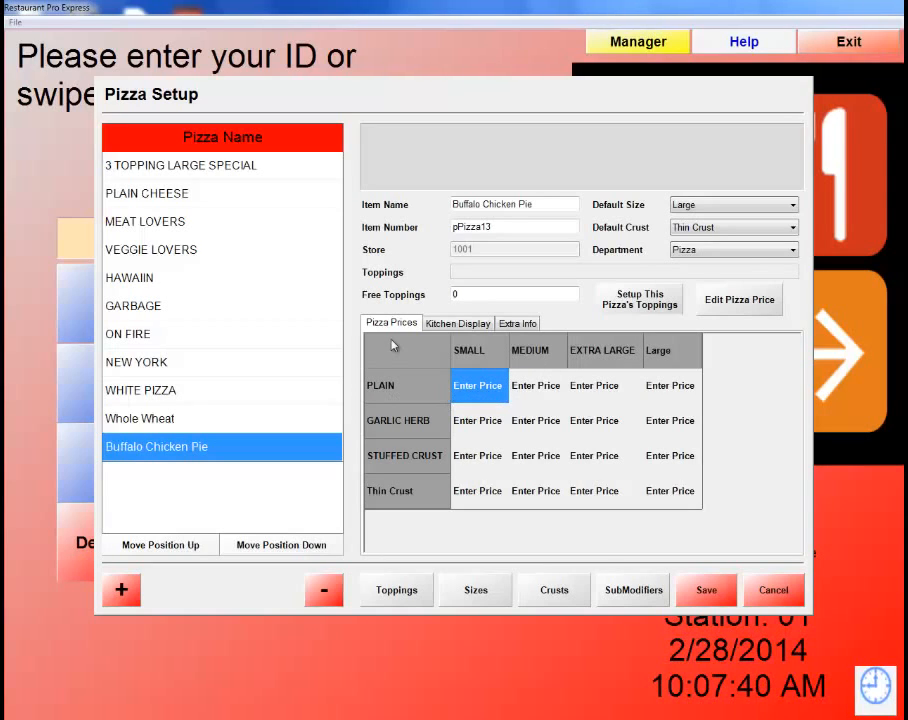
{"action": "left_click", "coordinate": [452, 324]}
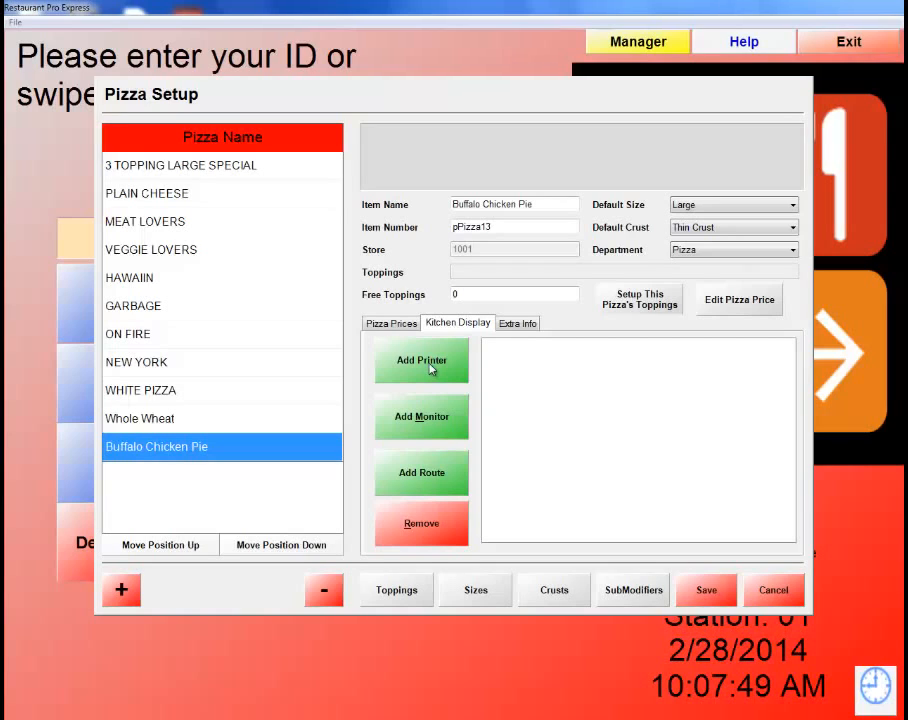
{"action": "left_click", "coordinate": [519, 326]}
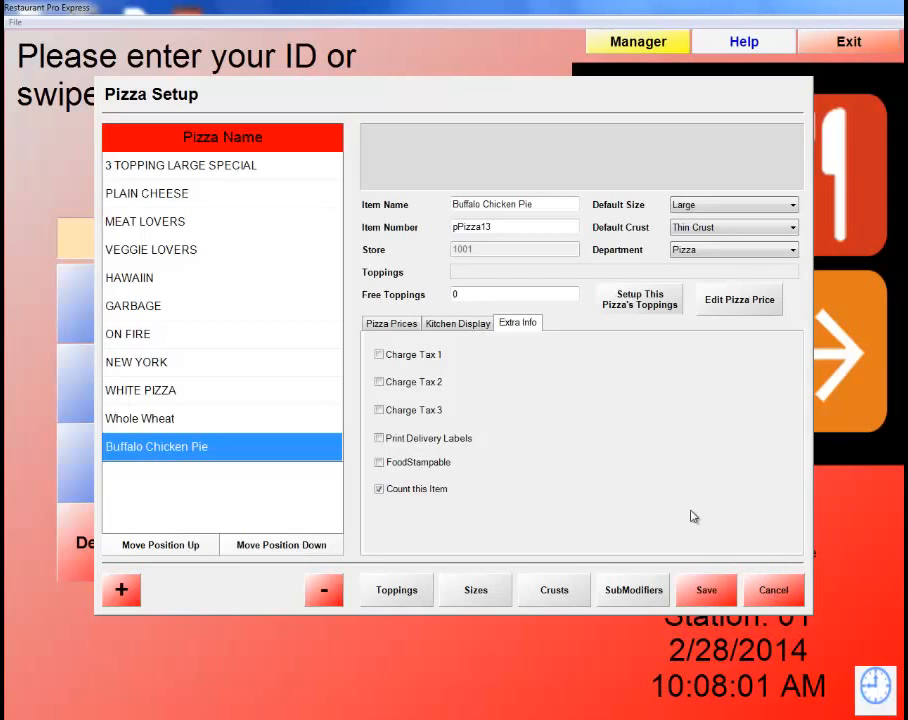
{"action": "left_click", "coordinate": [405, 326]}
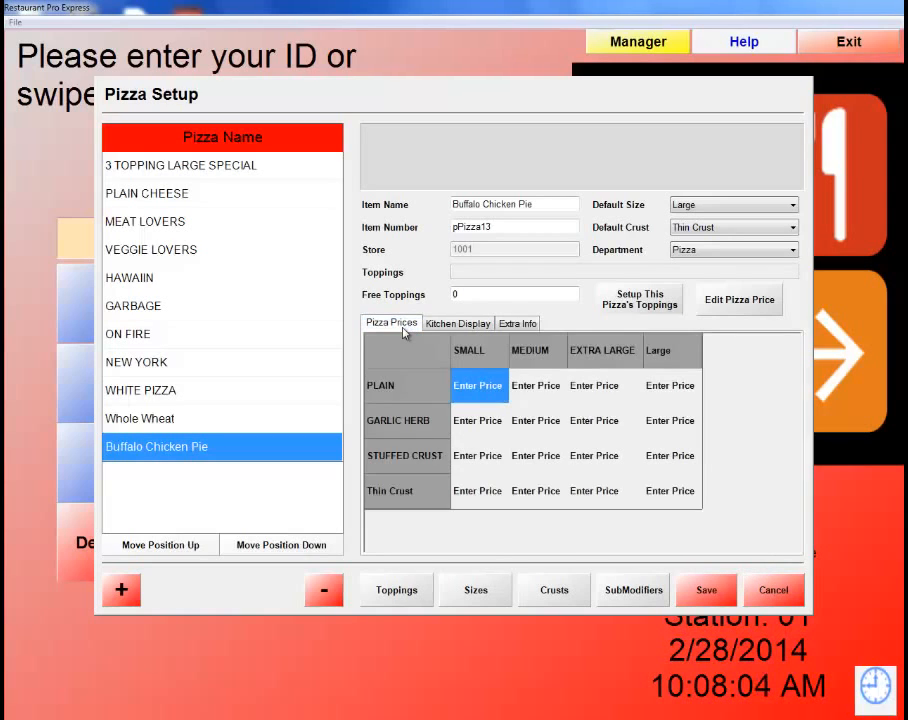
Enter the PLAIN crust prices 8.00, 10.00, 12.00 and 14.00.
{"action": "left_click", "coordinate": [464, 390]}
{"action": "left_click_drag", "start_coordinate": [454, 386], "coordinate": [507, 386]}
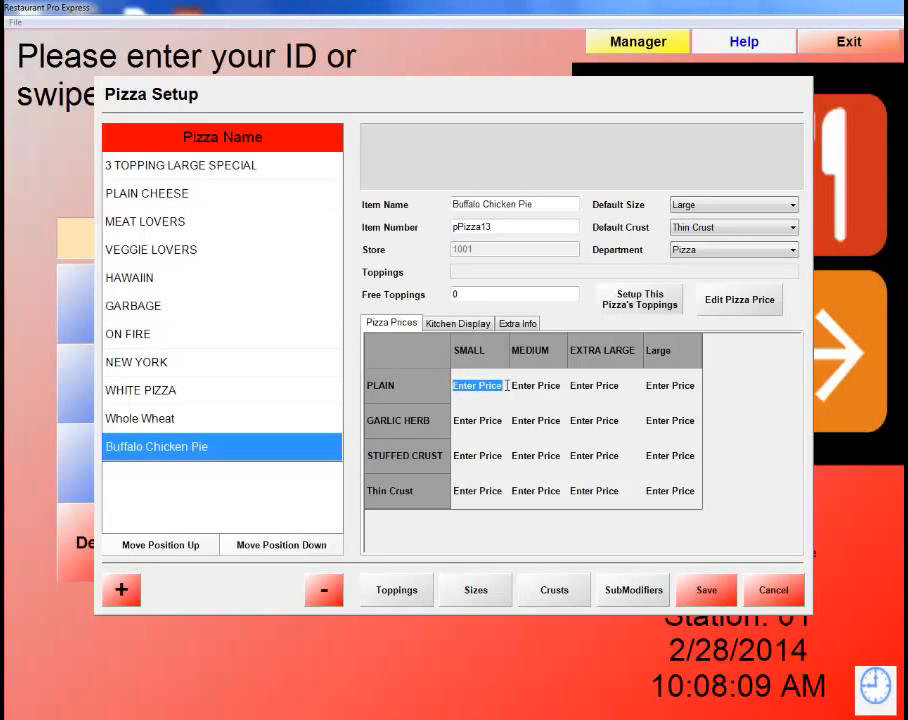
{"action": "type", "text": "8.00"}
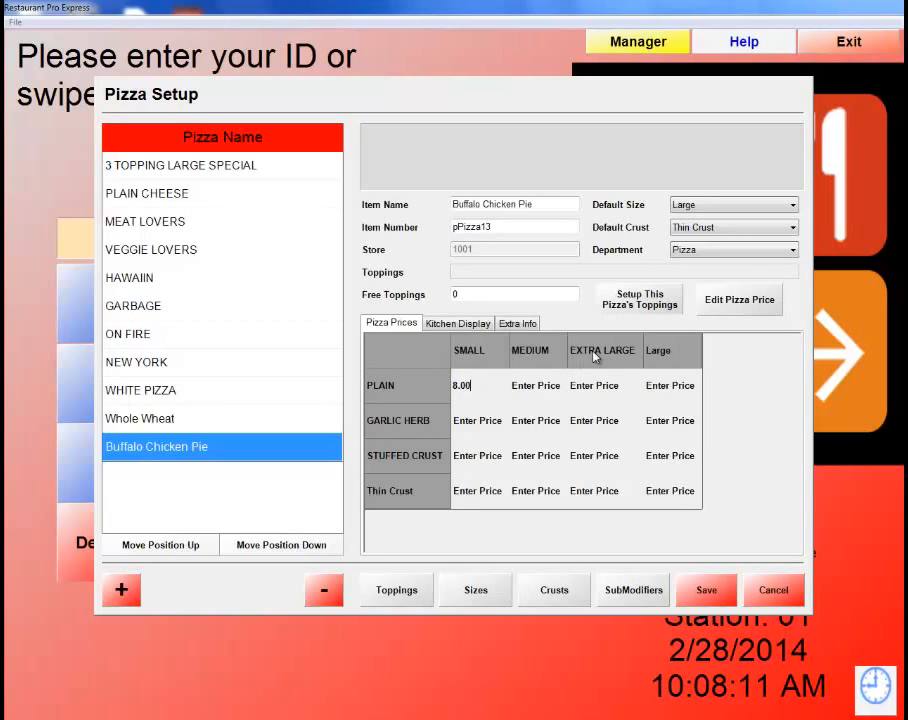
{"action": "key", "text": "Tab"}
{"action": "type", "text": "10.00"}
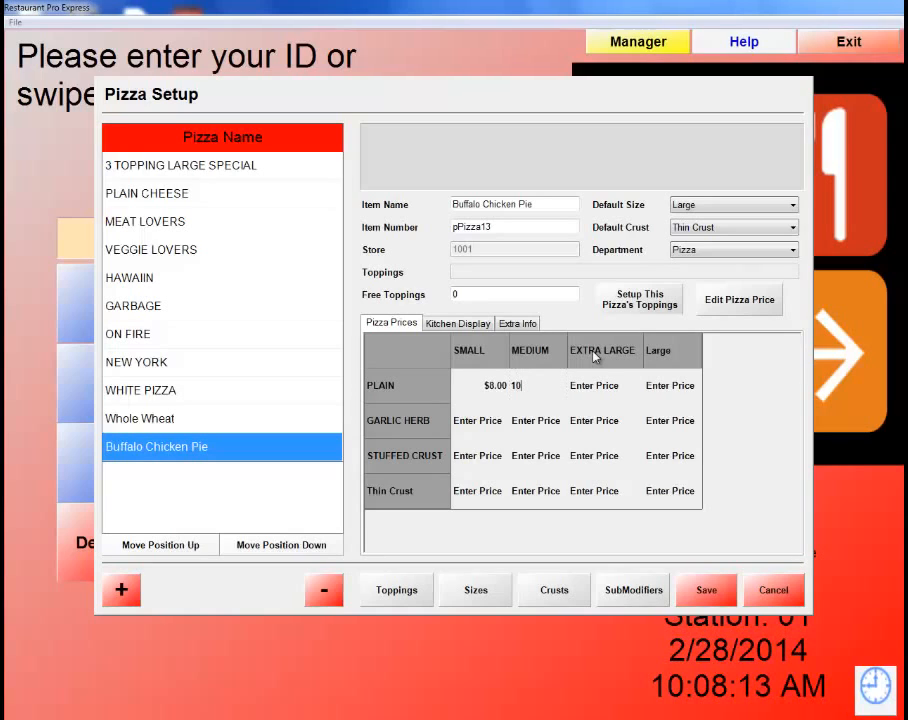
{"action": "key", "text": "Tab"}
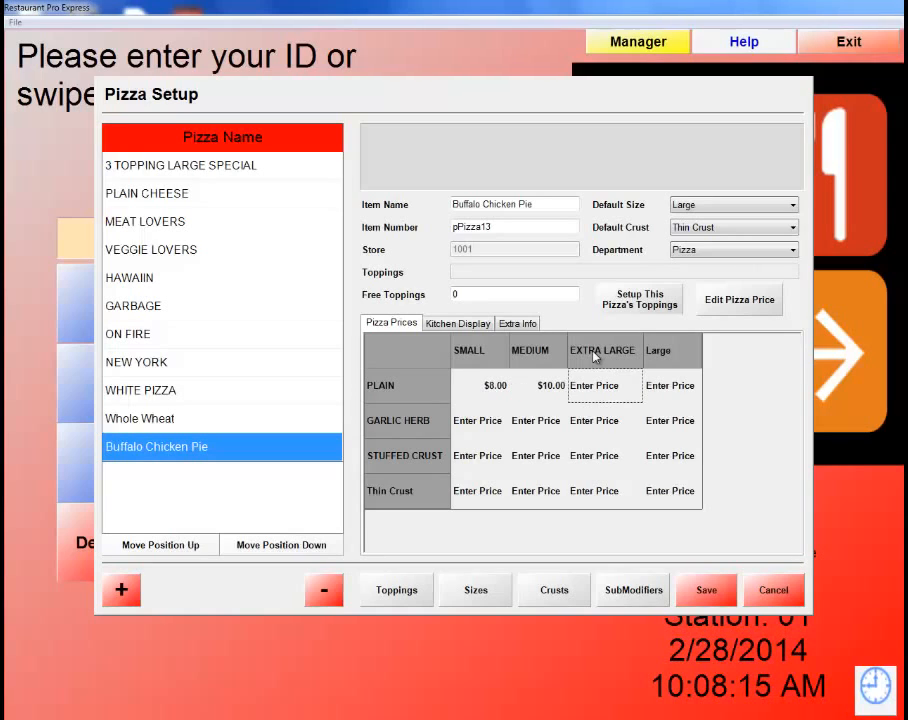
{"action": "type", "text": "12.00"}
{"action": "key", "text": "Tab"}
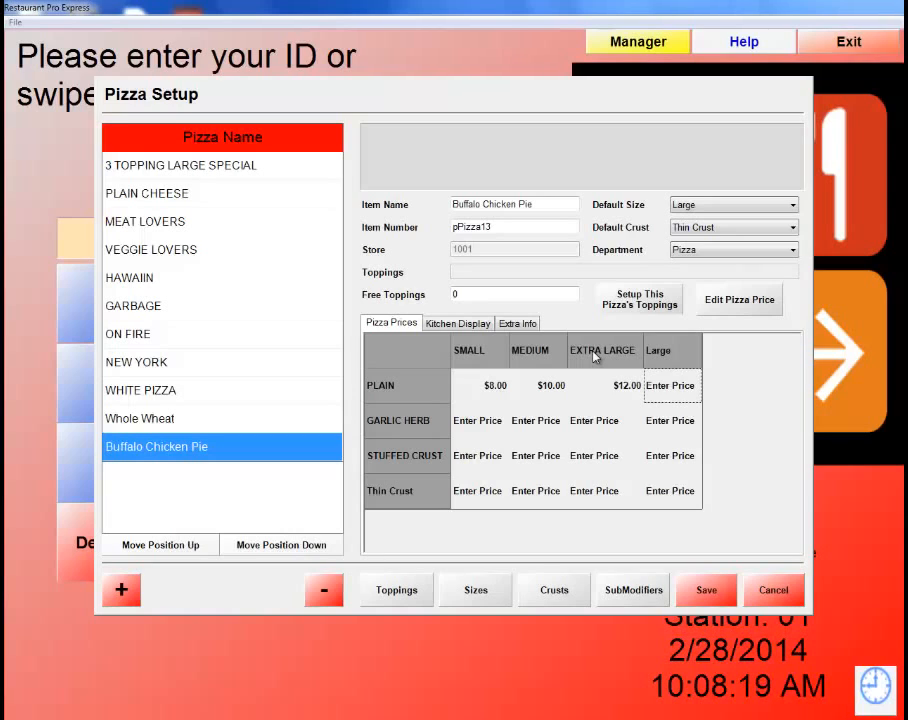
{"action": "type", "text": "14.00"}
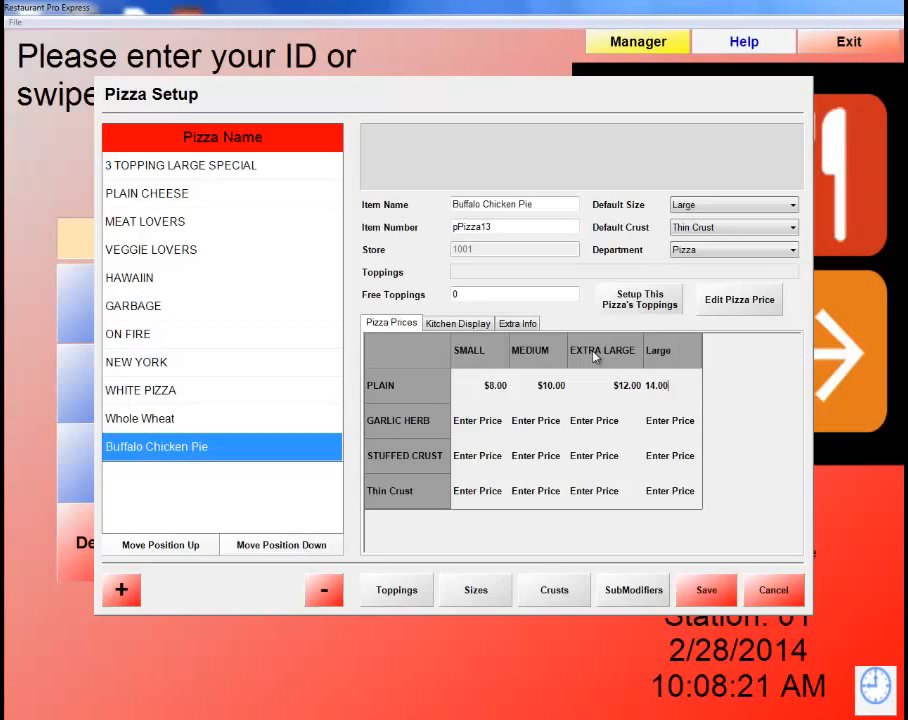
Enter the GARLIC HERB crust prices 8.00, 10.00, 12.00 and 14.00.
{"action": "left_click", "coordinate": [480, 429]}
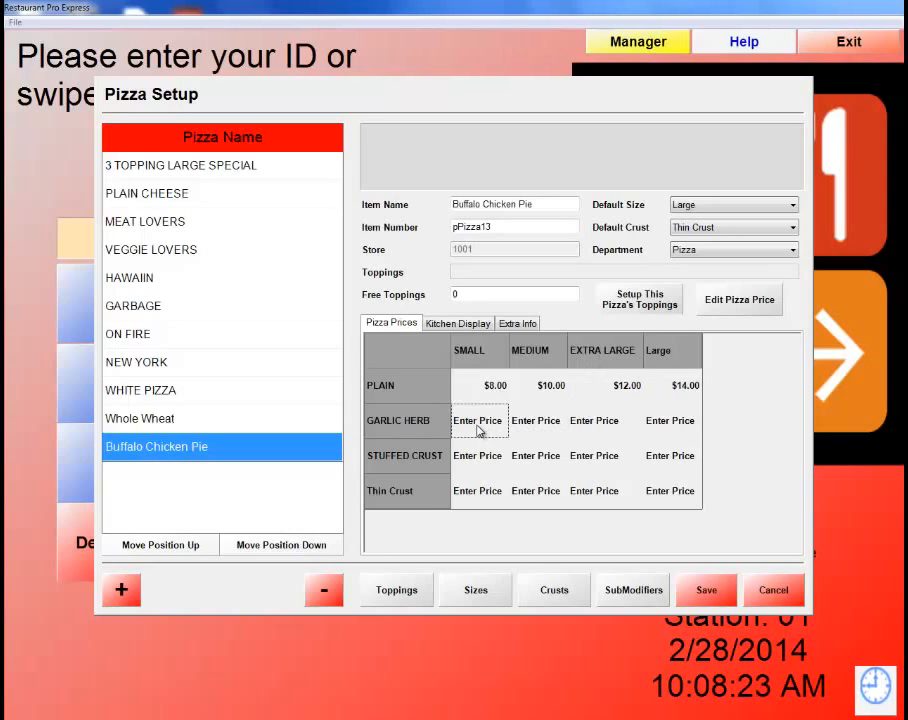
{"action": "type", "text": "8"}
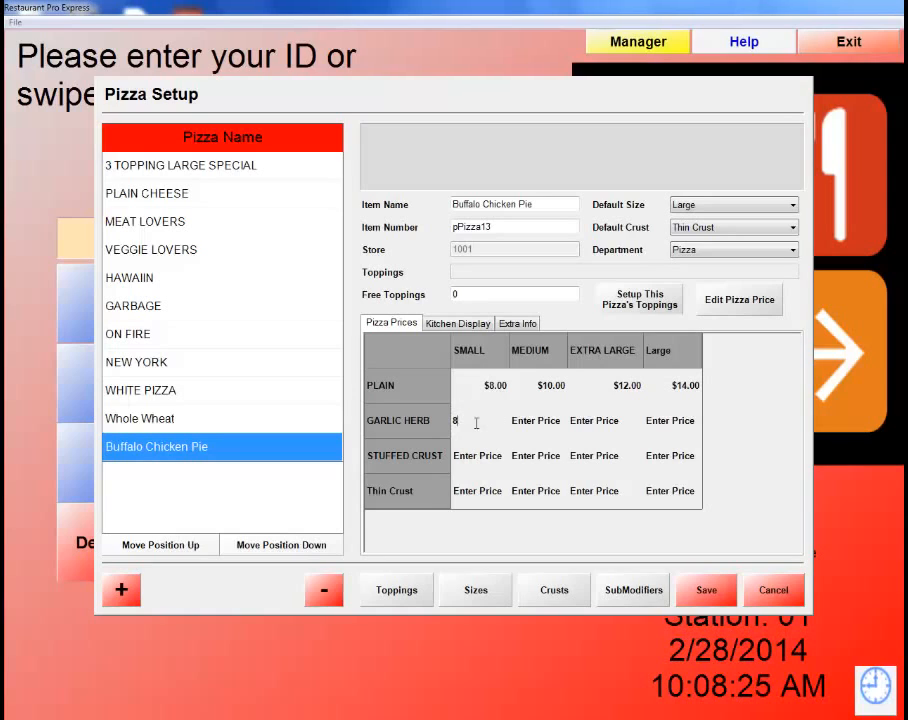
{"action": "type", "text": ".00"}
{"action": "key", "text": "Tab"}
{"action": "type", "text": "1"}
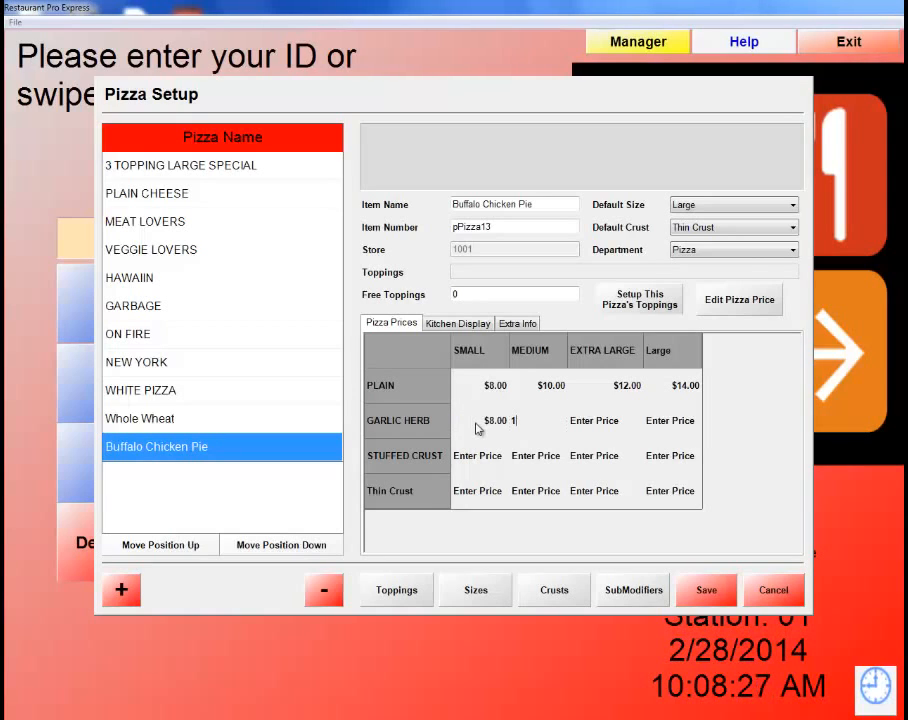
{"action": "type", "text": "0."}
{"action": "key", "text": "Tab"}
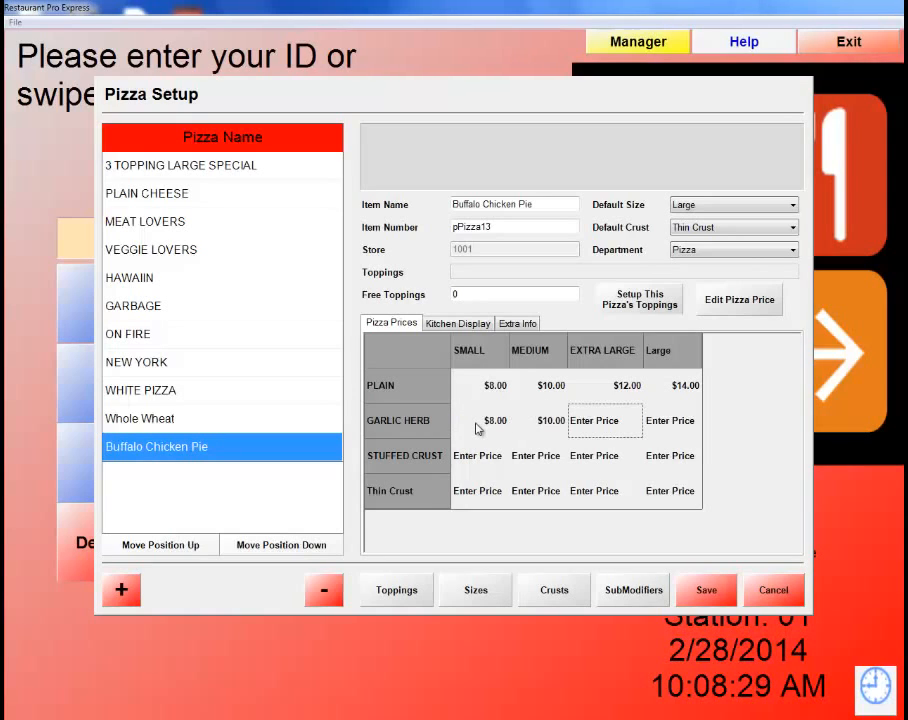
{"action": "type", "text": "12"}
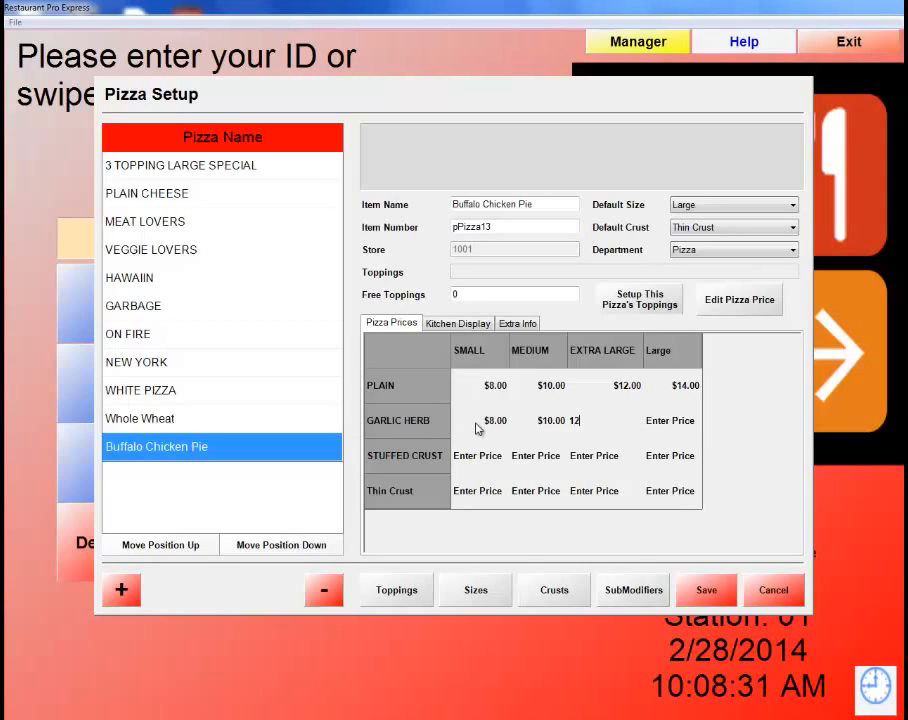
{"action": "type", "text": ".00"}
{"action": "key", "text": "Tab"}
{"action": "type", "text": "14."}
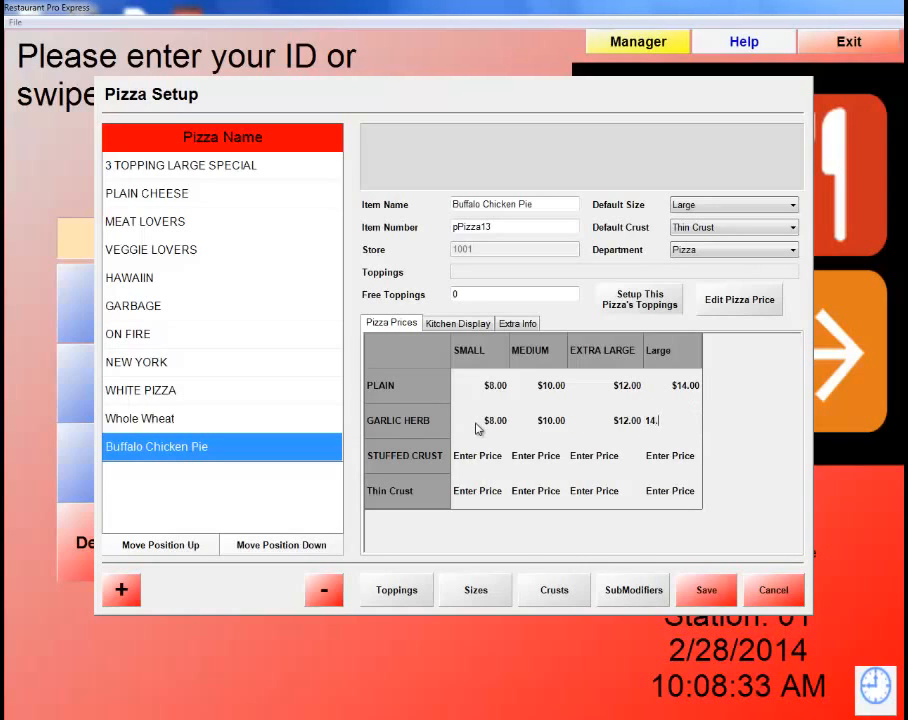
{"action": "key", "text": "Tab"}
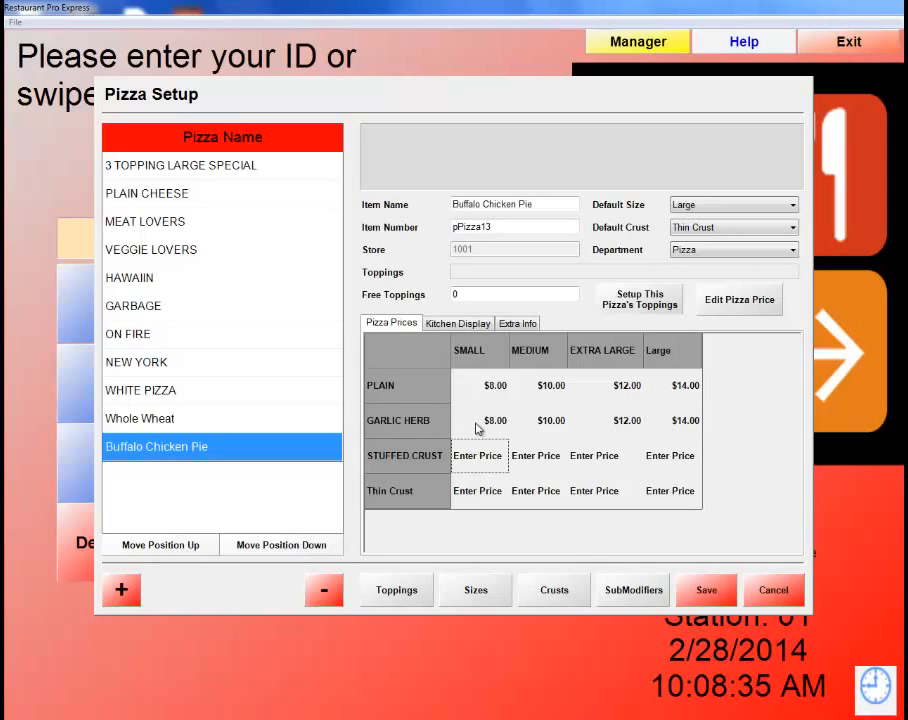
Enter the STUFFED CRUST prices 10.00, 12.00, 14.00 and 16.00.
{"action": "type", "text": "10"}
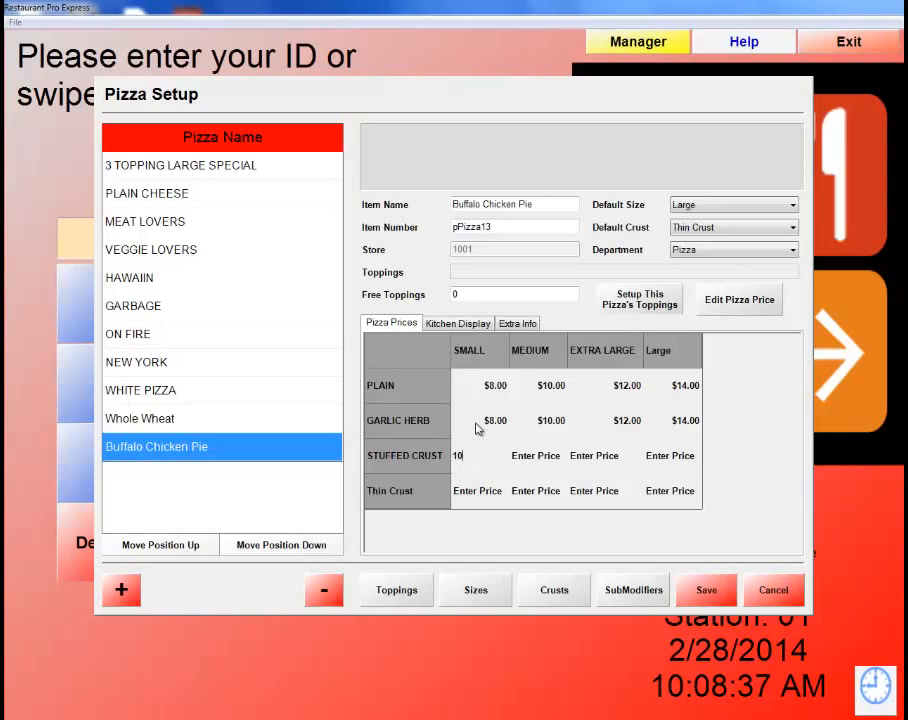
{"action": "type", "text": ".00"}
{"action": "key", "text": "Tab"}
{"action": "type", "text": "12"}
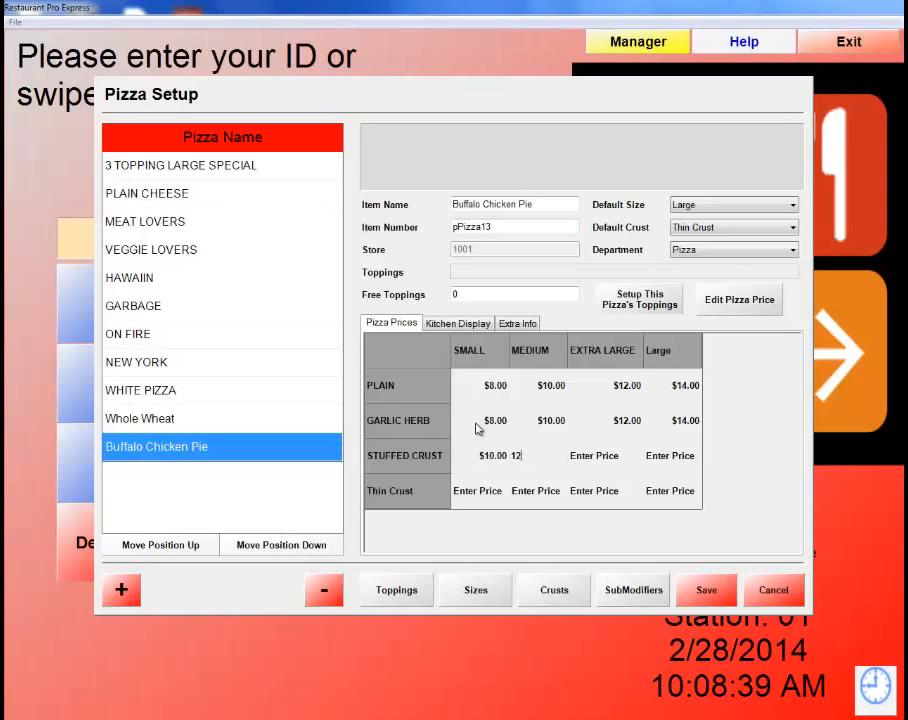
{"action": "type", "text": ".00"}
{"action": "key", "text": "Tab"}
{"action": "type", "text": "14."}
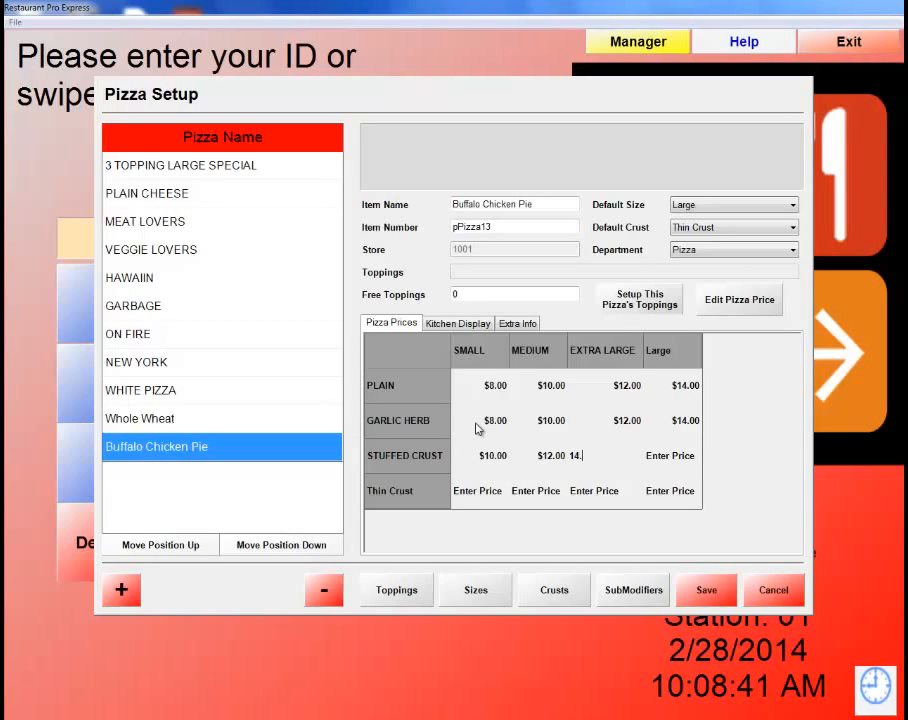
{"action": "key", "text": "Tab"}
{"action": "type", "text": "16"}
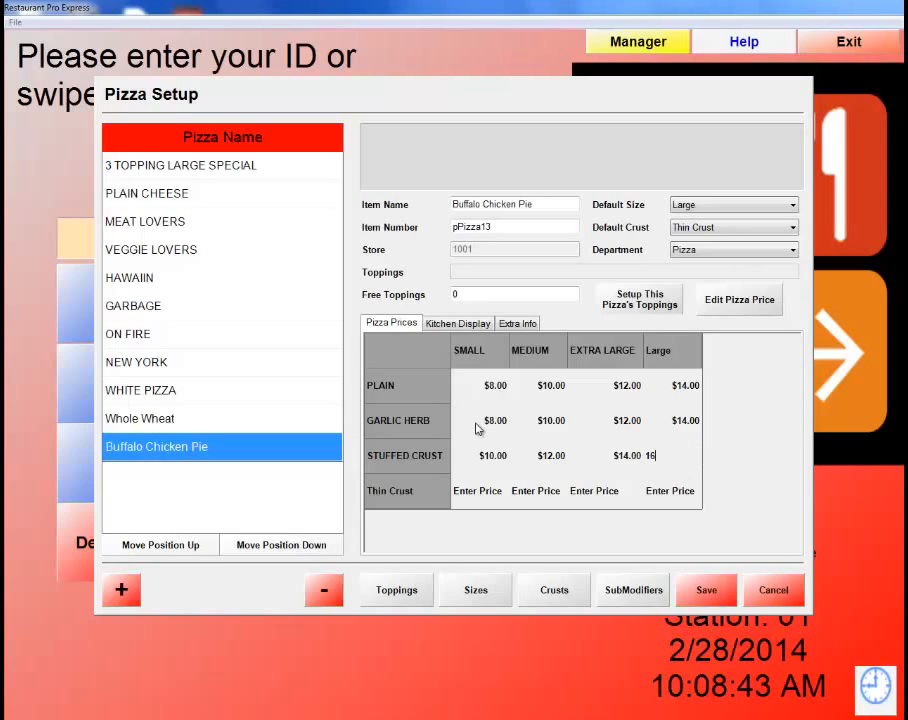
{"action": "type", "text": ".00"}
{"action": "key", "text": "Tab"}
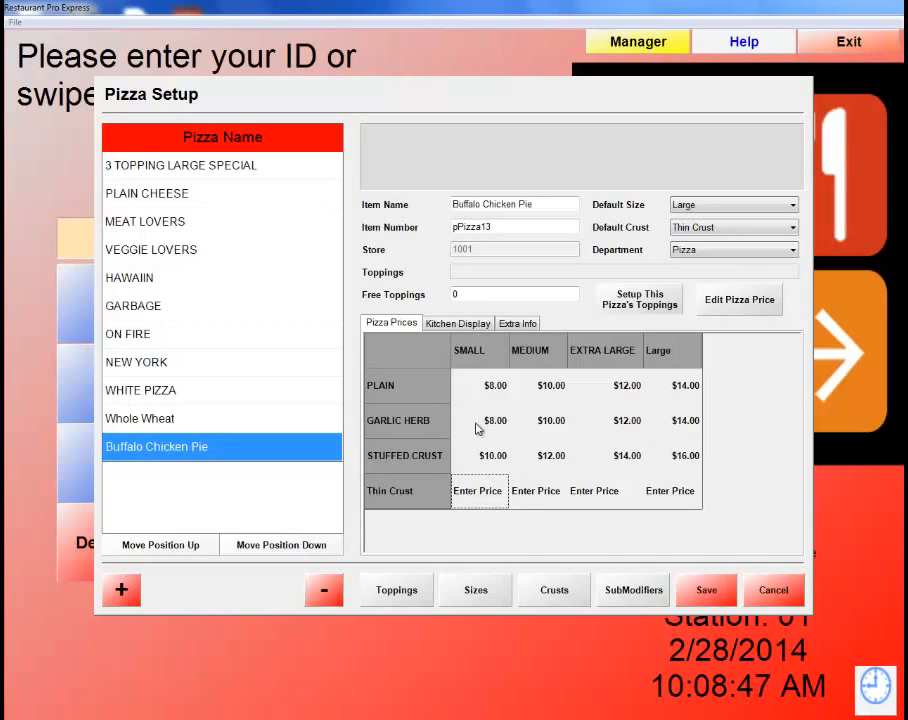
Enter the Thin Crust prices 9.00, 12.00, 14.00 and 16.00, then save the pizza.
{"action": "type", "text": "9"}
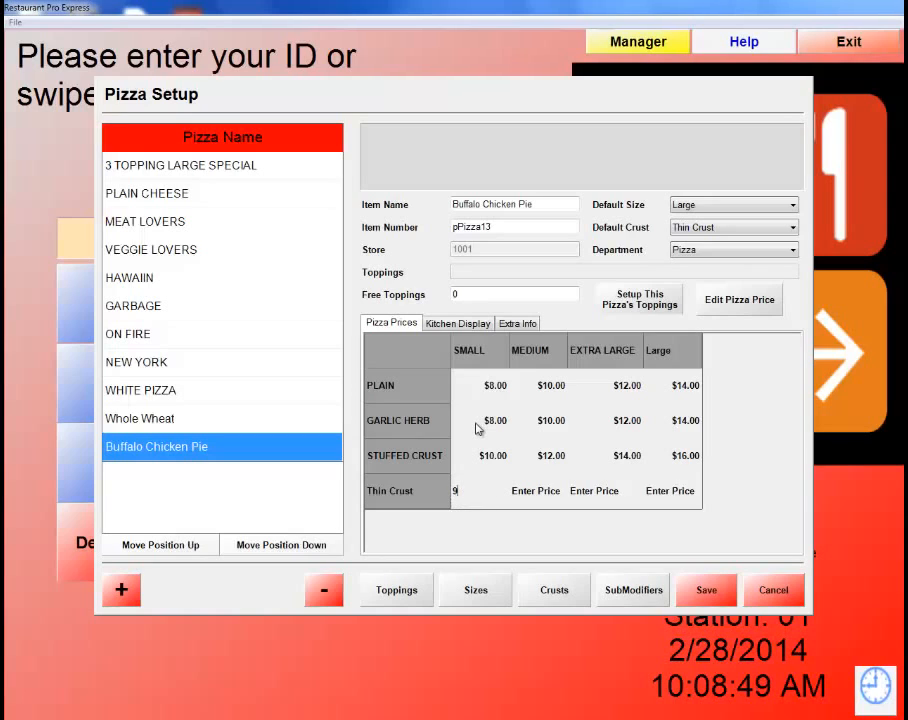
{"action": "type", "text": ".00"}
{"action": "key", "text": "Tab"}
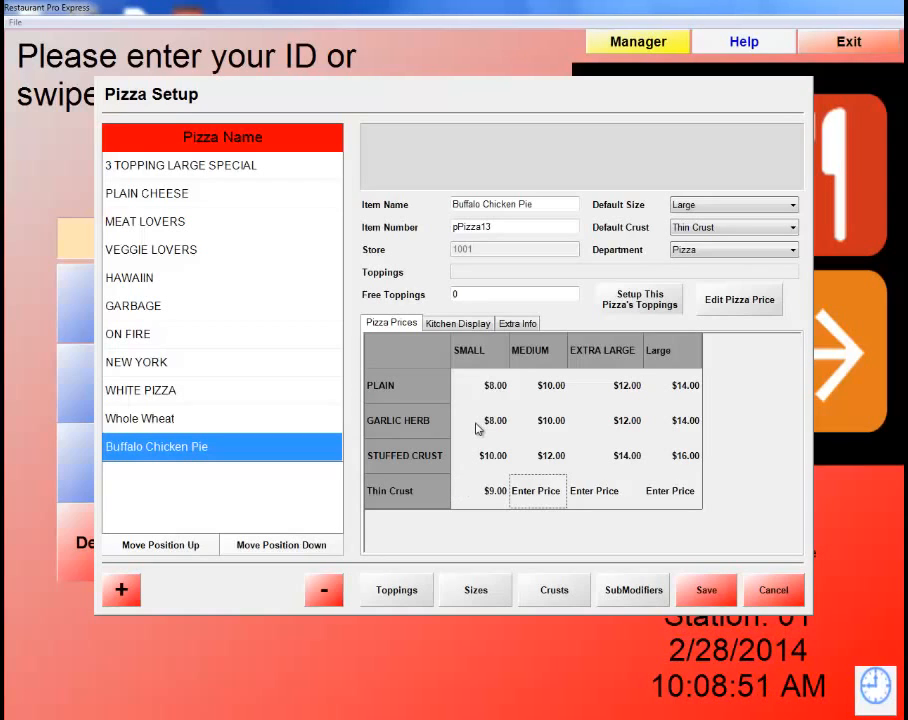
{"action": "type", "text": "12.00"}
{"action": "key", "text": "Tab"}
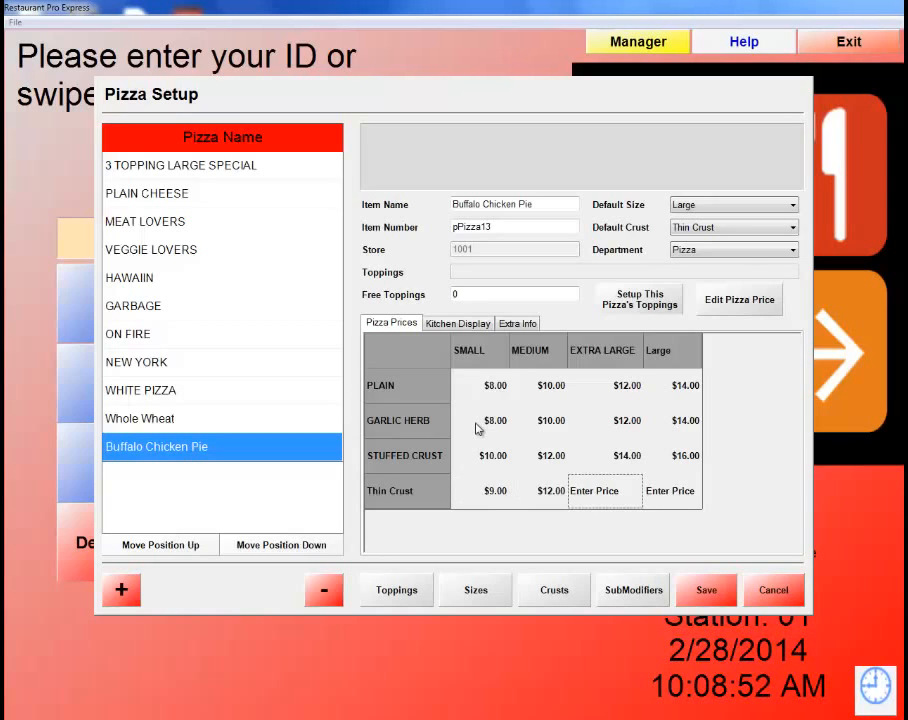
{"action": "type", "text": "14.00"}
{"action": "key", "text": "Tab"}
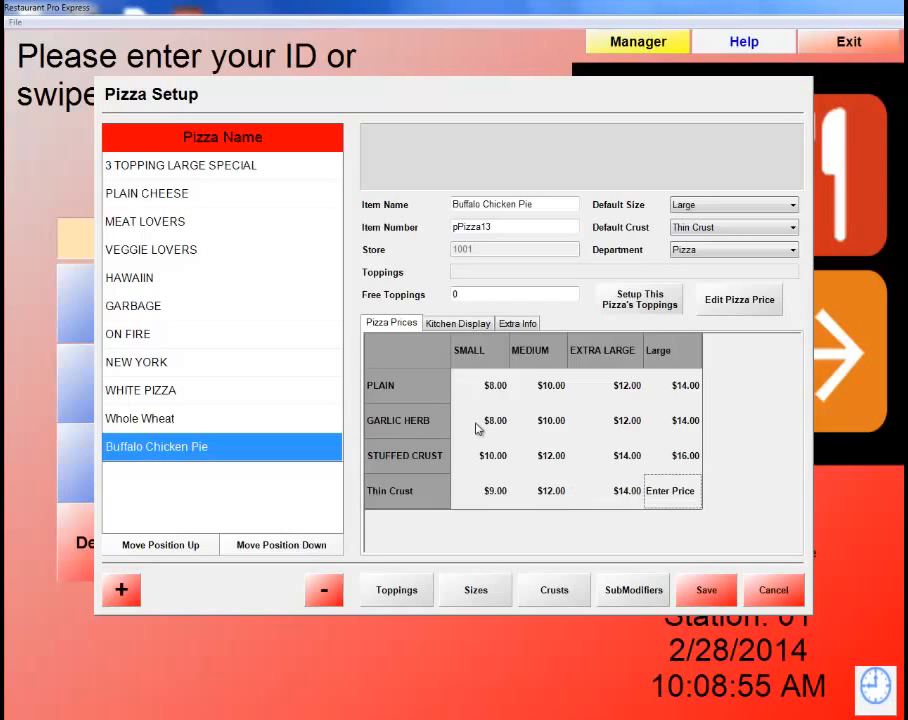
{"action": "type", "text": "16"}
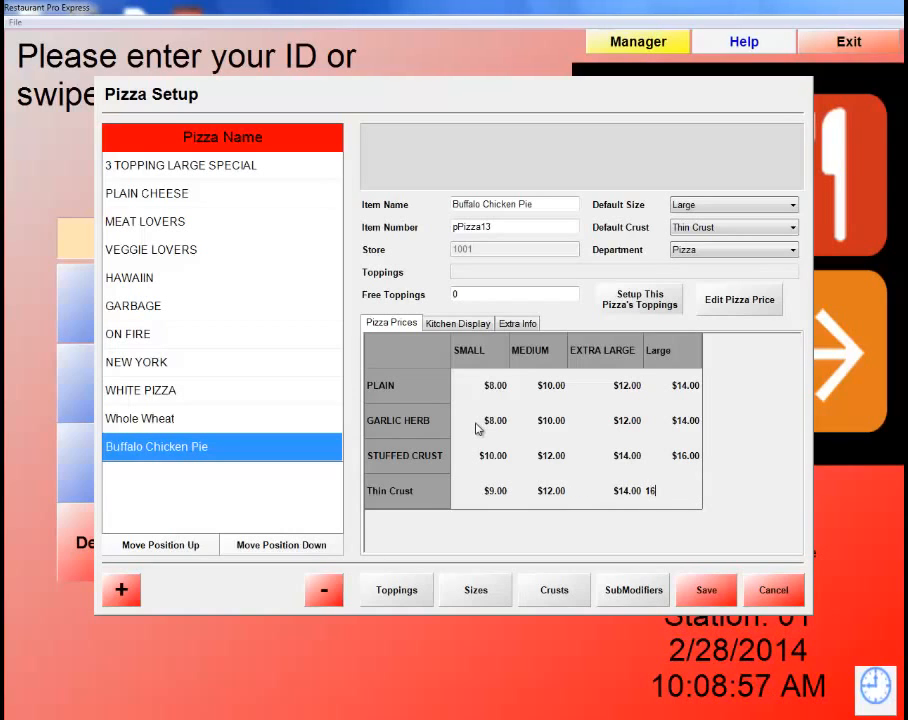
{"action": "type", "text": ".00"}
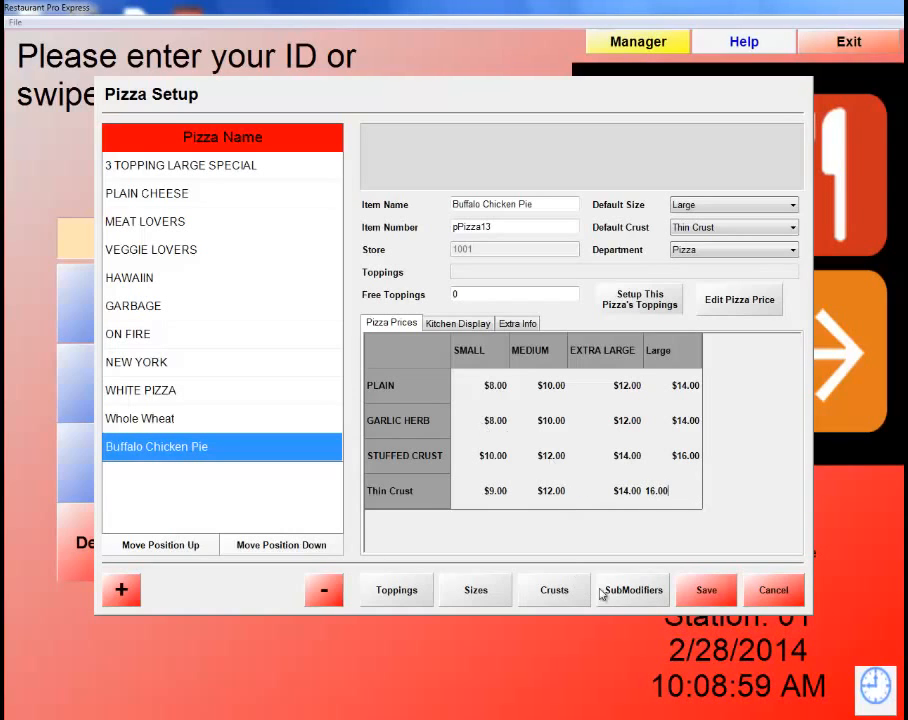
{"action": "left_click", "coordinate": [707, 590]}
{"action": "left_click", "coordinate": [707, 590]}
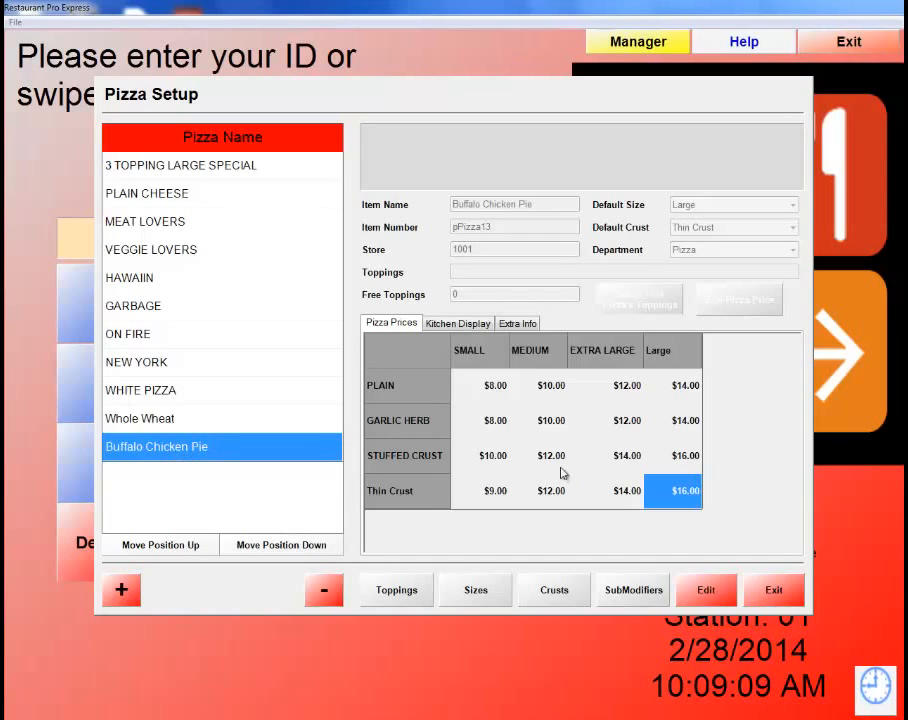
Edit Buffalo Chicken Pie, add Buffalo Chicken as its whole-pizza topping, and save it.
{"action": "left_click", "coordinate": [712, 590]}
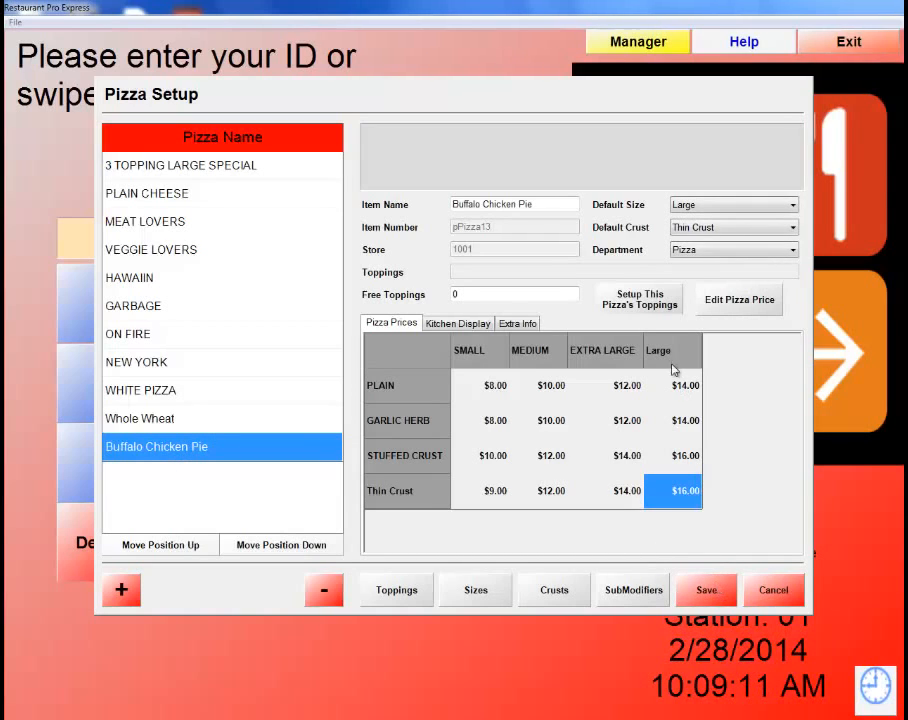
{"action": "left_click", "coordinate": [651, 304]}
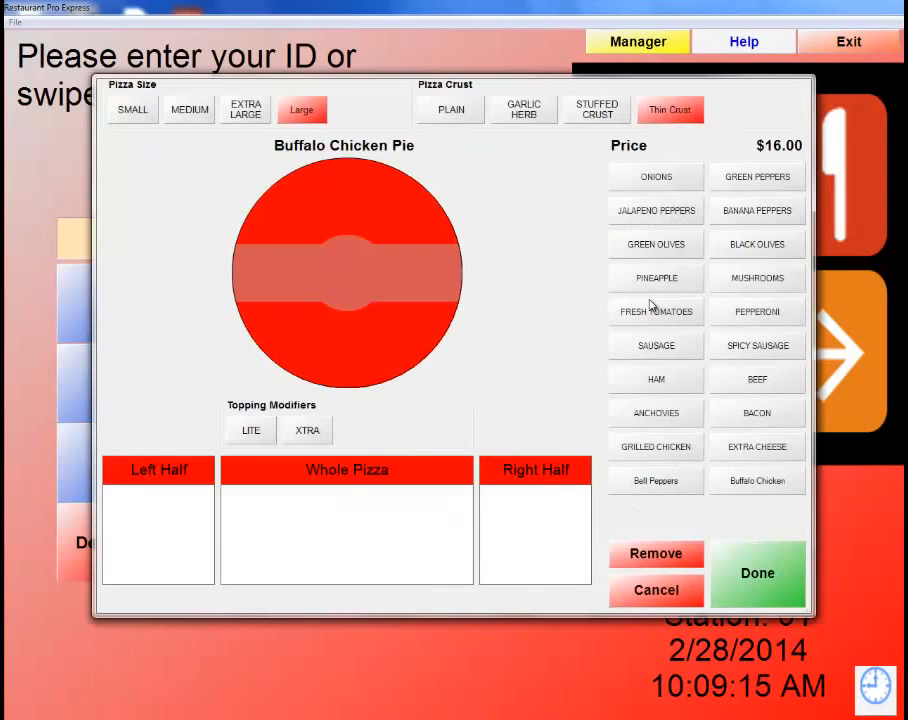
{"action": "left_click", "coordinate": [778, 482]}
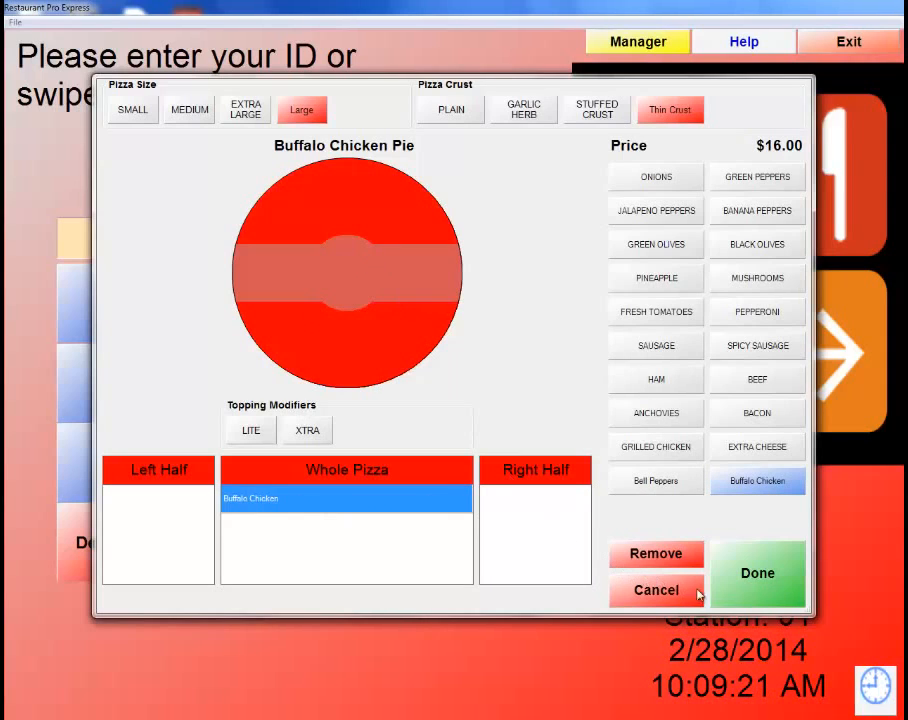
{"action": "left_click", "coordinate": [773, 590]}
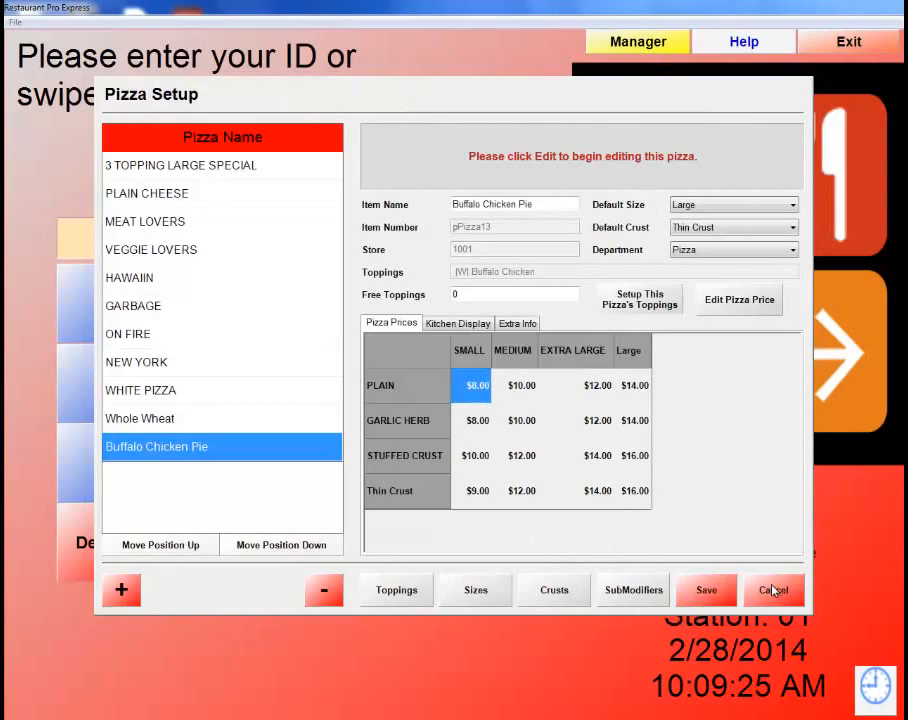
{"action": "left_click", "coordinate": [715, 591]}
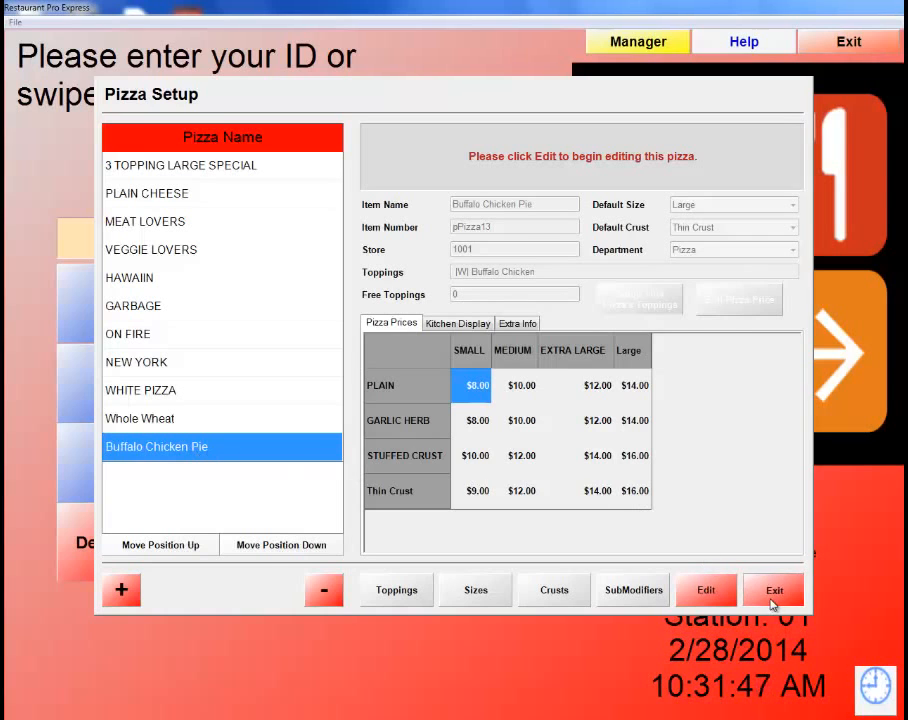
Close Pizza Setup, Inventory Maintenance and the admin function menu.
{"action": "left_click", "coordinate": [774, 602]}
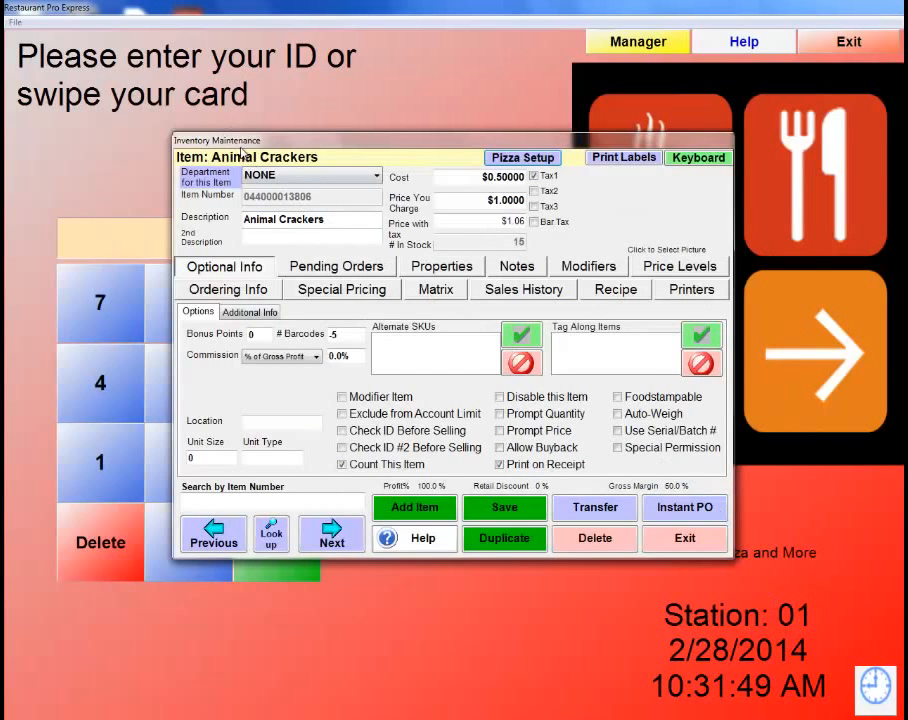
{"action": "left_click", "coordinate": [686, 539]}
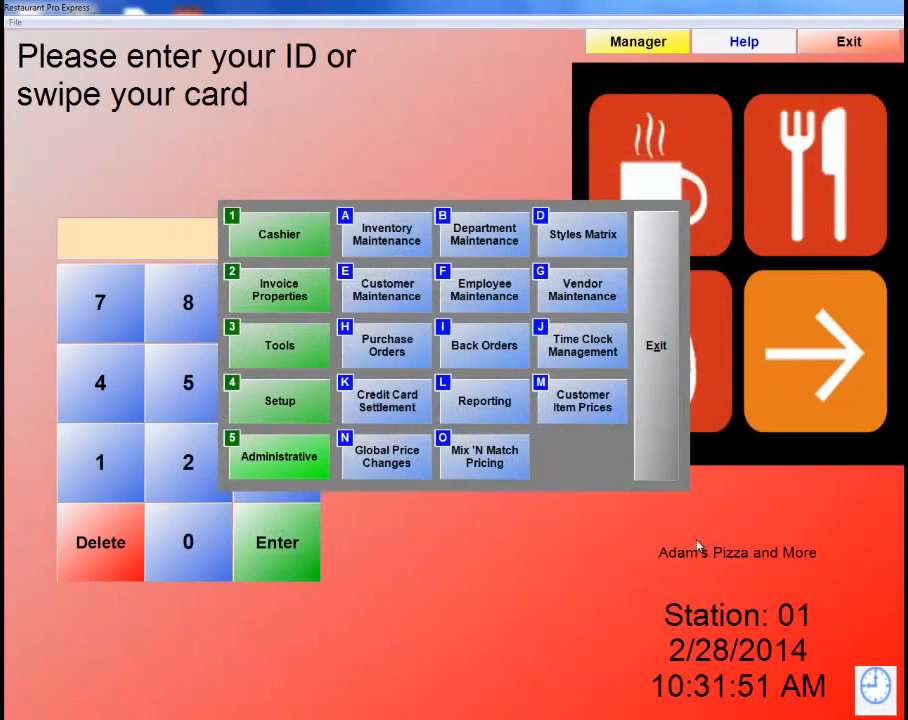
{"action": "left_click", "coordinate": [650, 322]}
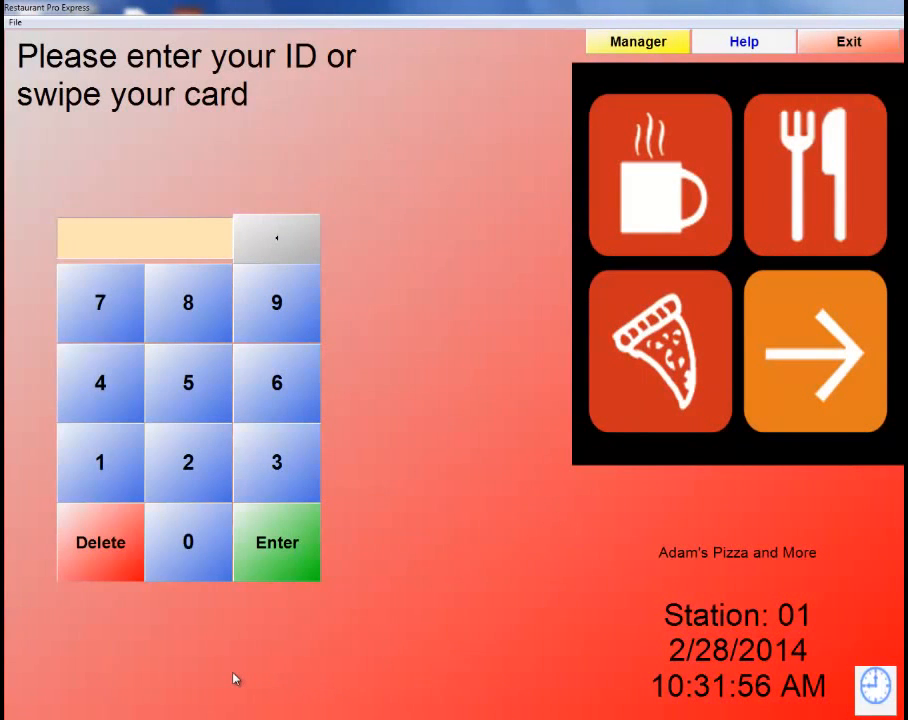
Sign in with the employee ID and password to reach the Dining Room layout.
{"action": "type", "text": "1"}
{"action": "key", "text": "Return"}
{"action": "type", "text": "1"}
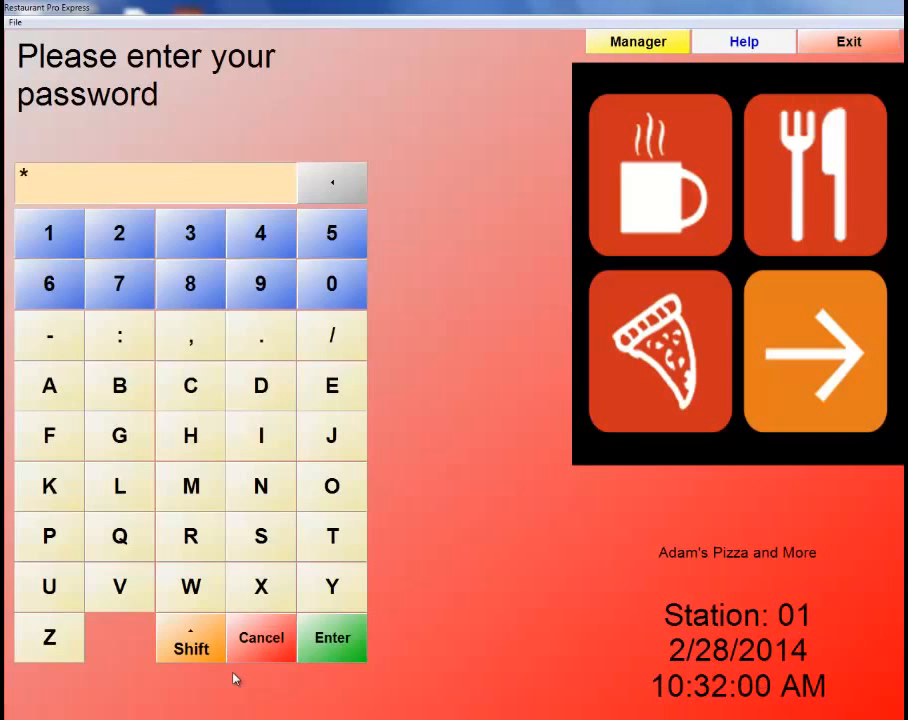
{"action": "type", "text": "2345"}
{"action": "key", "text": "Return"}
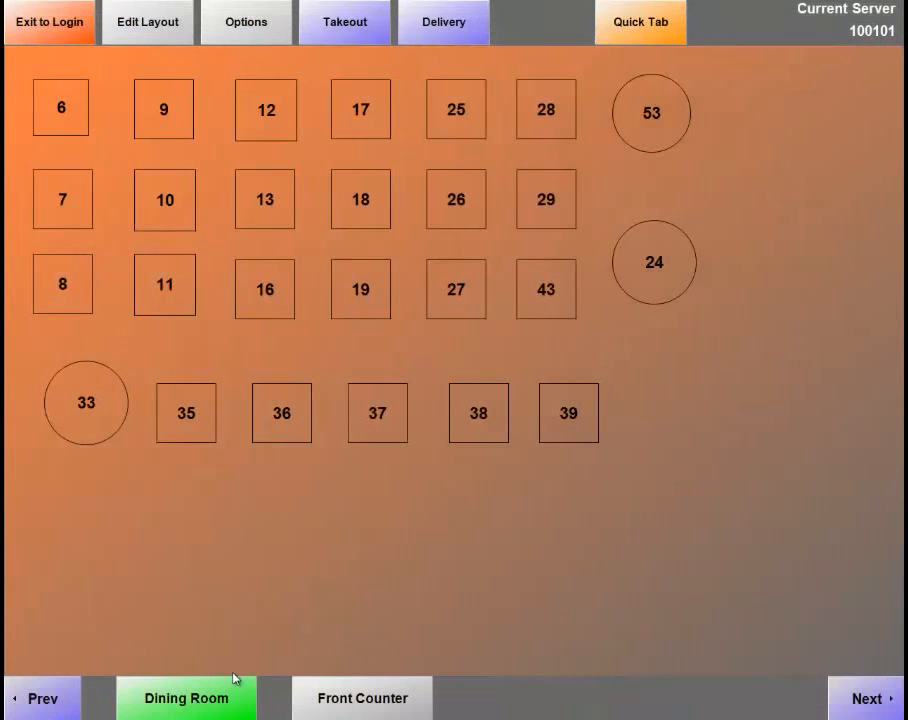
Start a Buffalo Chicken Pie order from the Pizza department on the Quick Tab screen.
{"action": "left_click", "coordinate": [663, 29]}
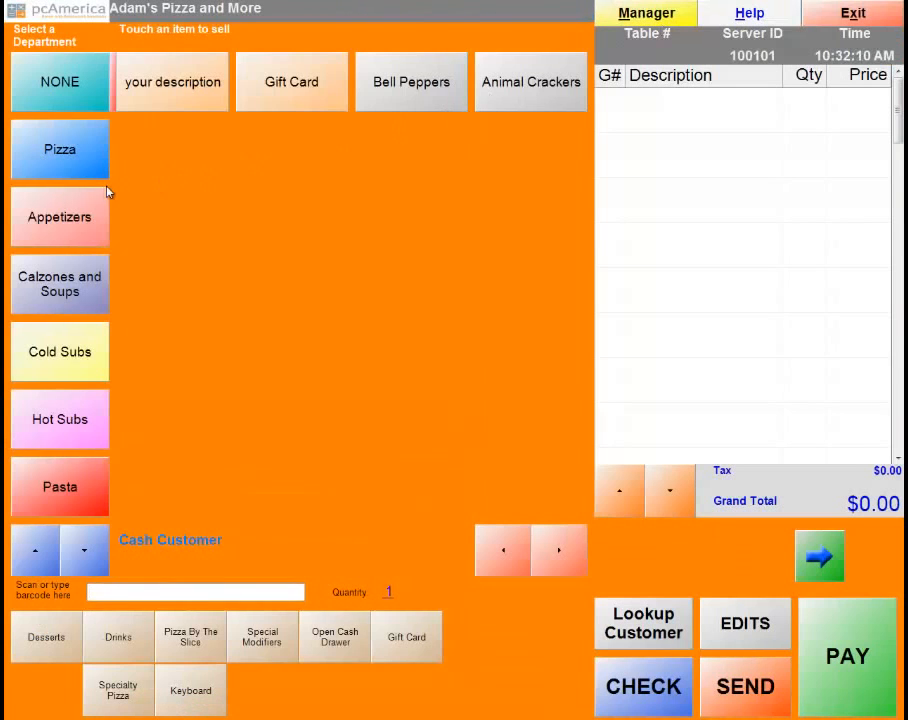
{"action": "left_click", "coordinate": [59, 155]}
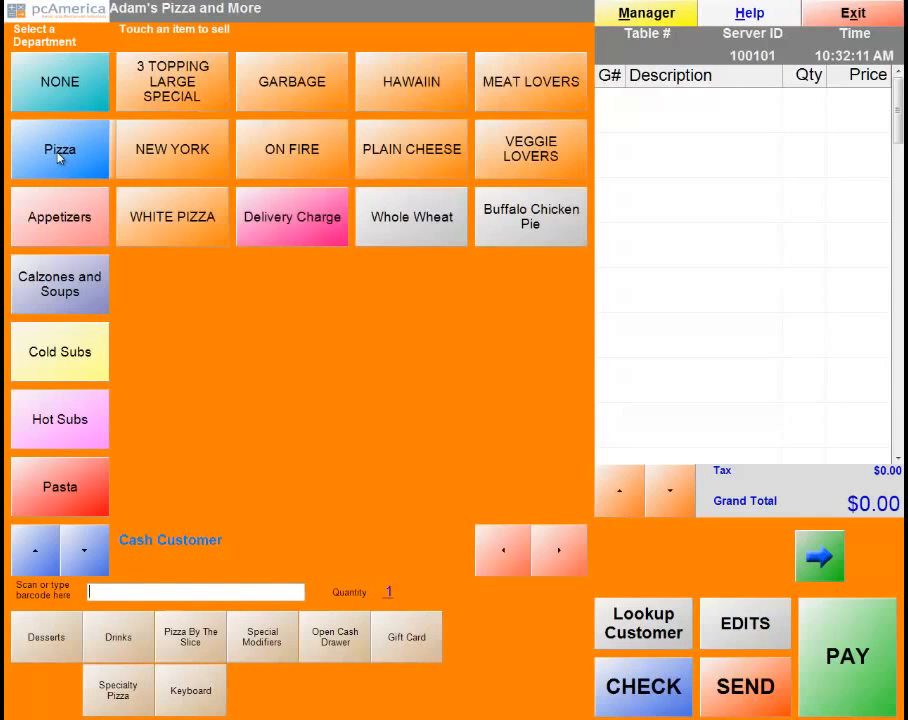
{"action": "left_click", "coordinate": [514, 224]}
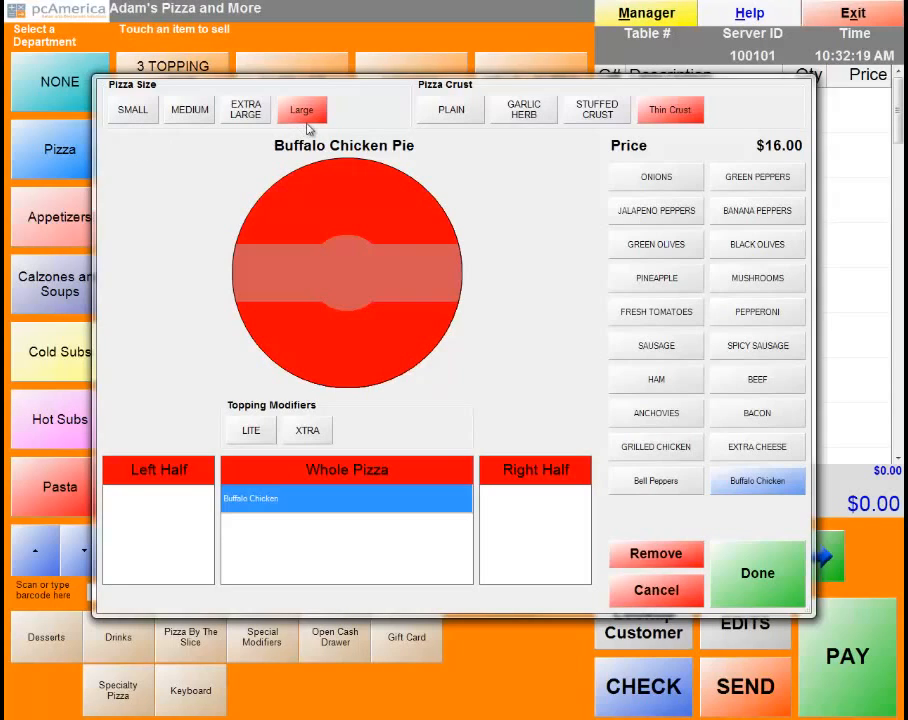
{"action": "left_click", "coordinate": [135, 115]}
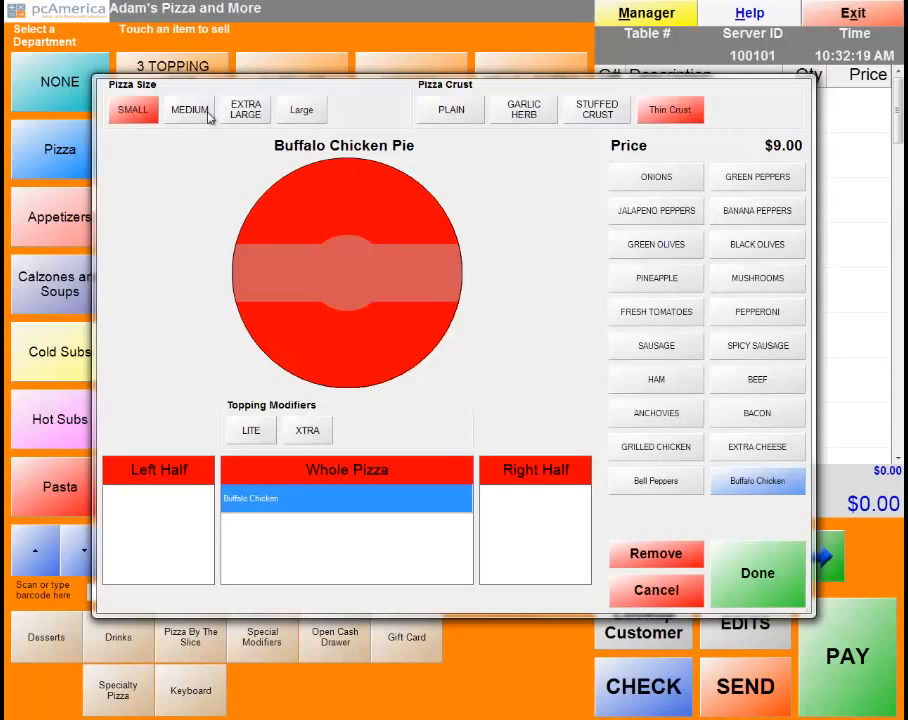
{"action": "left_click", "coordinate": [190, 112]}
{"action": "left_click", "coordinate": [240, 114]}
{"action": "left_click", "coordinate": [295, 110]}
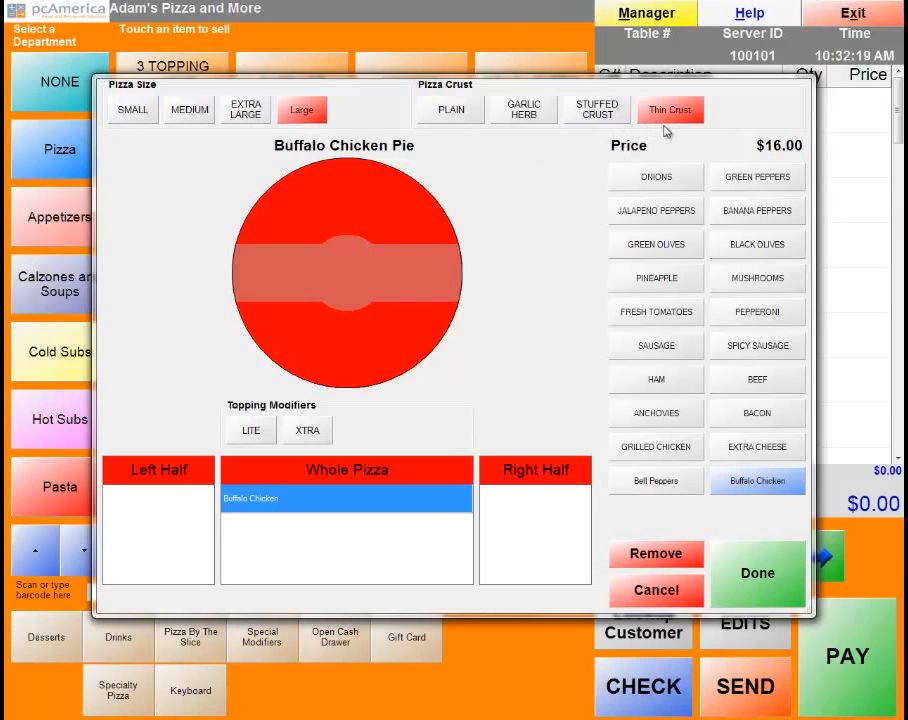
{"action": "left_click", "coordinate": [587, 118]}
{"action": "left_click", "coordinate": [523, 112]}
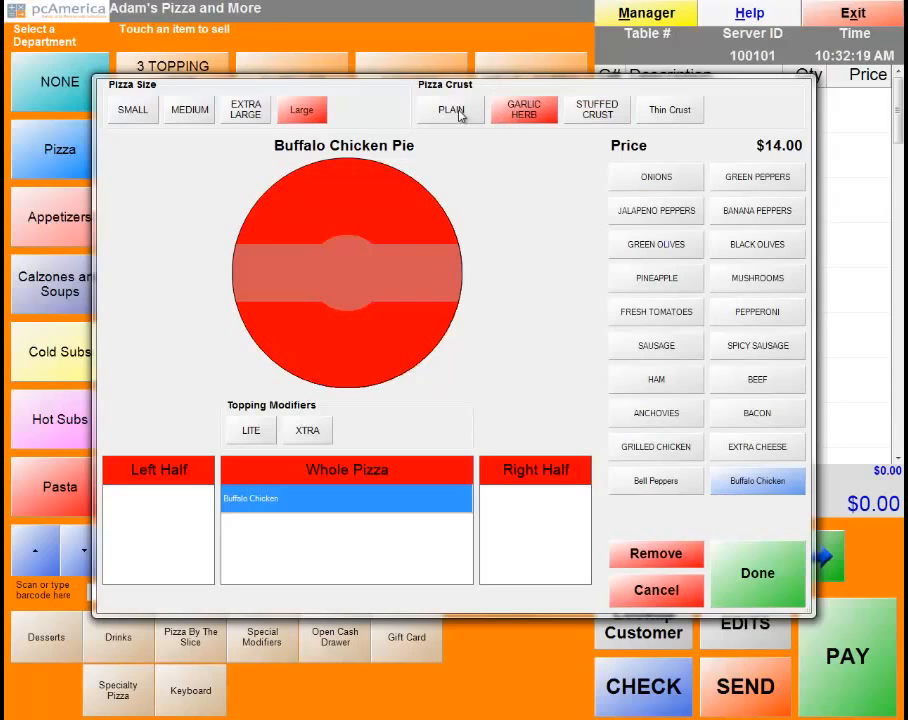
{"action": "left_click", "coordinate": [459, 114]}
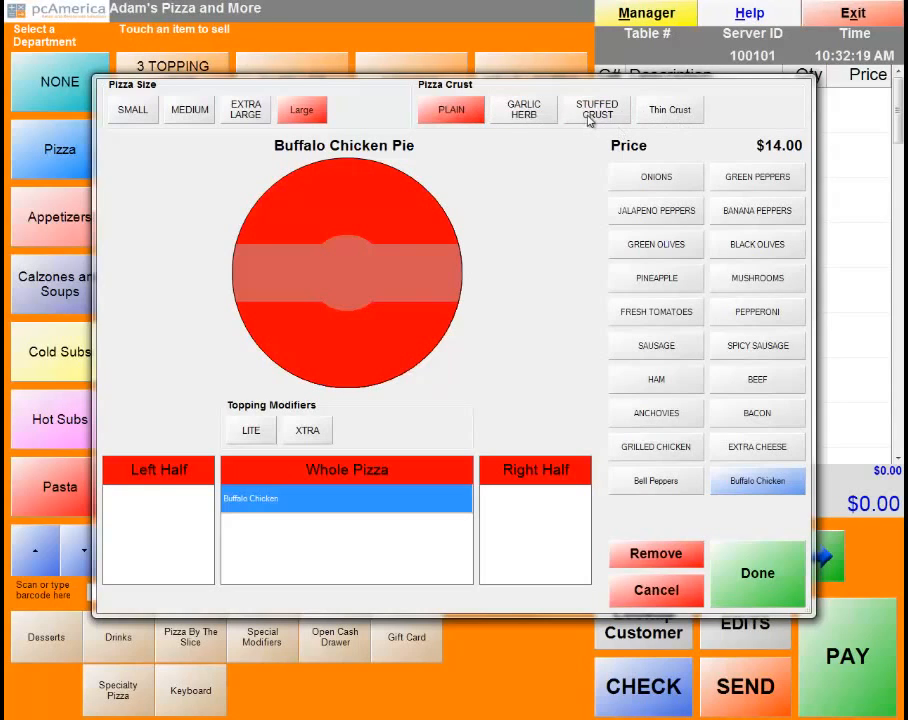
{"action": "left_click", "coordinate": [548, 114]}
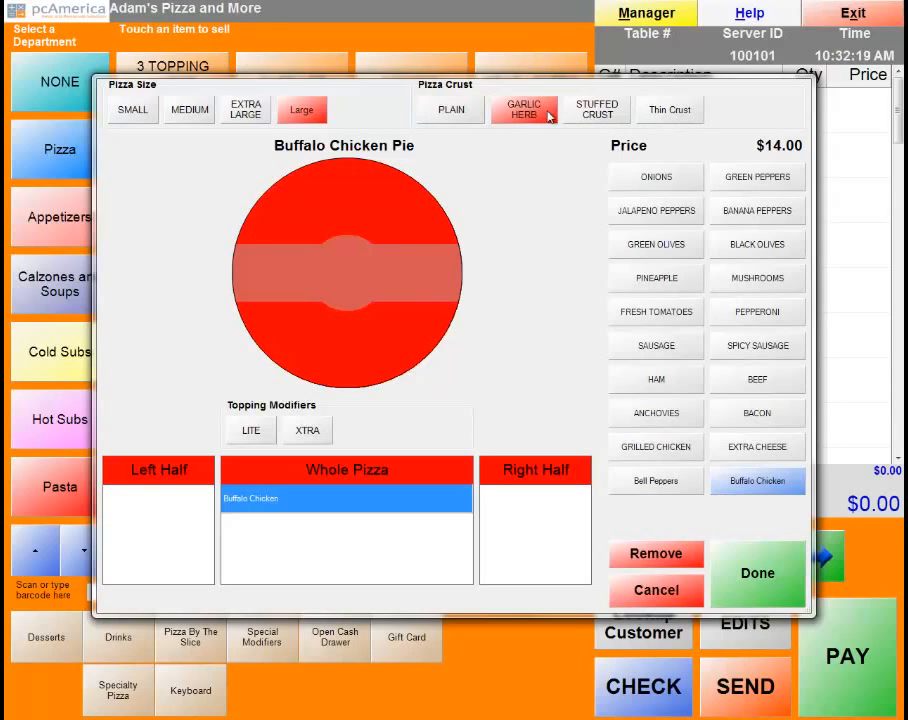
{"action": "left_click", "coordinate": [656, 115]}
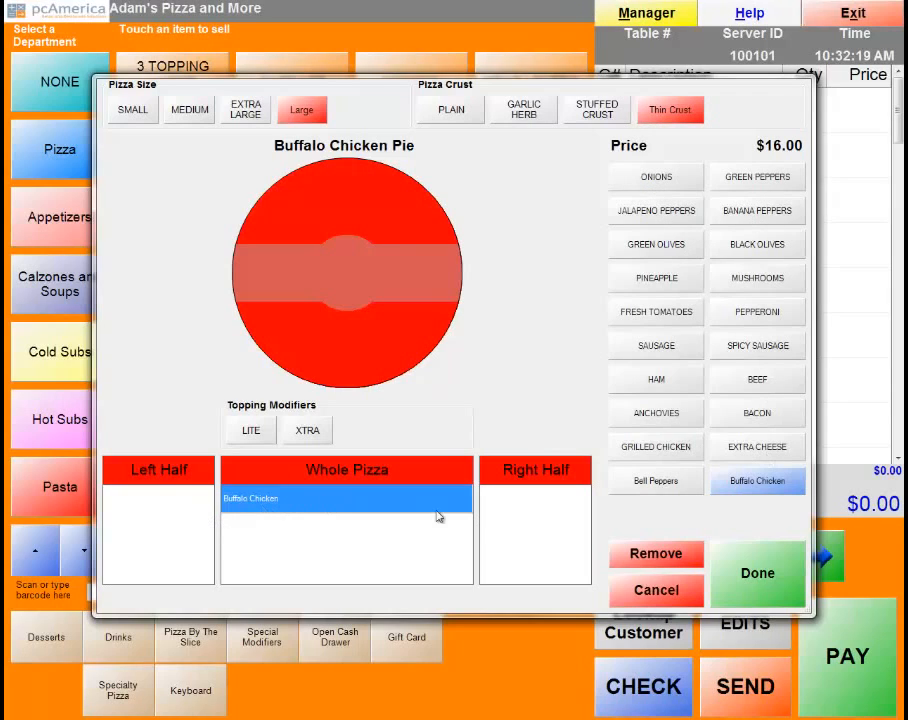
Top the left half with onions and jalapeño peppers and the right half with bacon and spicy sausage, then add it to the ticket.
{"action": "left_click", "coordinate": [136, 520]}
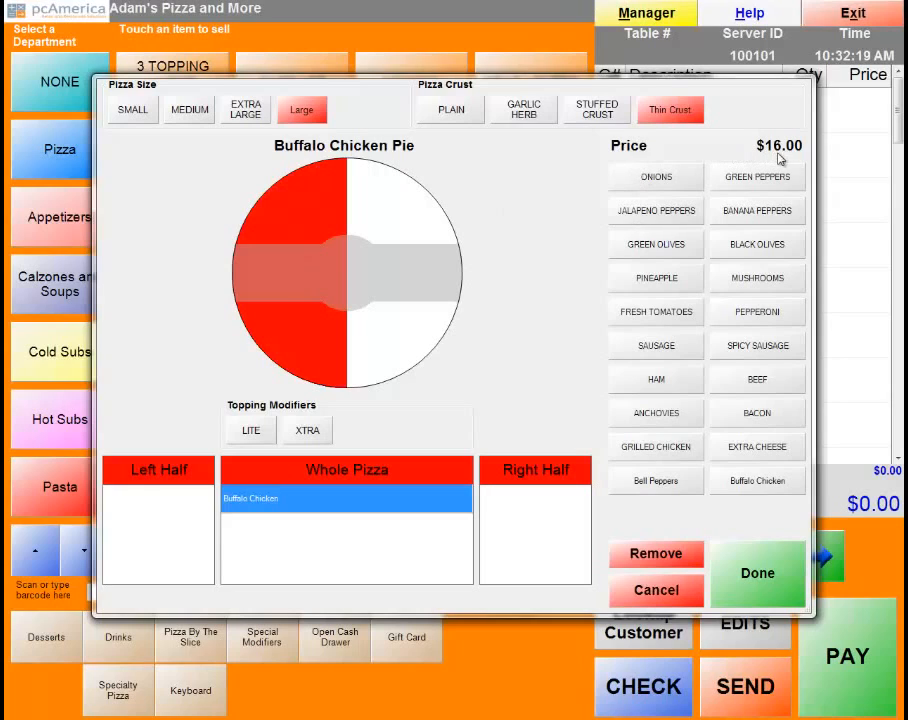
{"action": "left_click", "coordinate": [650, 177]}
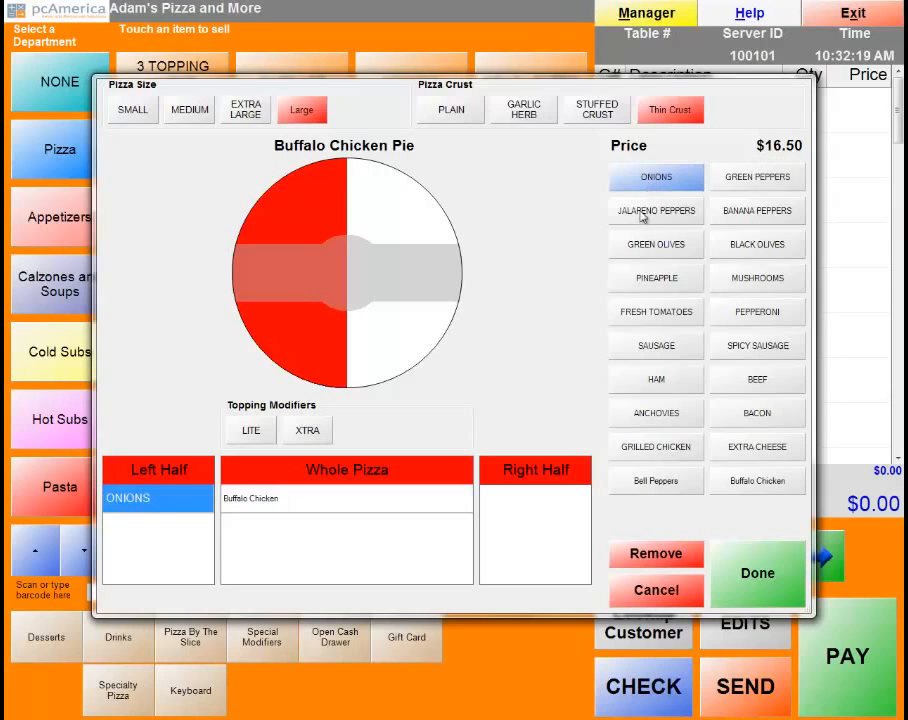
{"action": "left_click", "coordinate": [643, 212]}
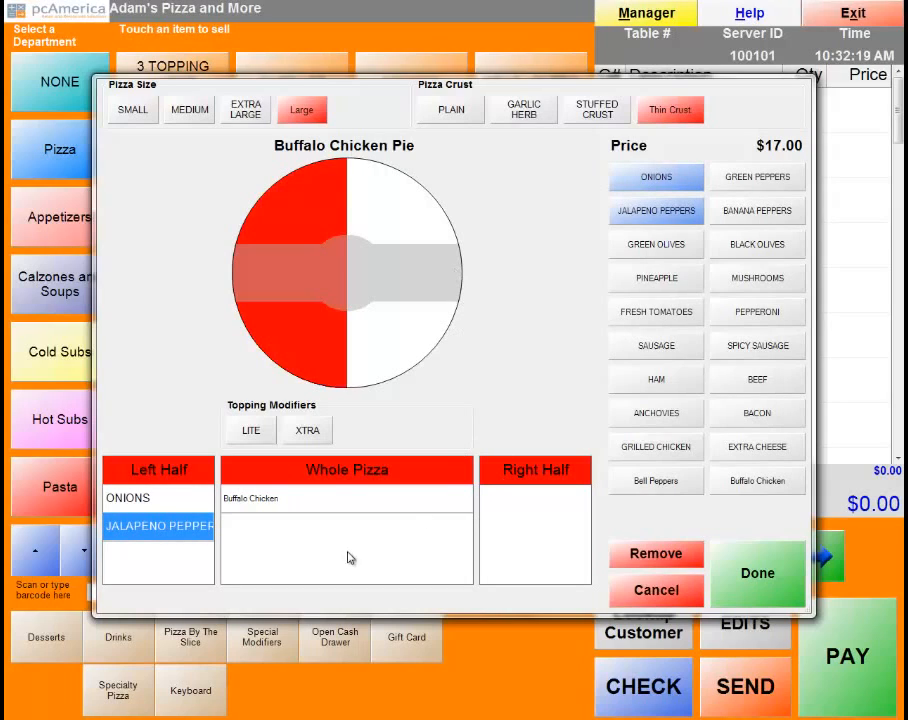
{"action": "left_click", "coordinate": [527, 541]}
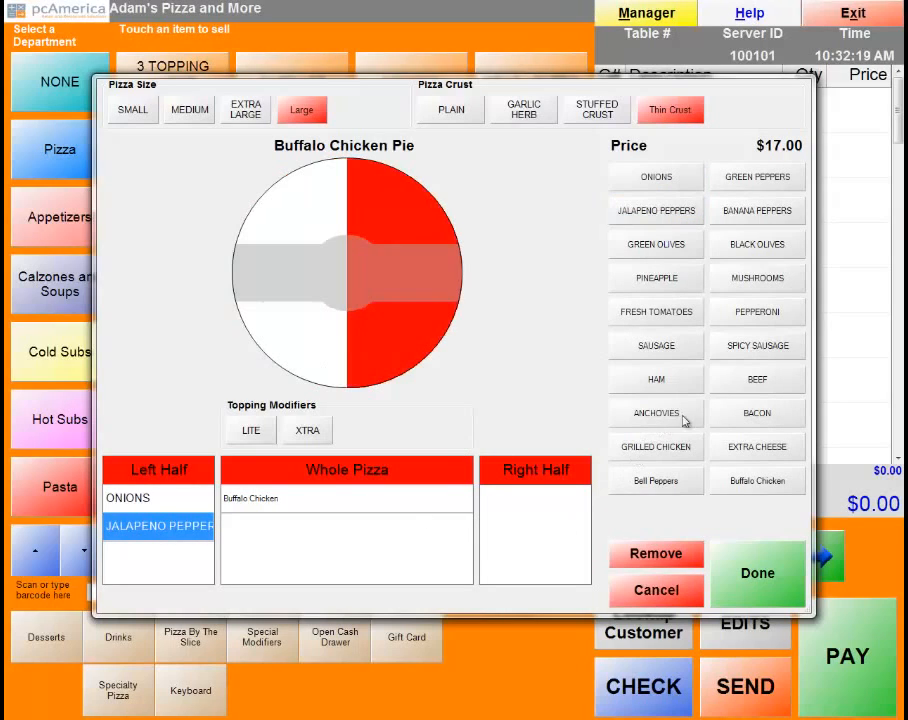
{"action": "left_click", "coordinate": [770, 418]}
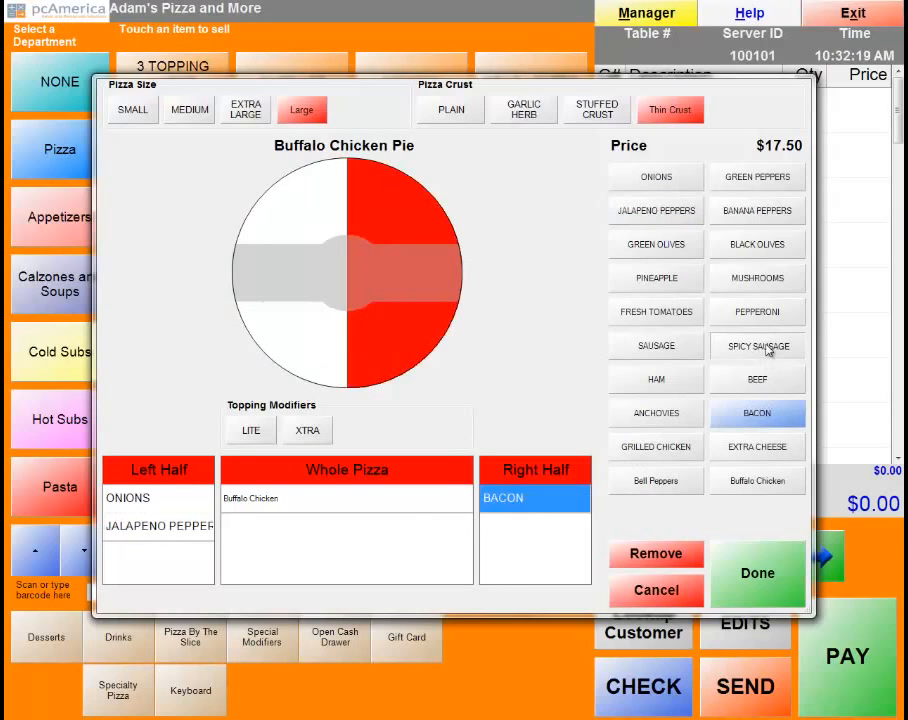
{"action": "left_click", "coordinate": [768, 347]}
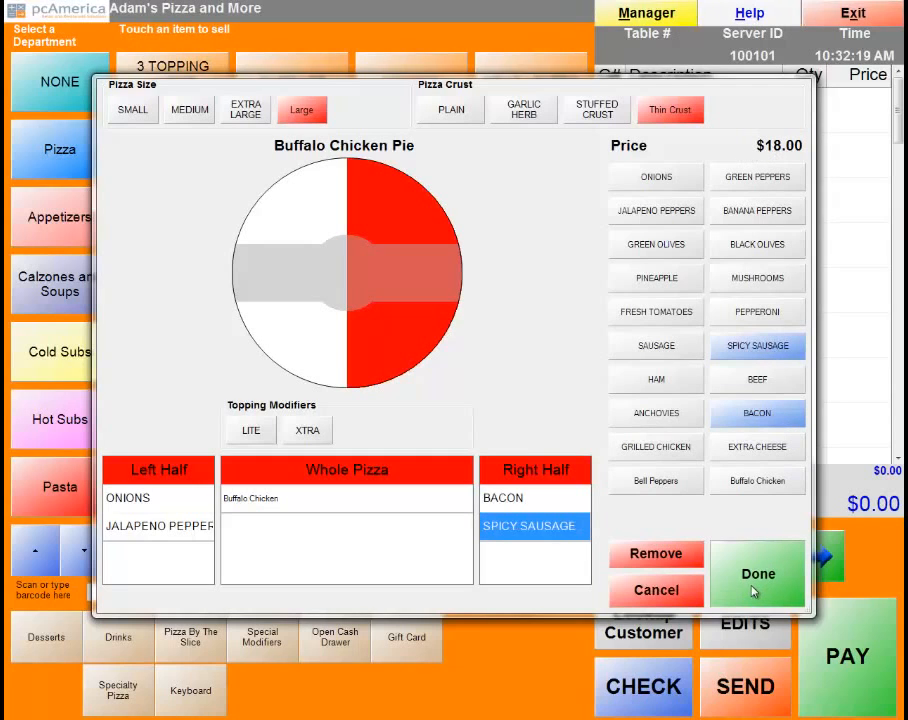
{"action": "left_click", "coordinate": [754, 591]}
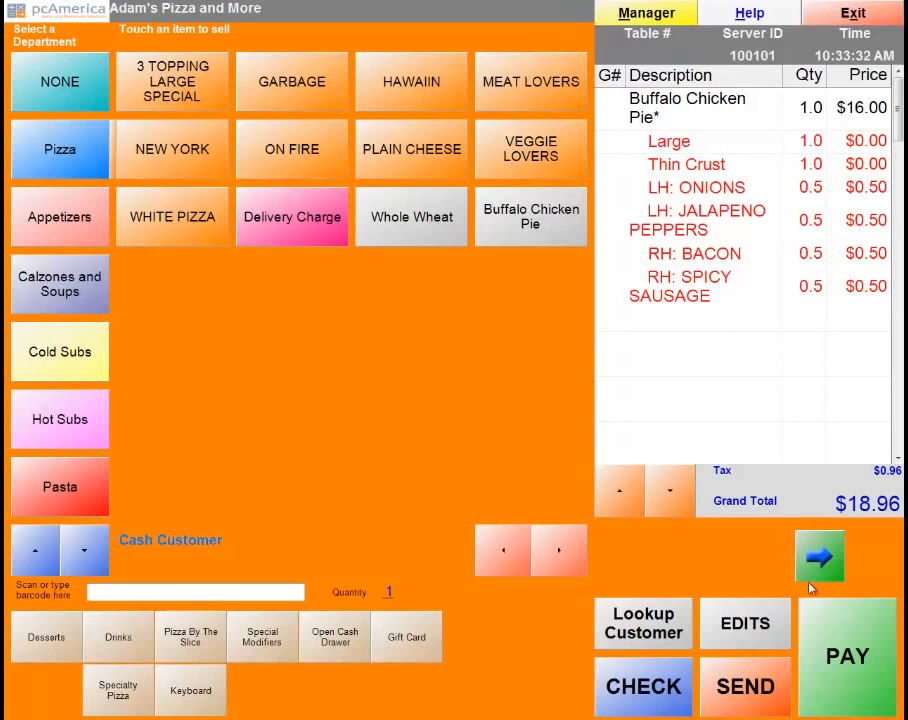
Pay the $18.96 order in cash with no receipt, then bring up the administrative functions.
{"action": "left_click", "coordinate": [828, 627]}
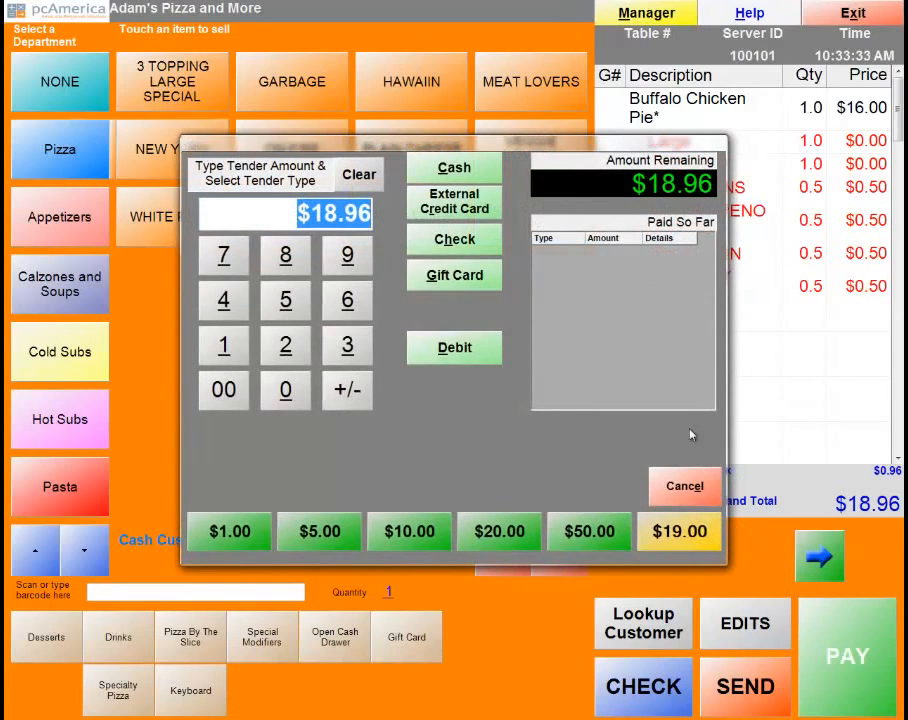
{"action": "left_click", "coordinate": [455, 168]}
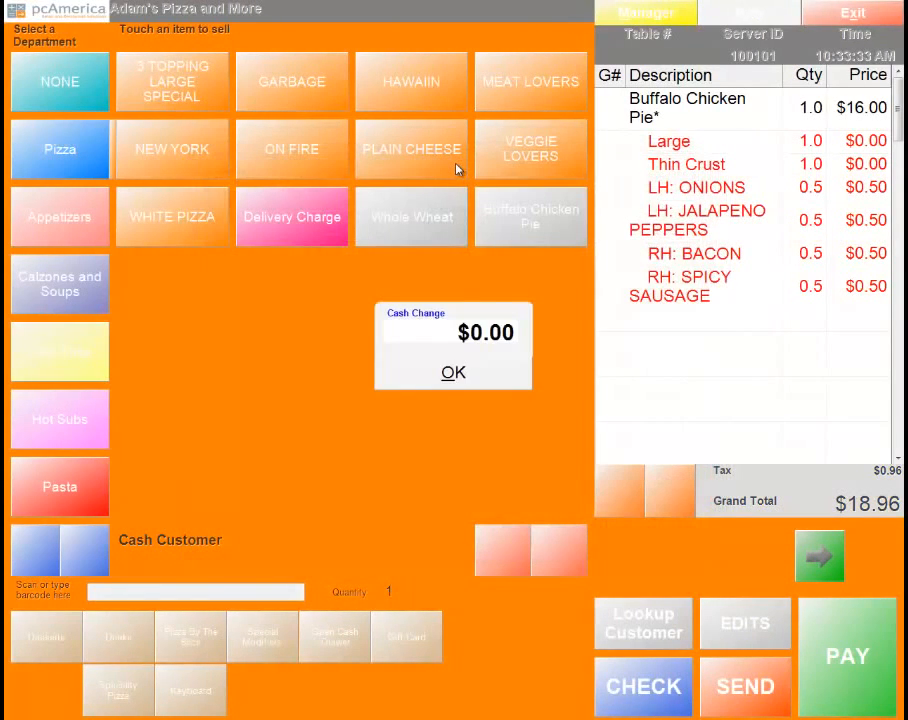
{"action": "left_click", "coordinate": [454, 376]}
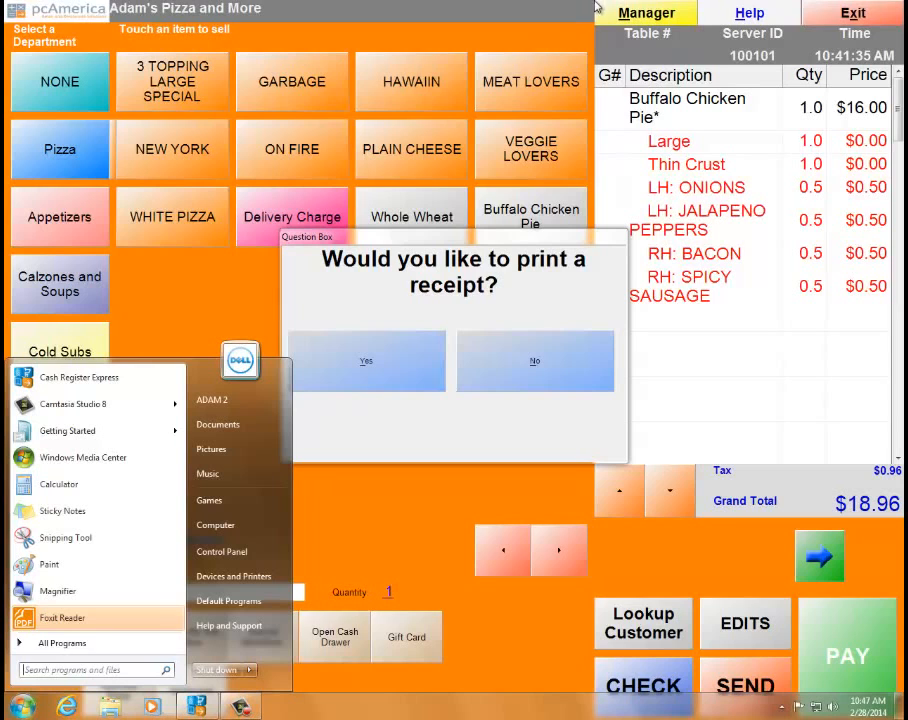
{"action": "left_click", "coordinate": [531, 379]}
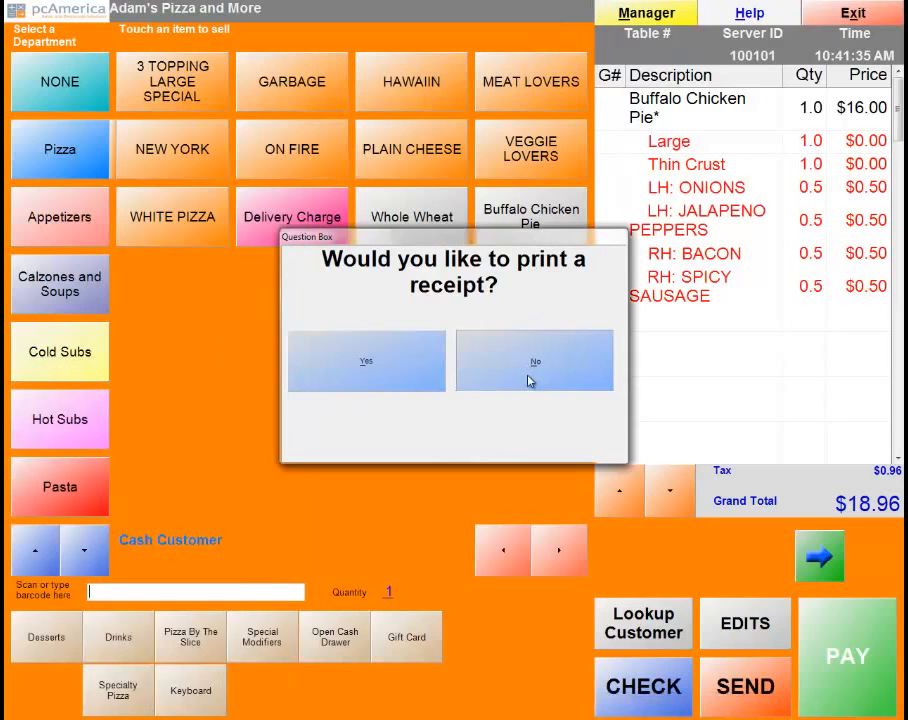
{"action": "left_click", "coordinate": [531, 379]}
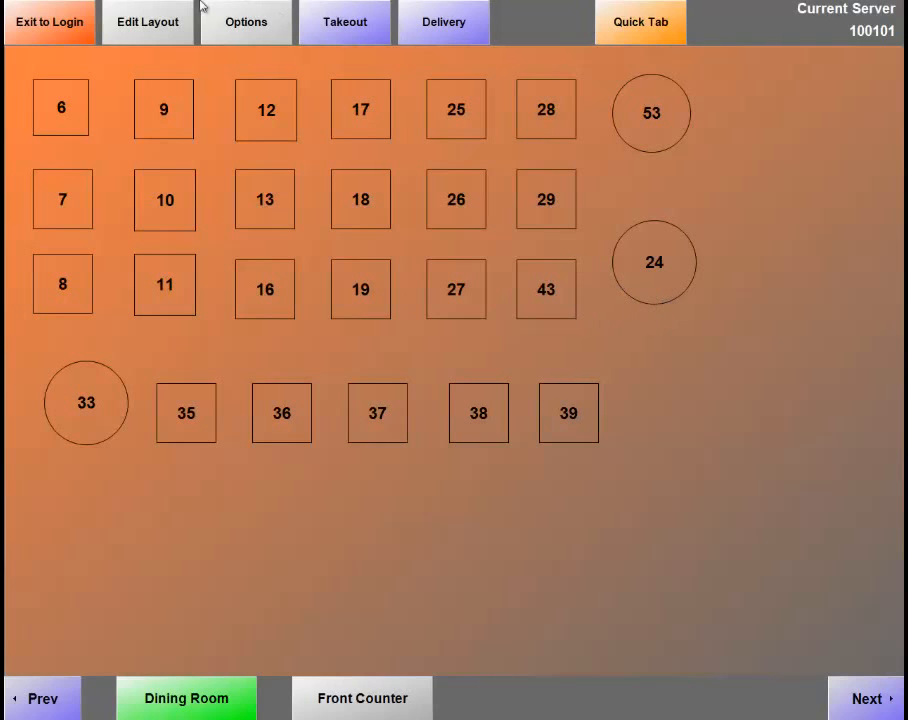
{"action": "left_click", "coordinate": [258, 34]}
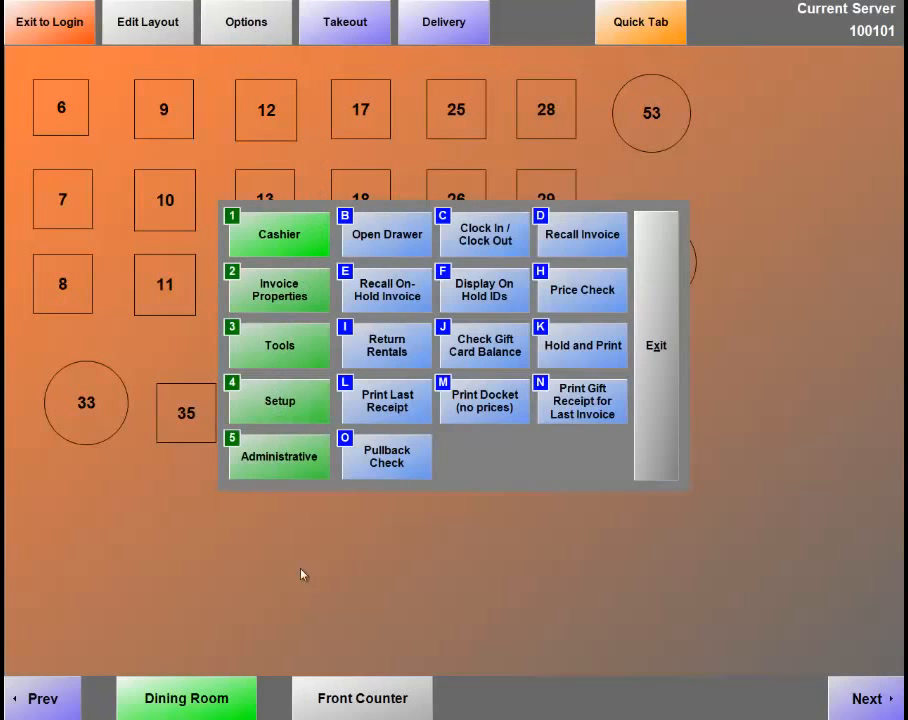
{"action": "left_click", "coordinate": [266, 478]}
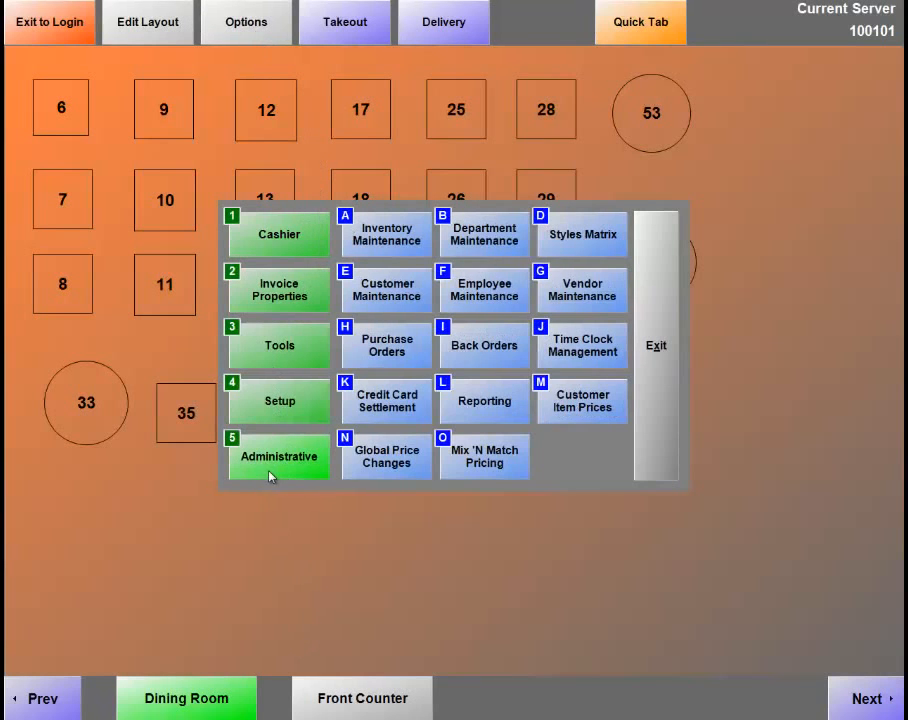
Open Employee Maintenance from the Administrative functions panel.
{"action": "left_click", "coordinate": [476, 297]}
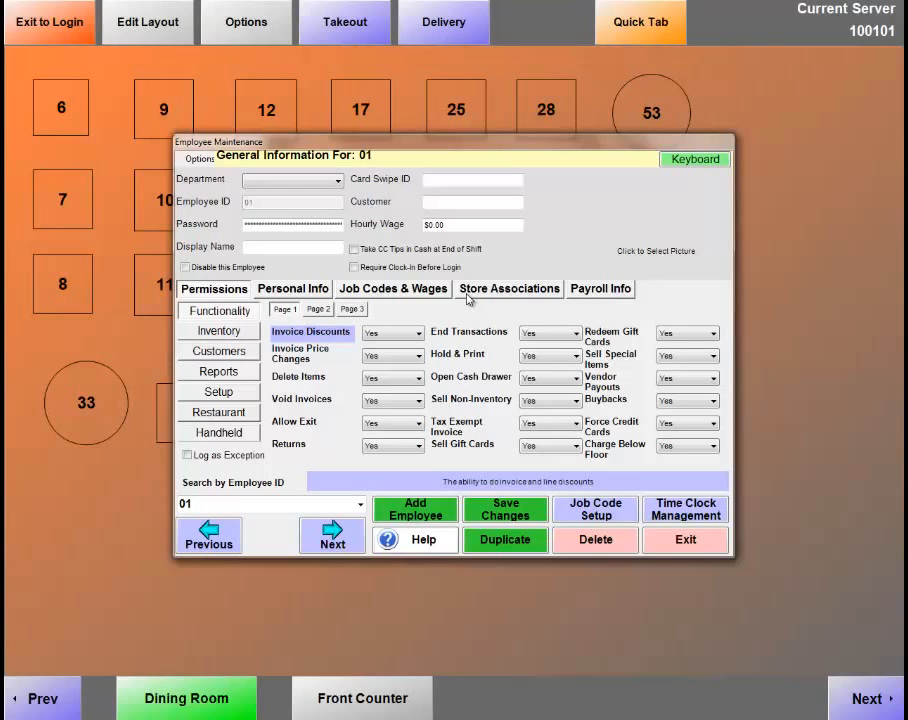
Add a blank employee record and enter its employee ID, a password and the employee's display name.
{"action": "left_click", "coordinate": [420, 512]}
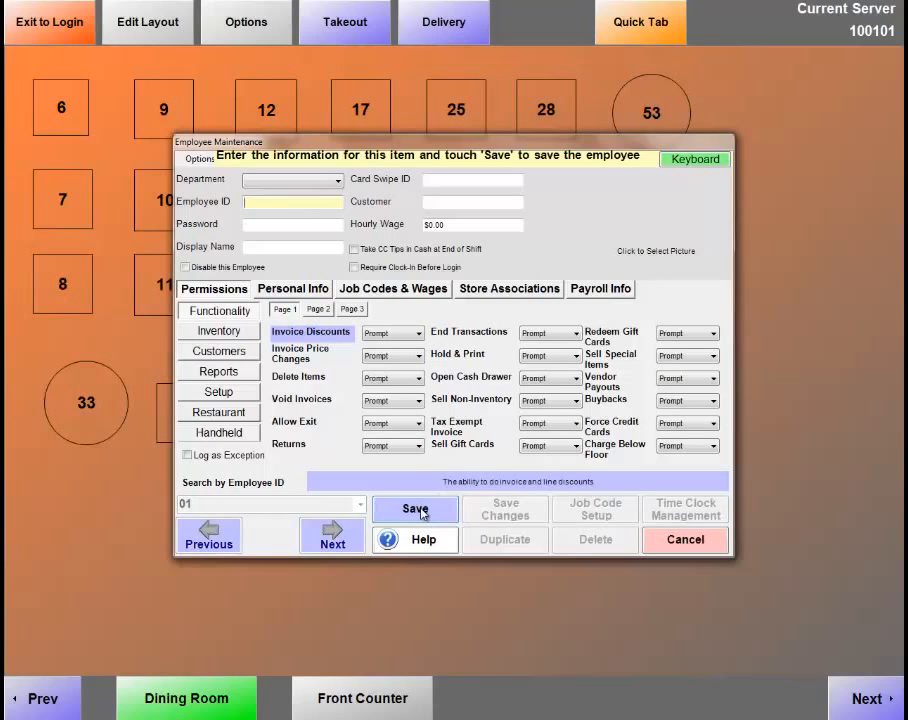
{"action": "type", "text": "1234"}
{"action": "key", "text": "Tab"}
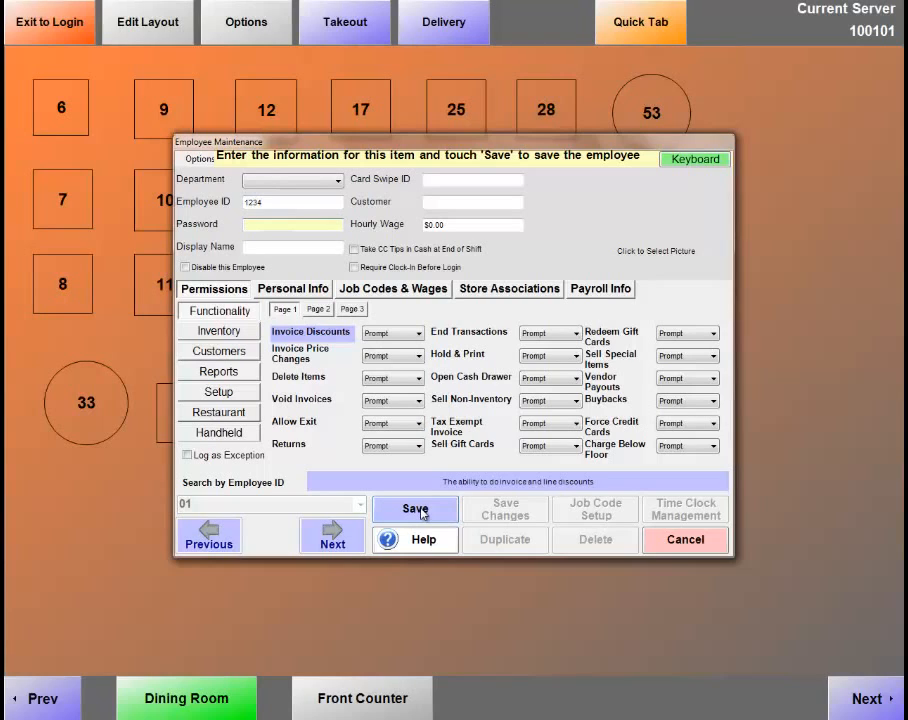
{"action": "type", "text": "1234"}
{"action": "left_click", "coordinate": [248, 246]}
{"action": "type", "text": "Adam"}
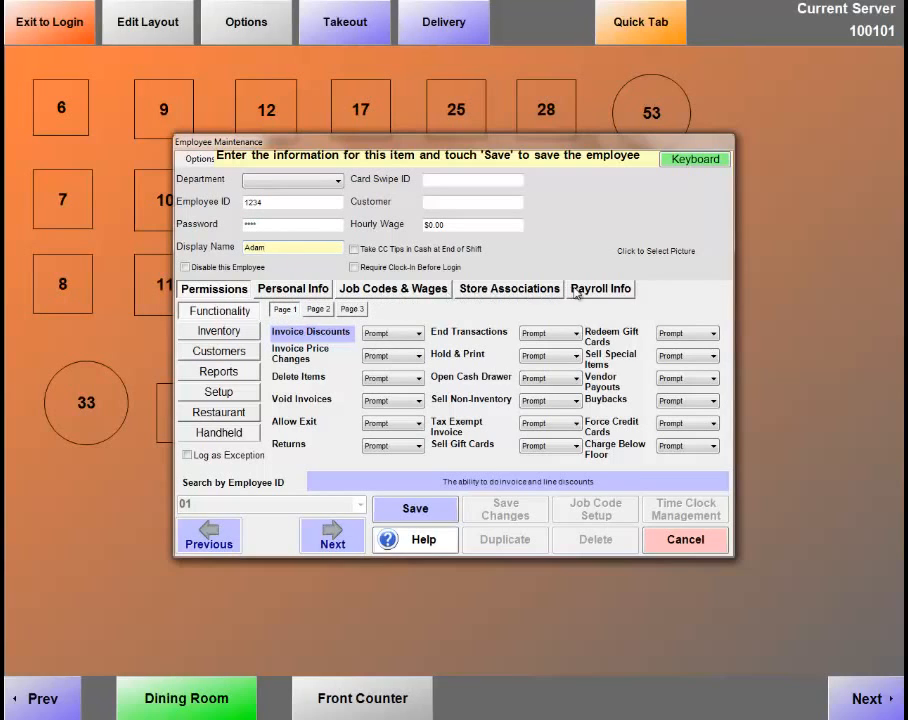
{"action": "left_click", "coordinate": [318, 309]}
{"action": "left_click", "coordinate": [352, 310]}
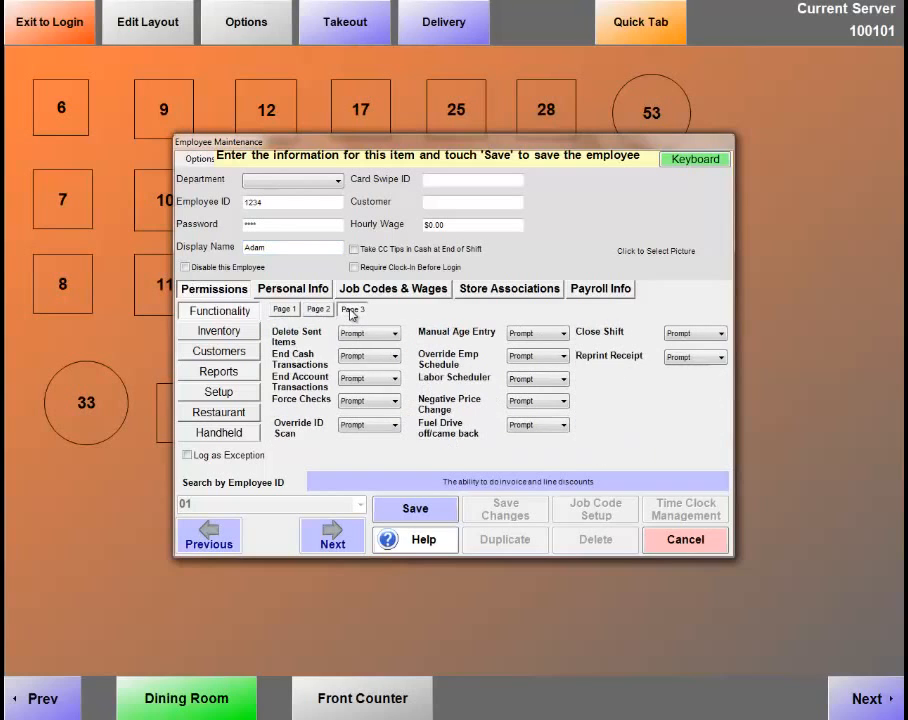
{"action": "left_click", "coordinate": [320, 310]}
{"action": "left_click", "coordinate": [288, 312]}
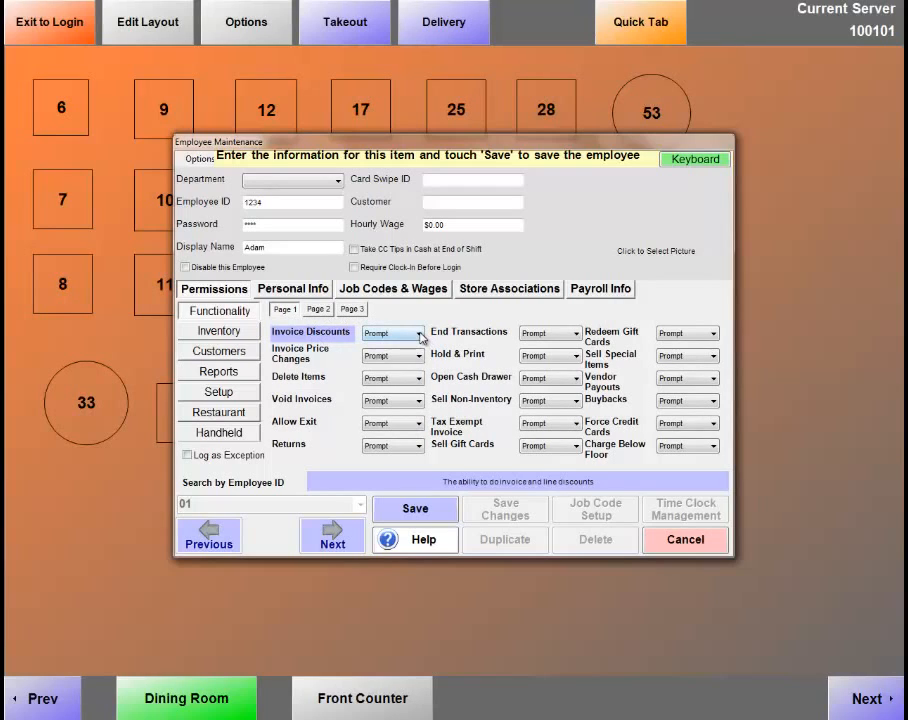
{"action": "left_click", "coordinate": [420, 334]}
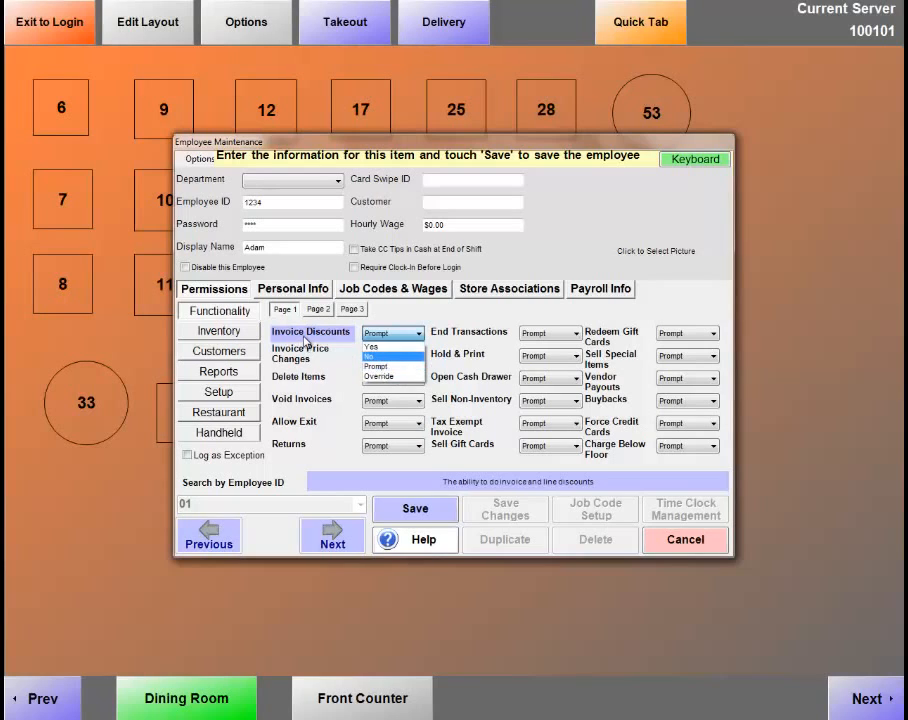
{"action": "left_click", "coordinate": [336, 345]}
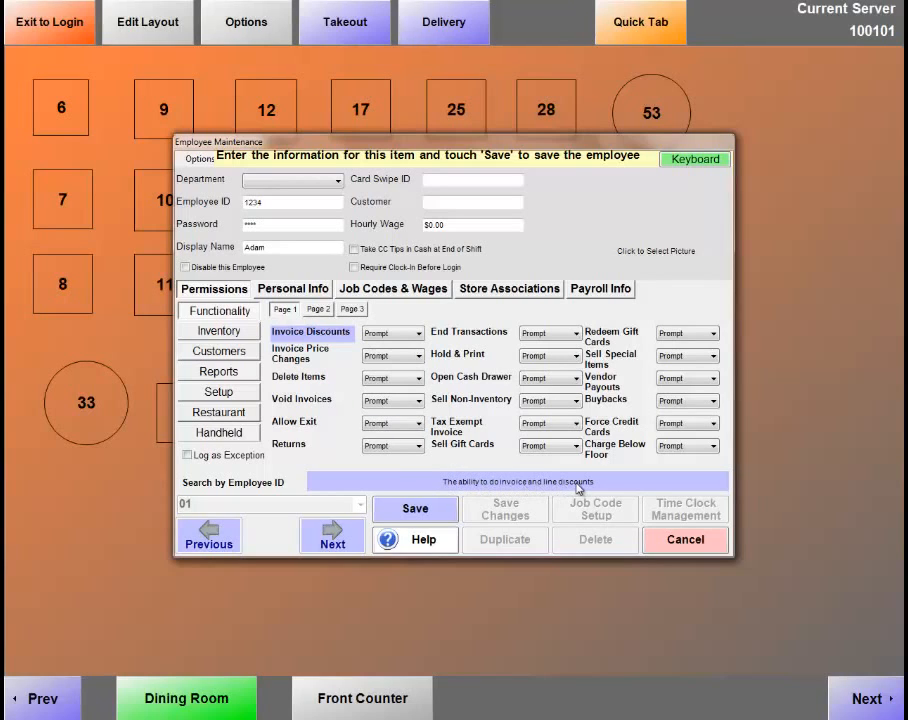
{"action": "left_click", "coordinate": [302, 356]}
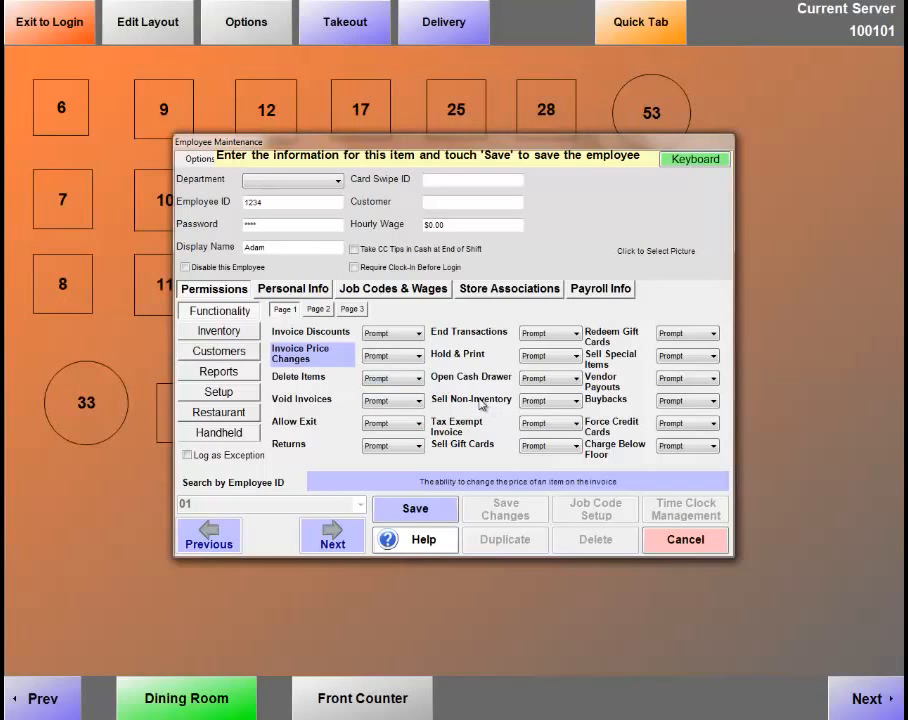
Set Invoice Discounts, Invoice Price Changes, Delete Items, Void Invoices through Tax Exempt Invoice to Yes.
{"action": "left_click", "coordinate": [318, 335]}
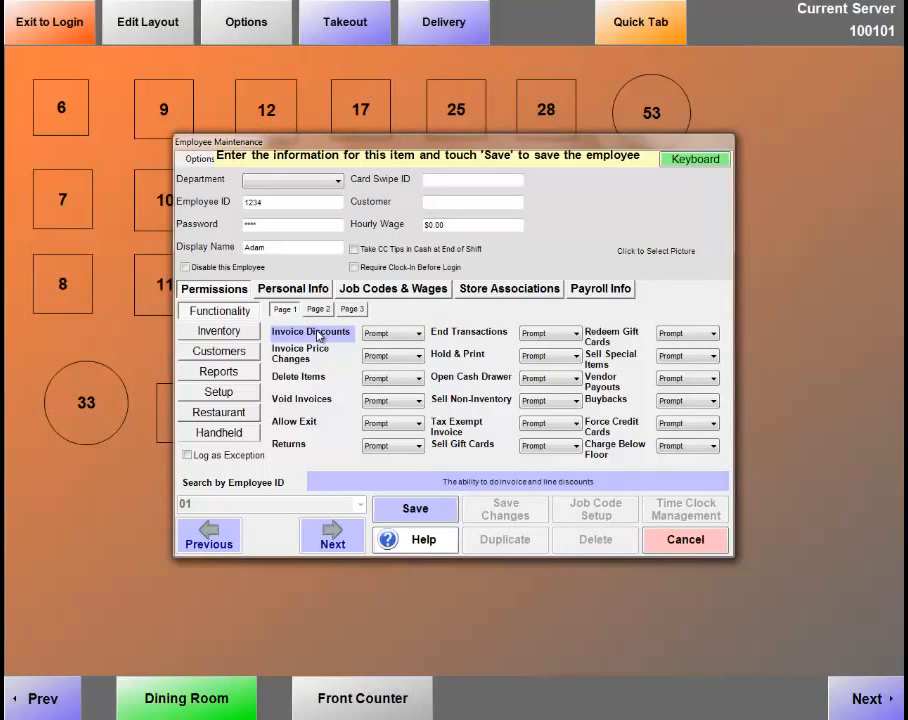
{"action": "left_click", "coordinate": [318, 335]}
{"action": "key", "text": "Tab"}
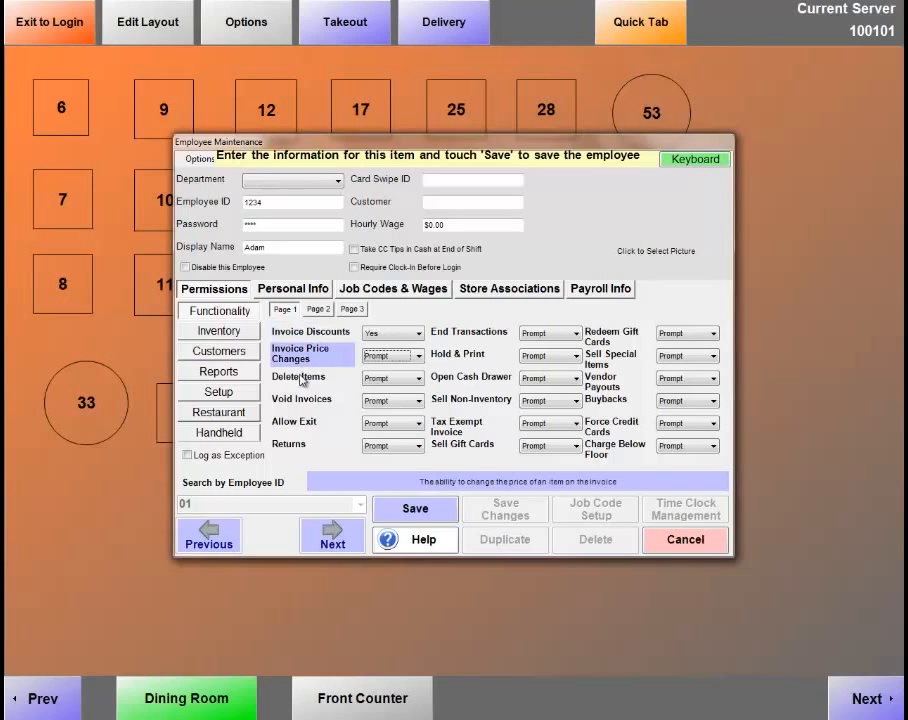
{"action": "left_click", "coordinate": [304, 380]}
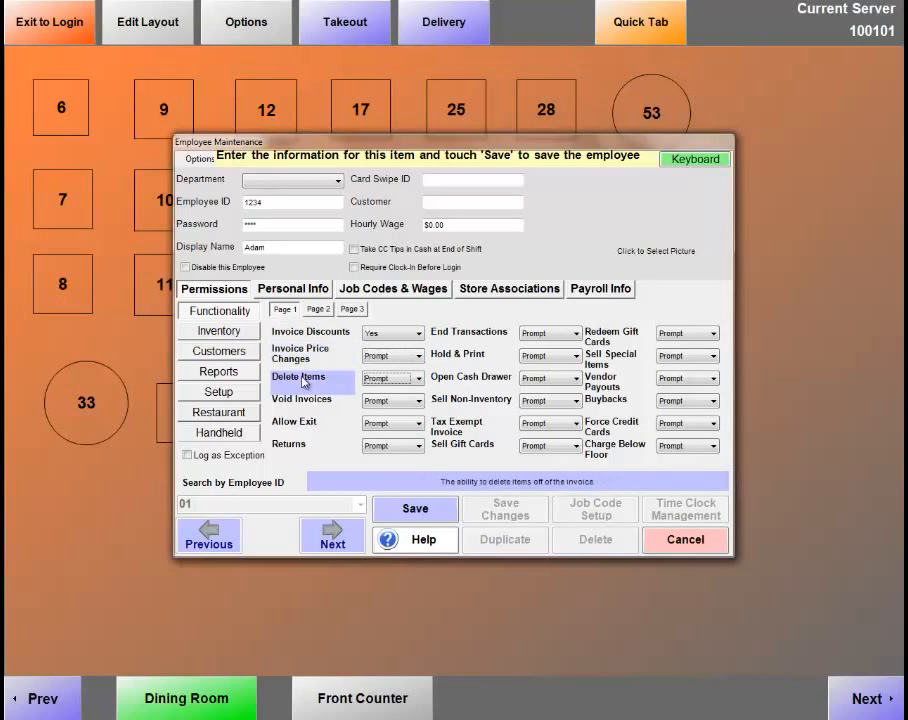
{"action": "key", "text": "y"}
{"action": "left_click", "coordinate": [300, 358]}
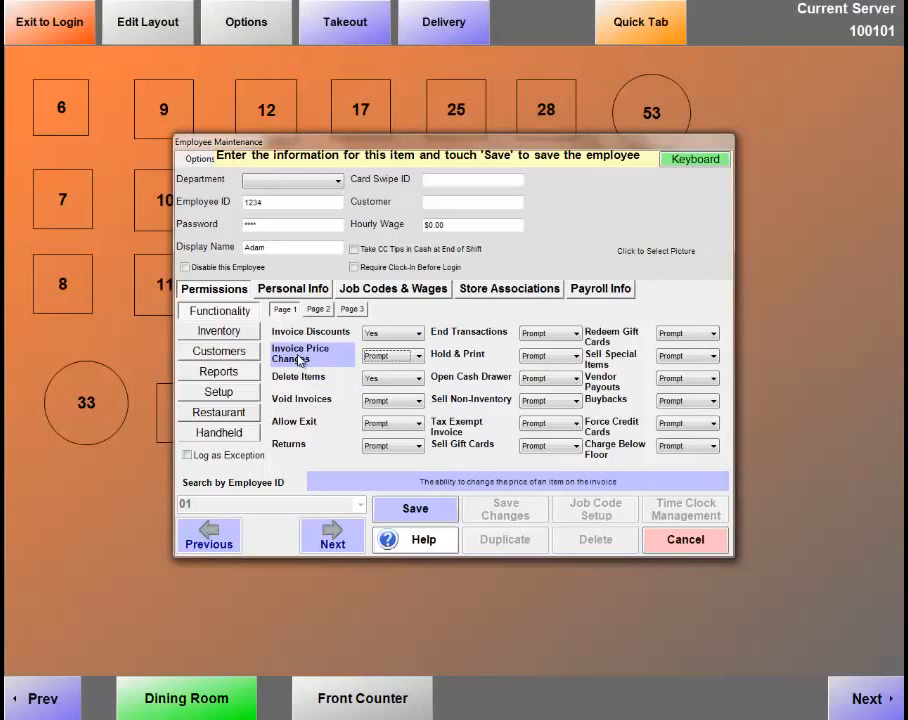
{"action": "key", "text": "y"}
{"action": "key", "text": "Tab"}
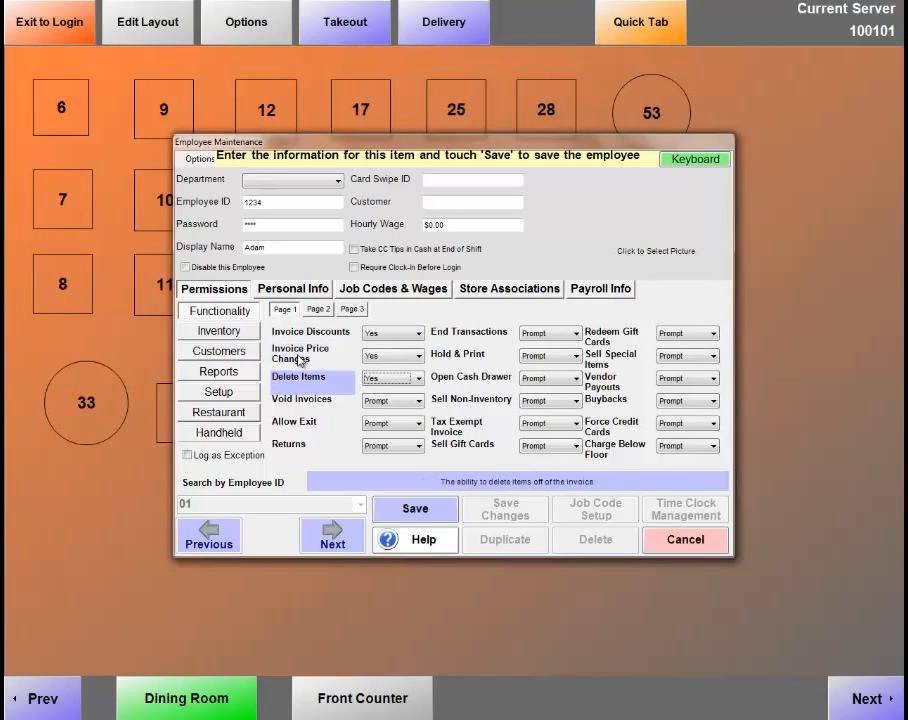
{"action": "key", "text": "Tab"}
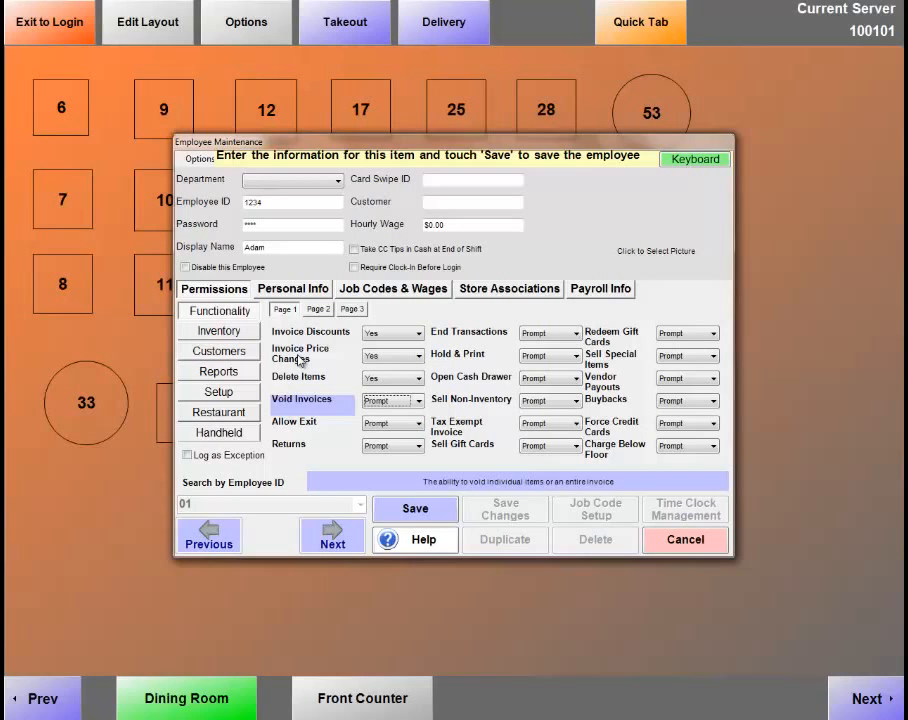
{"action": "key", "text": "y"}
{"action": "key", "text": "Tab"}
{"action": "key", "text": "y"}
{"action": "key", "text": "Tab"}
{"action": "key", "text": "y"}
{"action": "key", "text": "Tab"}
{"action": "key", "text": "y"}
{"action": "key", "text": "Tab"}
{"action": "key", "text": "y"}
{"action": "key", "text": "Tab"}
{"action": "key", "text": "y"}
{"action": "key", "text": "Tab"}
{"action": "key", "text": "y"}
{"action": "key", "text": "Tab"}
{"action": "key", "text": "y"}
{"action": "key", "text": "Tab"}
{"action": "key", "text": "y"}
{"action": "key", "text": "Tab"}
{"action": "key", "text": "y"}
{"action": "key", "text": "Tab"}
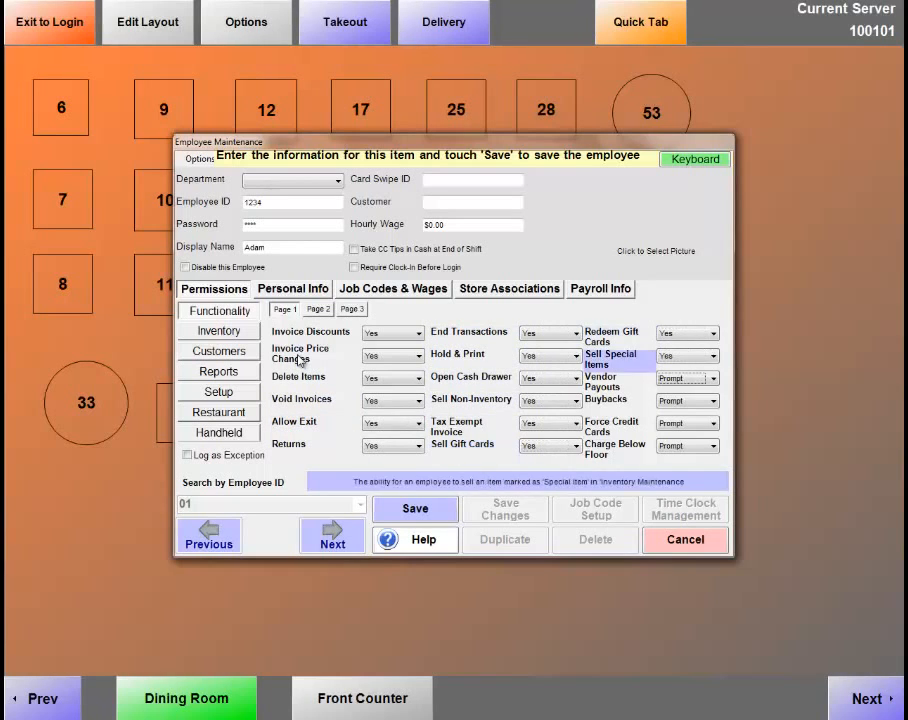
{"action": "key", "text": "y"}
{"action": "key", "text": "Tab"}
{"action": "key", "text": "y"}
{"action": "key", "text": "Tab"}
{"action": "key", "text": "y"}
{"action": "key", "text": "Tab"}
{"action": "key", "text": "y"}
{"action": "key", "text": "Tab"}
{"action": "key", "text": "y"}
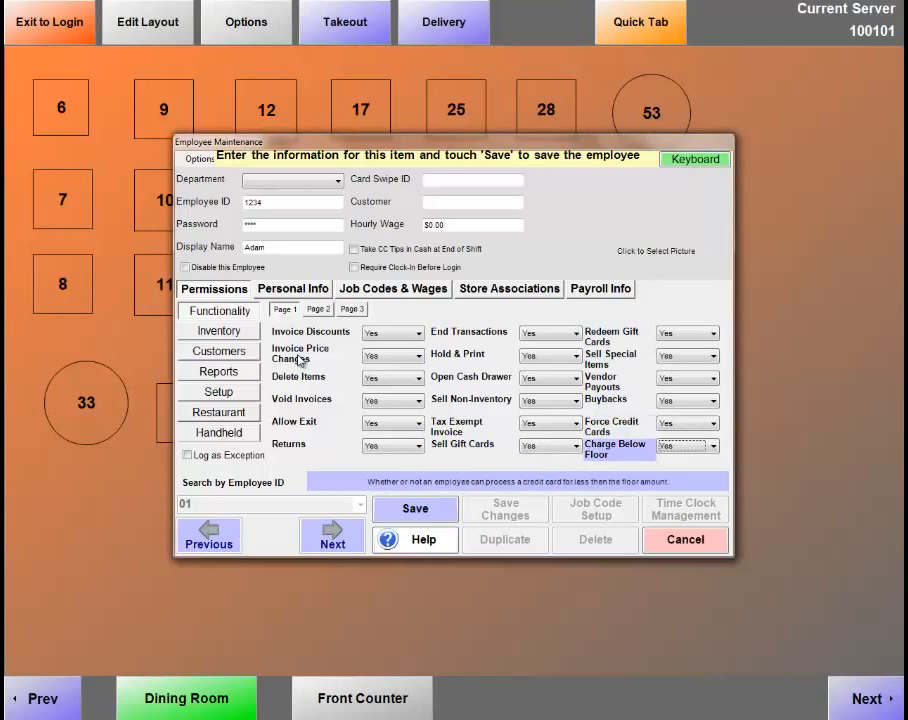
Set the page 2 and page 3 functionality permissions to Yes, then show the inventory permissions.
{"action": "left_click", "coordinate": [320, 312]}
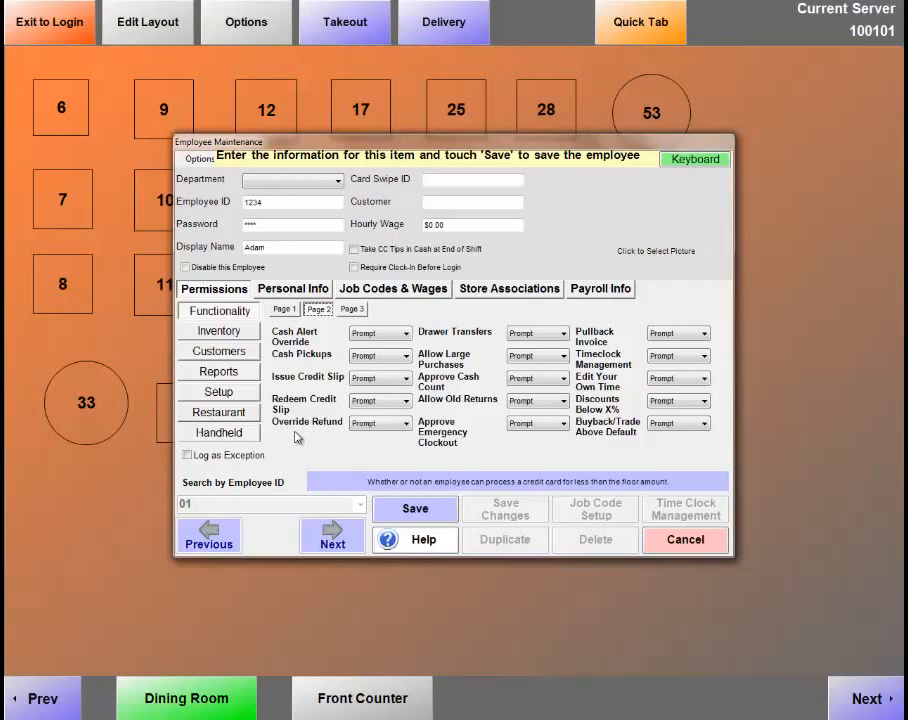
{"action": "left_click", "coordinate": [306, 337]}
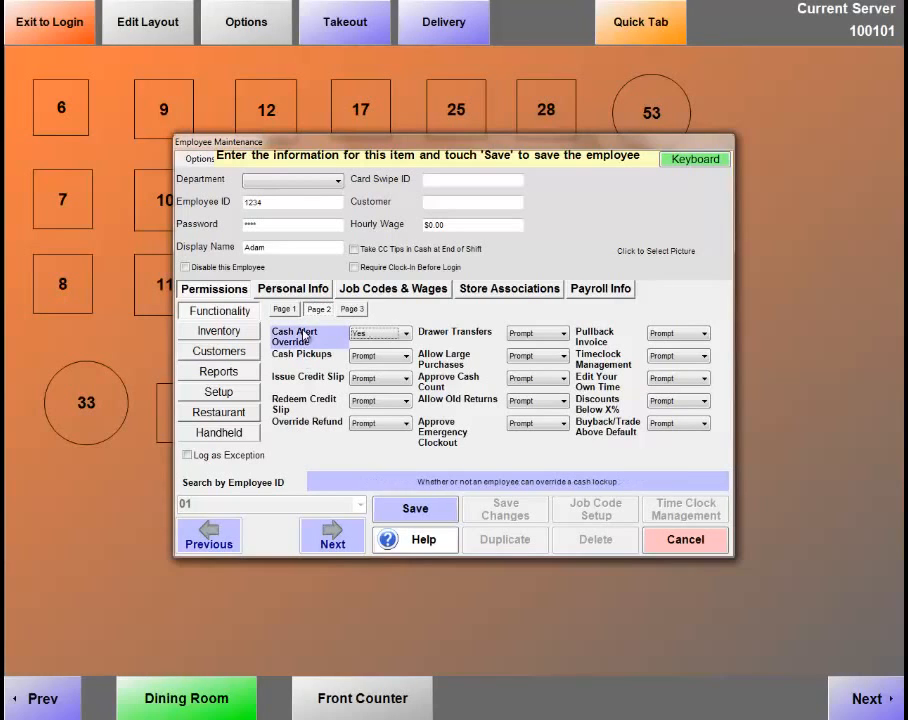
{"action": "key", "text": "Tab"}
{"action": "key", "text": "y"}
{"action": "key", "text": "Tab"}
{"action": "key", "text": "y"}
{"action": "key", "text": "Tab"}
{"action": "key", "text": "y"}
{"action": "key", "text": "Tab"}
{"action": "key", "text": "y"}
{"action": "key", "text": "Tab"}
{"action": "key", "text": "y"}
{"action": "key", "text": "Tab"}
{"action": "key", "text": "y"}
{"action": "key", "text": "Tab"}
{"action": "key", "text": "y"}
{"action": "key", "text": "Tab"}
{"action": "key", "text": "y"}
{"action": "key", "text": "Tab"}
{"action": "key", "text": "y"}
{"action": "key", "text": "Tab"}
{"action": "key", "text": "y"}
{"action": "key", "text": "Tab"}
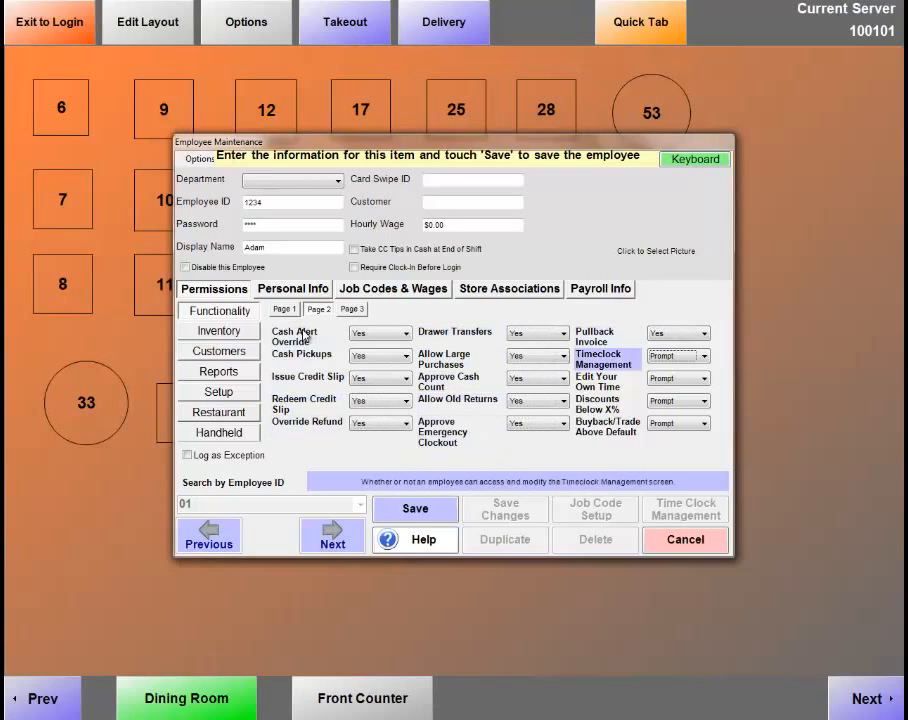
{"action": "key", "text": "y"}
{"action": "key", "text": "Tab"}
{"action": "key", "text": "y"}
{"action": "key", "text": "Tab"}
{"action": "key", "text": "y"}
{"action": "key", "text": "Tab"}
{"action": "key", "text": "y"}
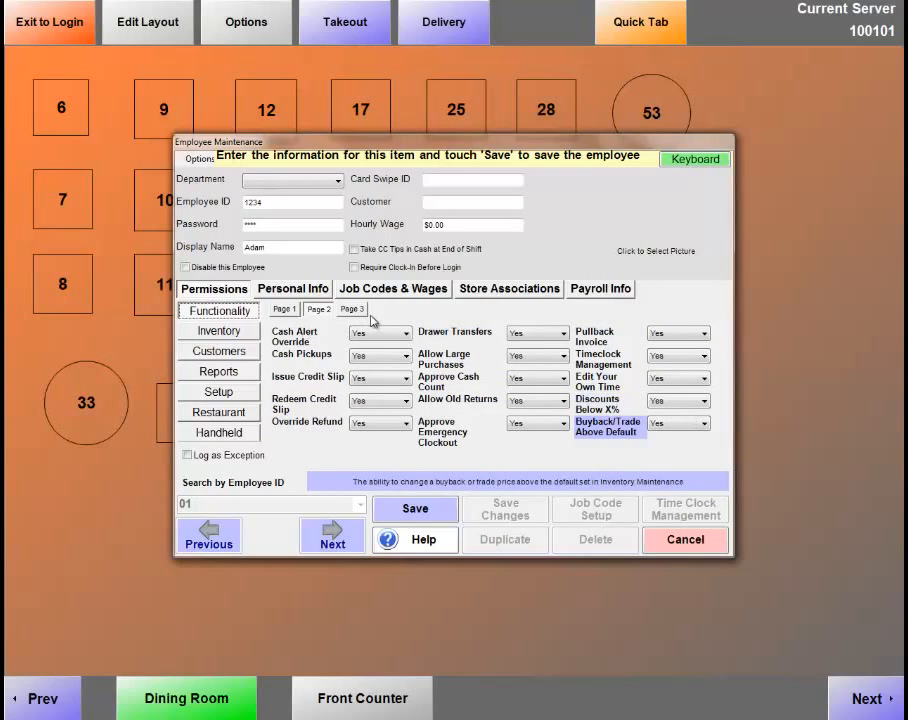
{"action": "key", "text": "ctrl+Tab"}
{"action": "key", "text": "Tab"}
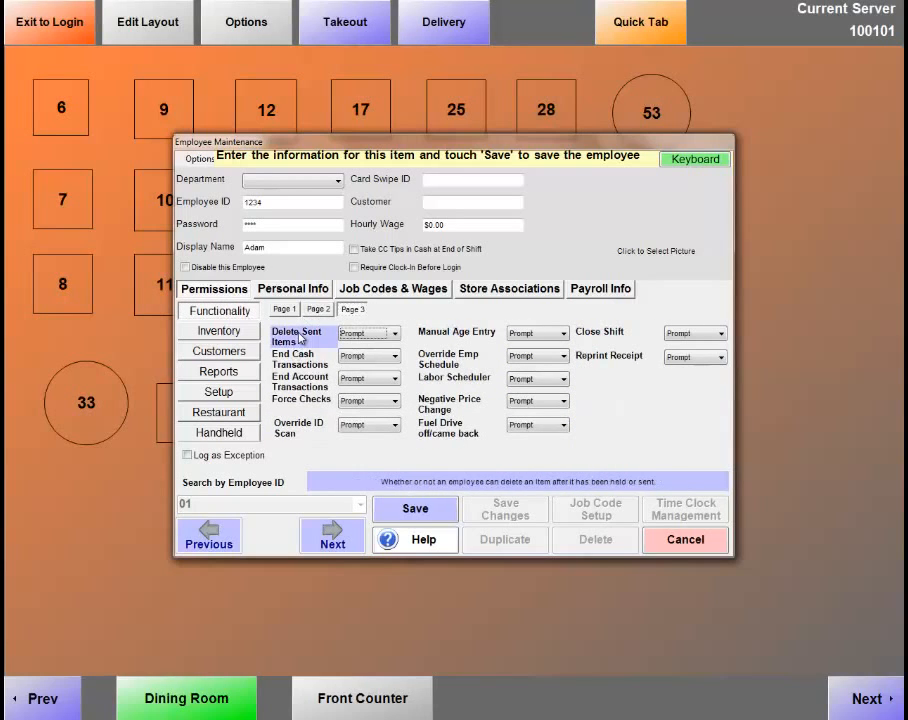
{"action": "key", "text": "Tab"}
{"action": "key", "text": "y"}
{"action": "key", "text": "Tab"}
{"action": "key", "text": "y"}
{"action": "key", "text": "Tab"}
{"action": "key", "text": "y"}
{"action": "key", "text": "Tab"}
{"action": "key", "text": "y"}
{"action": "key", "text": "Tab"}
{"action": "key", "text": "y"}
{"action": "key", "text": "Tab"}
{"action": "key", "text": "y"}
{"action": "key", "text": "Tab"}
{"action": "key", "text": "y"}
{"action": "key", "text": "Tab"}
{"action": "key", "text": "y"}
{"action": "key", "text": "Tab"}
{"action": "key", "text": "y"}
{"action": "key", "text": "Tab"}
{"action": "key", "text": "y"}
{"action": "key", "text": "Tab"}
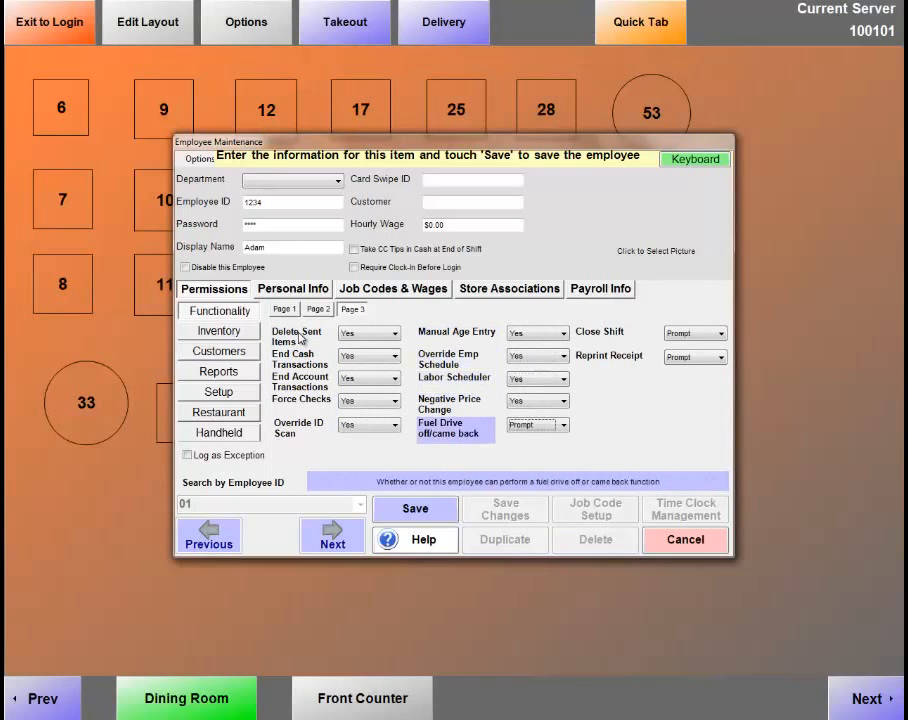
{"action": "left_click", "coordinate": [238, 334]}
{"action": "left_click", "coordinate": [313, 318]}
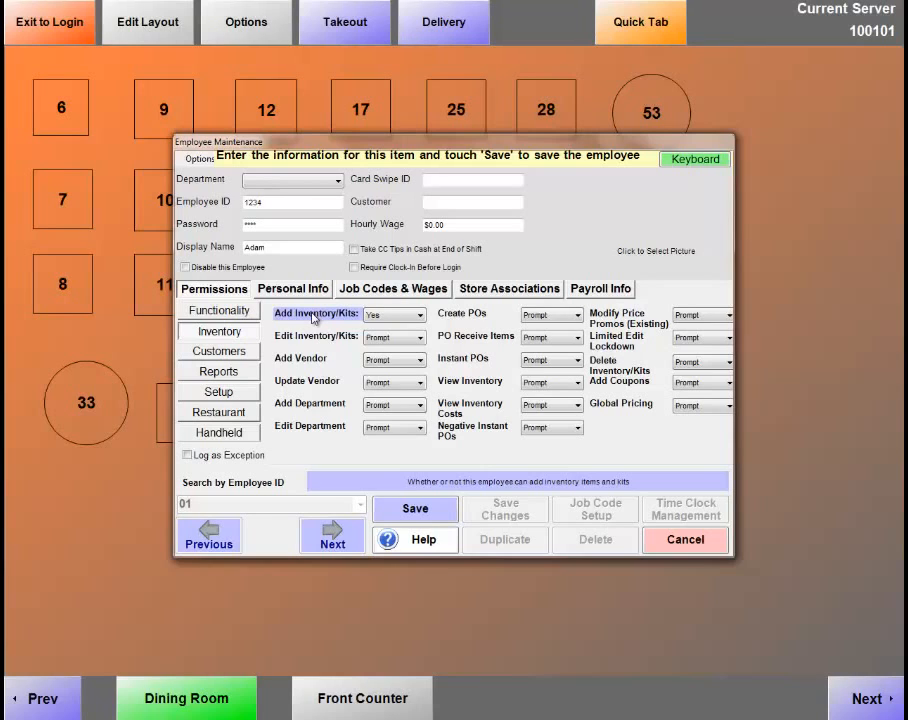
Set every inventory permission, from Add Vendor through View Inventory, to Yes.
{"action": "key", "text": "Tab"}
{"action": "key", "text": "Tab"}
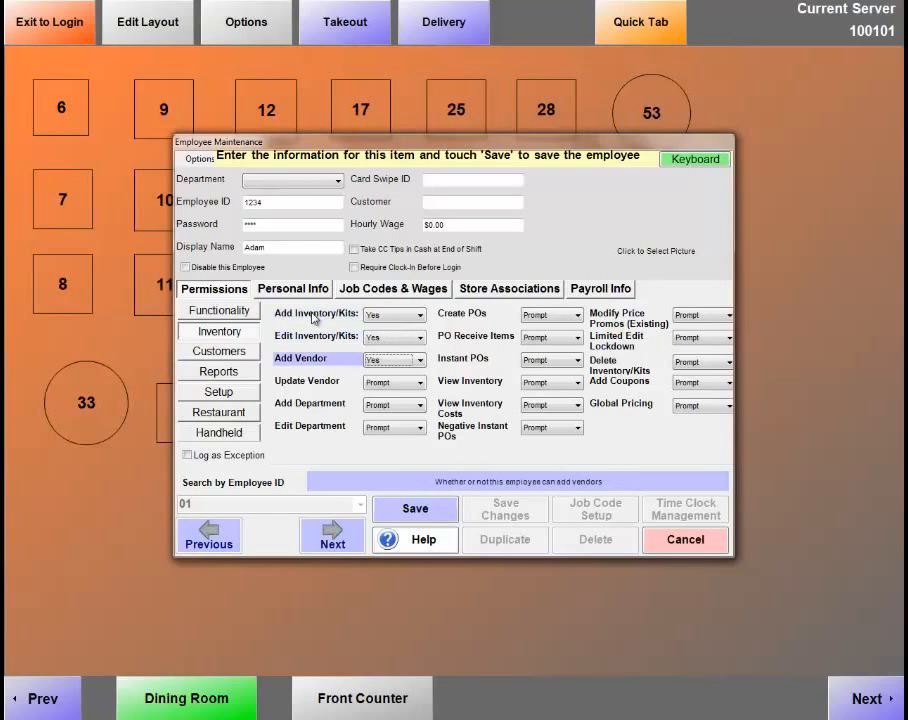
{"action": "key", "text": "Tab"}
{"action": "key", "text": "y"}
{"action": "key", "text": "Tab"}
{"action": "key", "text": "y"}
{"action": "key", "text": "Tab"}
{"action": "key", "text": "y"}
{"action": "key", "text": "Tab"}
{"action": "key", "text": "y"}
{"action": "key", "text": "Tab"}
{"action": "key", "text": "y"}
{"action": "key", "text": "Tab"}
{"action": "key", "text": "y"}
{"action": "key", "text": "Tab"}
{"action": "key", "text": "y"}
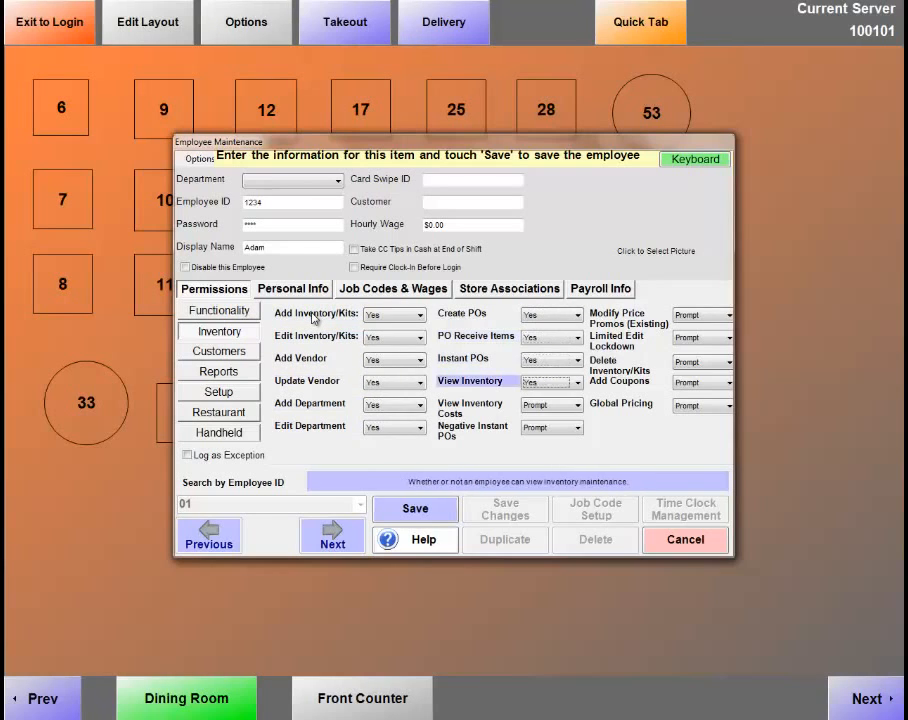
{"action": "key", "text": "Tab"}
{"action": "key", "text": "y"}
{"action": "key", "text": "Tab"}
{"action": "key", "text": "y"}
{"action": "key", "text": "Tab"}
{"action": "key", "text": "y"}
{"action": "key", "text": "Tab"}
{"action": "key", "text": "y"}
{"action": "key", "text": "Tab"}
{"action": "key", "text": "y"}
{"action": "key", "text": "Tab"}
{"action": "key", "text": "y"}
{"action": "key", "text": "Tab"}
{"action": "key", "text": "y"}
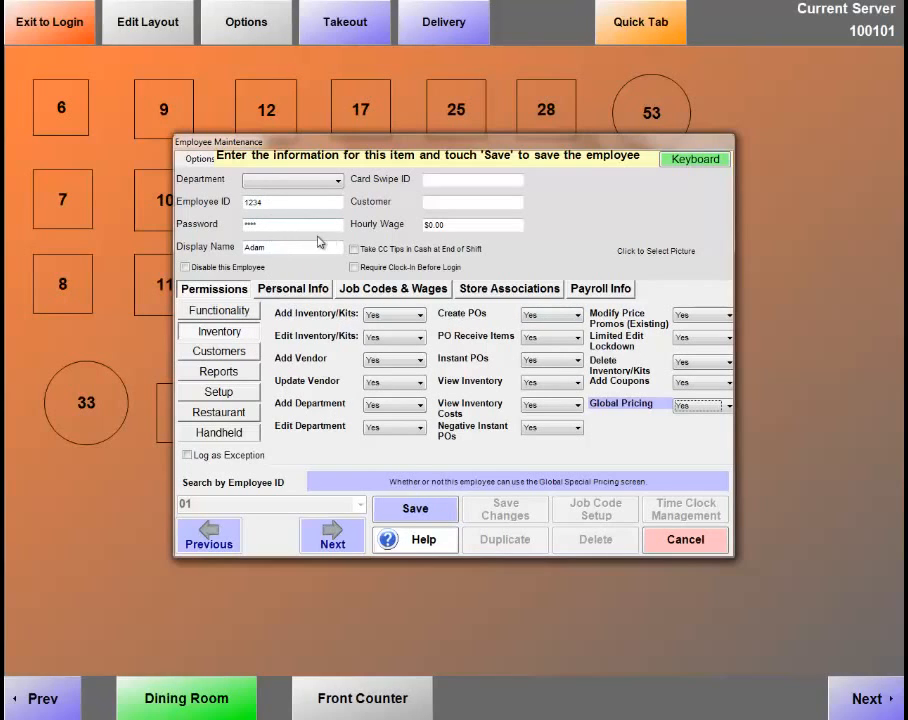
Review the Customers, Reports, Setup, Restaurant and Handheld permissions, then save the new employee.
{"action": "left_click", "coordinate": [219, 353]}
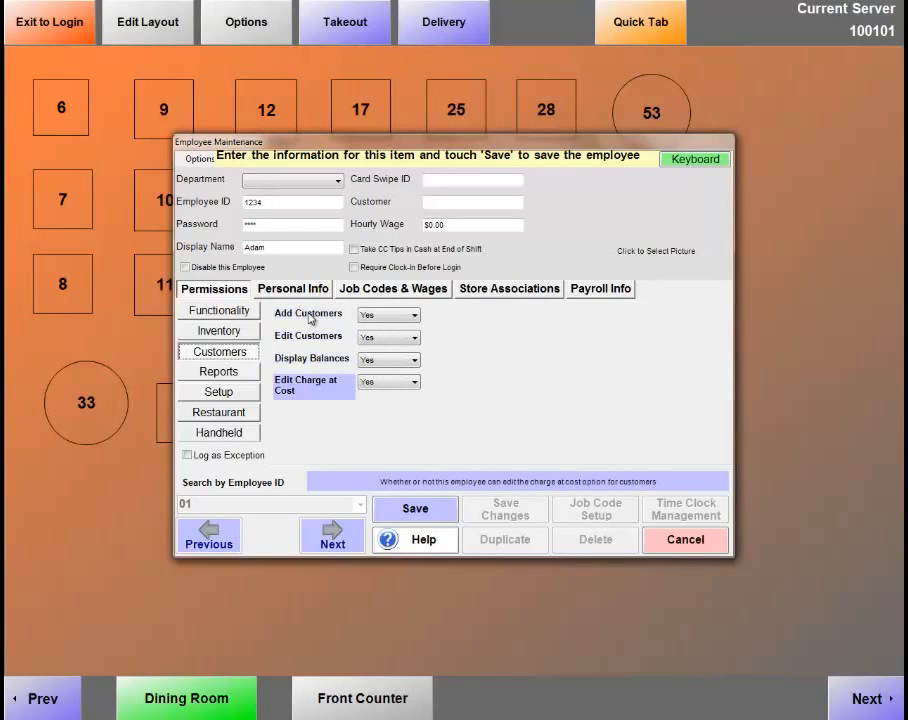
{"action": "left_click", "coordinate": [255, 370]}
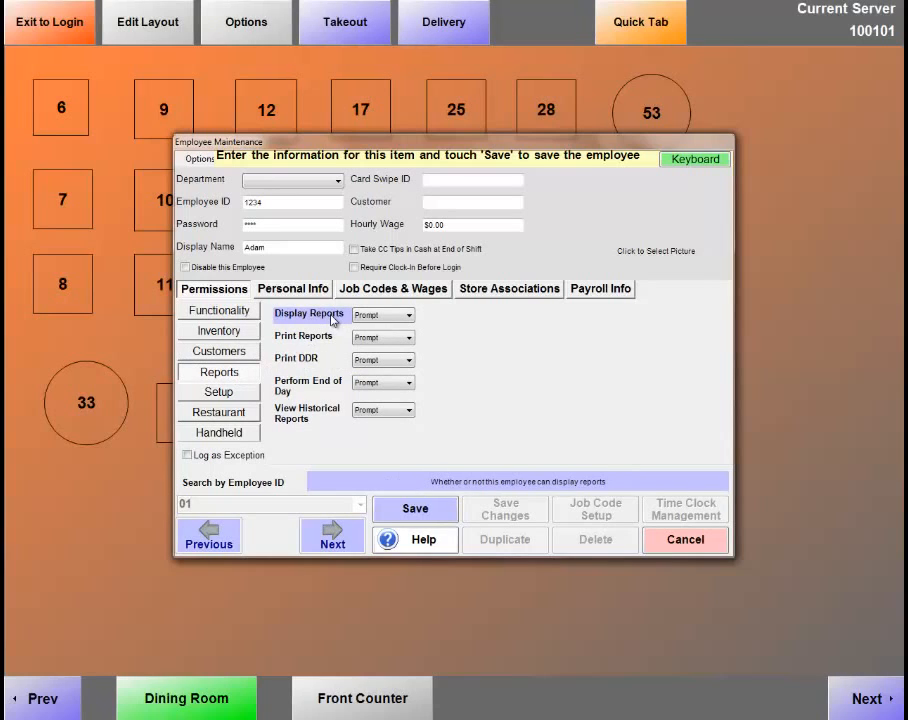
{"action": "left_click", "coordinate": [221, 392]}
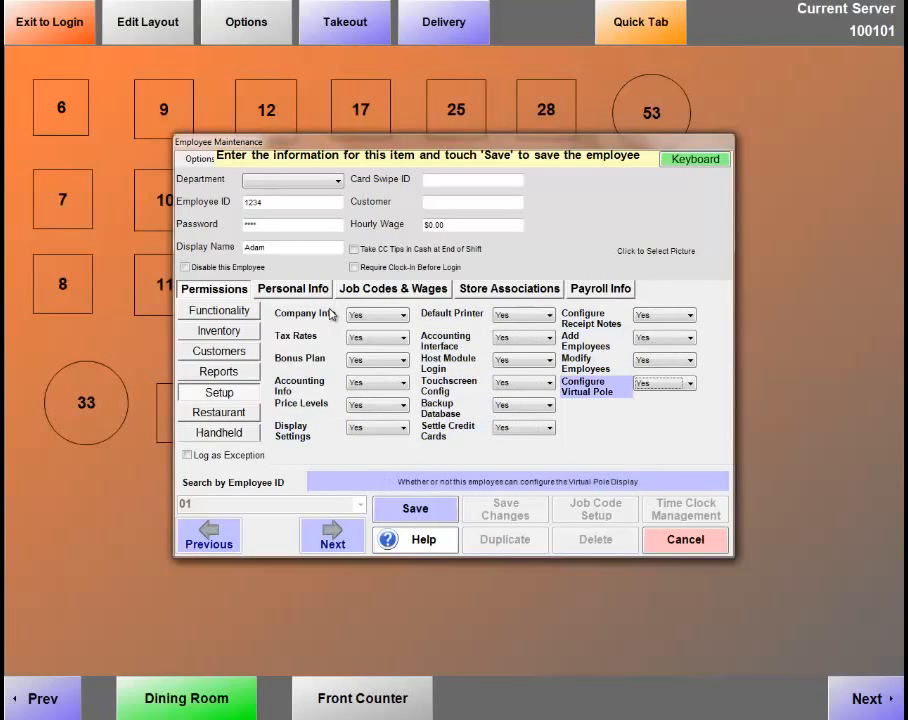
{"action": "left_click", "coordinate": [244, 418]}
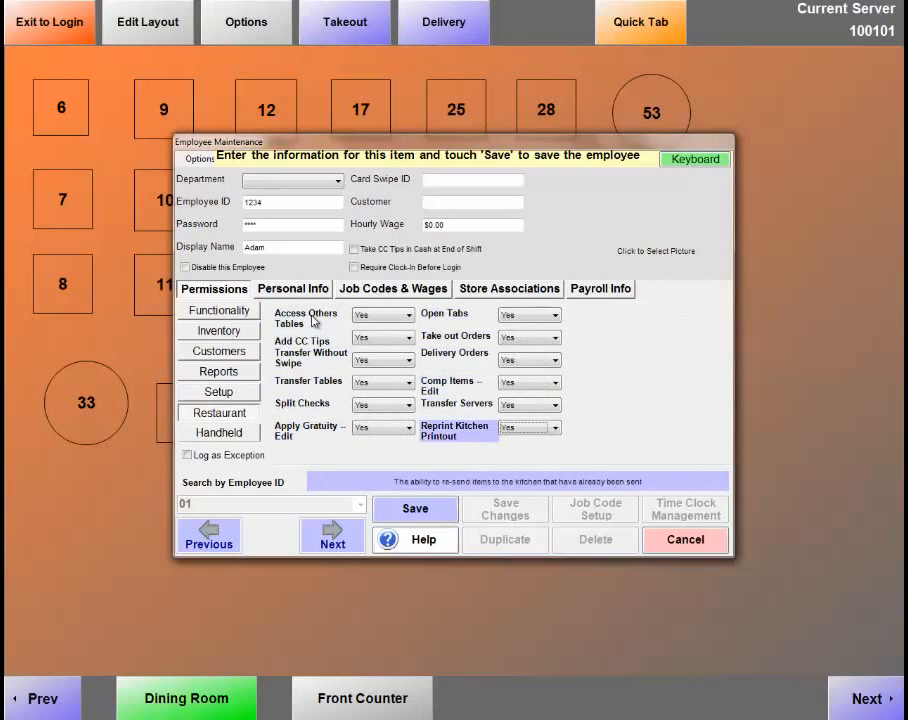
{"action": "left_click", "coordinate": [208, 433]}
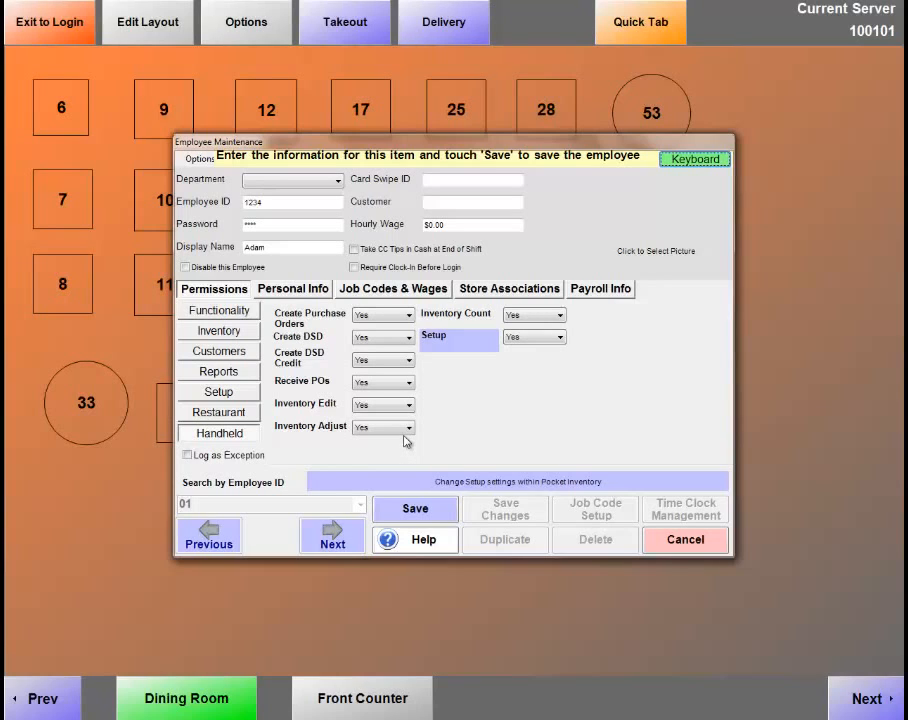
{"action": "left_click", "coordinate": [428, 514]}
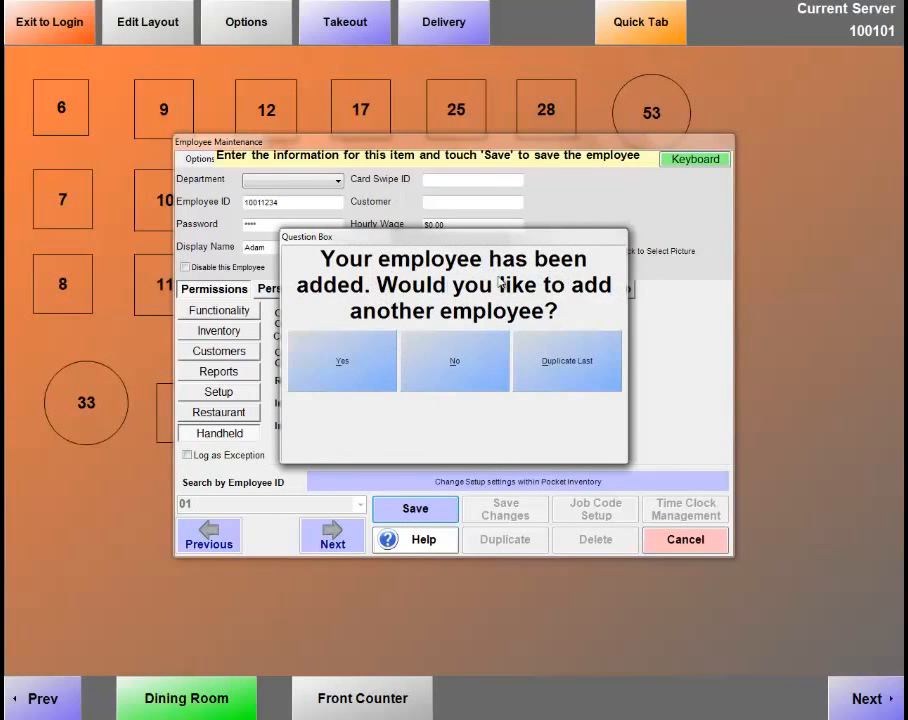
Decline adding another employee and reload the new employee's record from the Employee ID list.
{"action": "left_click", "coordinate": [458, 364]}
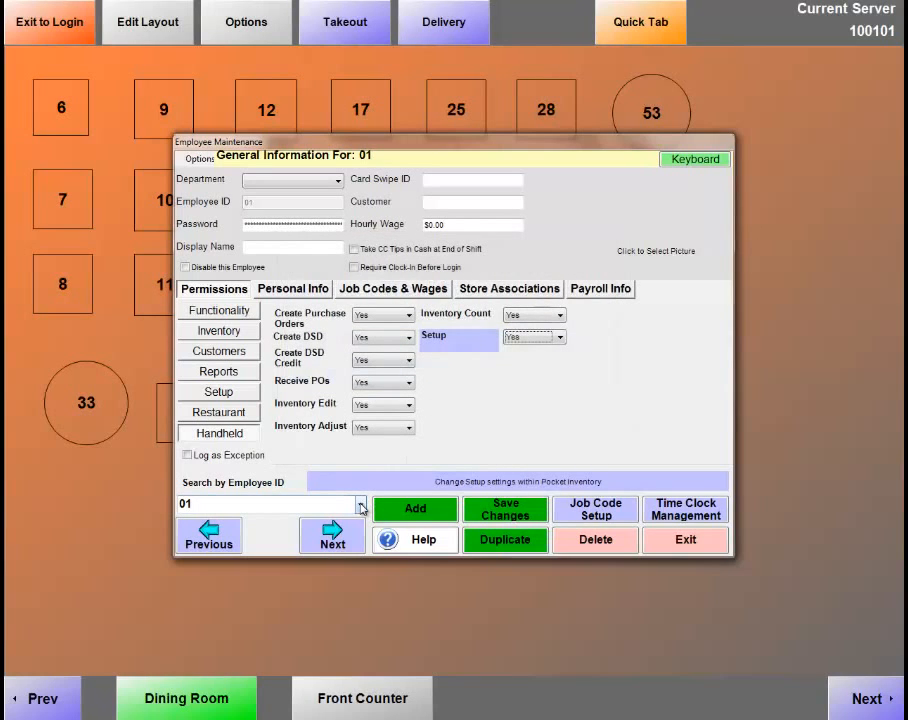
{"action": "left_click", "coordinate": [361, 508]}
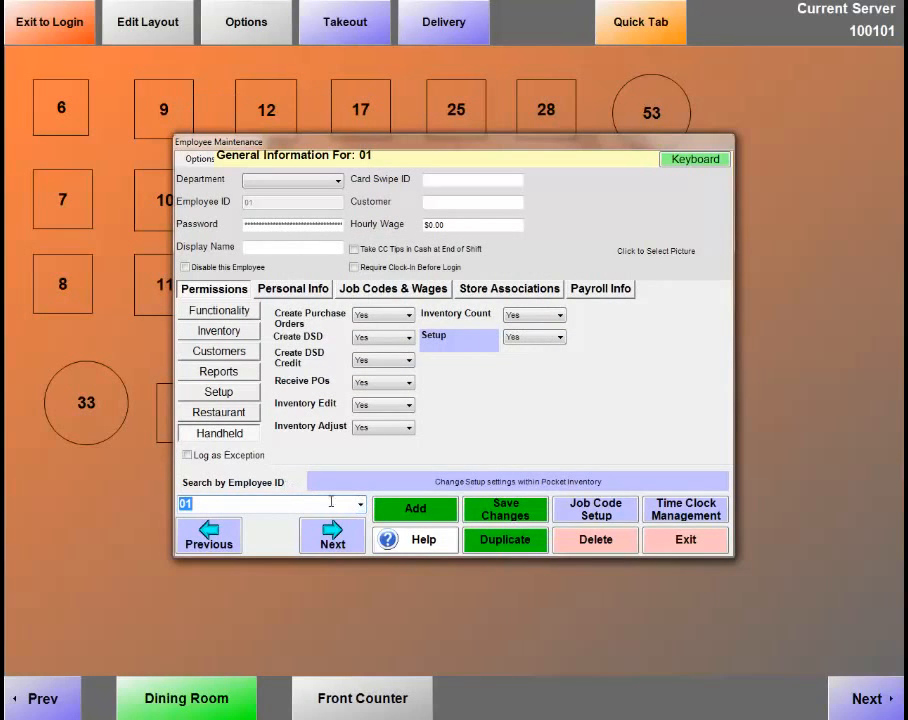
{"action": "left_click", "coordinate": [361, 508]}
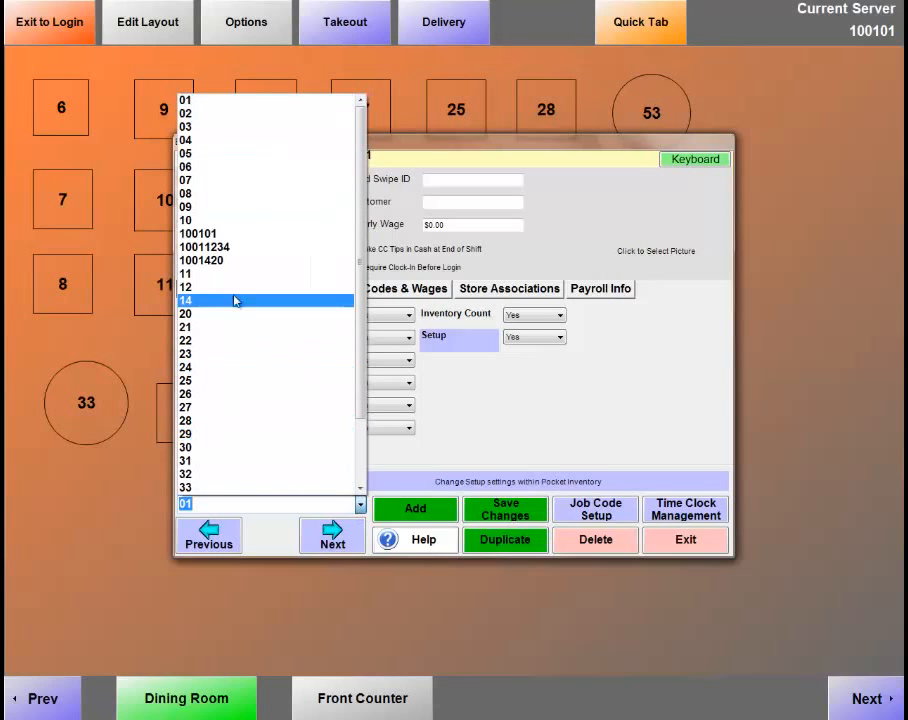
{"action": "left_click", "coordinate": [205, 247]}
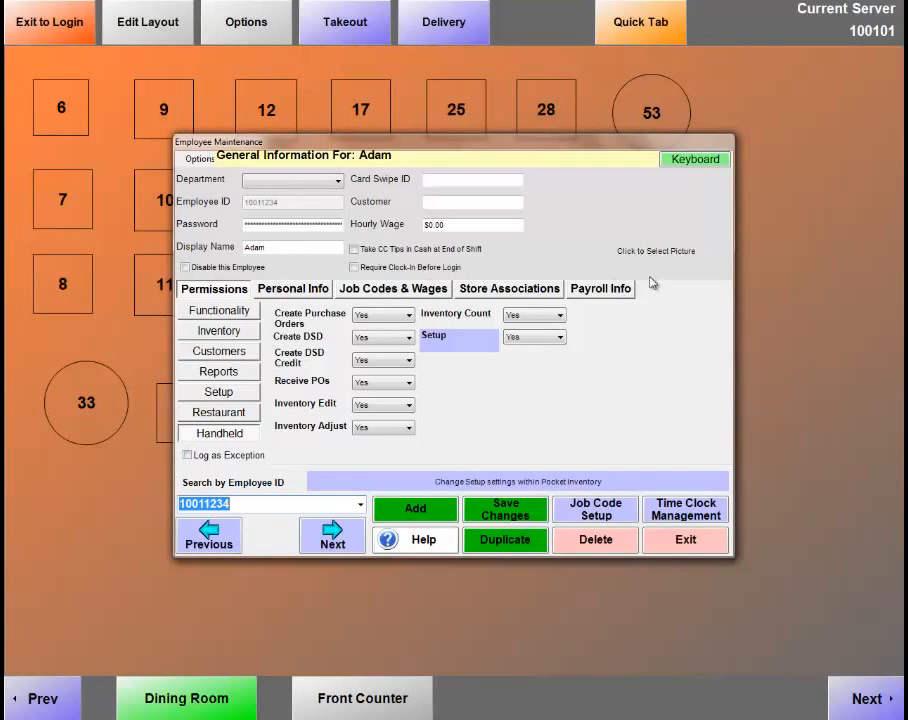
Go through Personal Info to the employee's Job Codes & Wages page and open Job Code Setup.
{"action": "left_click", "coordinate": [293, 291]}
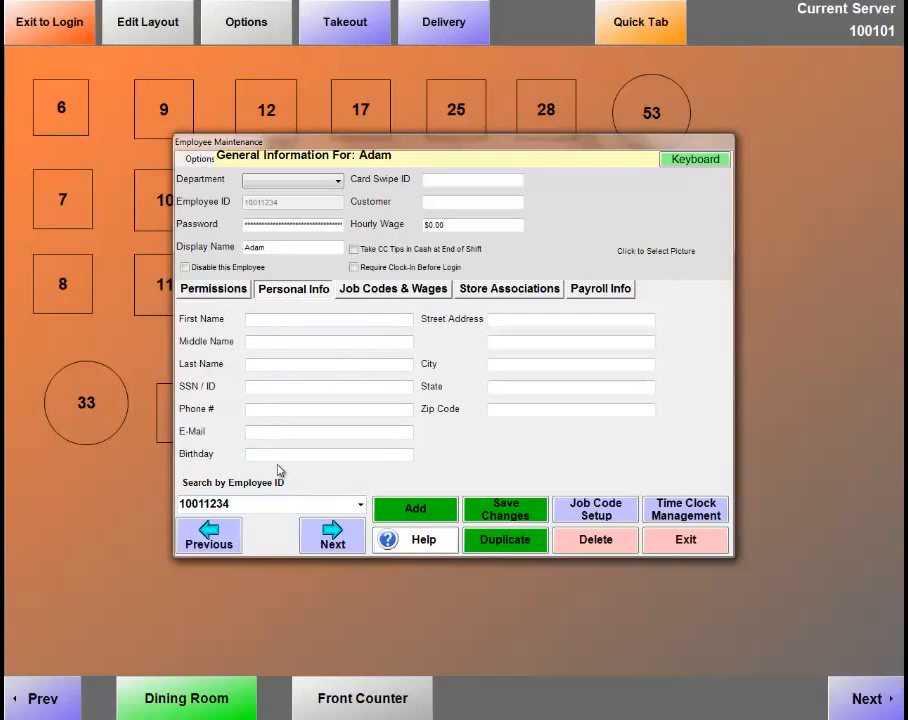
{"action": "left_click", "coordinate": [376, 291]}
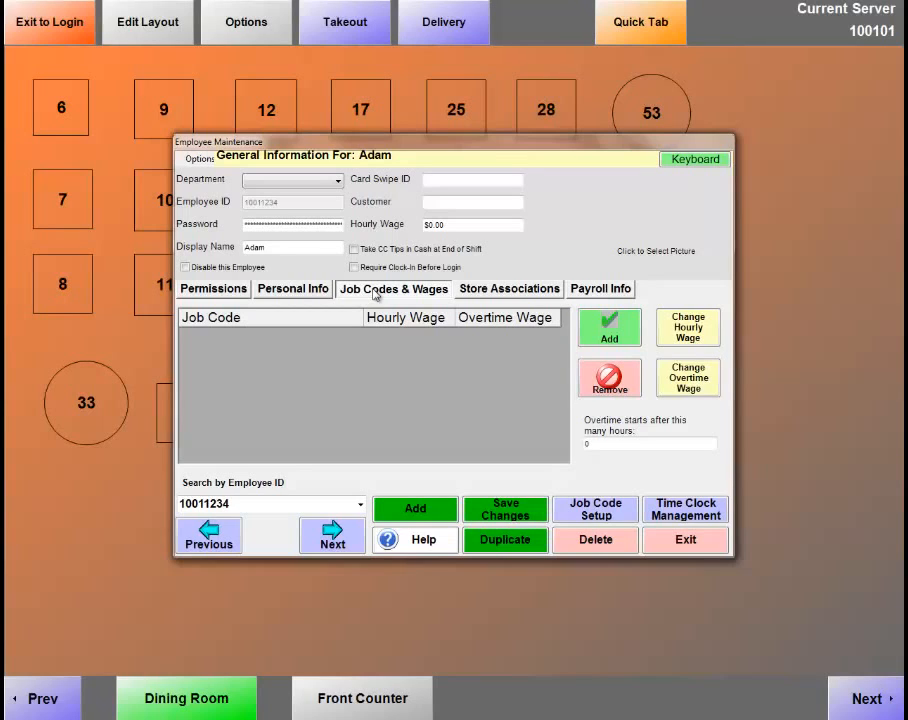
{"action": "left_click", "coordinate": [591, 512]}
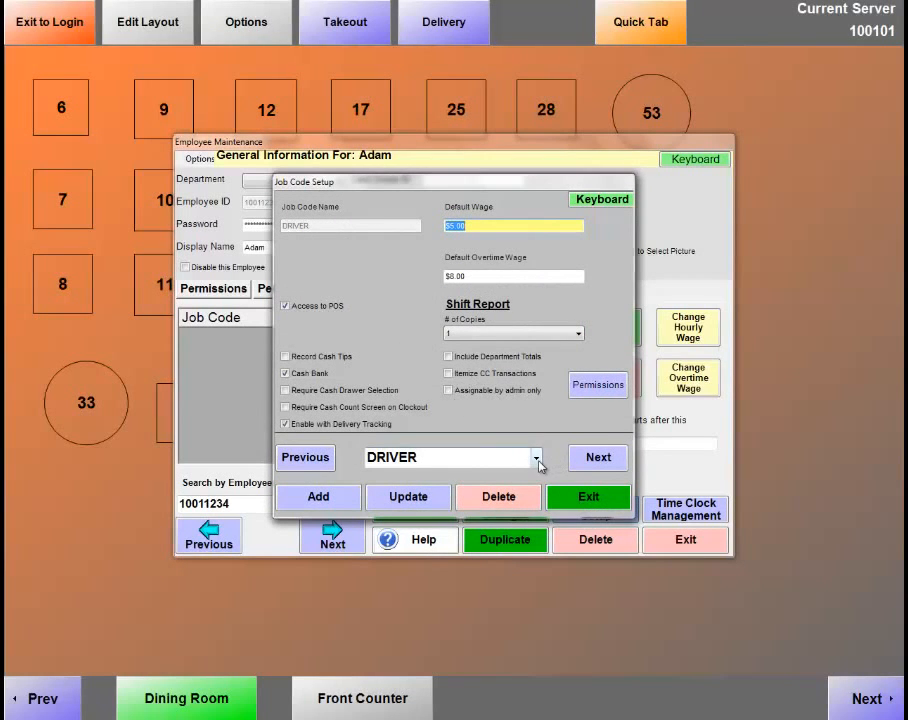
{"action": "left_click", "coordinate": [536, 459]}
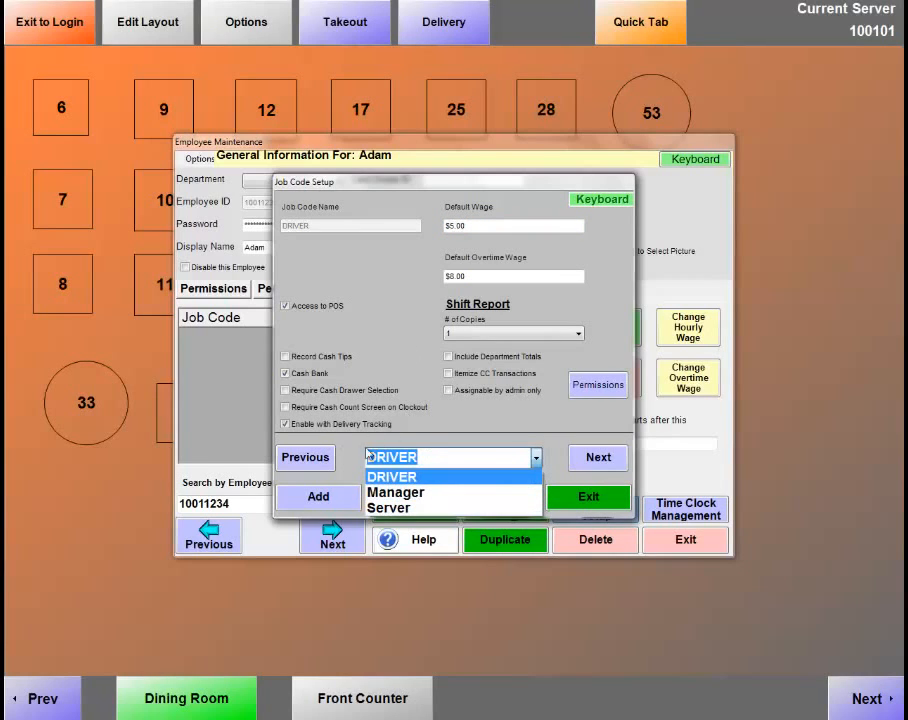
{"action": "left_click", "coordinate": [385, 478]}
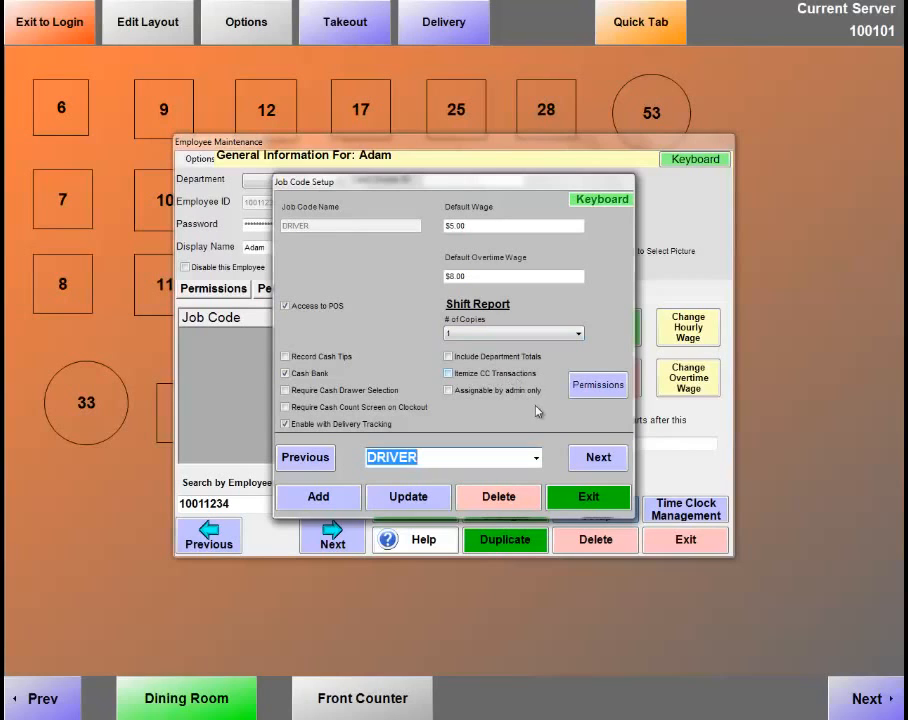
{"action": "left_click", "coordinate": [538, 458]}
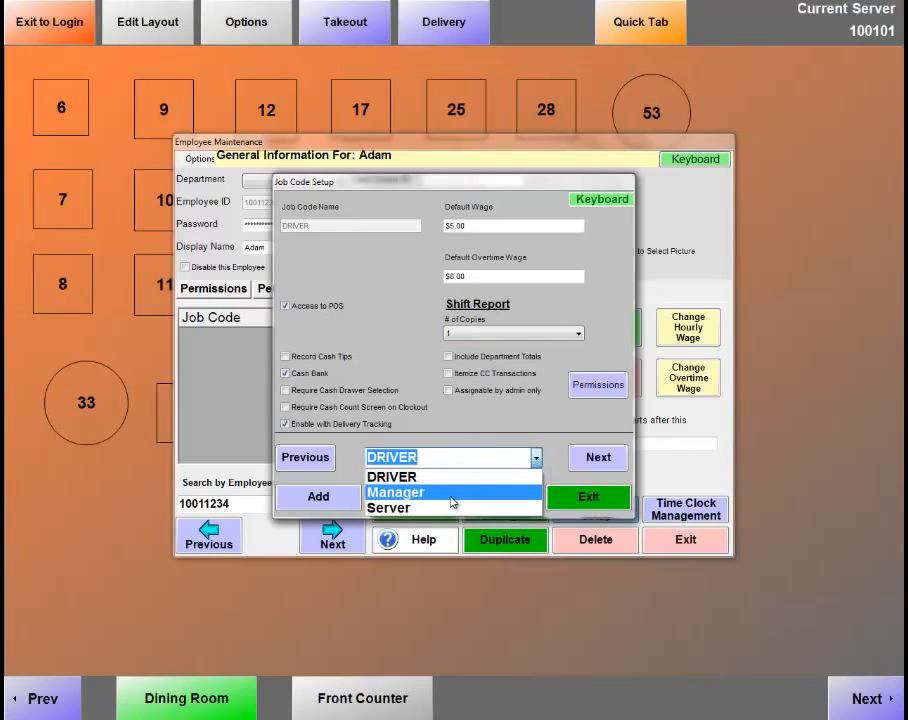
{"action": "left_click", "coordinate": [446, 507]}
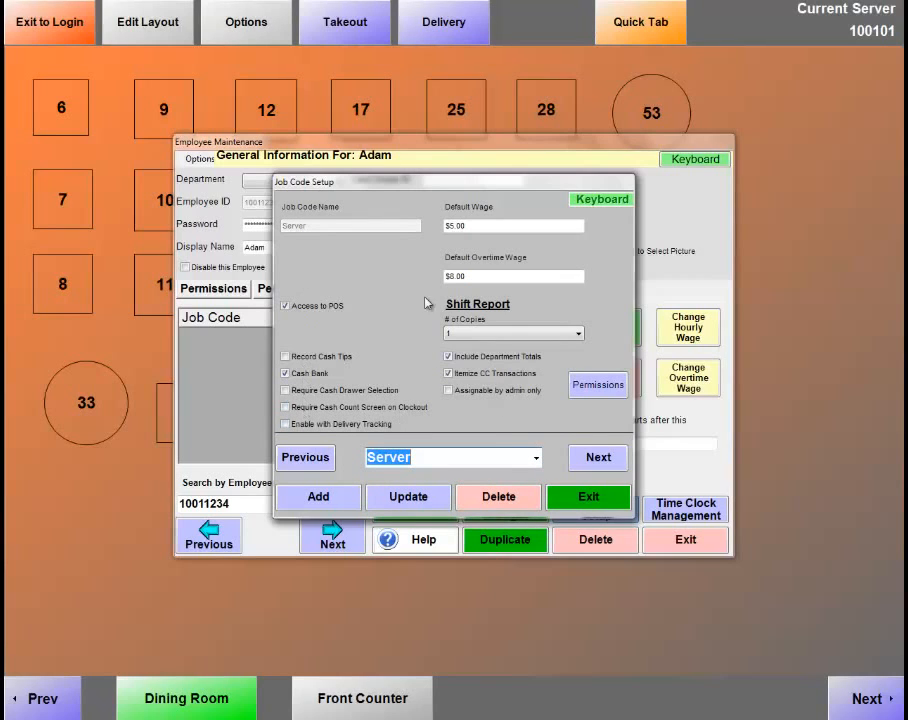
{"action": "left_click", "coordinate": [578, 497]}
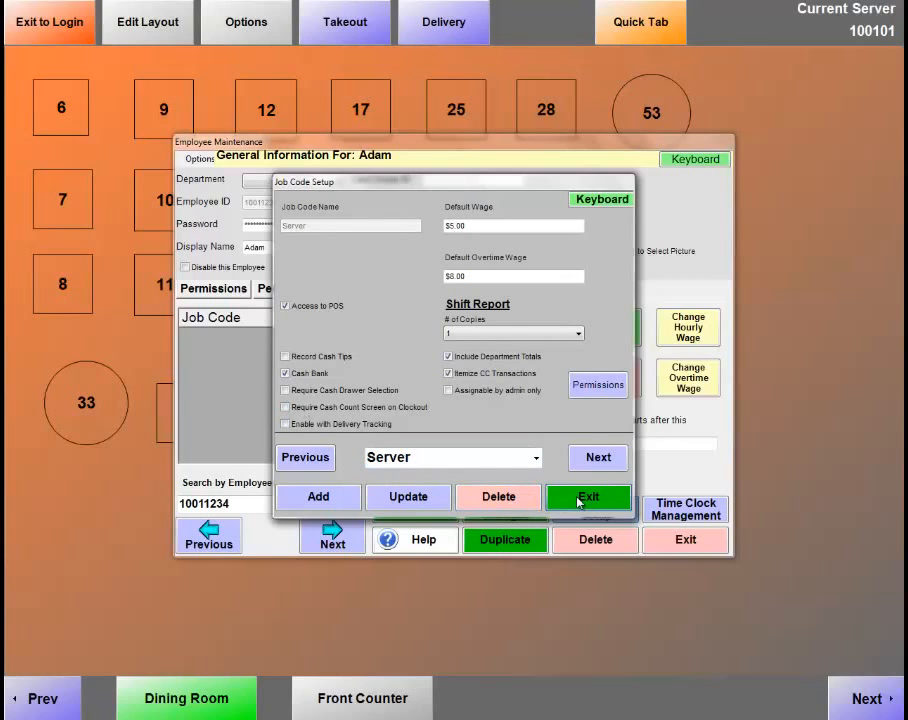
{"action": "left_click", "coordinate": [578, 499]}
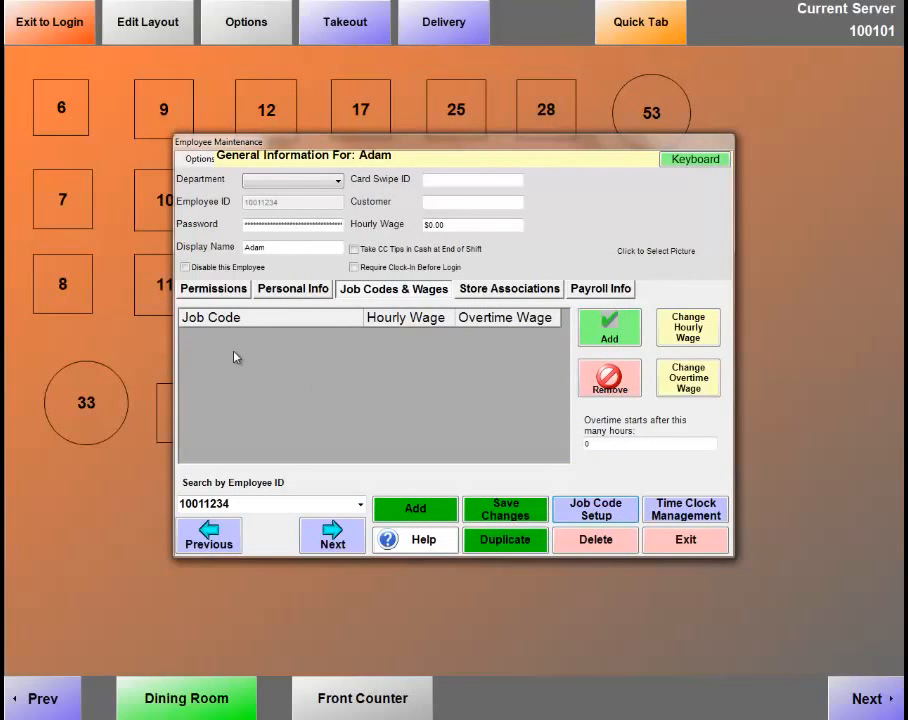
Assign the DRIVER job code with a $5.00 wage and $8.00 overtime.
{"action": "left_click", "coordinate": [618, 341]}
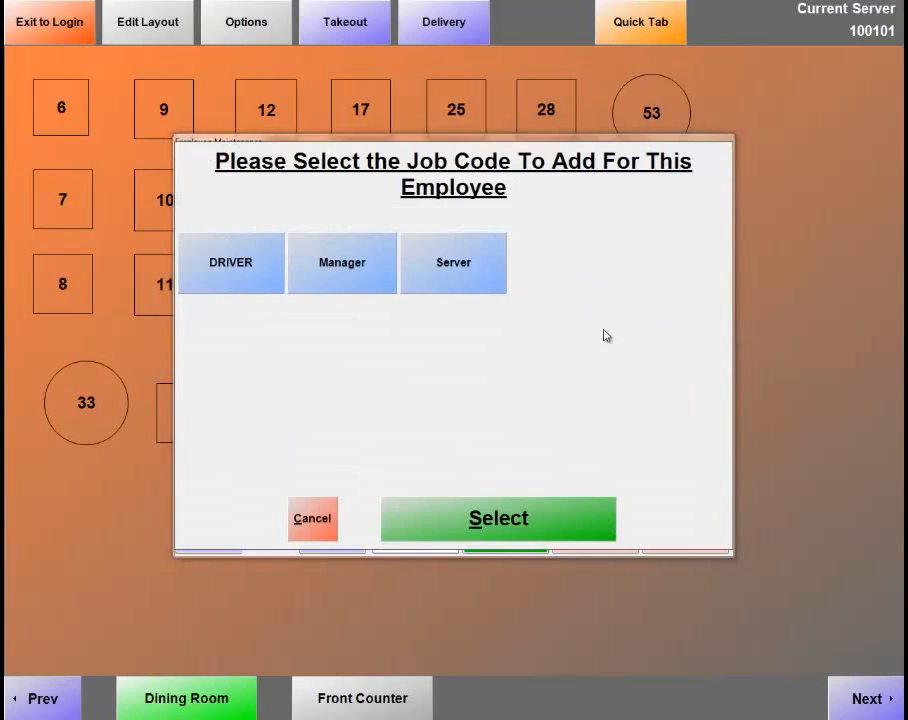
{"action": "double_click", "coordinate": [241, 267]}
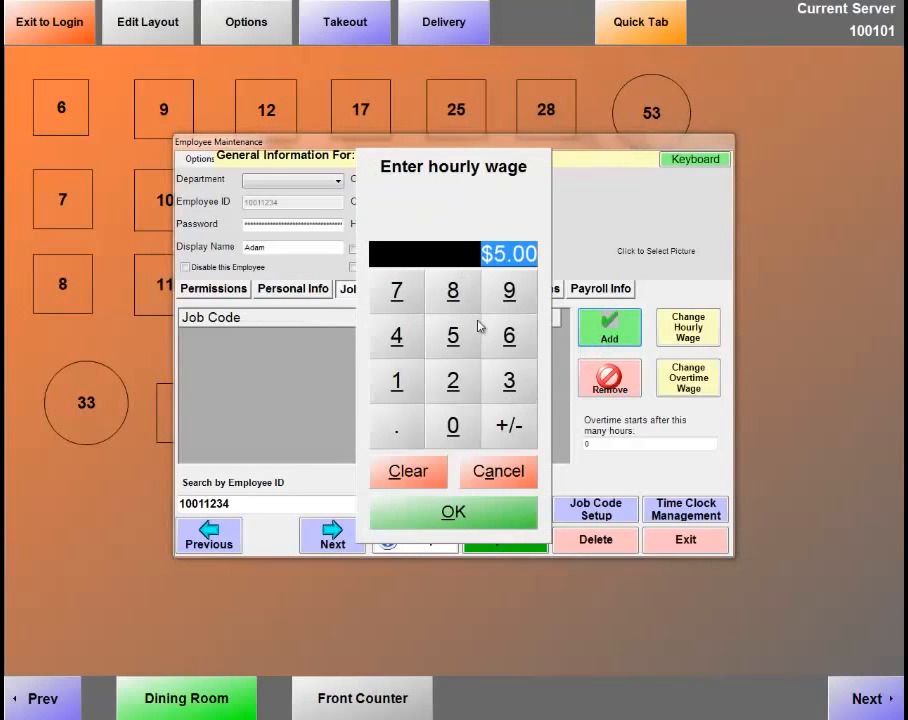
{"action": "left_click", "coordinate": [467, 516]}
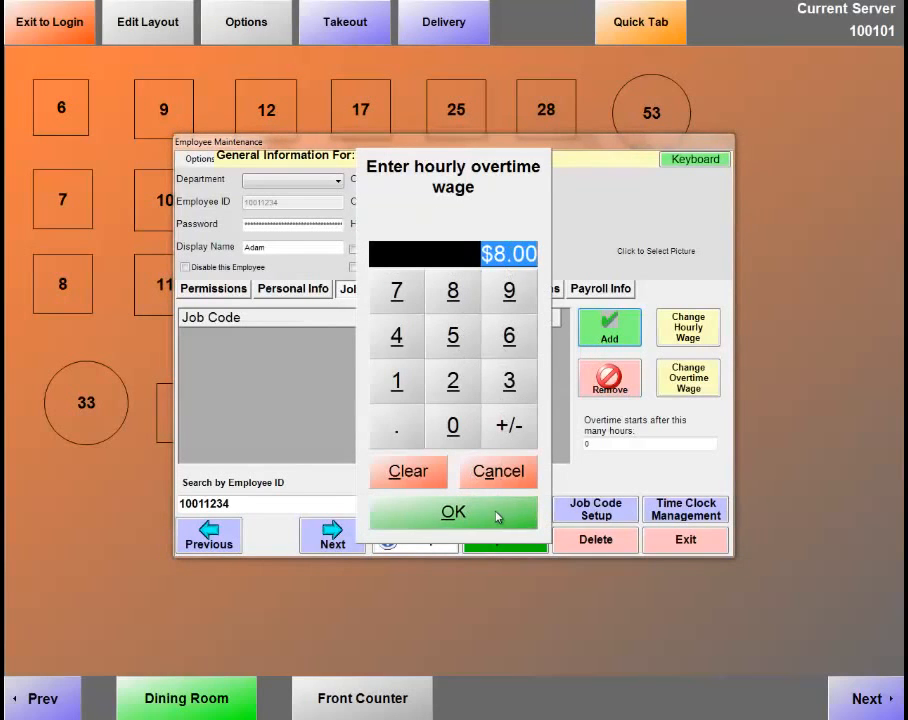
{"action": "left_click", "coordinate": [499, 515]}
Add the Manager job code with $0.00 wage and $0.00 overtime.
{"action": "left_click", "coordinate": [612, 334]}
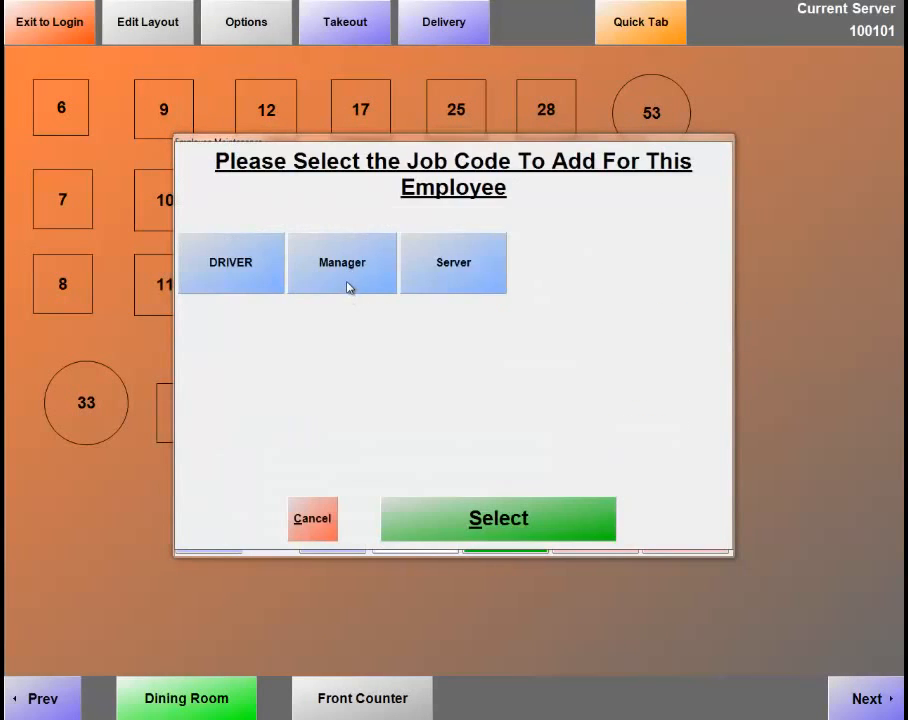
{"action": "double_click", "coordinate": [358, 289]}
{"action": "left_click", "coordinate": [490, 518]}
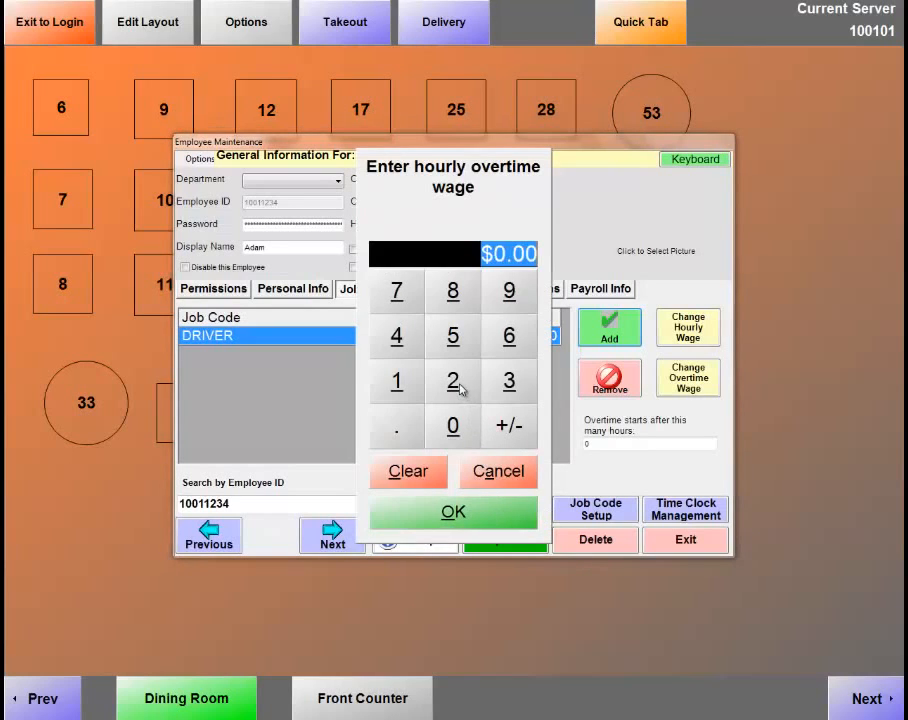
{"action": "left_click", "coordinate": [479, 508]}
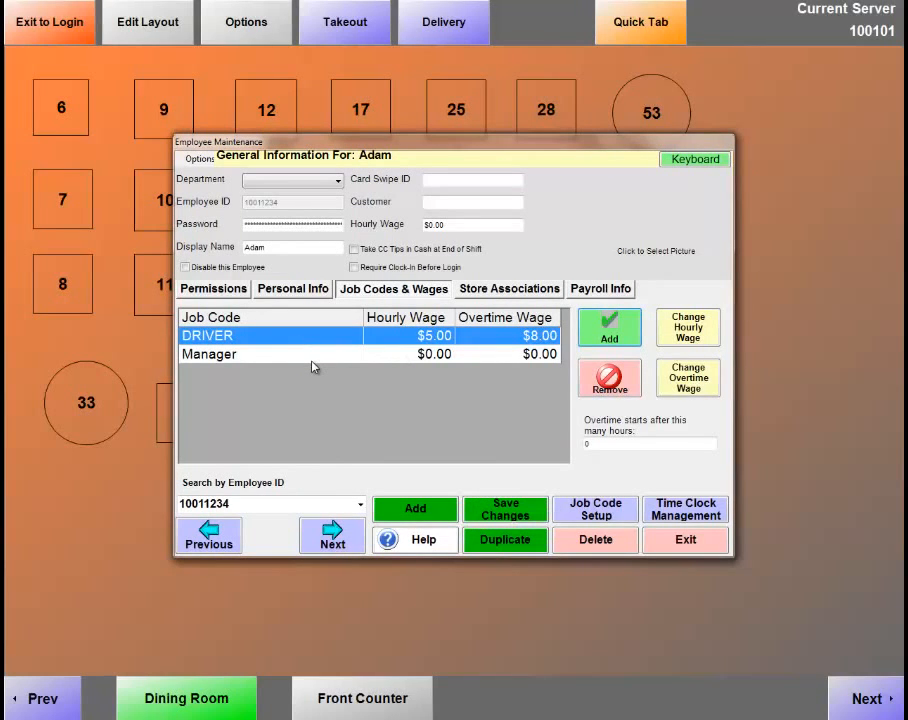
Add the Server job code at $5.00 and $8.00 overtime, then exit to the floor plan.
{"action": "left_click", "coordinate": [604, 340]}
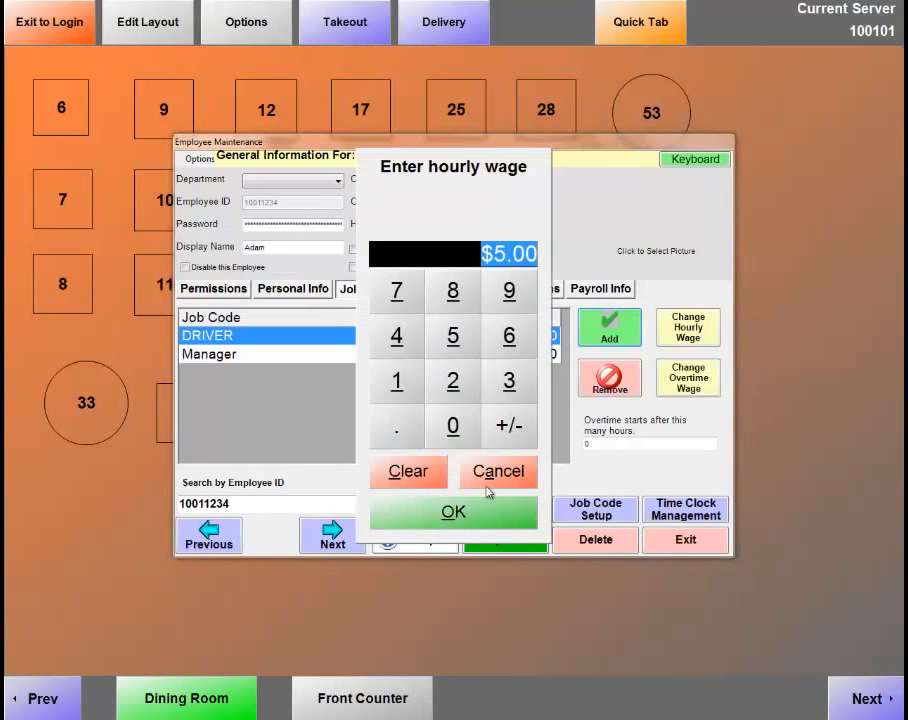
{"action": "left_click", "coordinate": [482, 508]}
{"action": "left_click", "coordinate": [473, 510]}
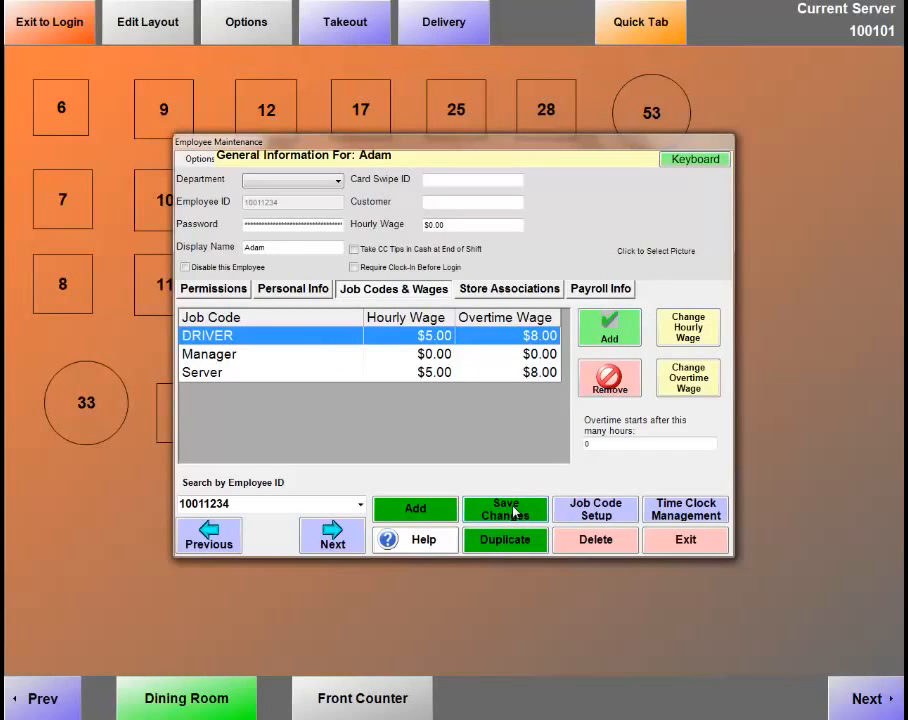
{"action": "left_click", "coordinate": [685, 540]}
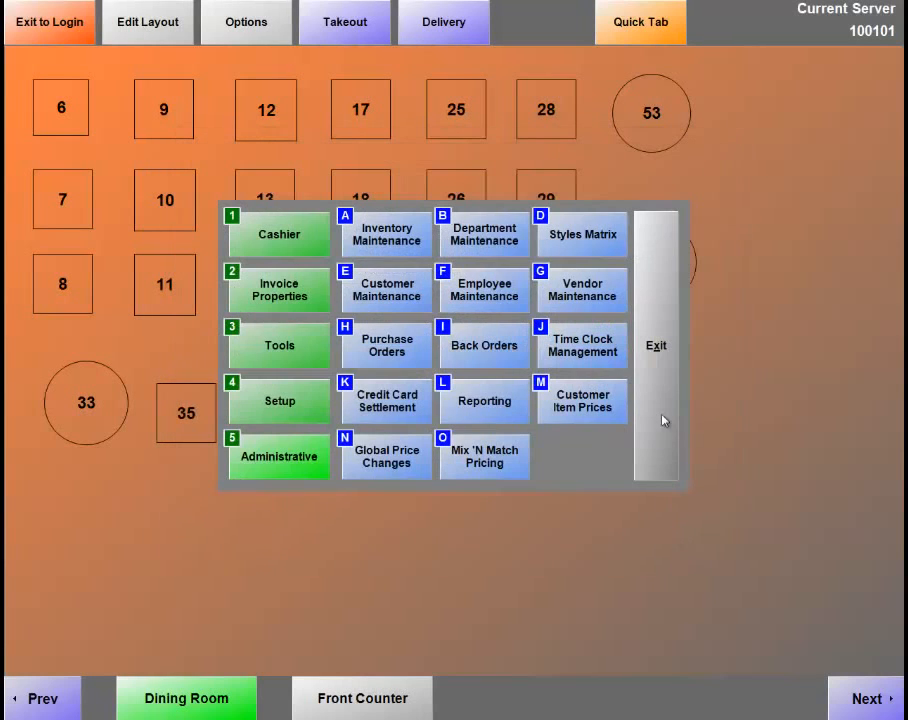
{"action": "left_click", "coordinate": [653, 367]}
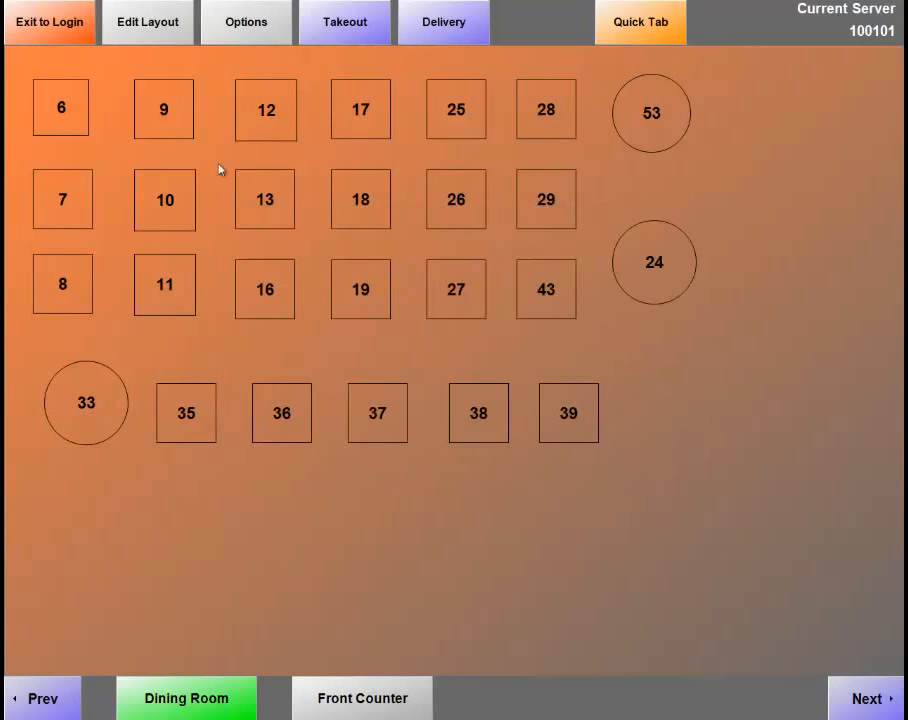
Log out to the login screen and sign in to the time clock with the employee's password and cashier ID.
{"action": "left_click", "coordinate": [53, 33]}
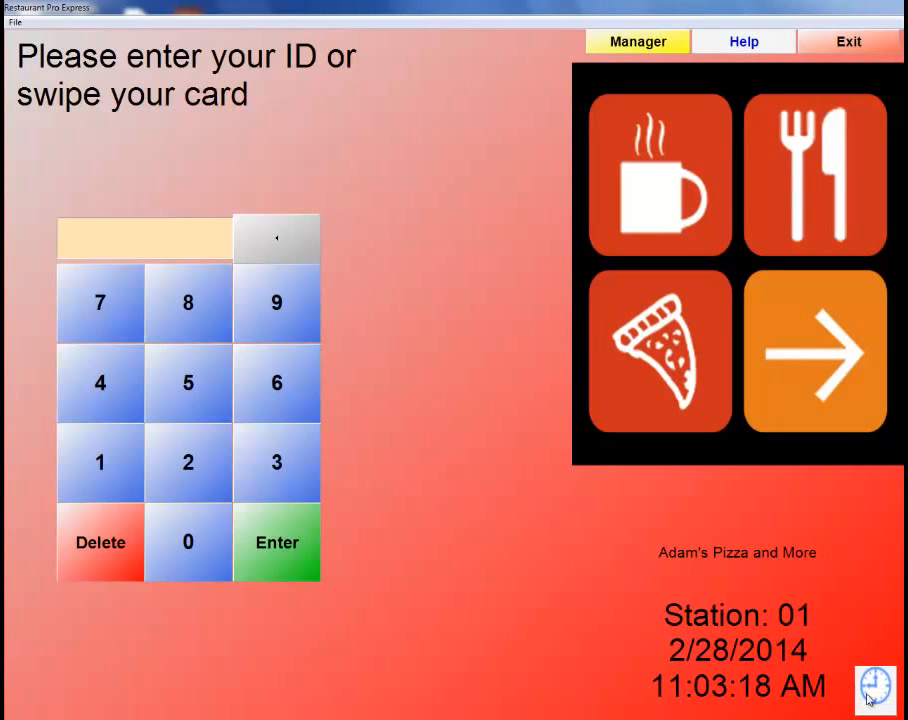
{"action": "left_click", "coordinate": [870, 688]}
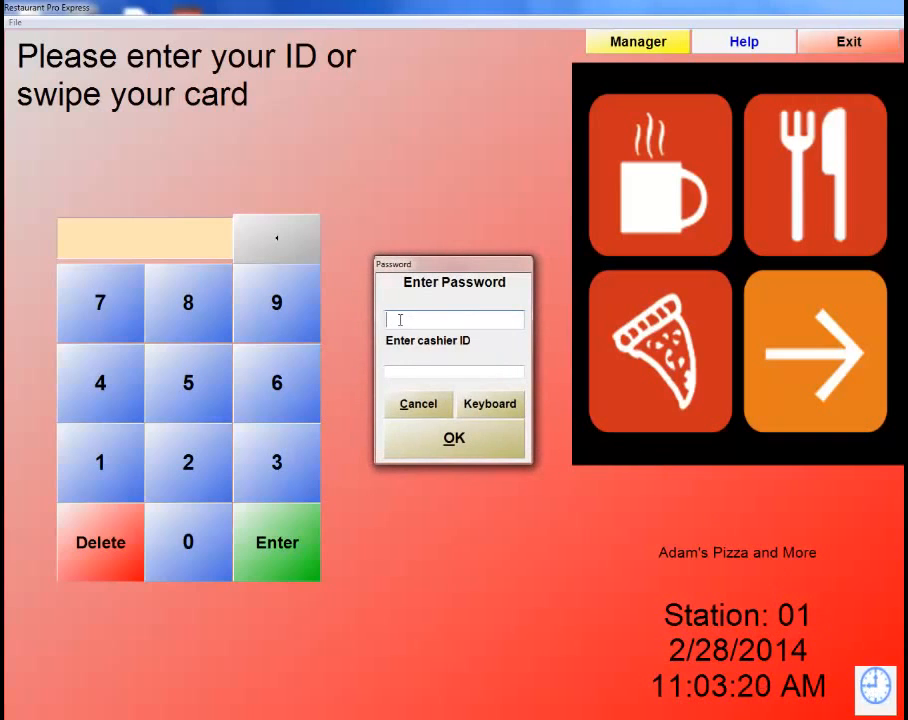
{"action": "type", "text": "****"}
{"action": "key", "text": "Tab"}
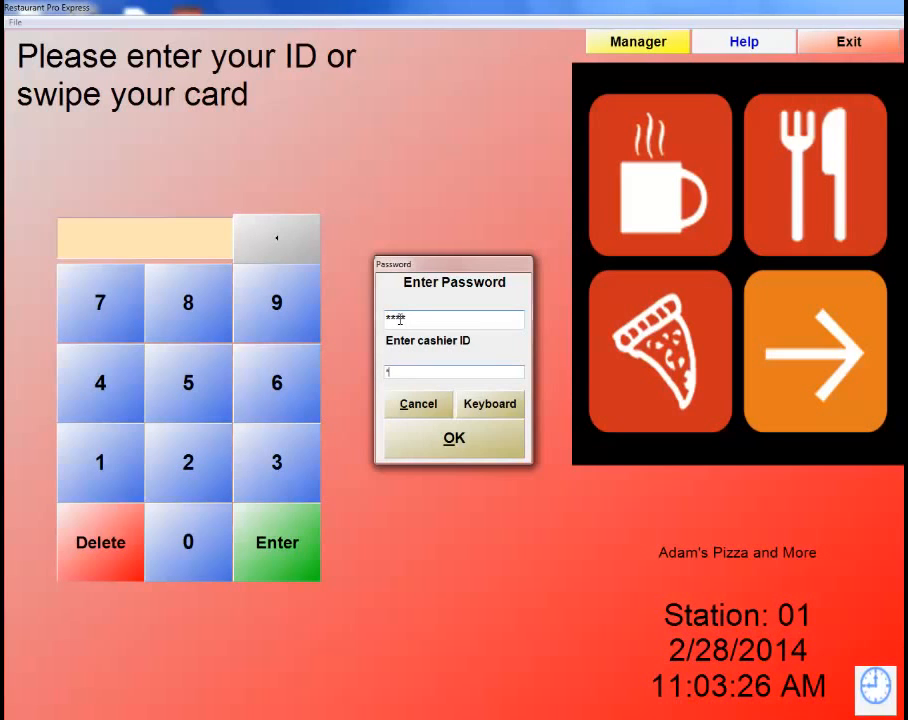
{"action": "key", "text": "Return"}
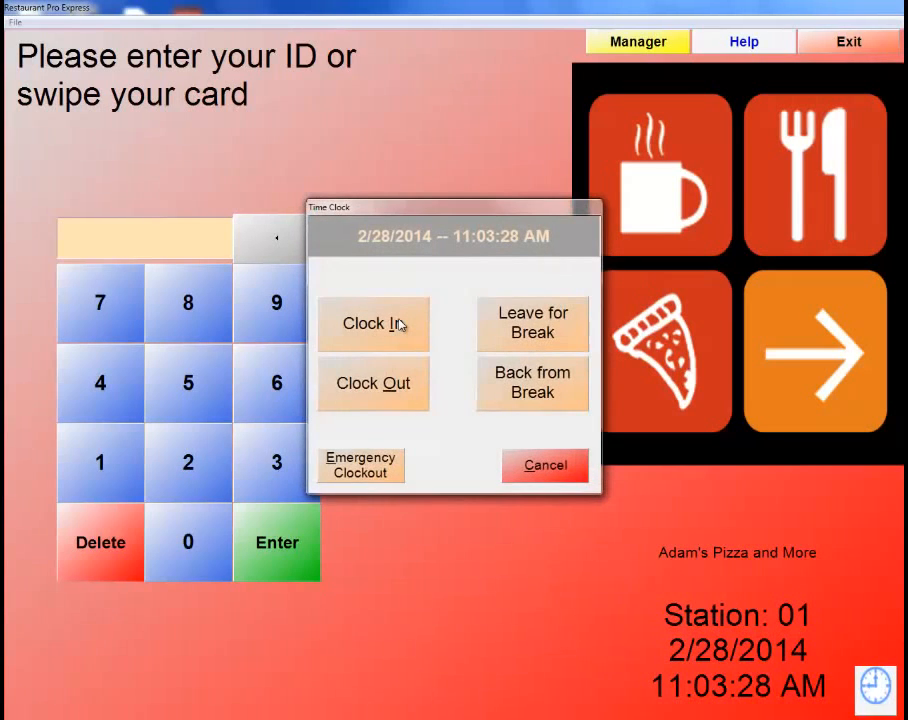
Clock in as Server with a $100.00 drawer start in the Dining Room section.
{"action": "left_click", "coordinate": [399, 323]}
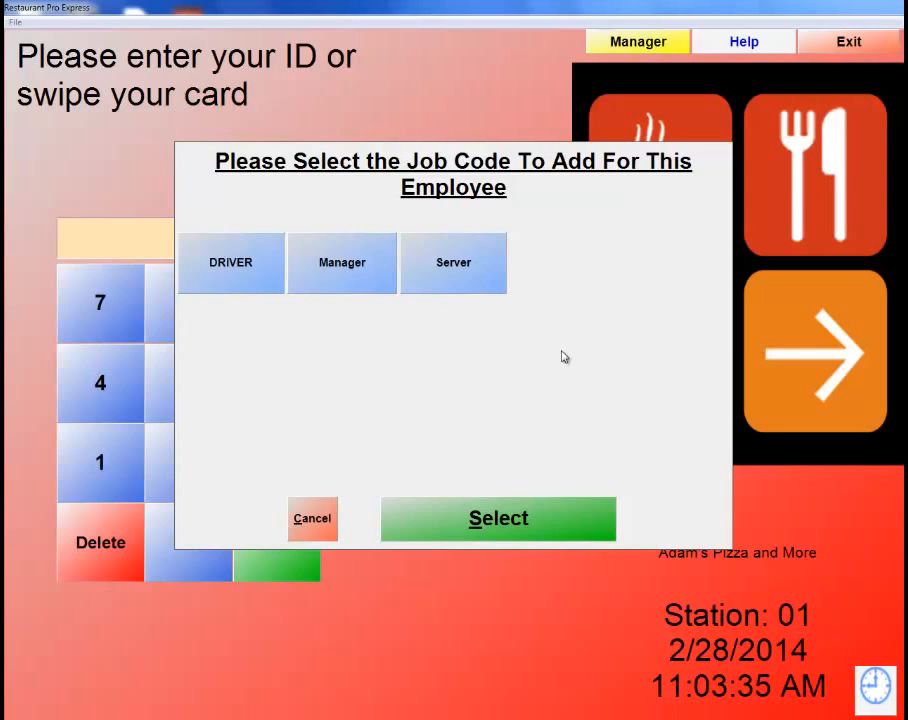
{"action": "left_click", "coordinate": [462, 283]}
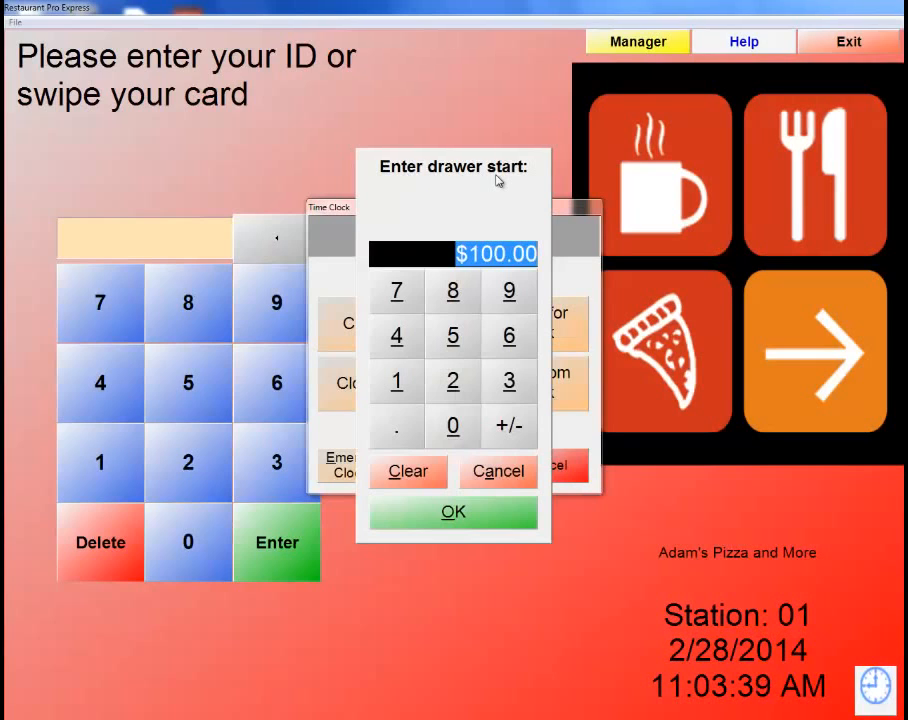
{"action": "left_click", "coordinate": [498, 525]}
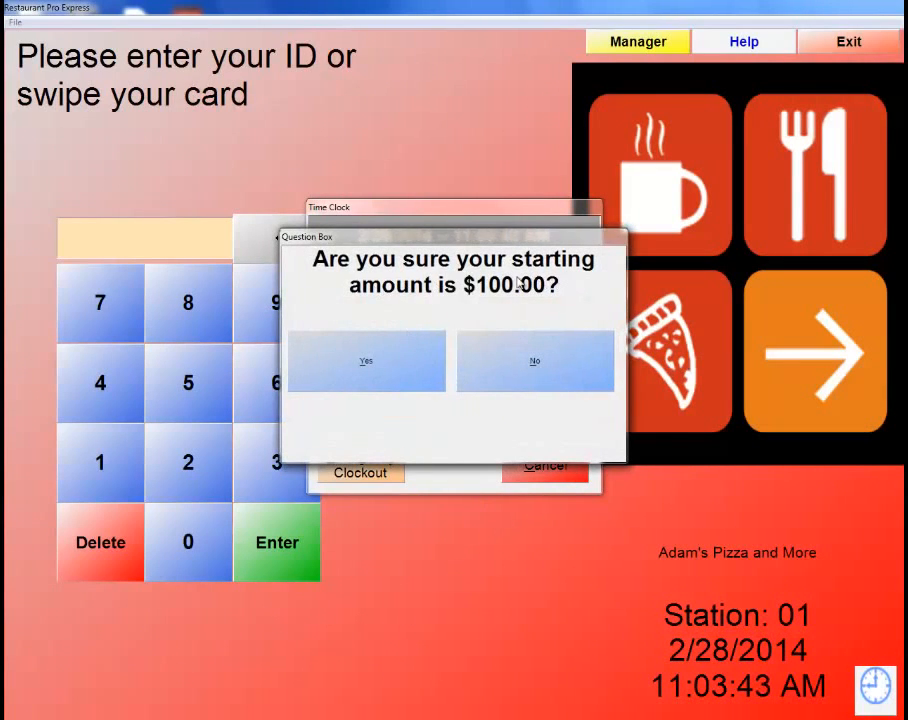
{"action": "left_click", "coordinate": [407, 362]}
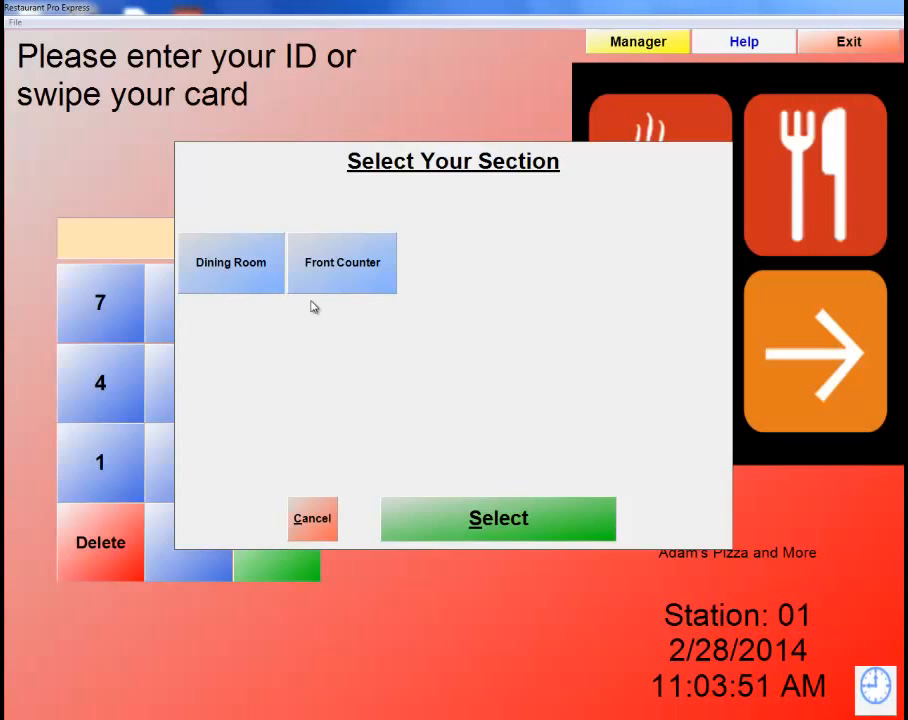
{"action": "left_click", "coordinate": [236, 285]}
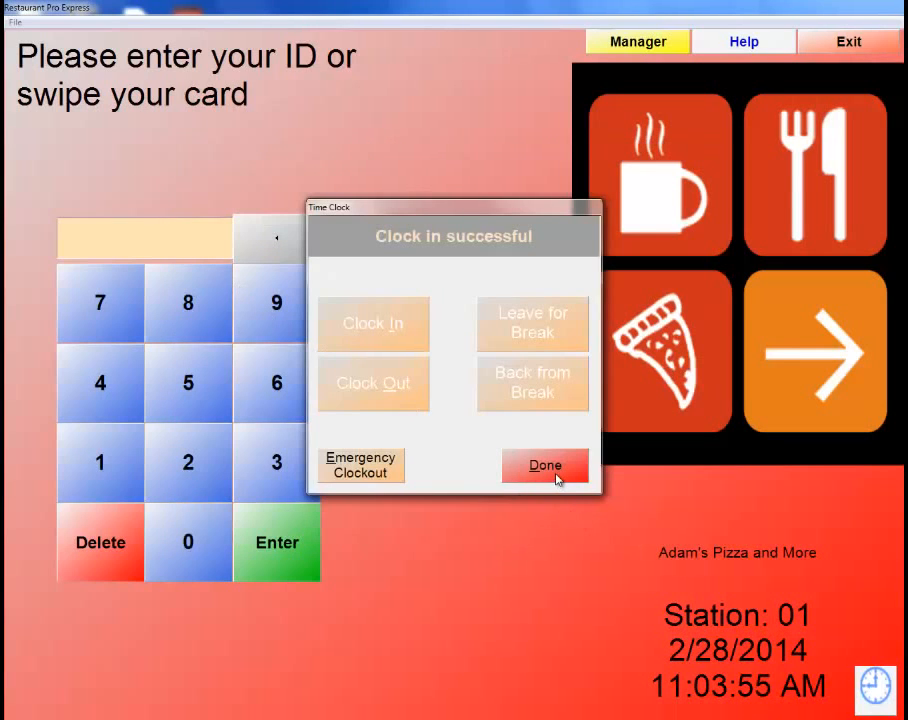
{"action": "left_click", "coordinate": [555, 478]}
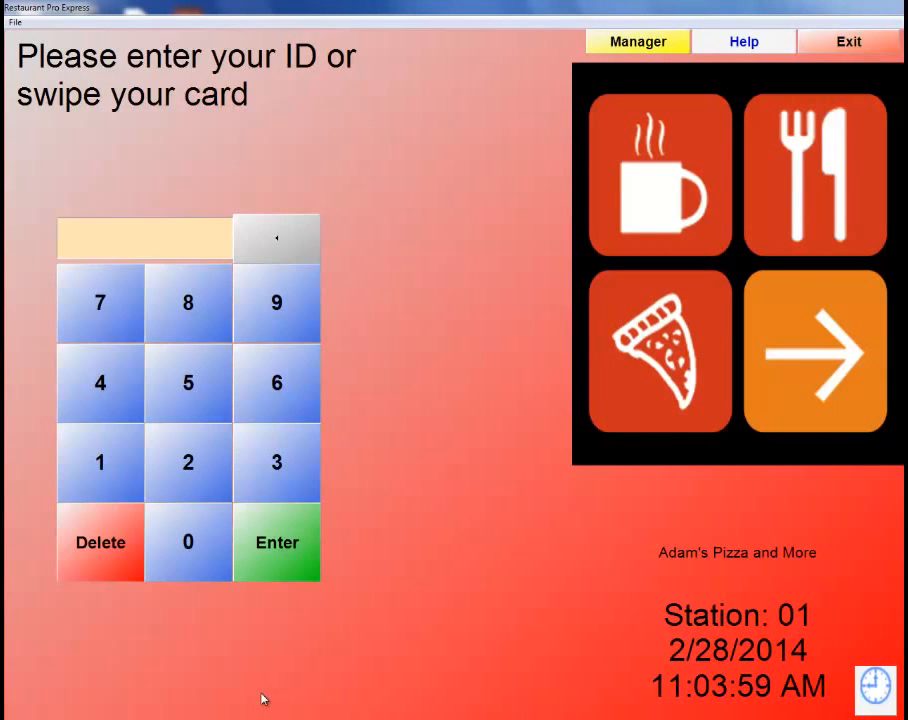
Log in as the new employee with their employee ID and password.
{"action": "type", "text": "1234"}
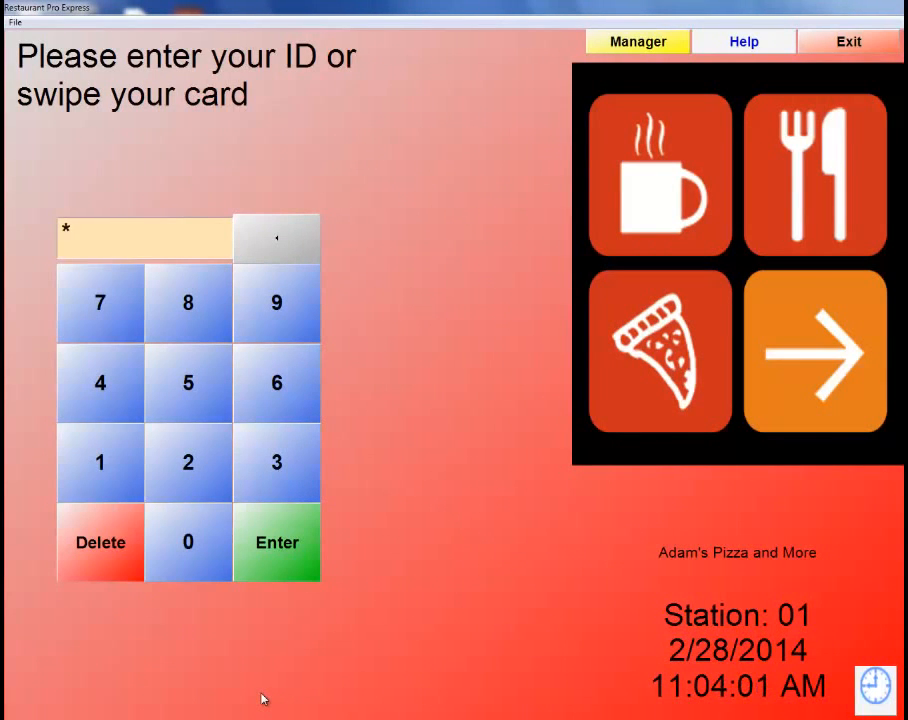
{"action": "key", "text": "Return"}
{"action": "type", "text": "1234"}
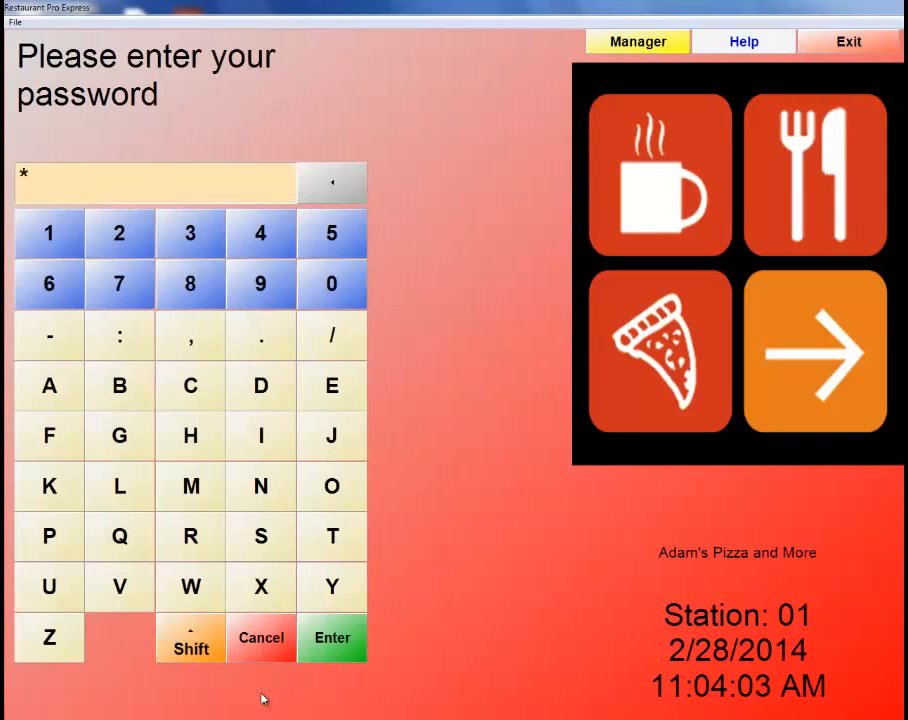
{"action": "key", "text": "Return"}
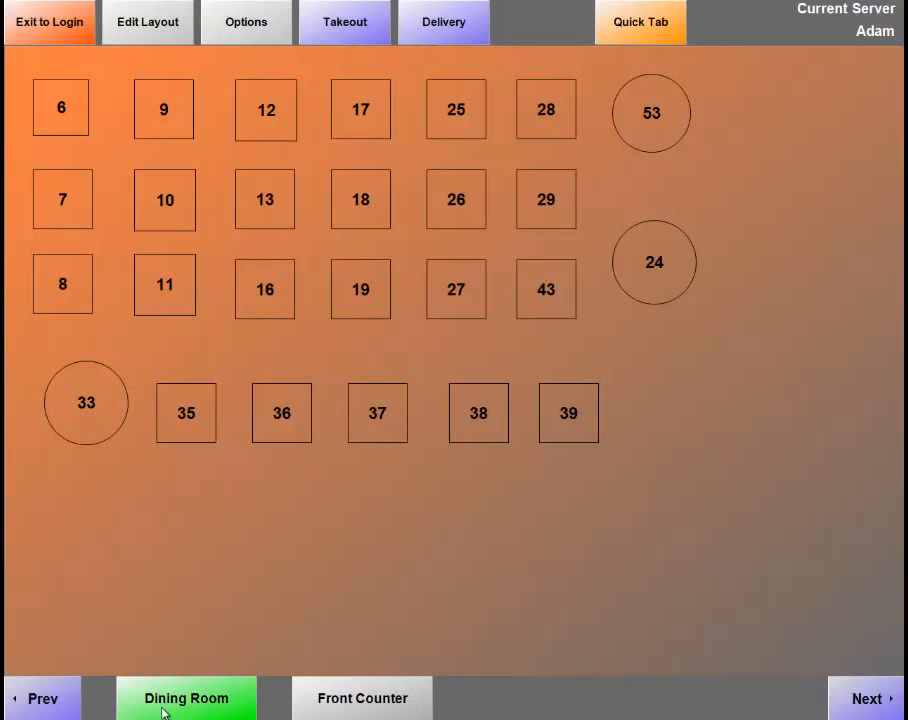
Switch from Front Counter back to the Dining Room floor plan and open the functions menu.
{"action": "left_click", "coordinate": [366, 700]}
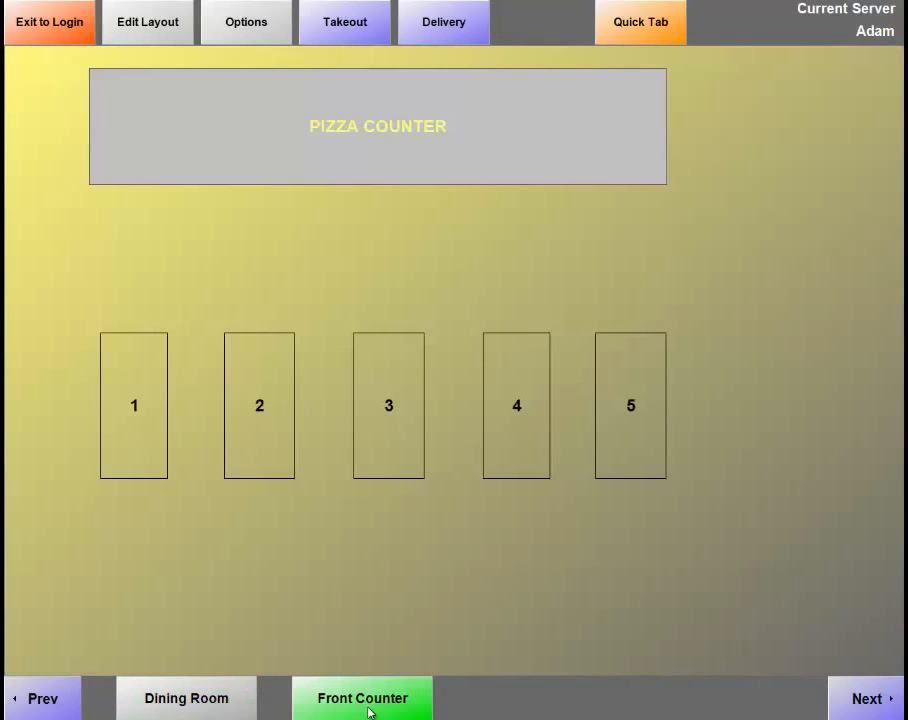
{"action": "left_click", "coordinate": [240, 703]}
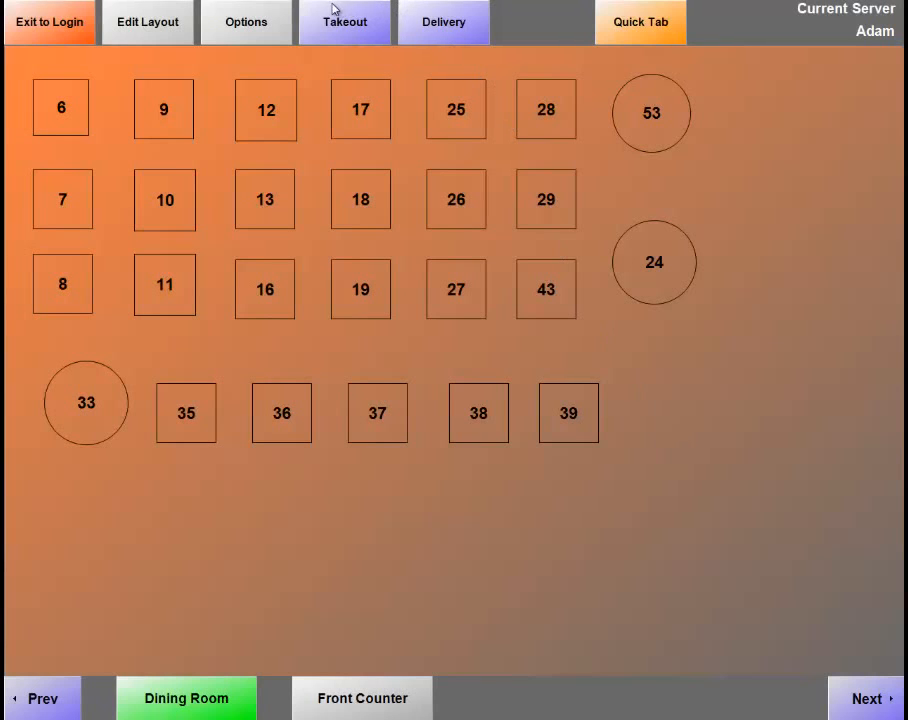
{"action": "left_click", "coordinate": [264, 37]}
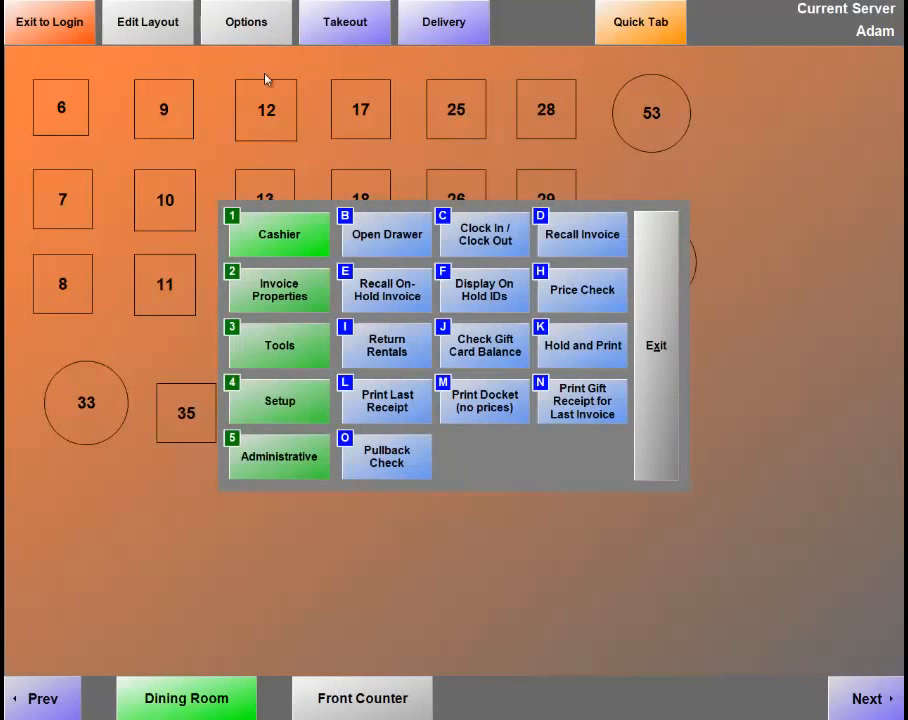
Open Employee Maintenance from Administrative functions and load the new employee's record by employee ID.
{"action": "left_click", "coordinate": [272, 475]}
{"action": "left_click", "coordinate": [484, 289]}
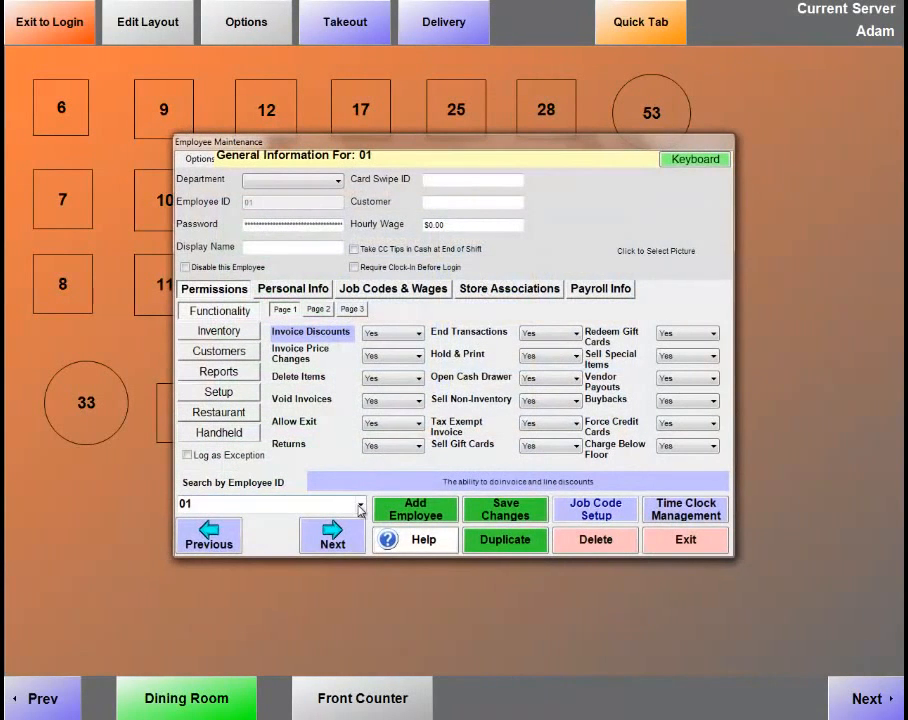
{"action": "left_click", "coordinate": [361, 507]}
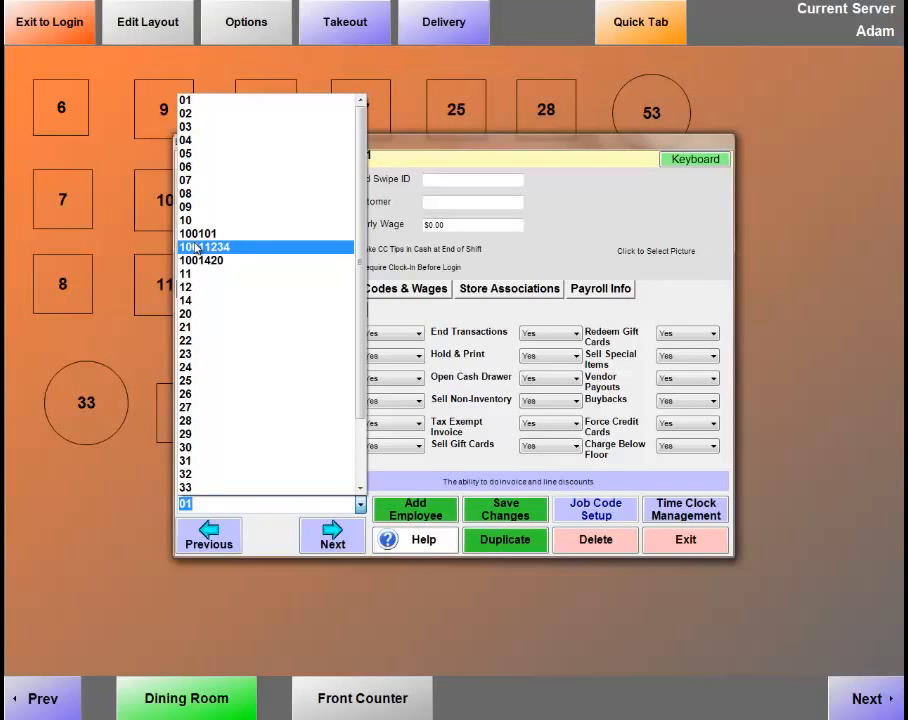
{"action": "left_click", "coordinate": [197, 247]}
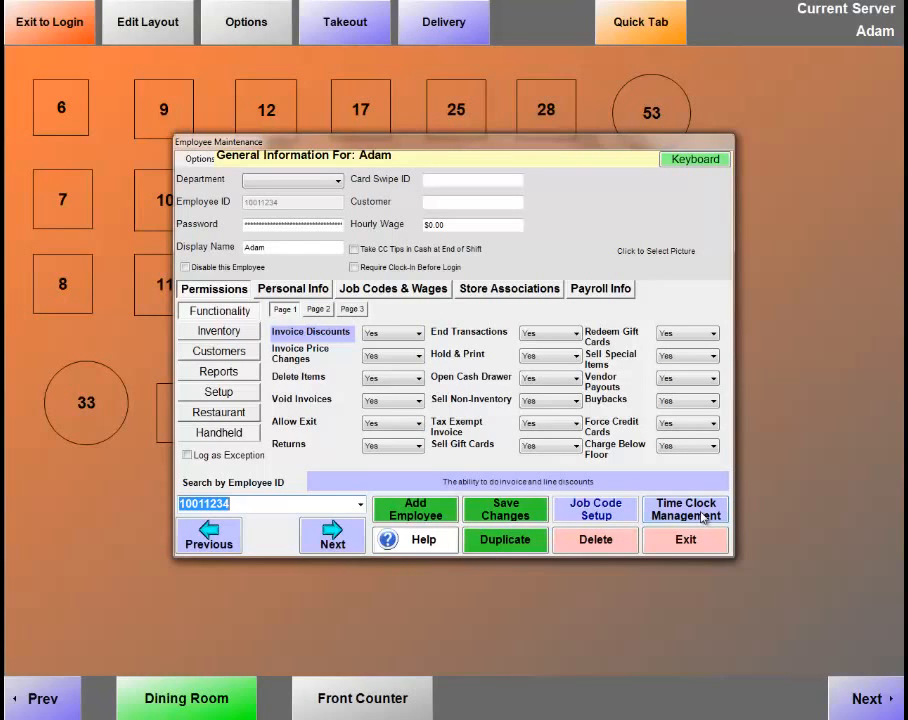
Glance at the employee's time clock records, then close them and Employee Maintenance.
{"action": "left_click", "coordinate": [703, 516]}
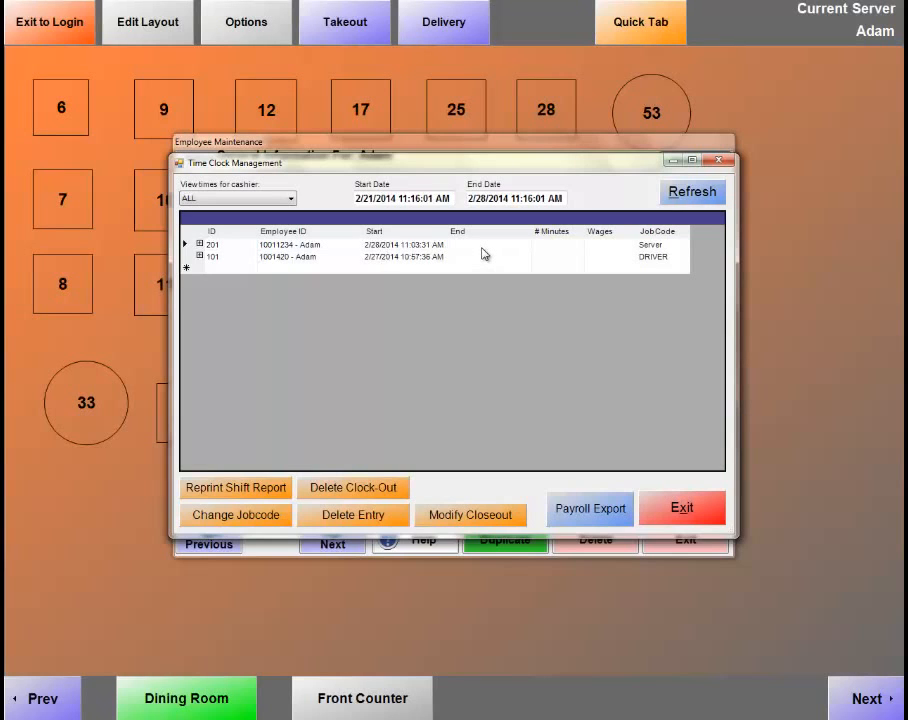
{"action": "left_click", "coordinate": [697, 517]}
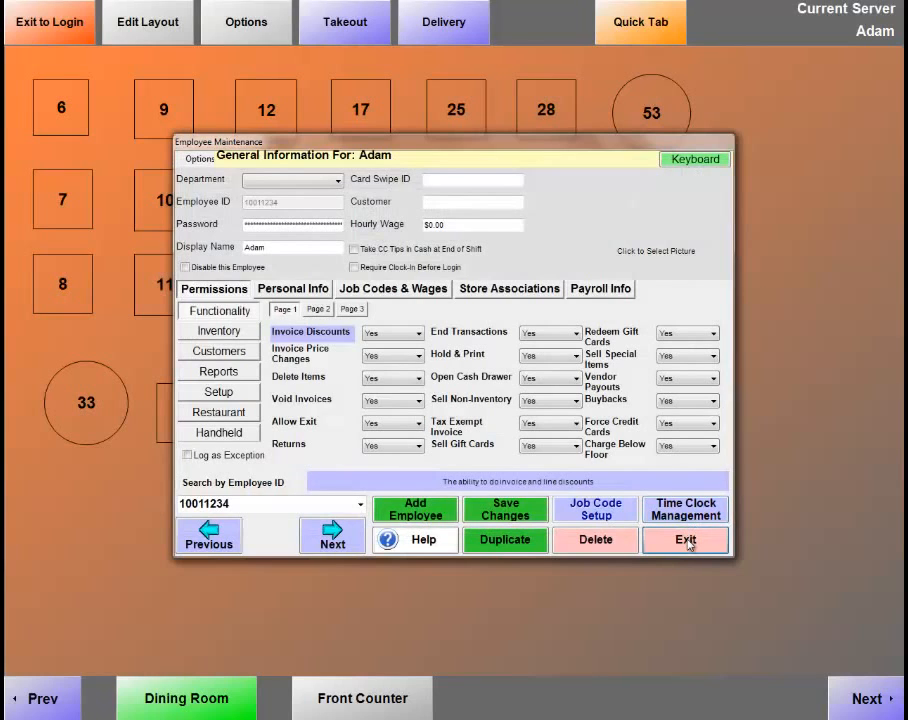
{"action": "left_click", "coordinate": [688, 541]}
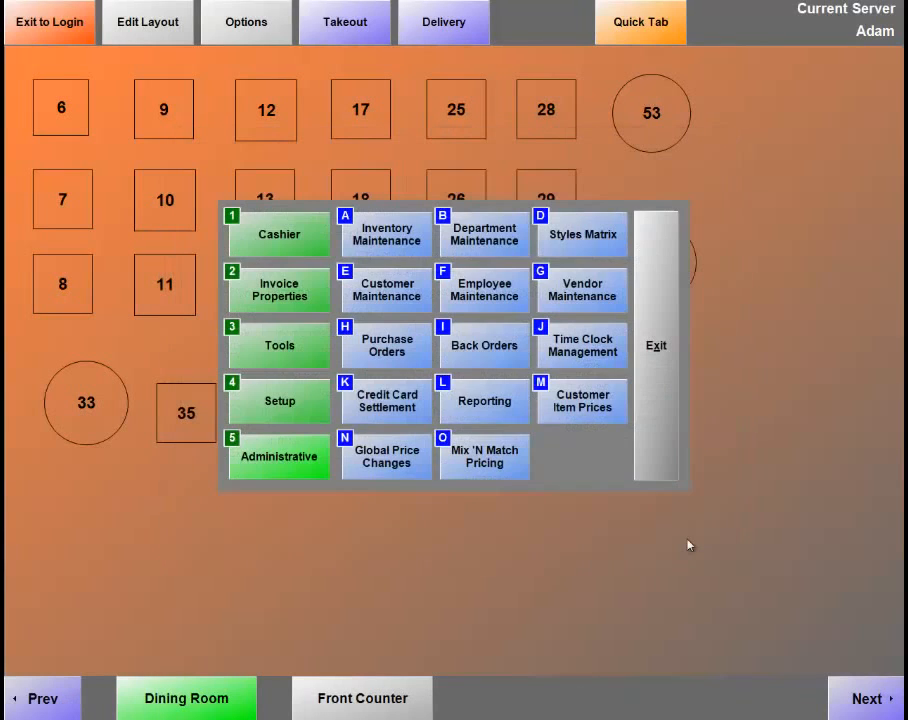
Clock out the current server with their password and cashier ID, entering a 100.00 drawer closing amount.
{"action": "left_click", "coordinate": [270, 242]}
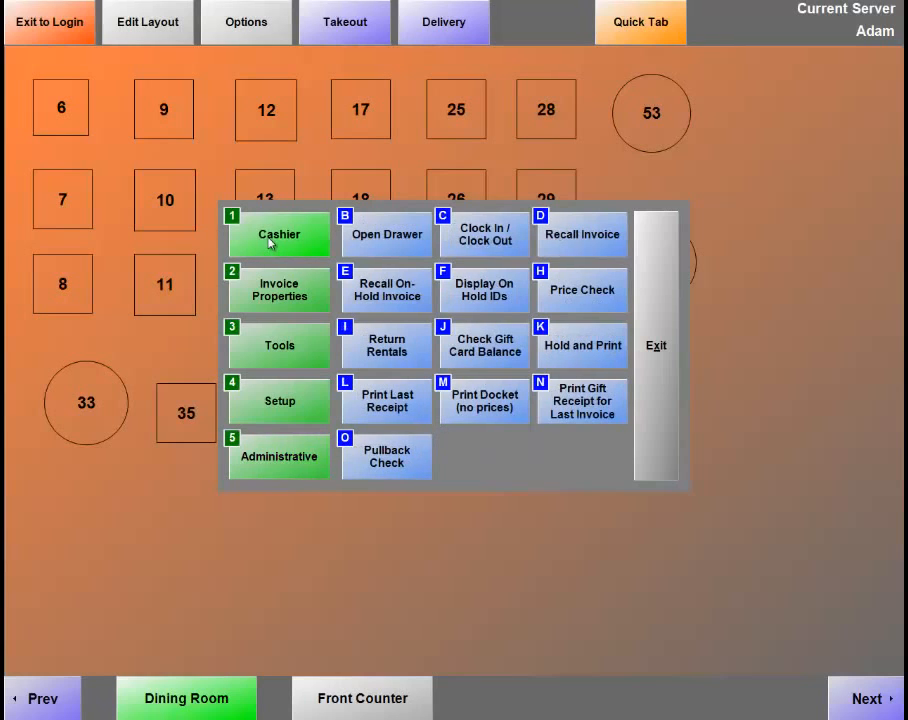
{"action": "left_click", "coordinate": [489, 241]}
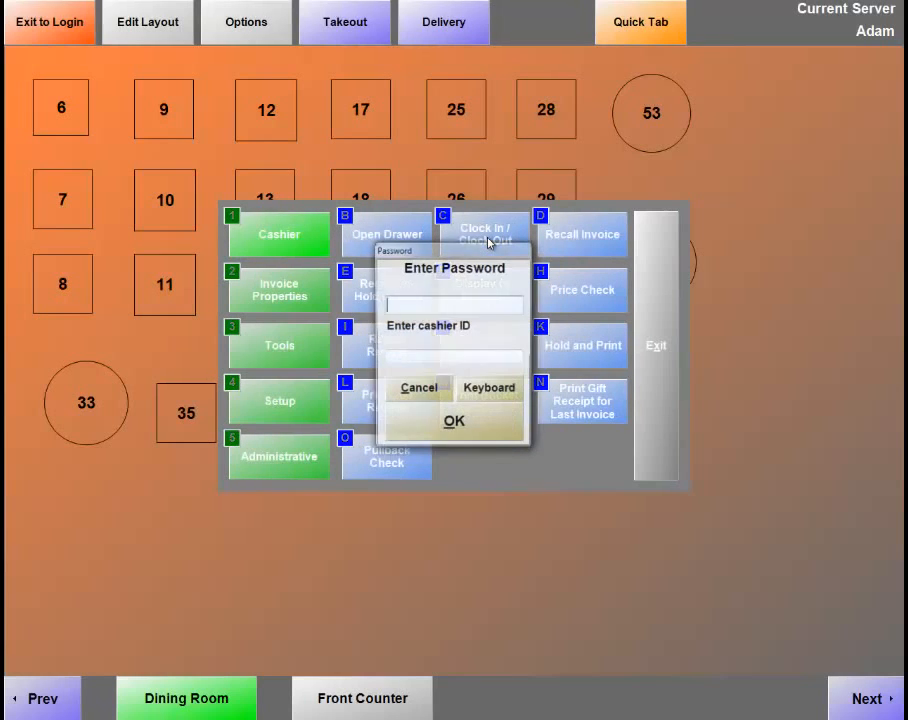
{"action": "type", "text": "****"}
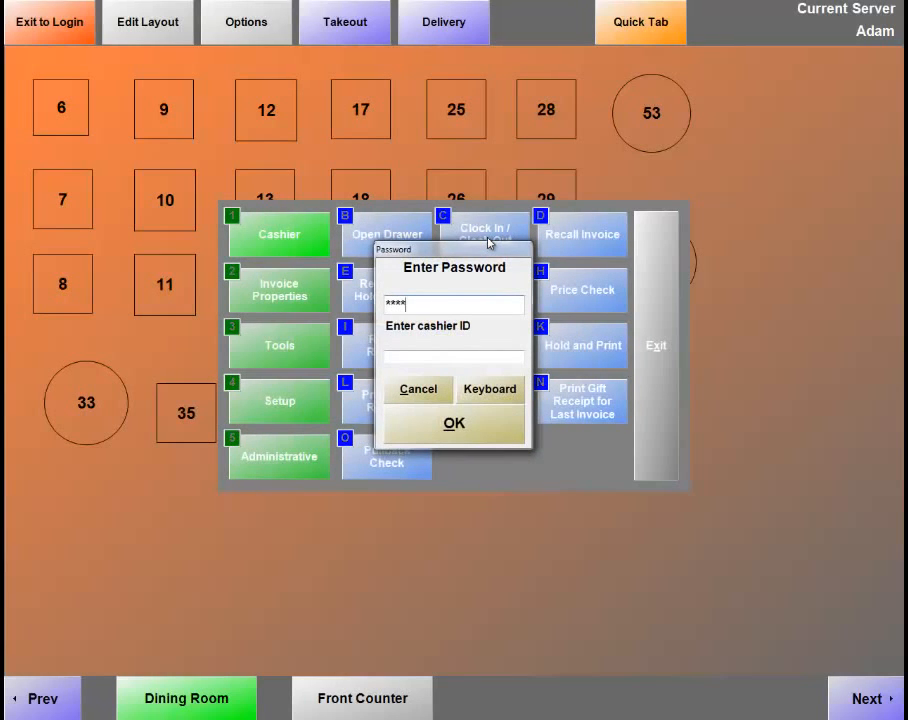
{"action": "key", "text": "Tab"}
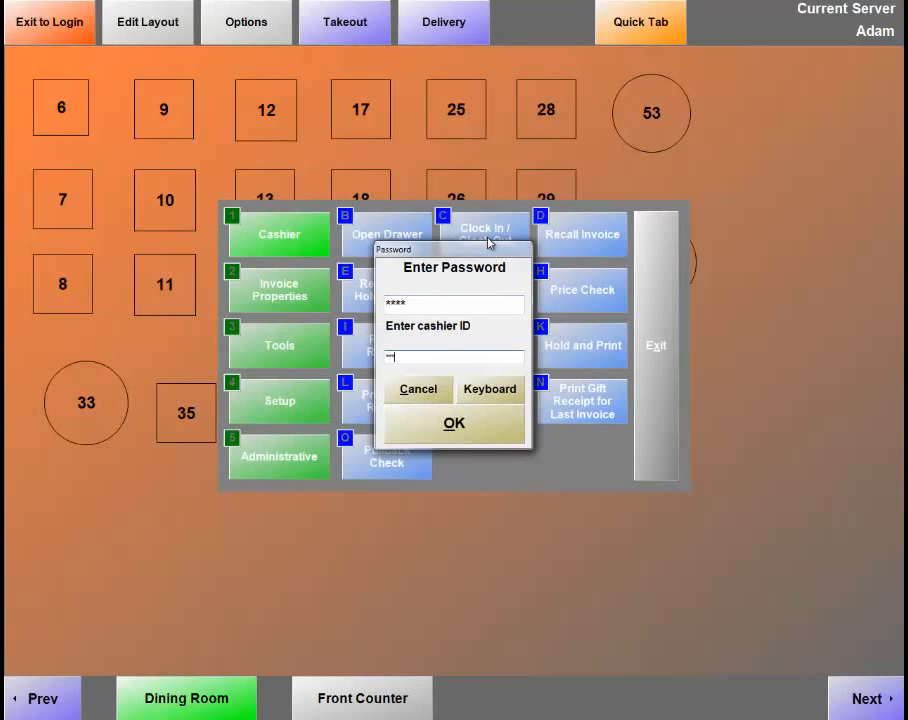
{"action": "type", "text": "***"}
{"action": "key", "text": "Return"}
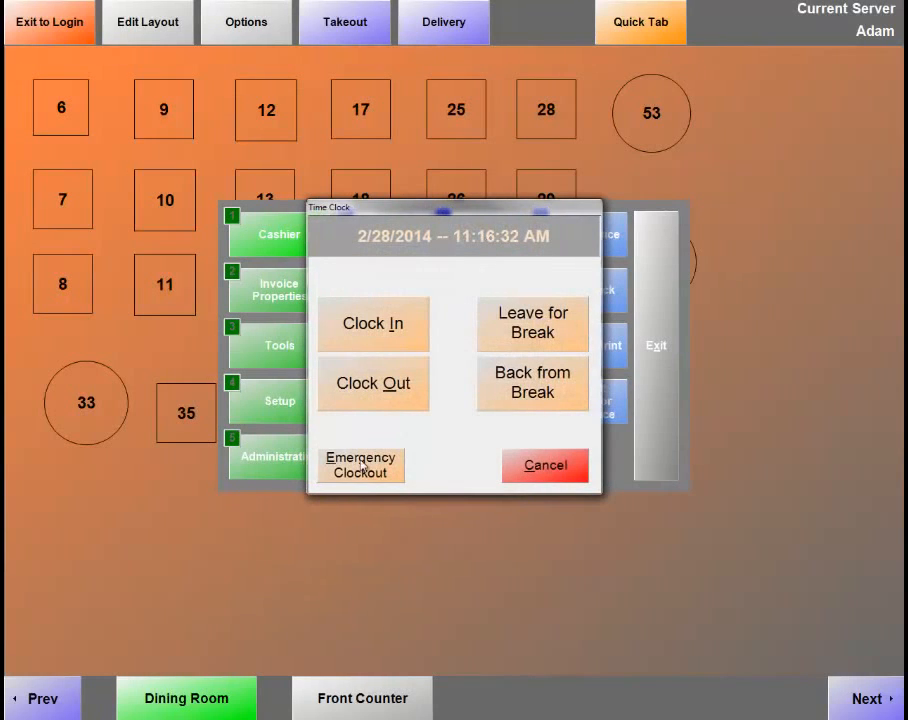
{"action": "left_click", "coordinate": [392, 389]}
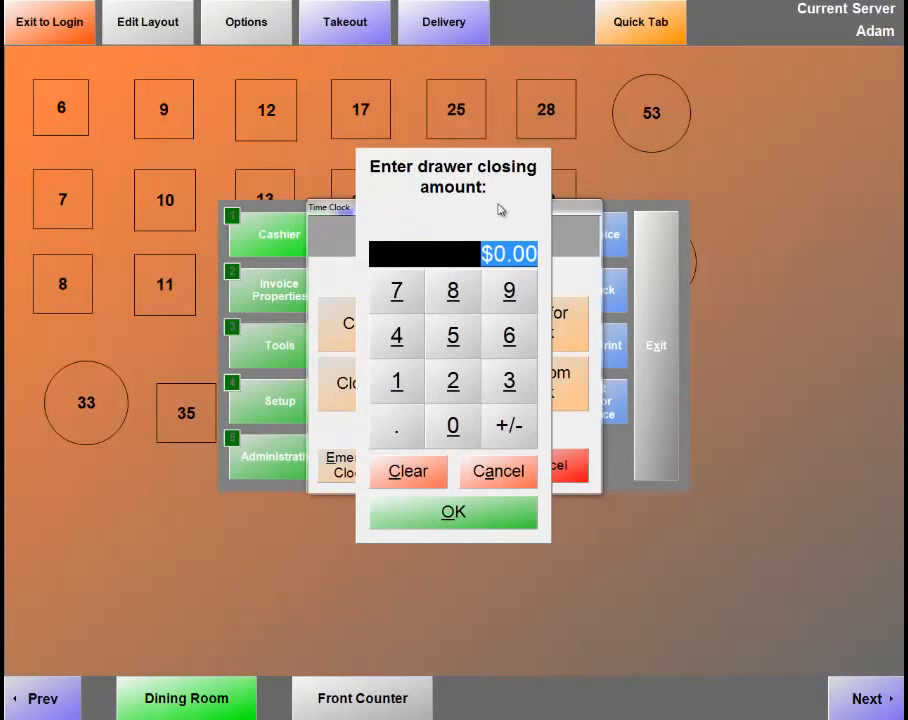
{"action": "type", "text": "100.00"}
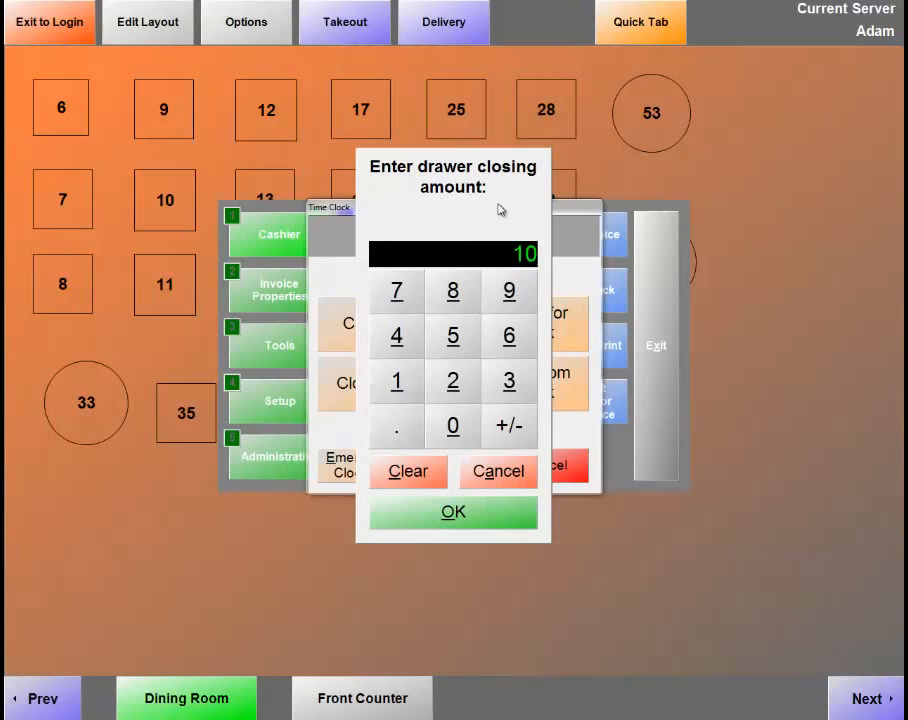
{"action": "left_click", "coordinate": [444, 523]}
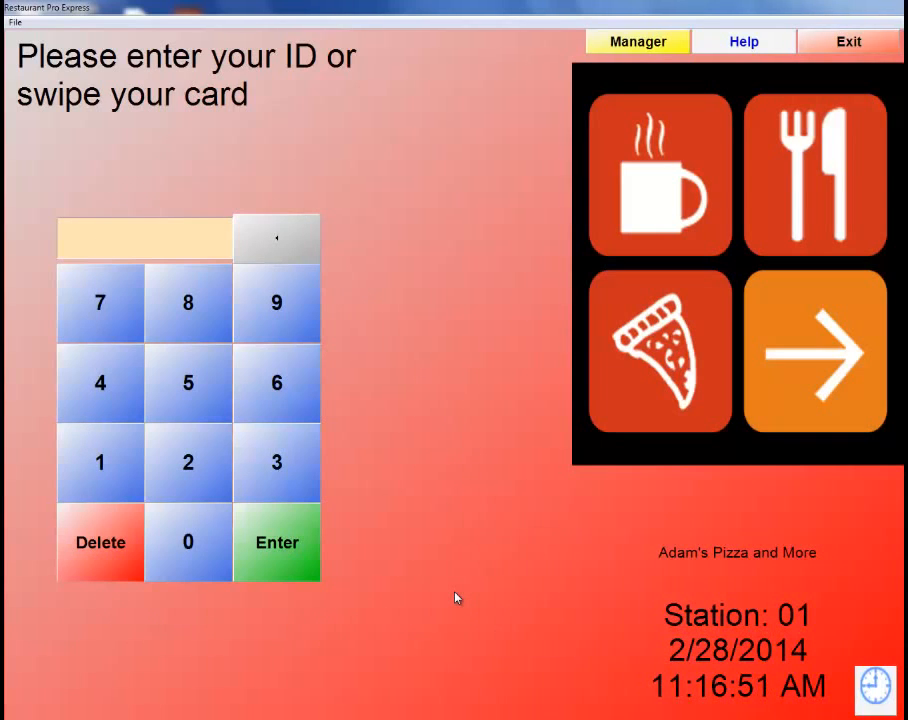
Sign in as manager and reopen the employee's time clock records in Employee Maintenance.
{"action": "left_click", "coordinate": [628, 43]}
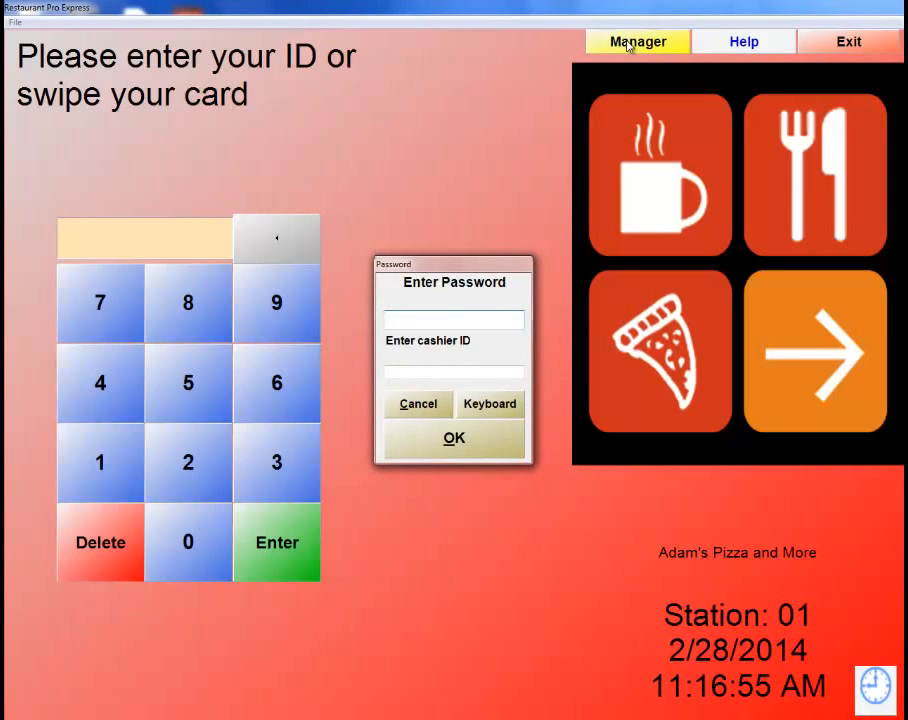
{"action": "type", "text": "*****"}
{"action": "key", "text": "Tab"}
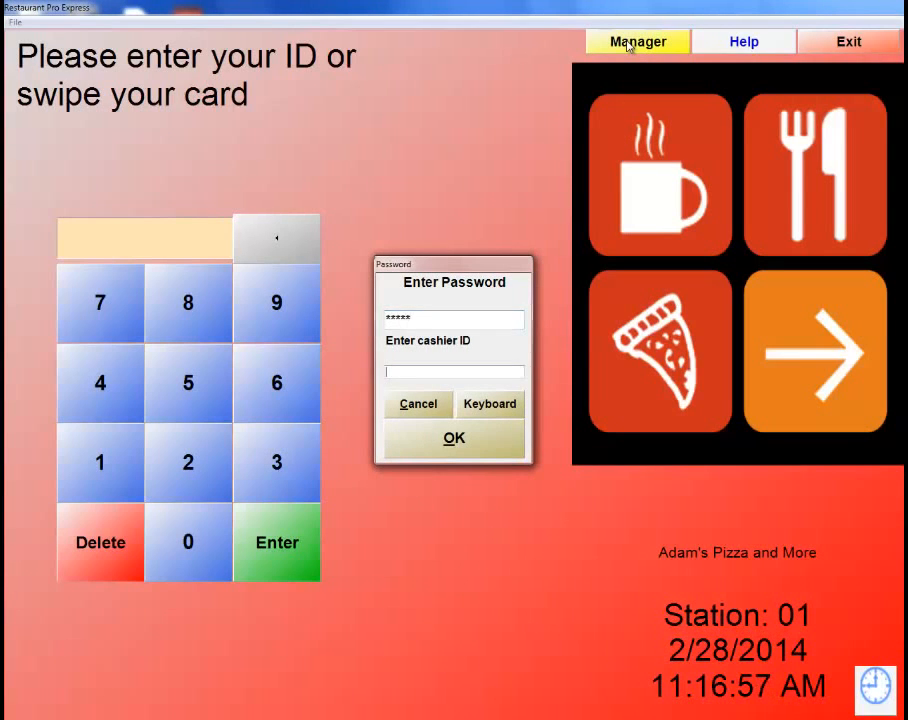
{"action": "key", "text": "Return"}
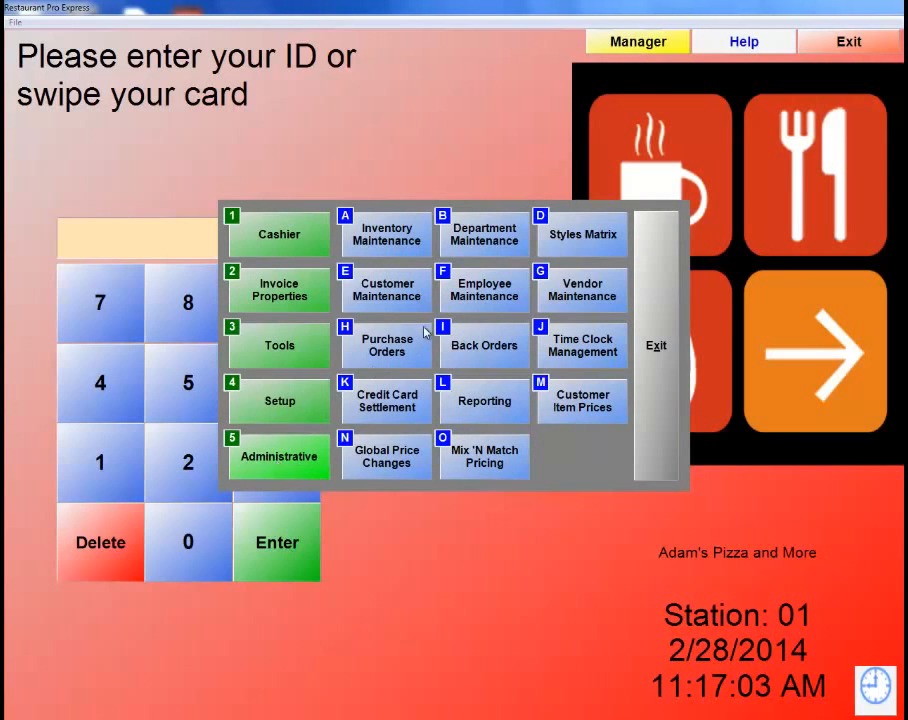
{"action": "left_click", "coordinate": [463, 301]}
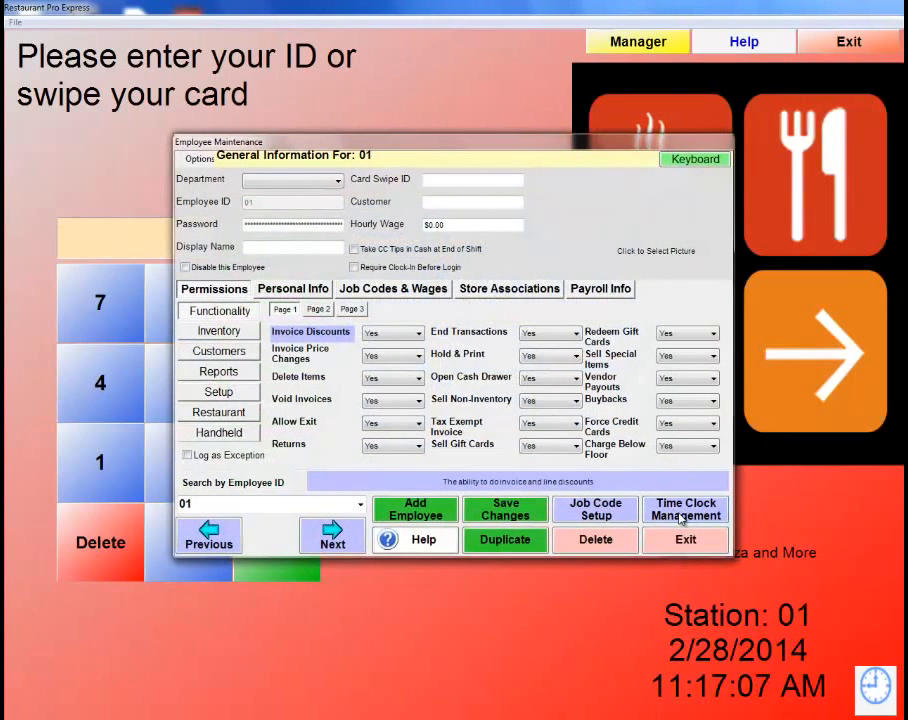
{"action": "left_click", "coordinate": [681, 515]}
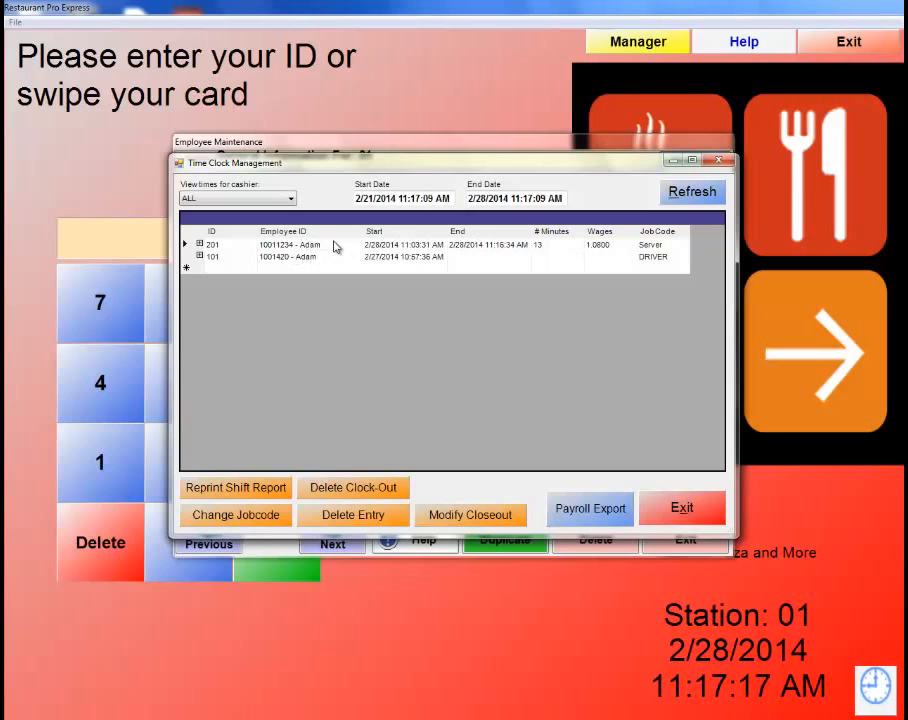
Change shift 201's start time to 8:03:31 AM, making it 193 minutes and 16.0800 wages.
{"action": "left_click", "coordinate": [410, 248]}
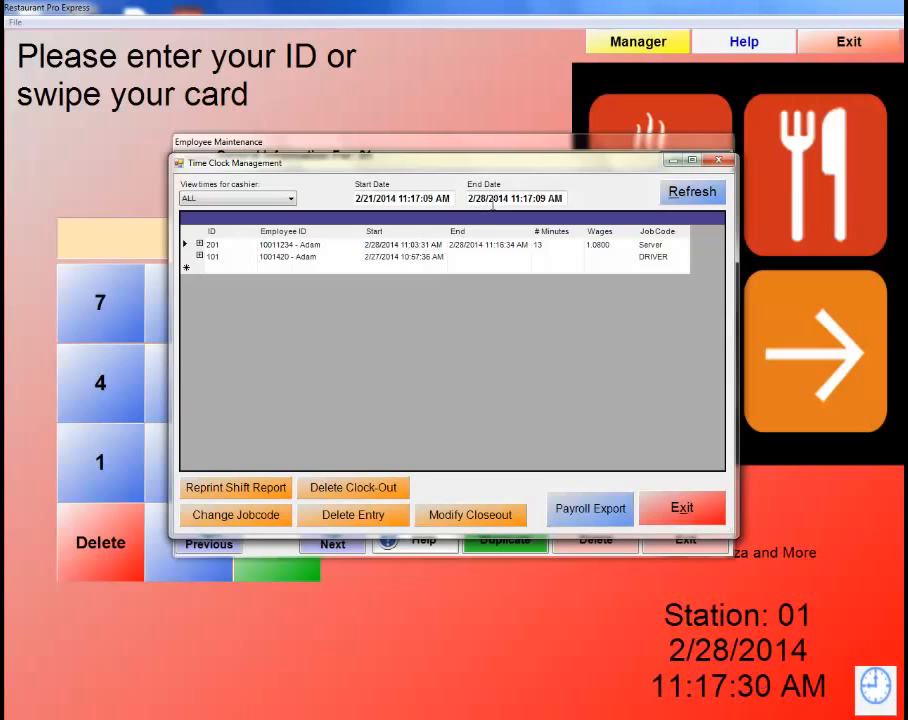
{"action": "key", "text": "BackSpace"}
{"action": "key", "text": "BackSpace"}
{"action": "type", "text": "8"}
{"action": "left_click", "coordinate": [556, 248]}
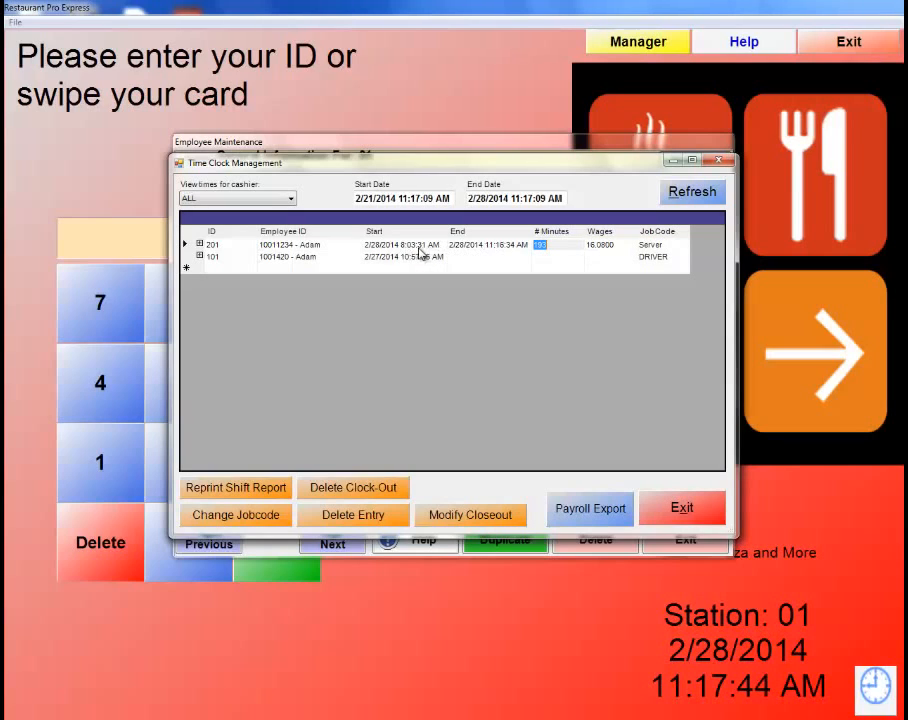
Check the cashier filter list, leaving it on ALL, and close the time clock records.
{"action": "left_click", "coordinate": [283, 200]}
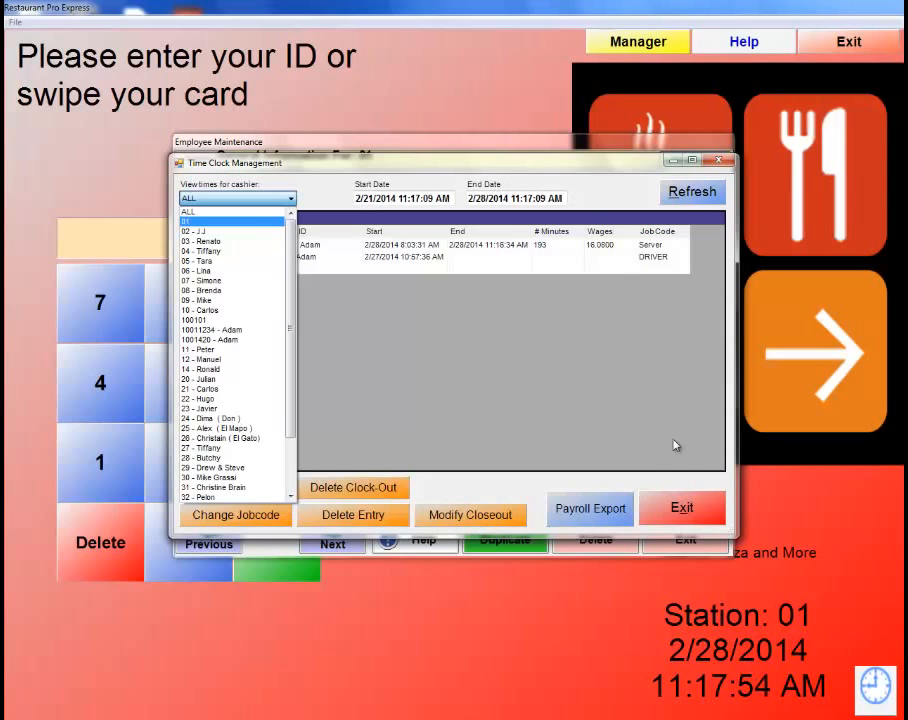
{"action": "left_click", "coordinate": [694, 514]}
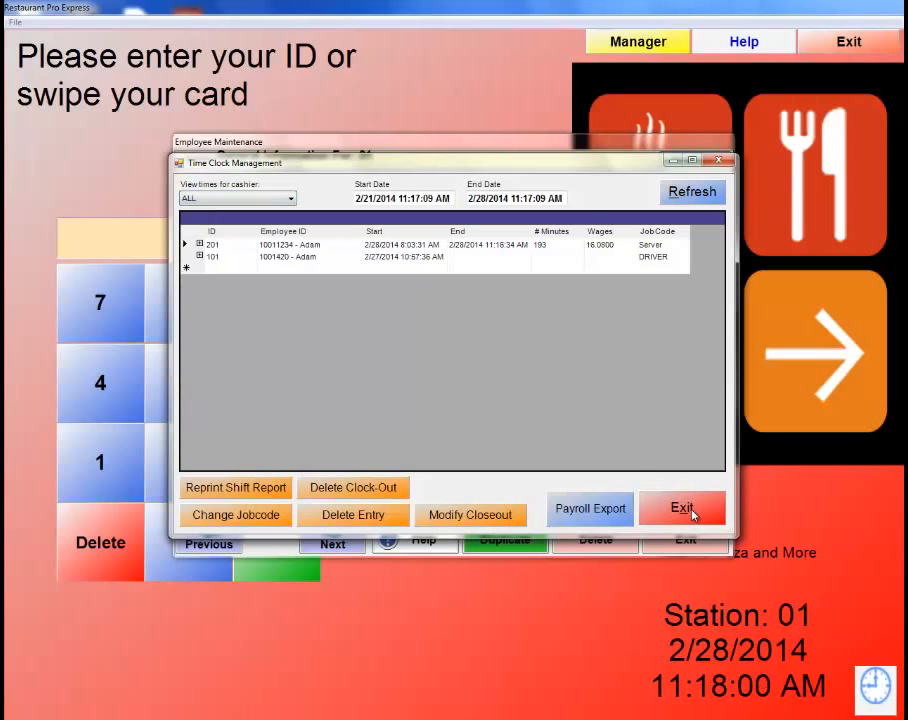
{"action": "left_click", "coordinate": [694, 512]}
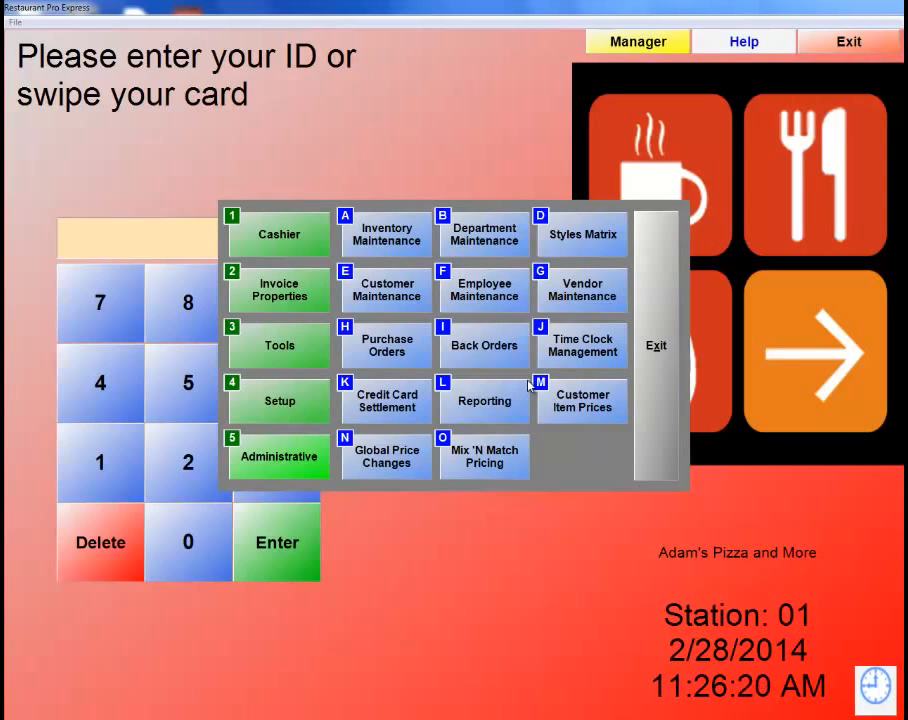
Look up and load the second saved customer in Customer Maintenance and view their Extended Info page.
{"action": "left_click", "coordinate": [395, 289]}
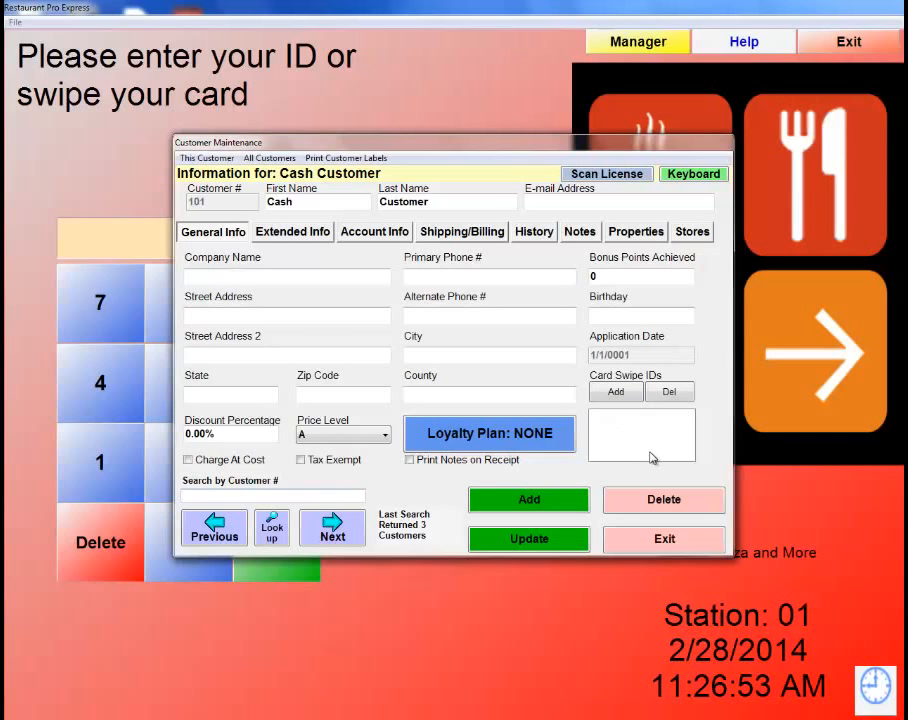
{"action": "left_click", "coordinate": [276, 540]}
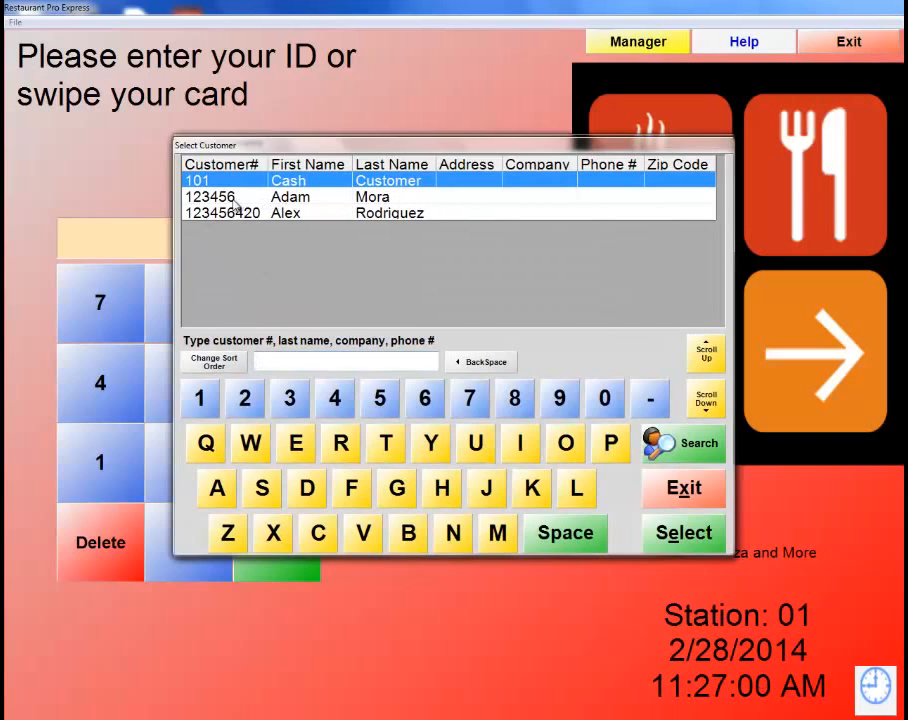
{"action": "double_click", "coordinate": [322, 198]}
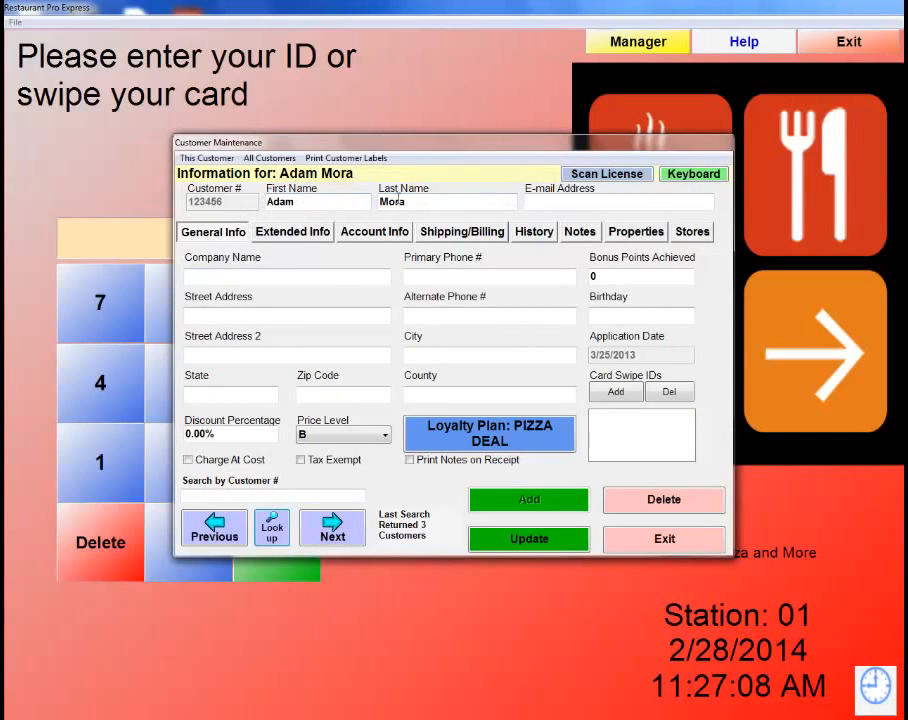
{"action": "left_click", "coordinate": [542, 200]}
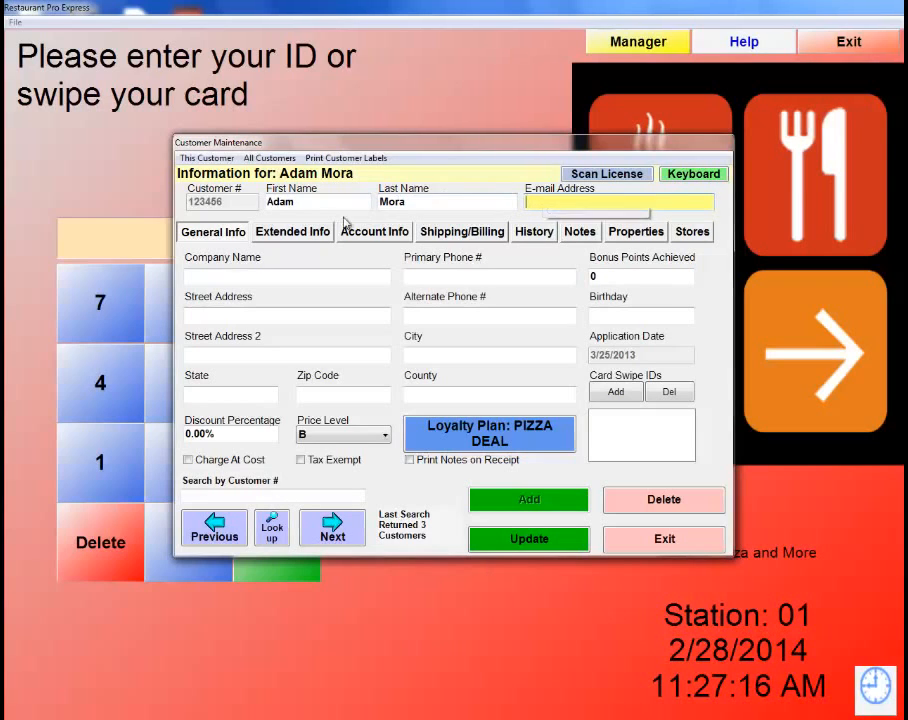
{"action": "left_click", "coordinate": [288, 234]}
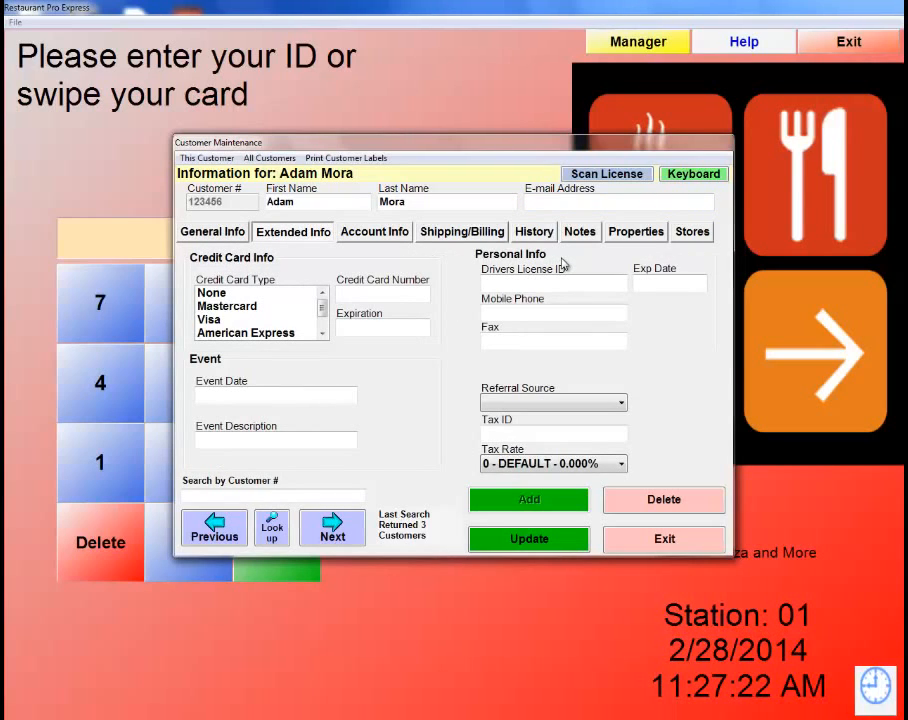
Review the customer's account, shipping/billing, purchase history, notes, stores and general info pages.
{"action": "left_click", "coordinate": [390, 232]}
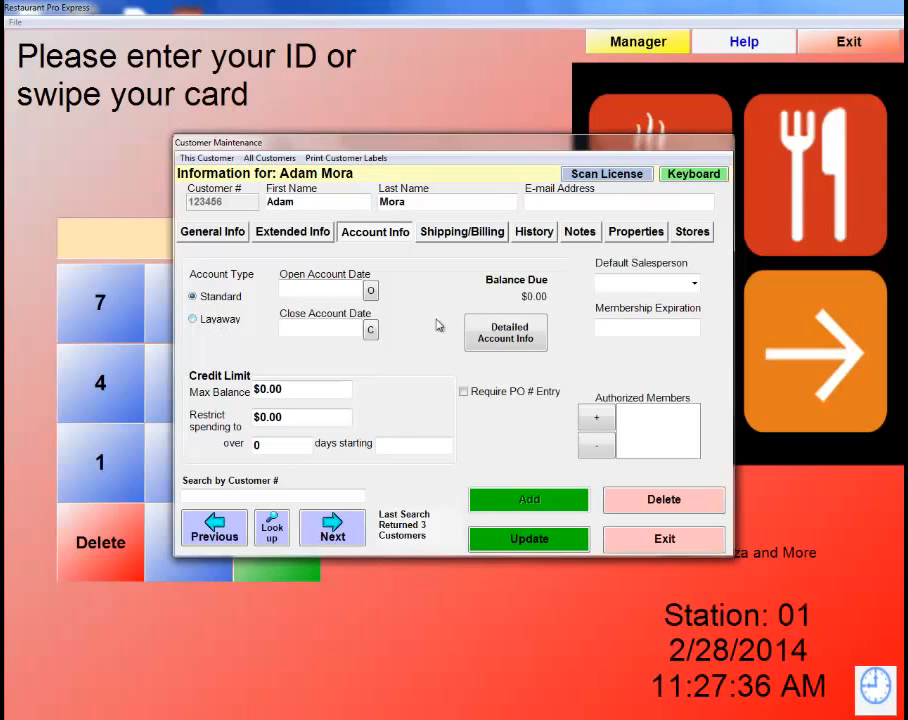
{"action": "left_click", "coordinate": [470, 238]}
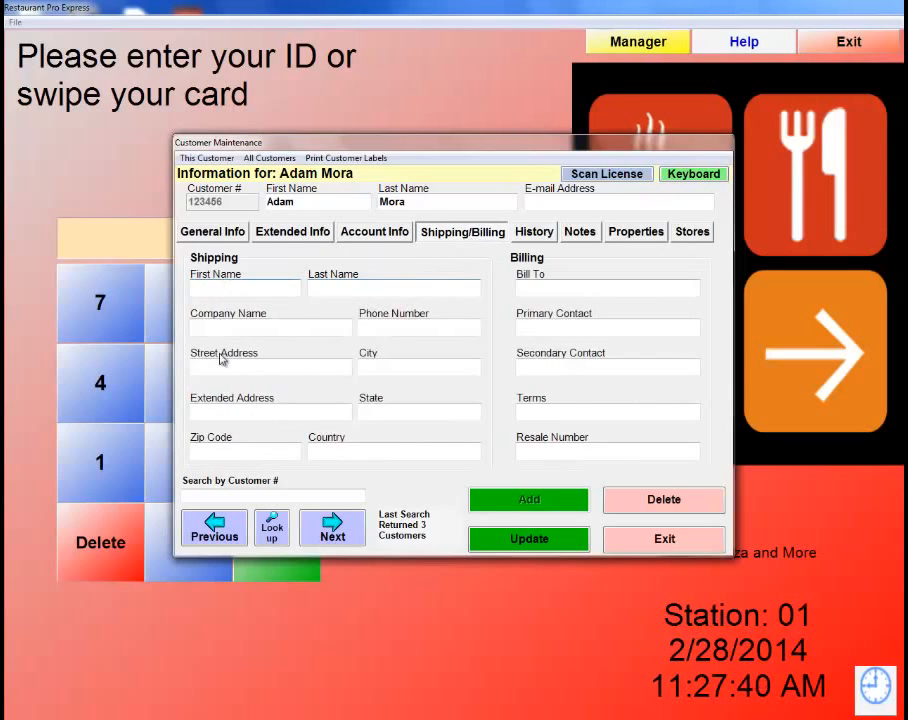
{"action": "left_click", "coordinate": [528, 236]}
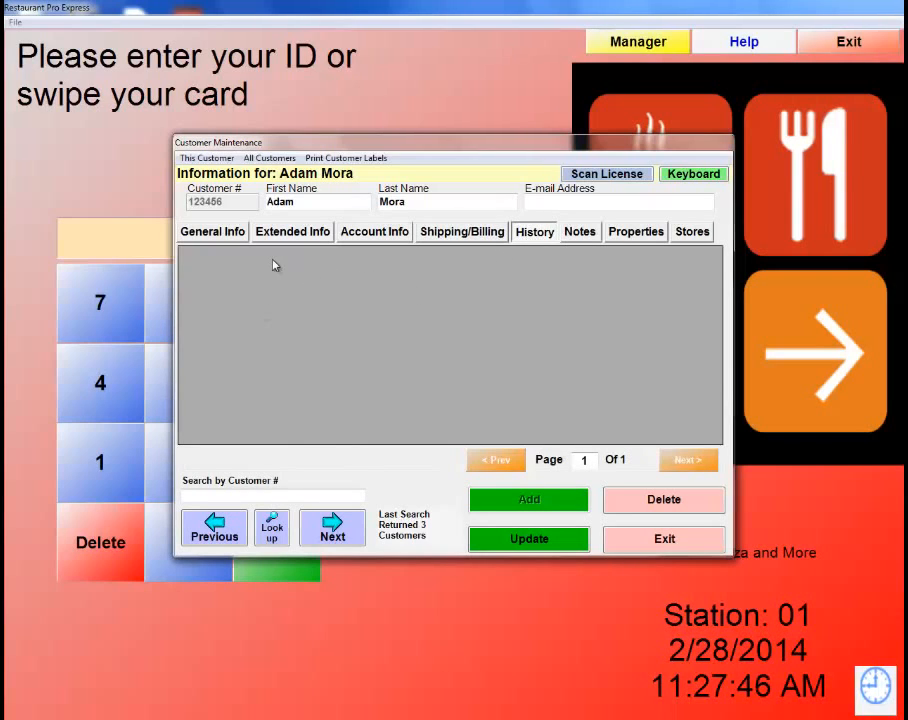
{"action": "left_click", "coordinate": [573, 240]}
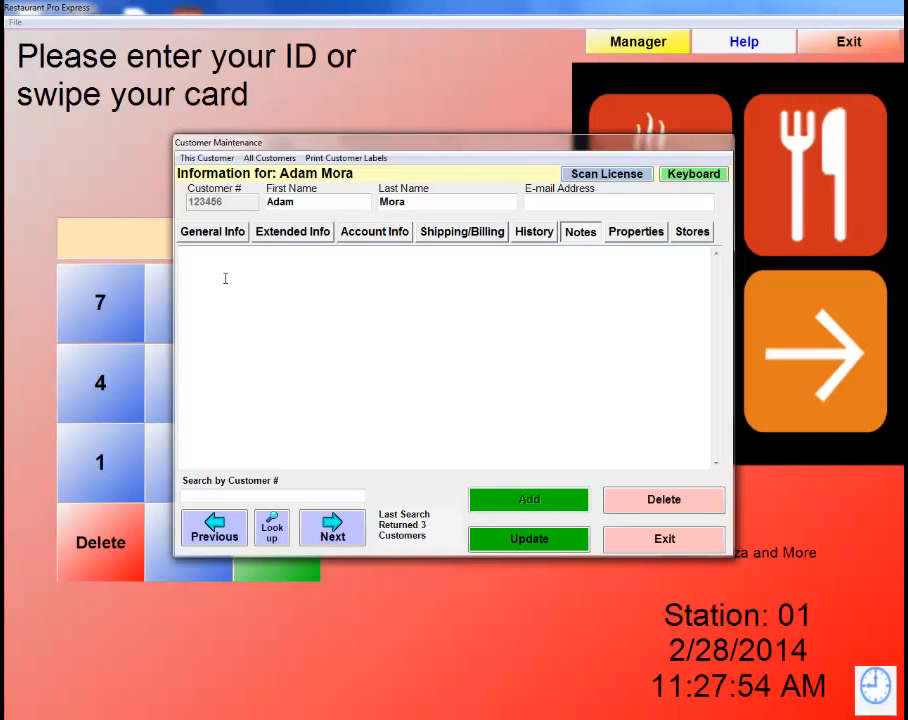
{"action": "left_click", "coordinate": [693, 233]}
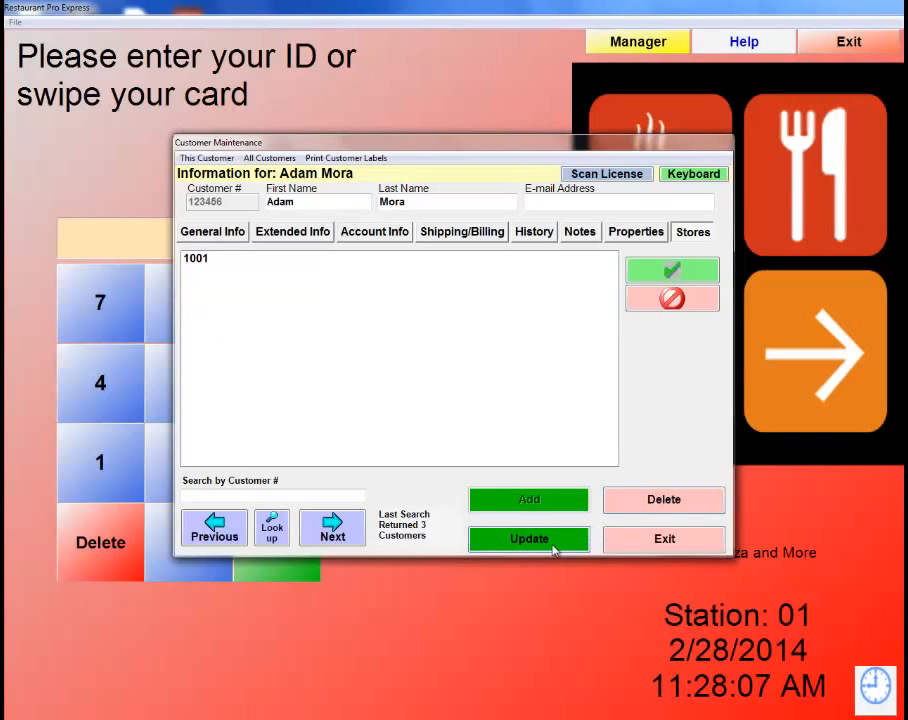
{"action": "left_click", "coordinate": [223, 239]}
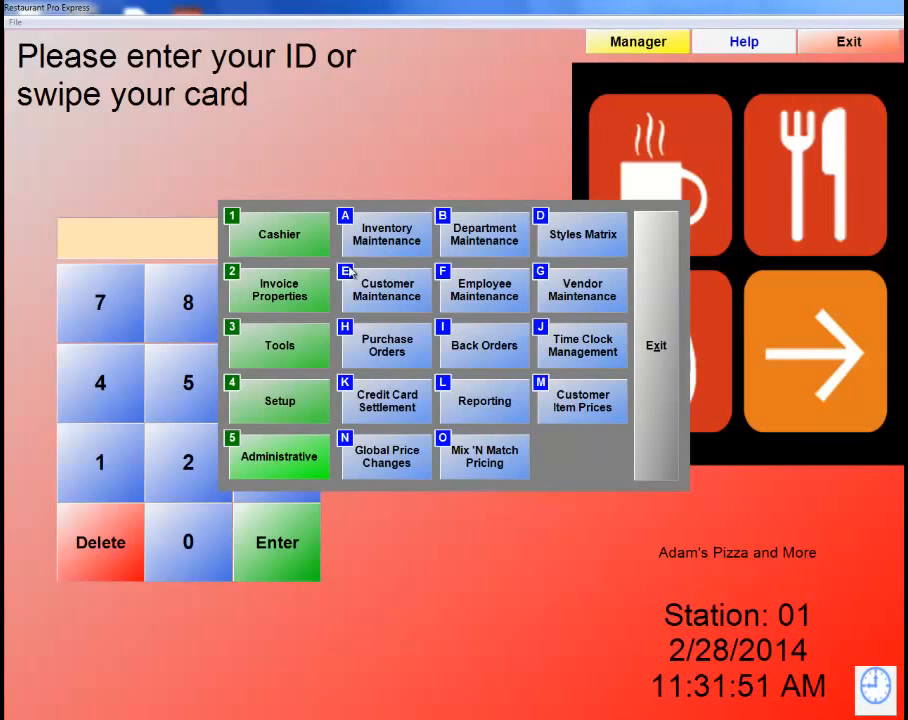
Open Setup > Customer Loyalty > Loyalty Incentives to view the existing pizza DEAL incentive.
{"action": "left_click", "coordinate": [283, 405]}
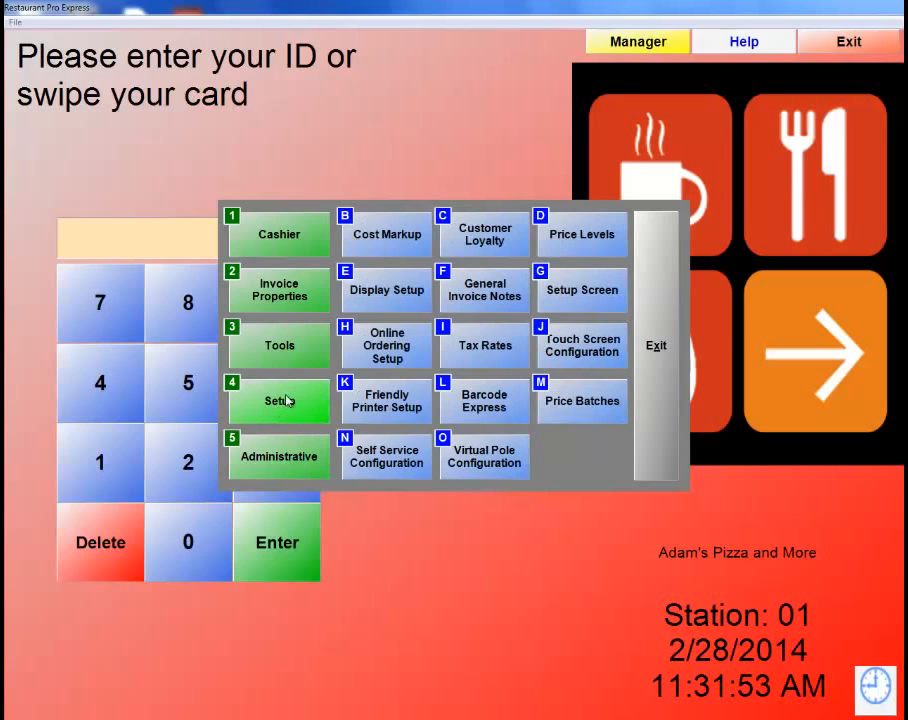
{"action": "left_click", "coordinate": [470, 237]}
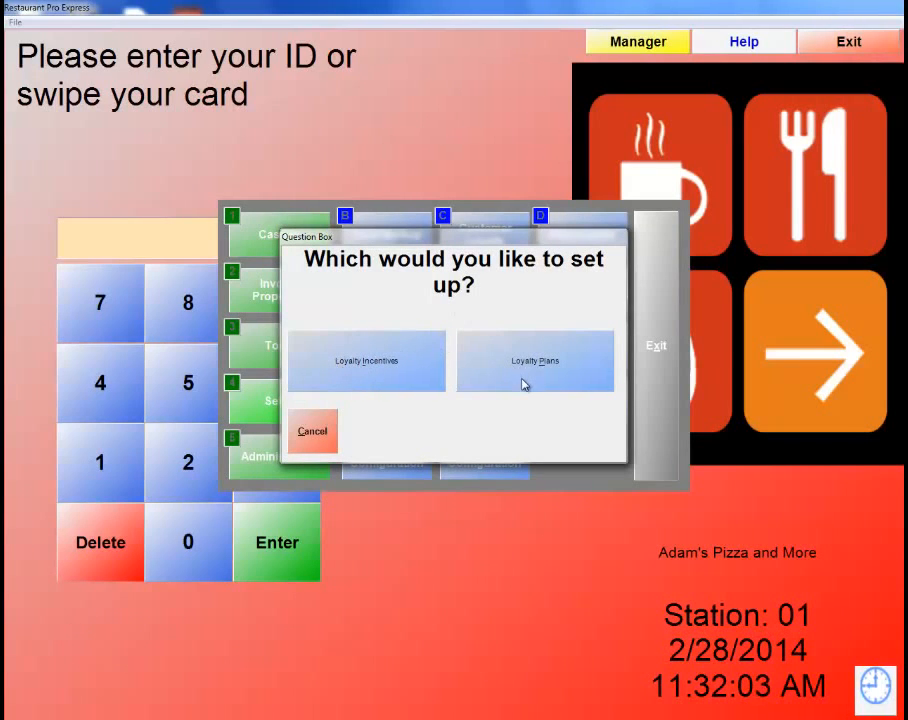
{"action": "left_click", "coordinate": [357, 381]}
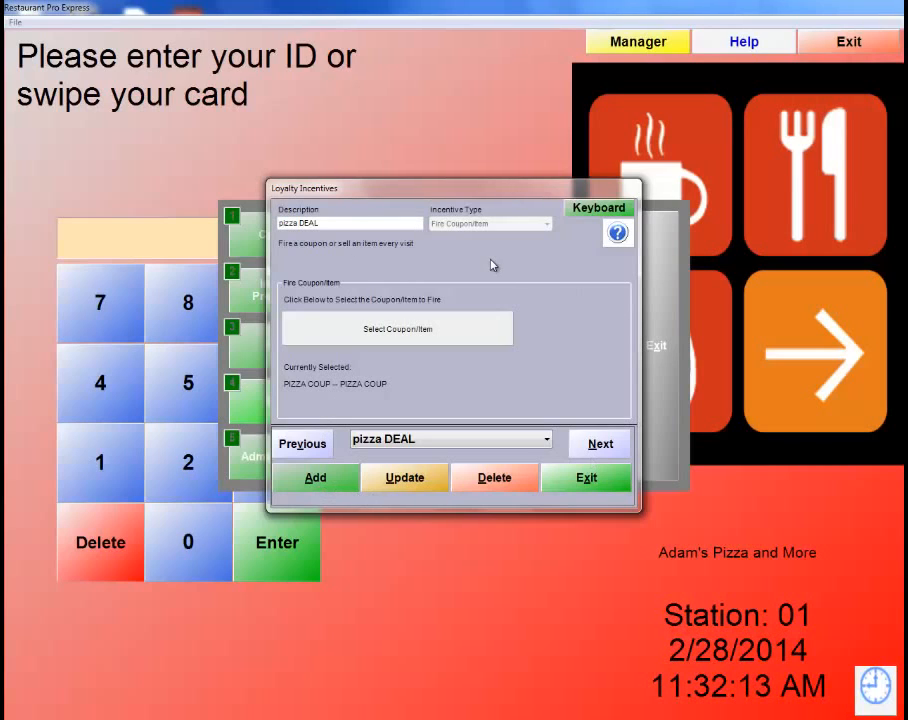
Add a new incentive, previewing Birthday Bonus, Frequency Discount and Fire Coupon/Item types before keeping Points Reward.
{"action": "left_click", "coordinate": [314, 480]}
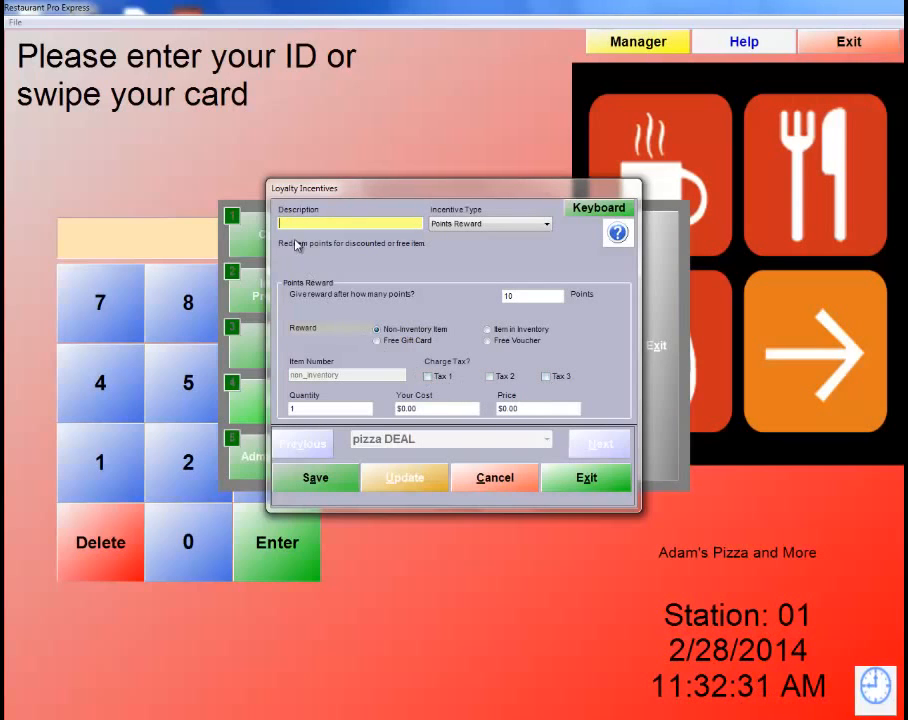
{"action": "left_click", "coordinate": [537, 224]}
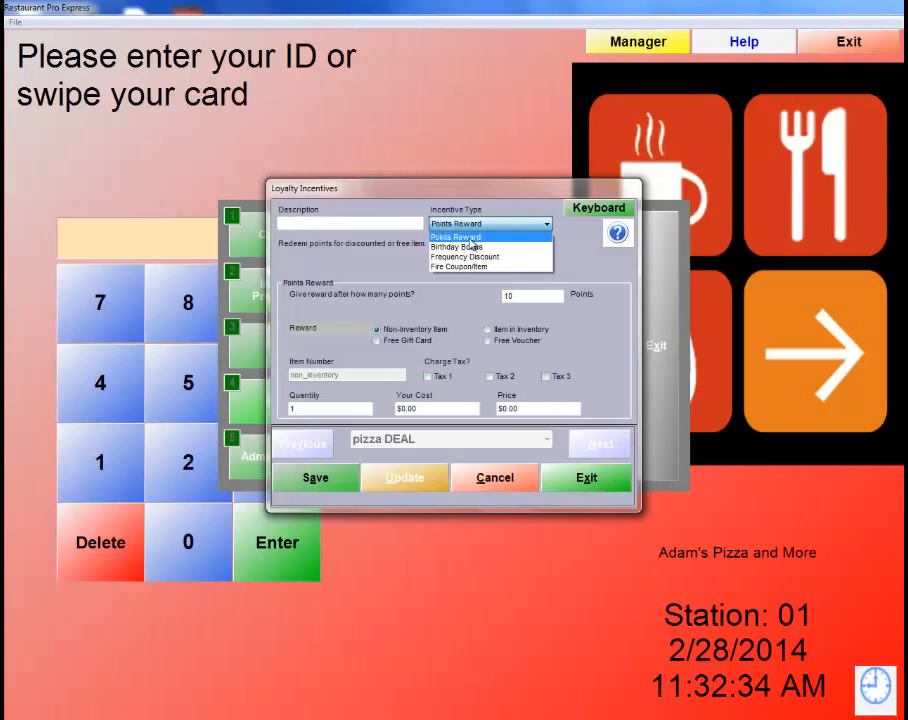
{"action": "left_click", "coordinate": [470, 246]}
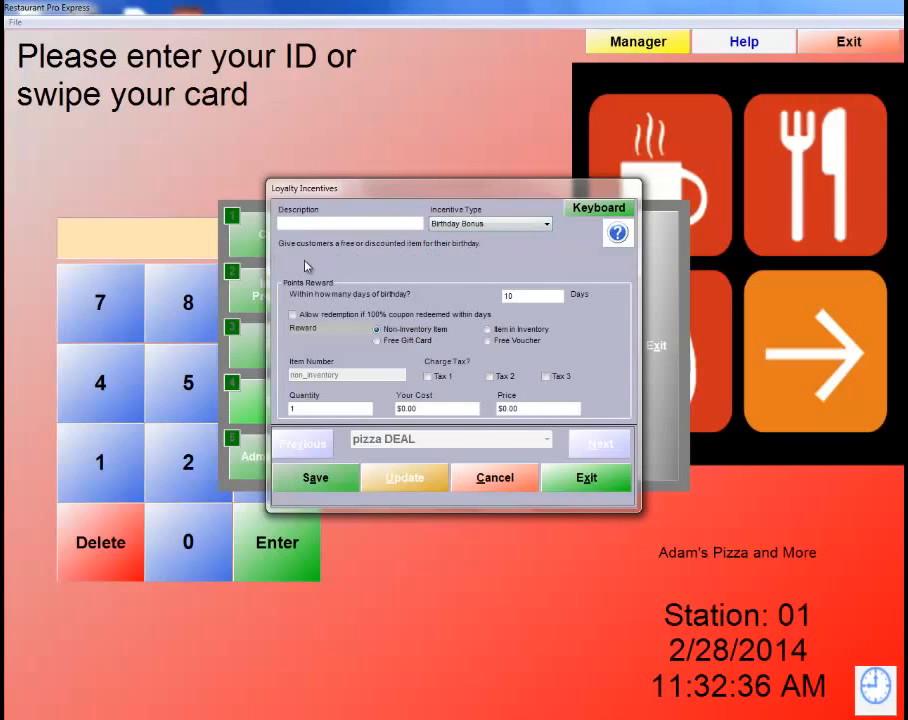
{"action": "left_click", "coordinate": [522, 225]}
{"action": "left_click", "coordinate": [479, 261]}
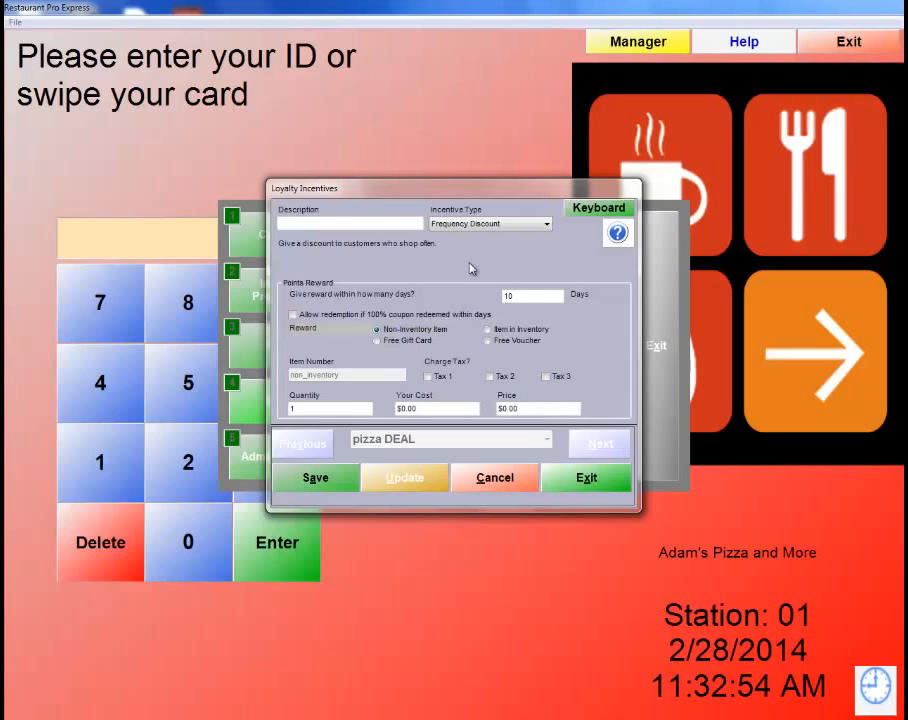
{"action": "left_click", "coordinate": [500, 224]}
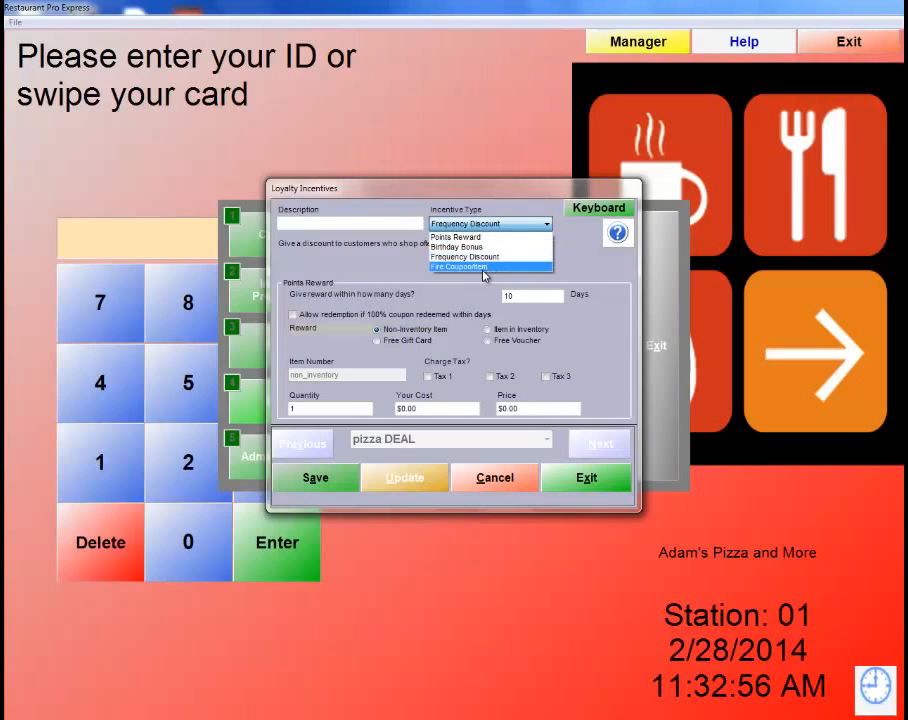
{"action": "left_click", "coordinate": [484, 267]}
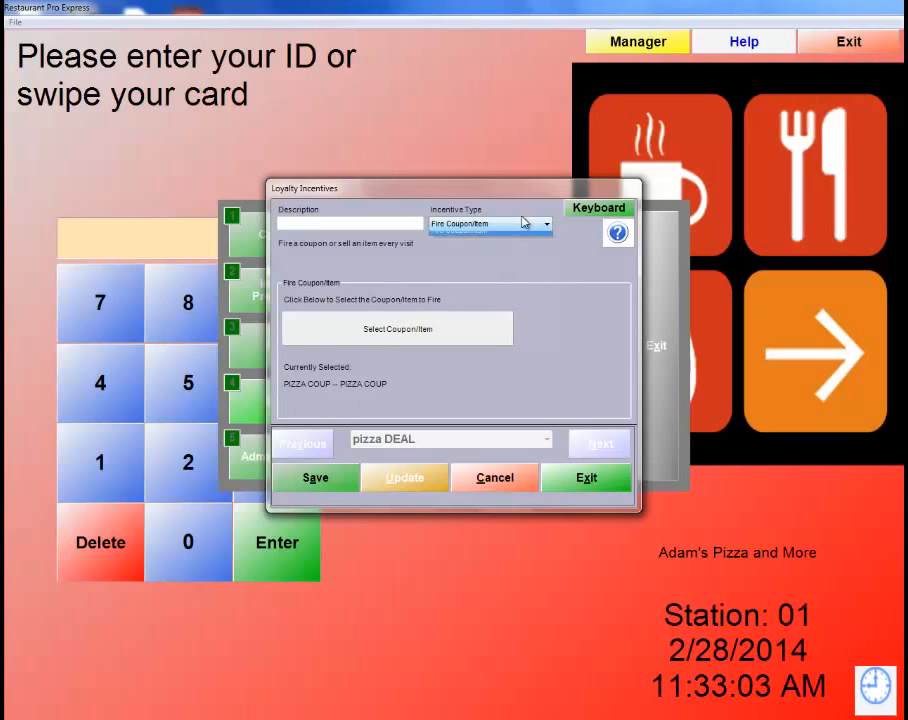
{"action": "left_click", "coordinate": [522, 223]}
{"action": "left_click", "coordinate": [460, 238]}
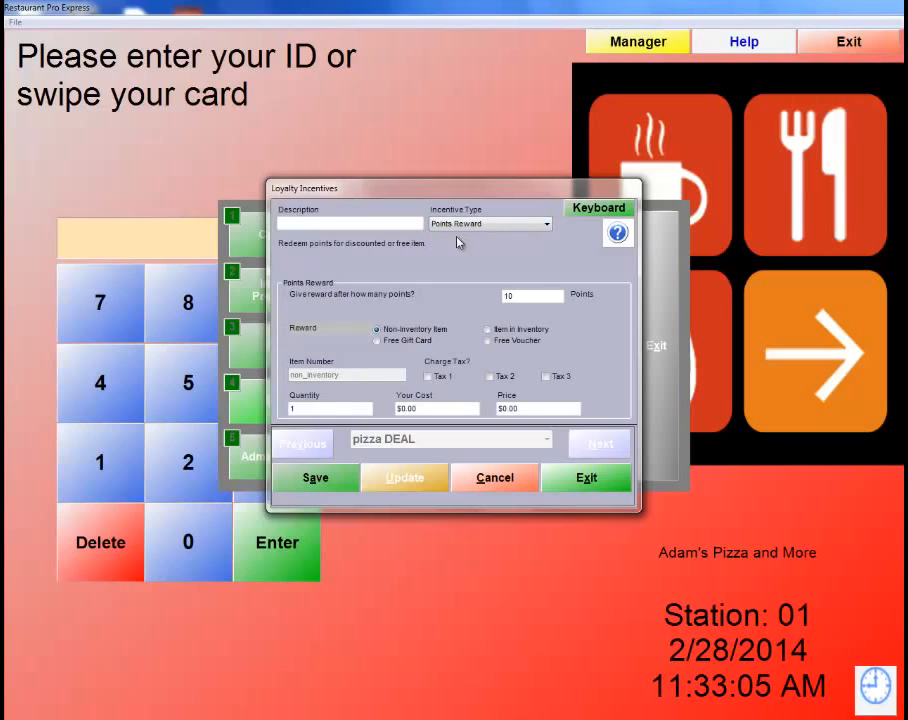
Name it Free Voucher with a 5-point threshold and $5.00 free voucher reward, save, and close.
{"action": "left_click", "coordinate": [320, 224]}
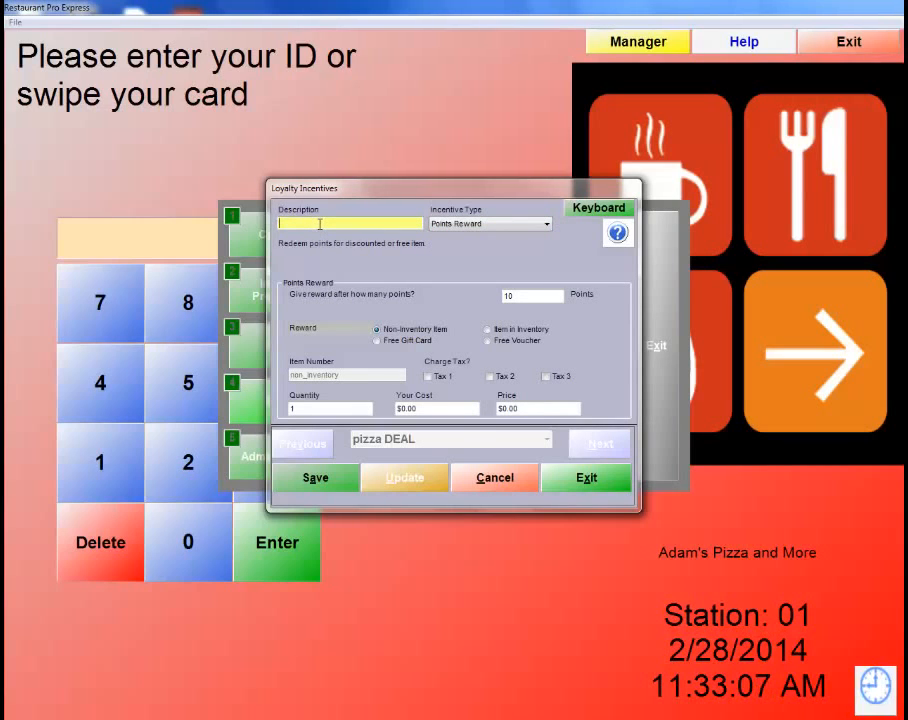
{"action": "type", "text": "Free Voucher"}
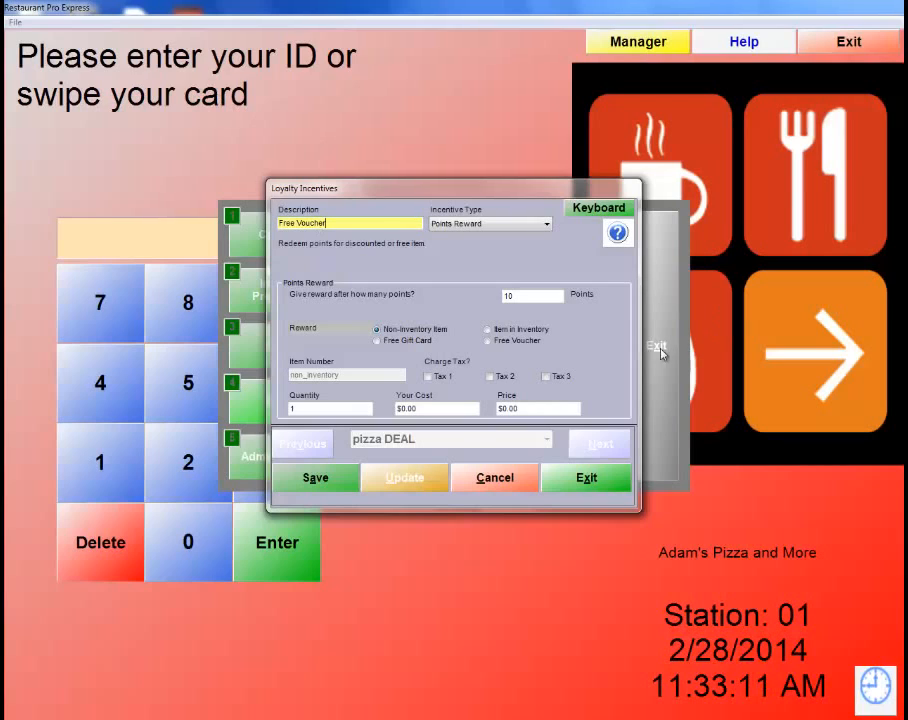
{"action": "key", "text": "Tab"}
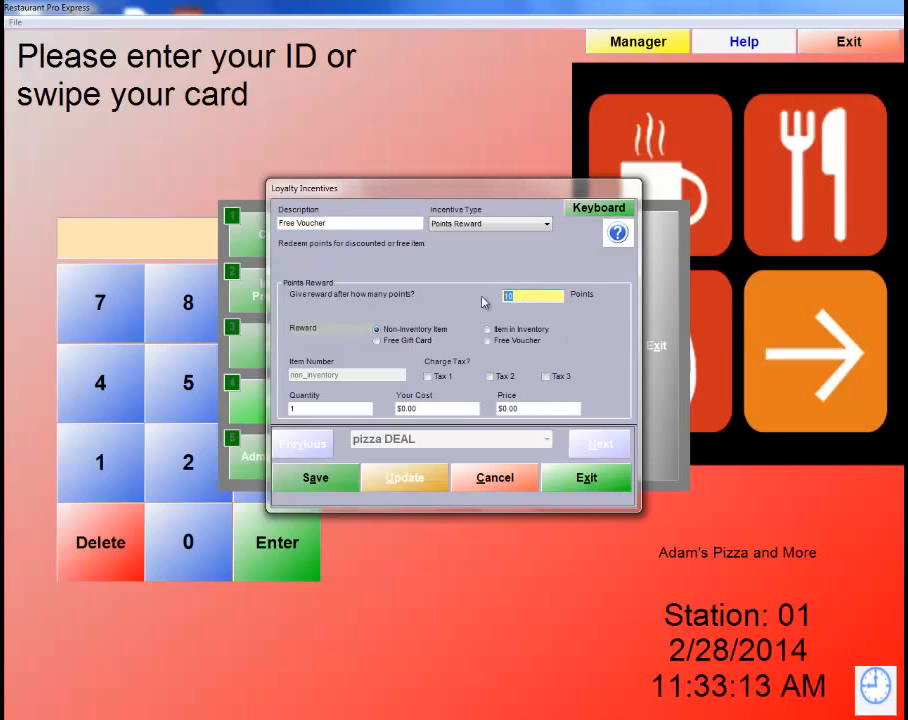
{"action": "key", "text": "BackSpace"}
{"action": "type", "text": "5"}
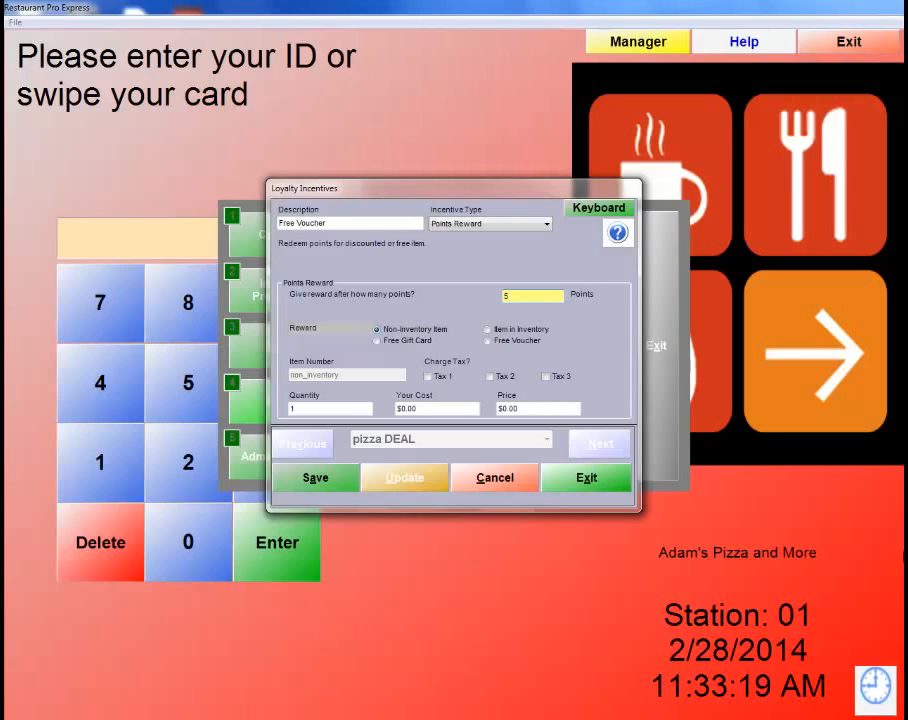
{"action": "left_click", "coordinate": [488, 340]}
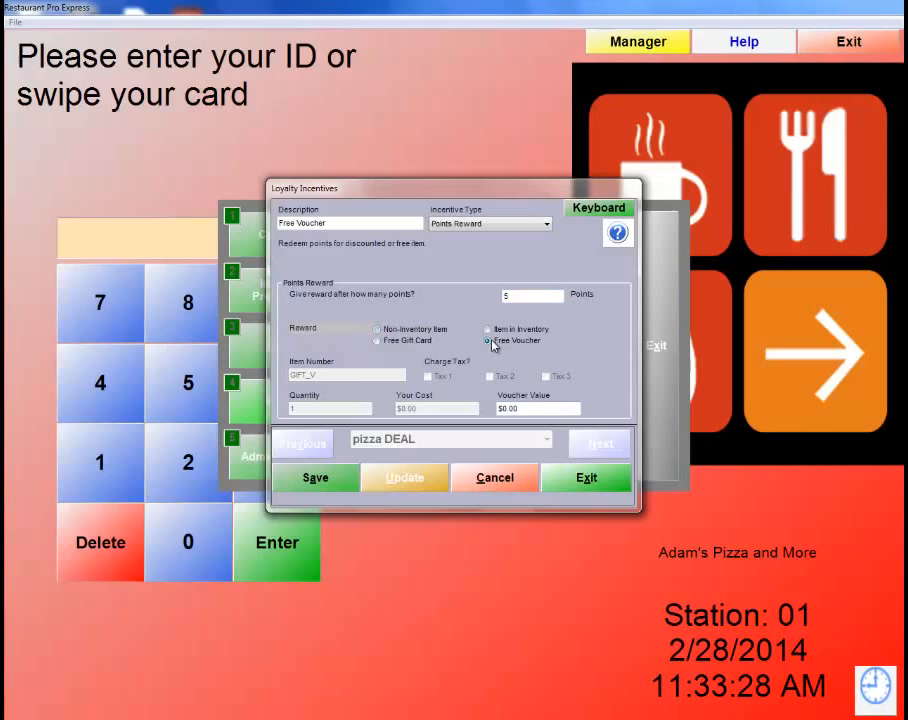
{"action": "left_click", "coordinate": [510, 408]}
{"action": "type", "text": "5.0"}
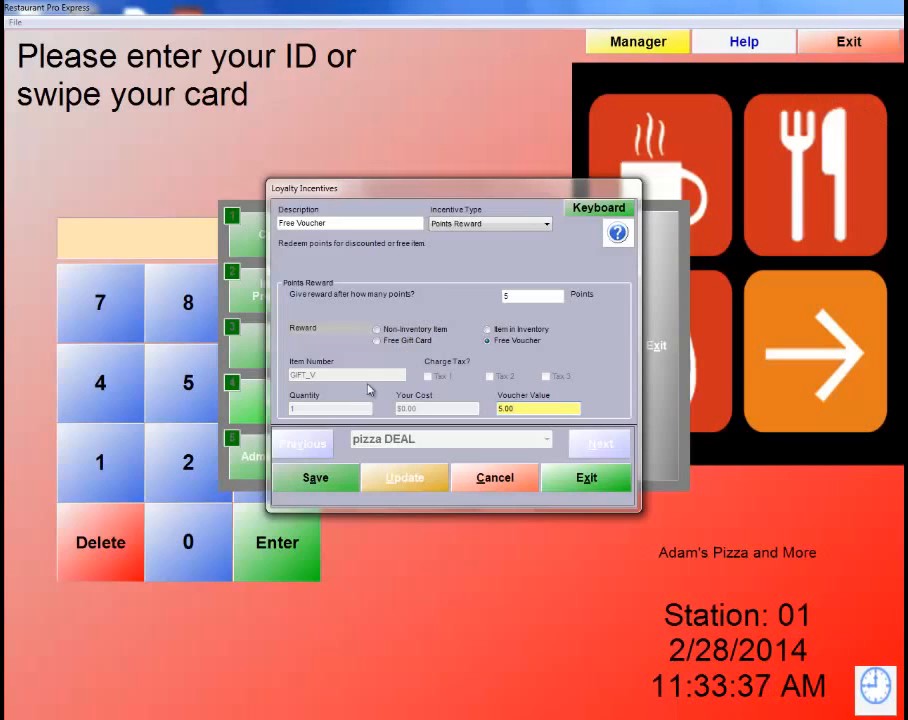
{"action": "left_click", "coordinate": [325, 478]}
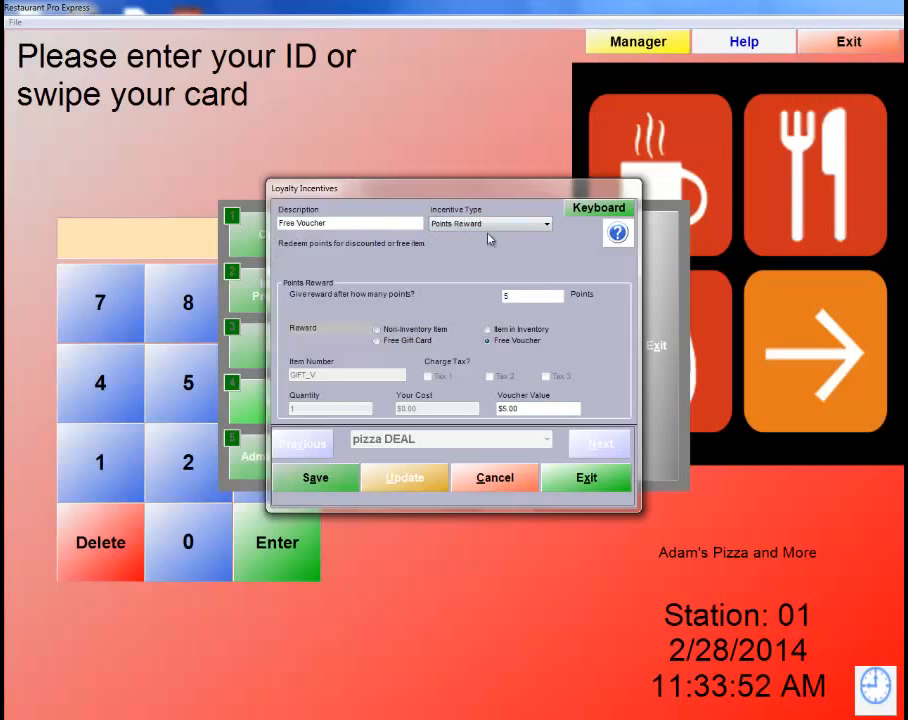
{"action": "left_click", "coordinate": [329, 477]}
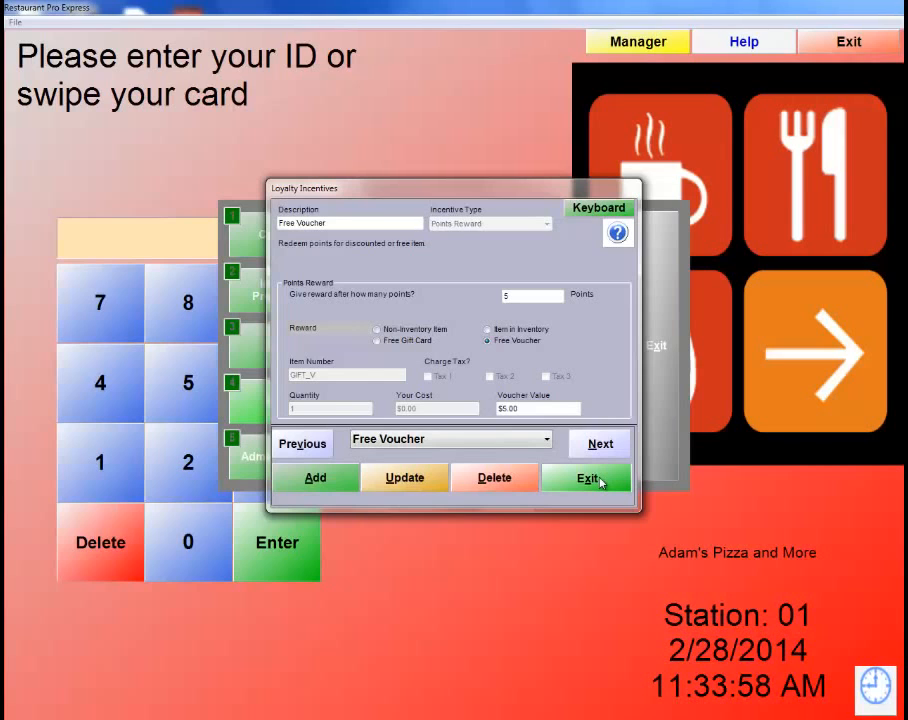
{"action": "left_click", "coordinate": [601, 483]}
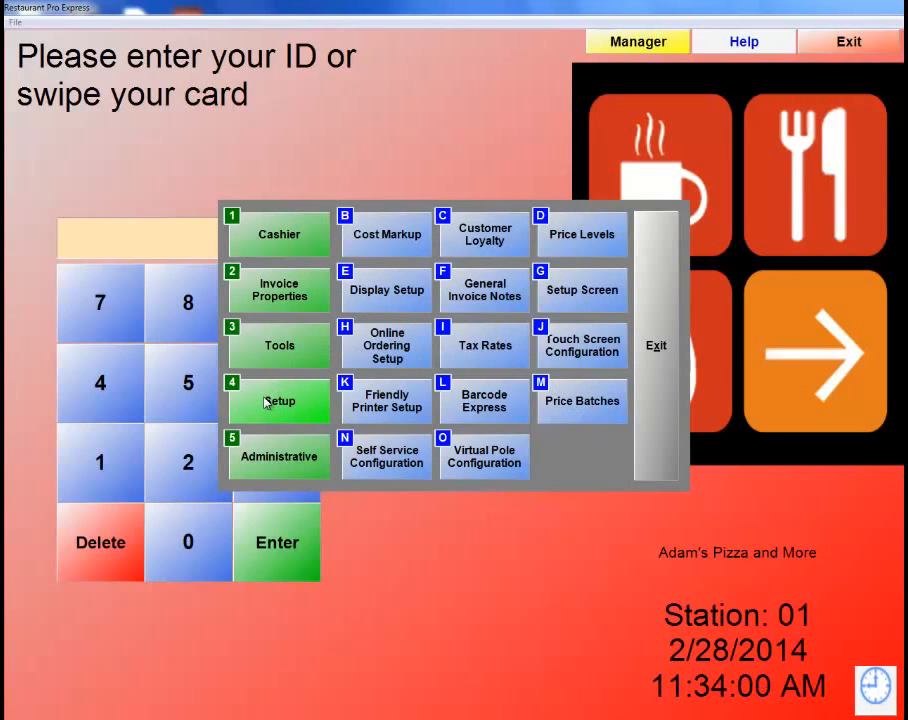
Create a Free Voucher loyalty plan that accumulates points and includes the Free Voucher incentive with prompting.
{"action": "left_click", "coordinate": [470, 234]}
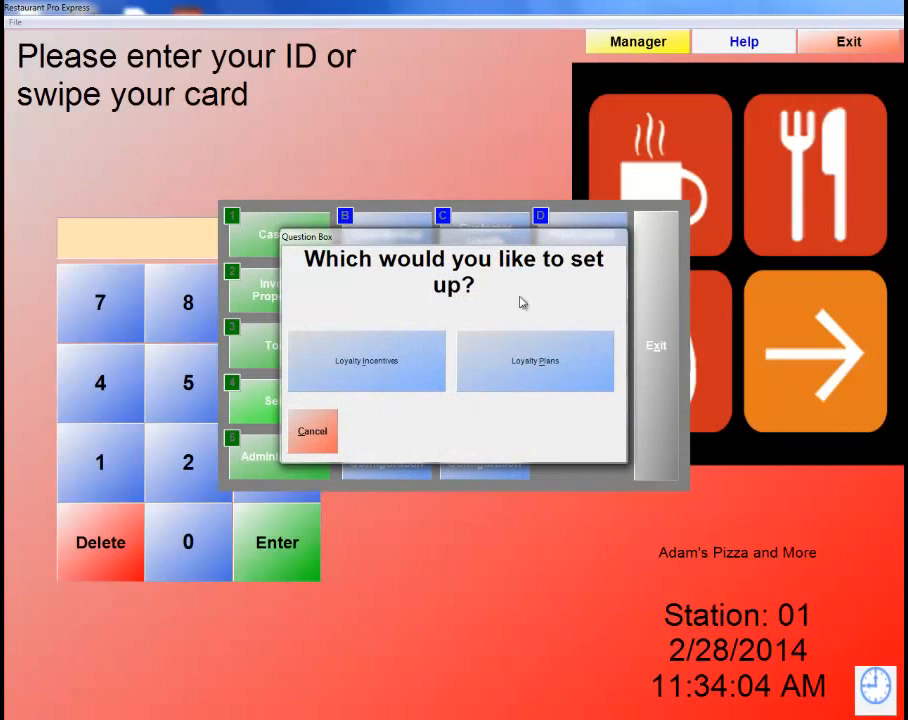
{"action": "left_click", "coordinate": [545, 360]}
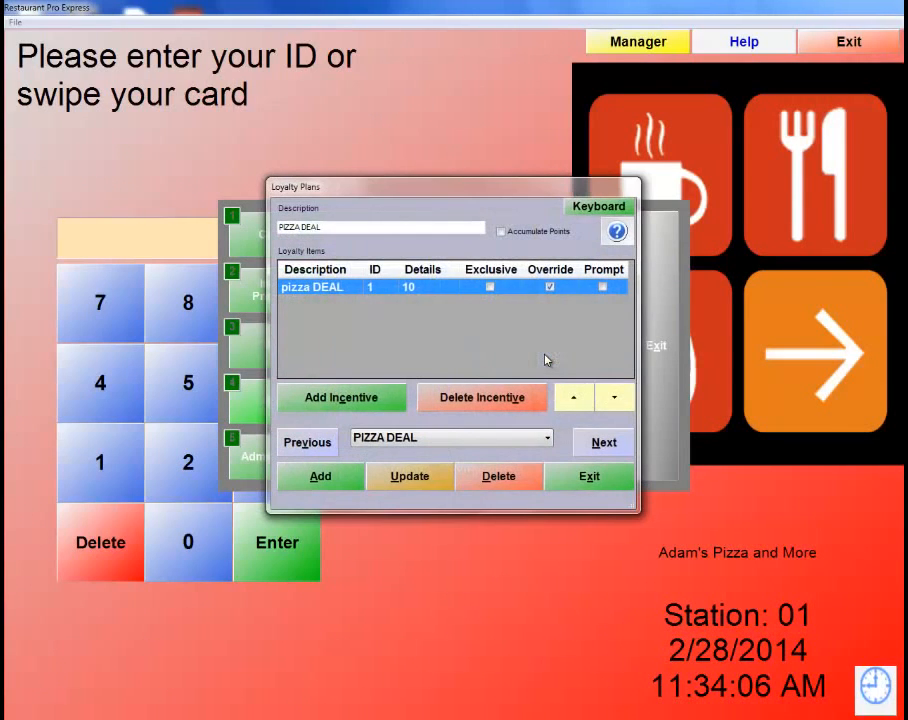
{"action": "left_click", "coordinate": [316, 478]}
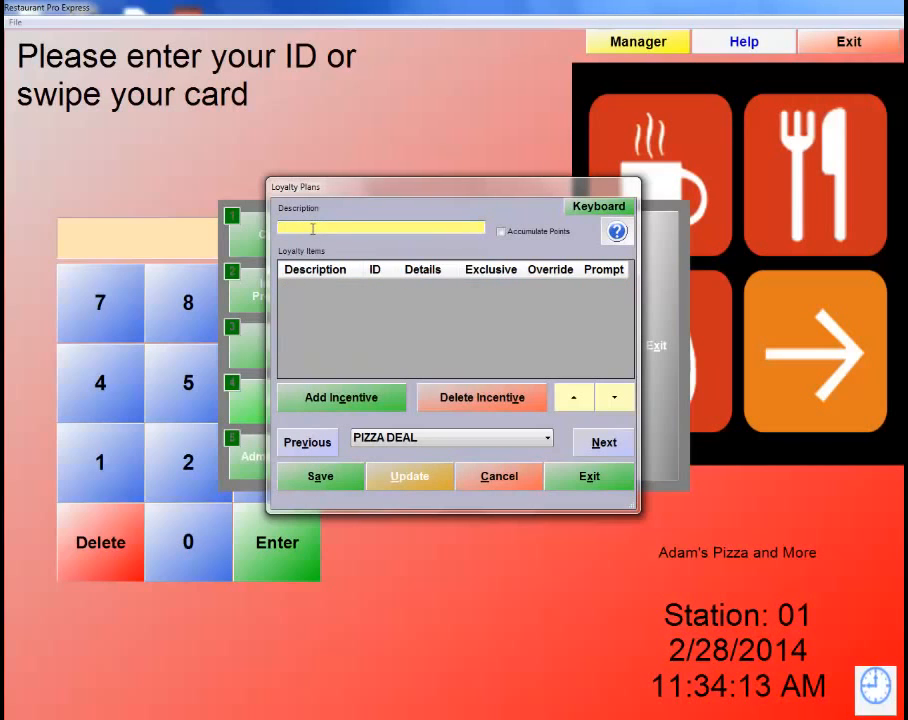
{"action": "type", "text": "Free Voucher"}
{"action": "left_click", "coordinate": [501, 232]}
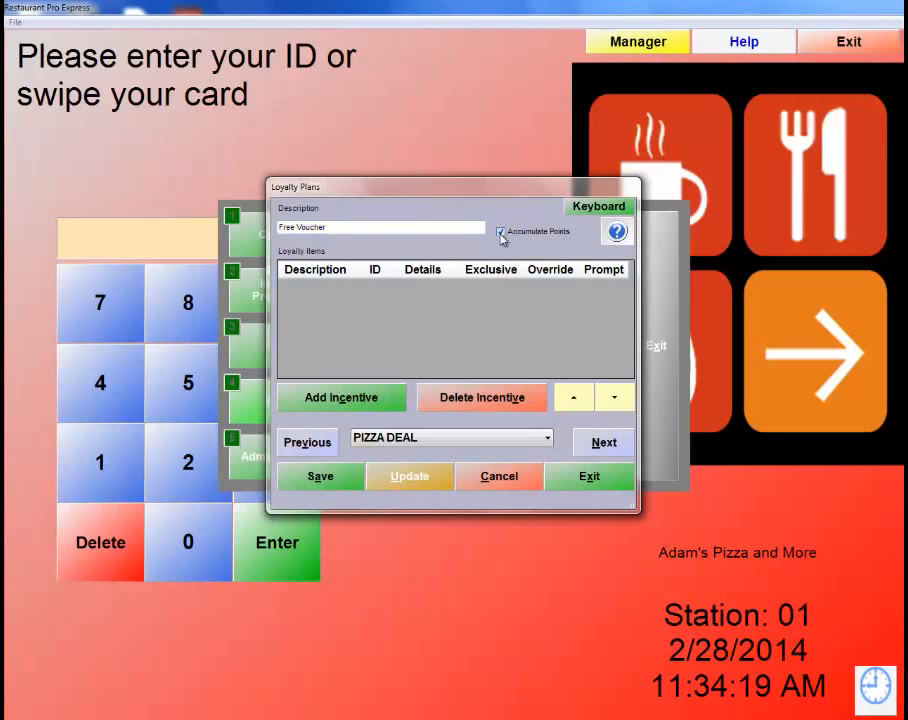
{"action": "left_click", "coordinate": [318, 399]}
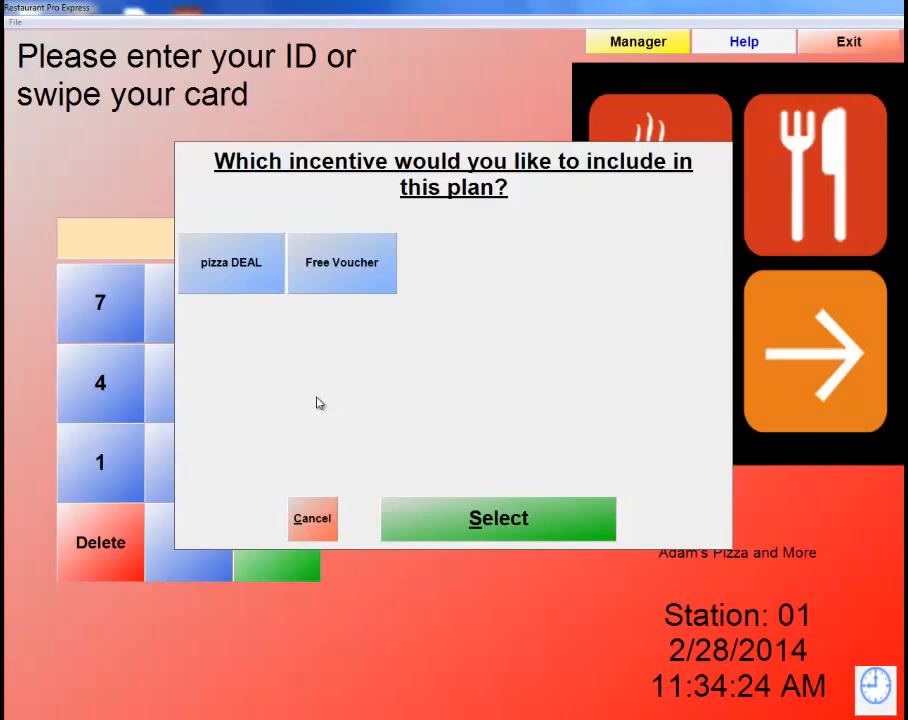
{"action": "left_click", "coordinate": [351, 284]}
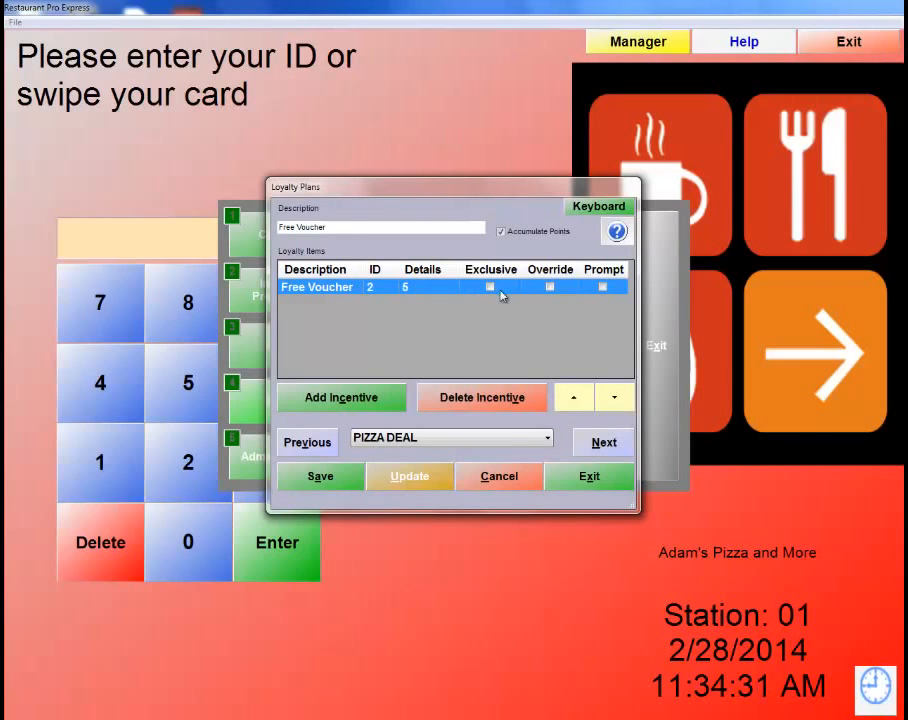
{"action": "left_click", "coordinate": [602, 287]}
{"action": "left_click", "coordinate": [316, 477]}
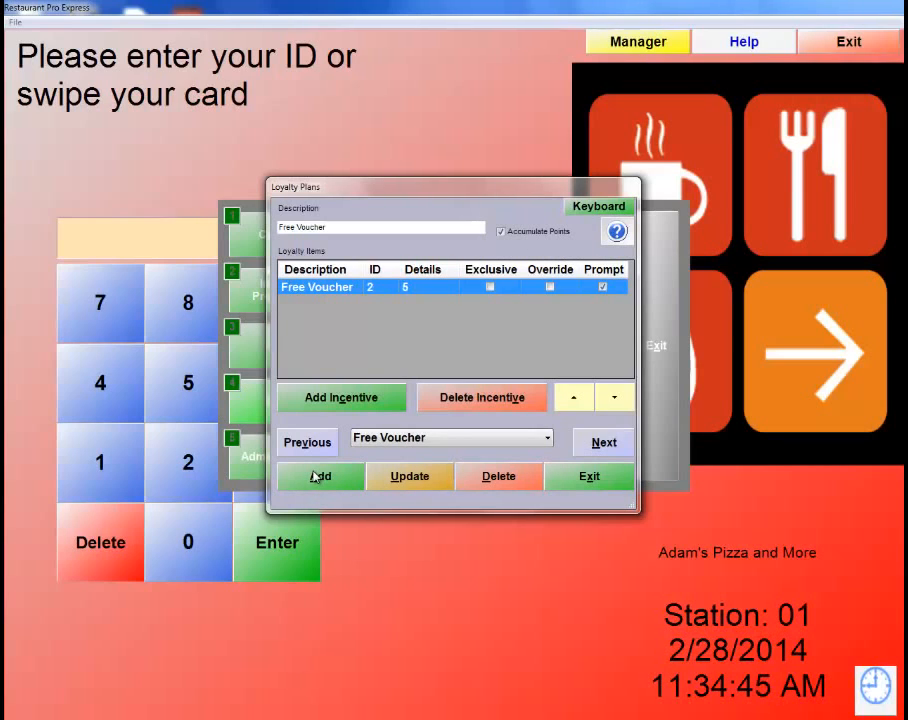
{"action": "left_click", "coordinate": [615, 477]}
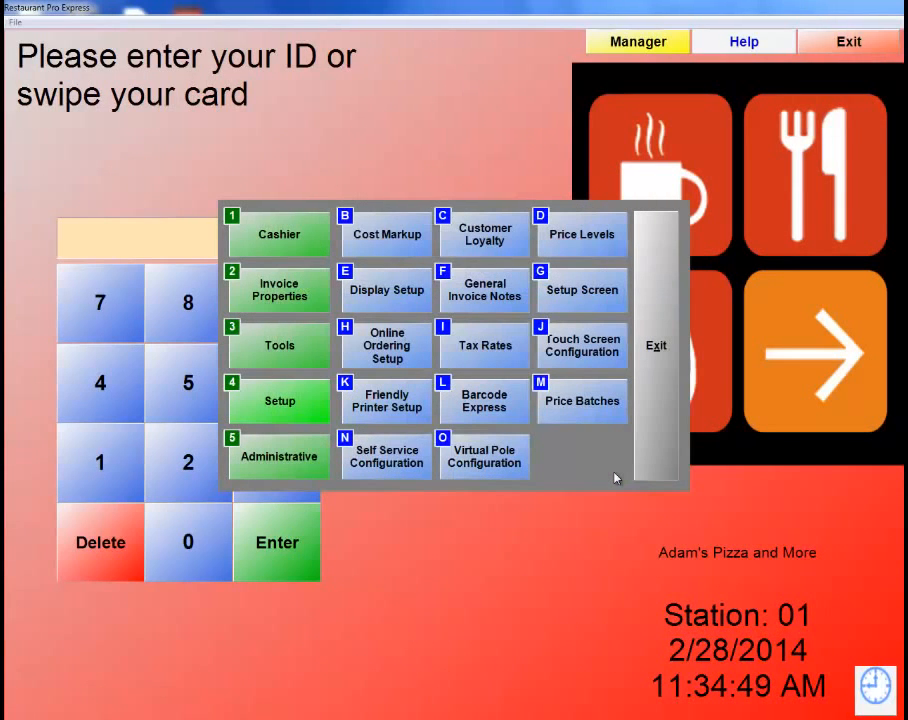
Load the second customer in Customer Maintenance, switch their loyalty plan to Free Voucher, and save.
{"action": "left_click", "coordinate": [267, 461]}
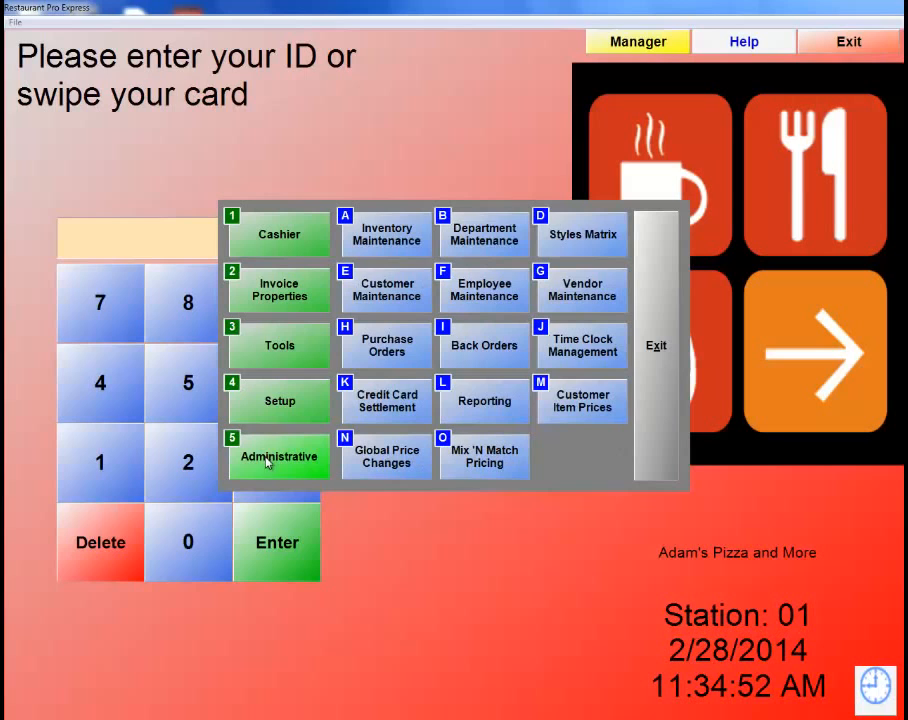
{"action": "left_click", "coordinate": [377, 304]}
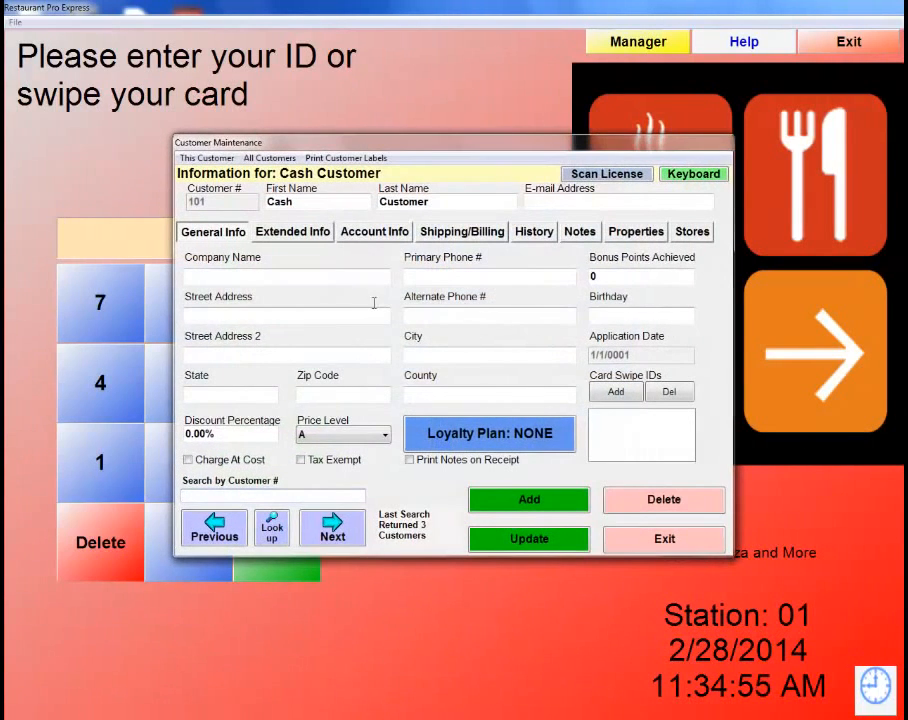
{"action": "left_click", "coordinate": [272, 527]}
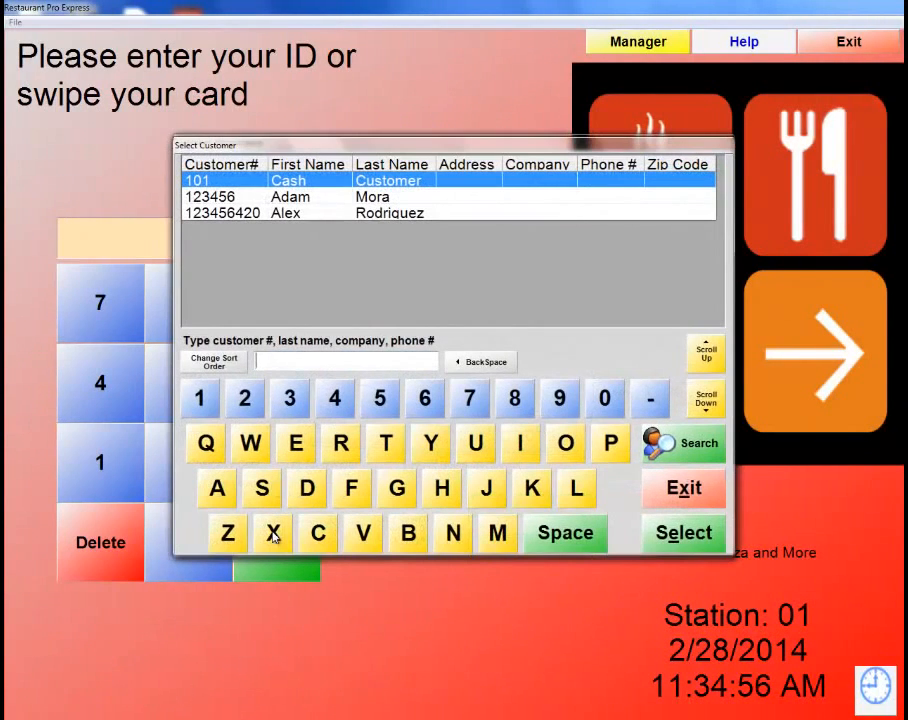
{"action": "double_click", "coordinate": [314, 200]}
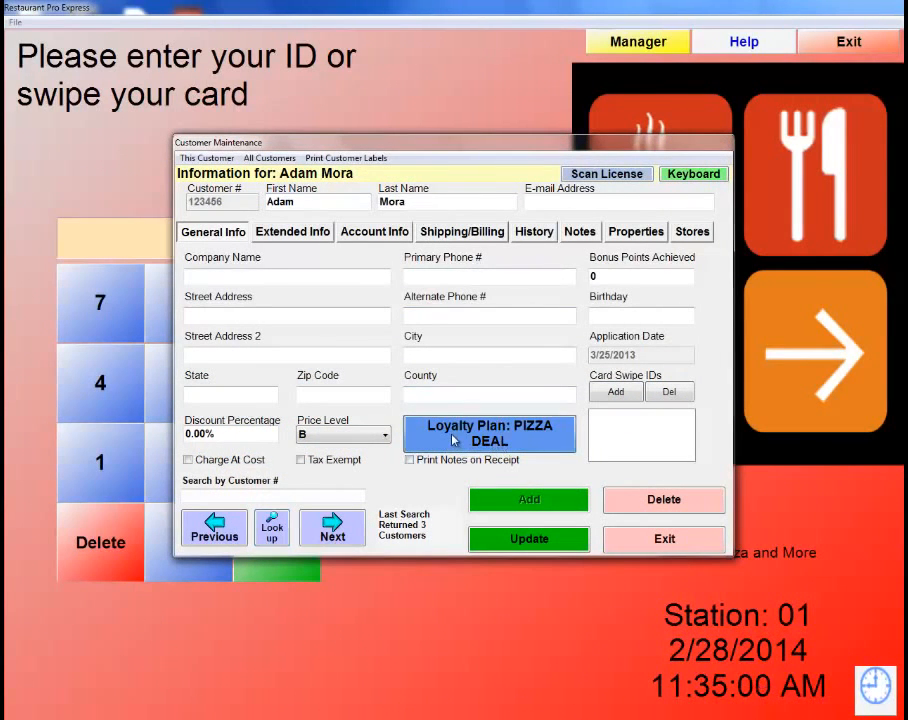
{"action": "left_click", "coordinate": [480, 442]}
{"action": "left_click", "coordinate": [339, 270]}
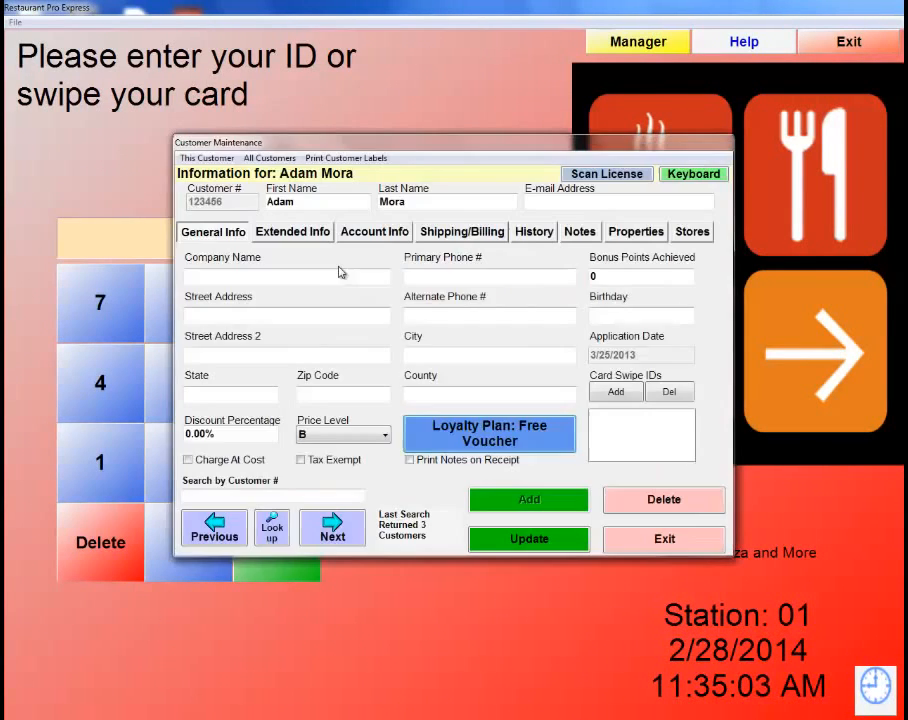
{"action": "left_click", "coordinate": [531, 543]}
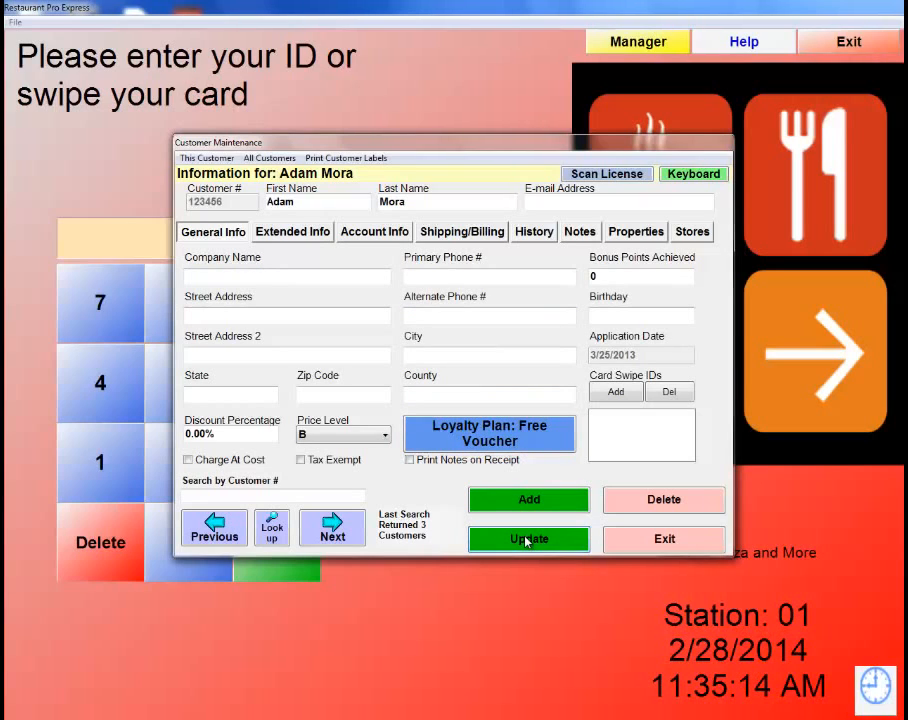
{"action": "left_click", "coordinate": [672, 546]}
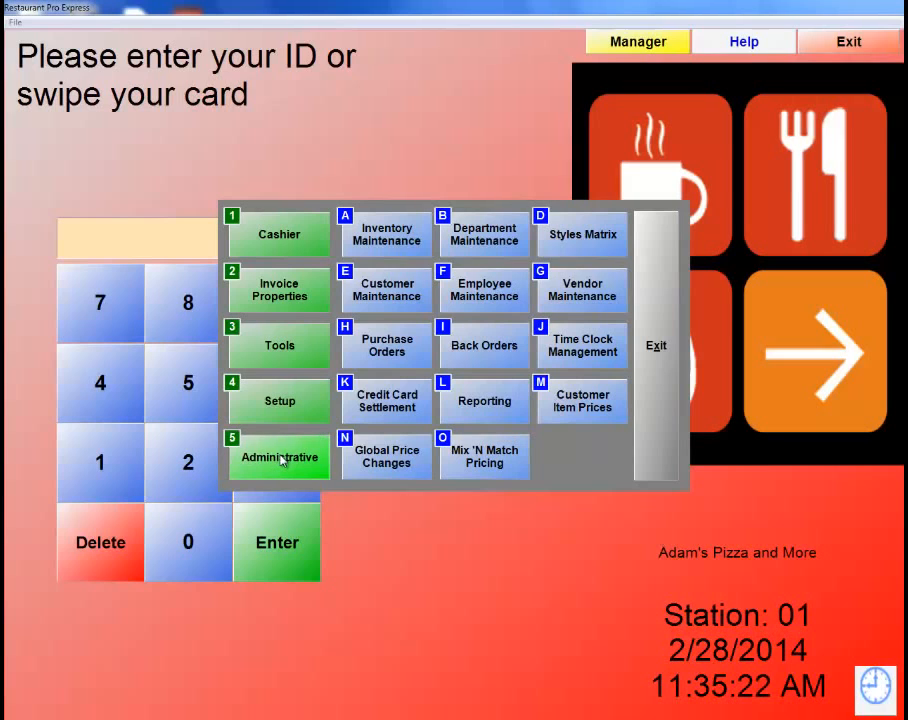
{"action": "left_click", "coordinate": [388, 243]}
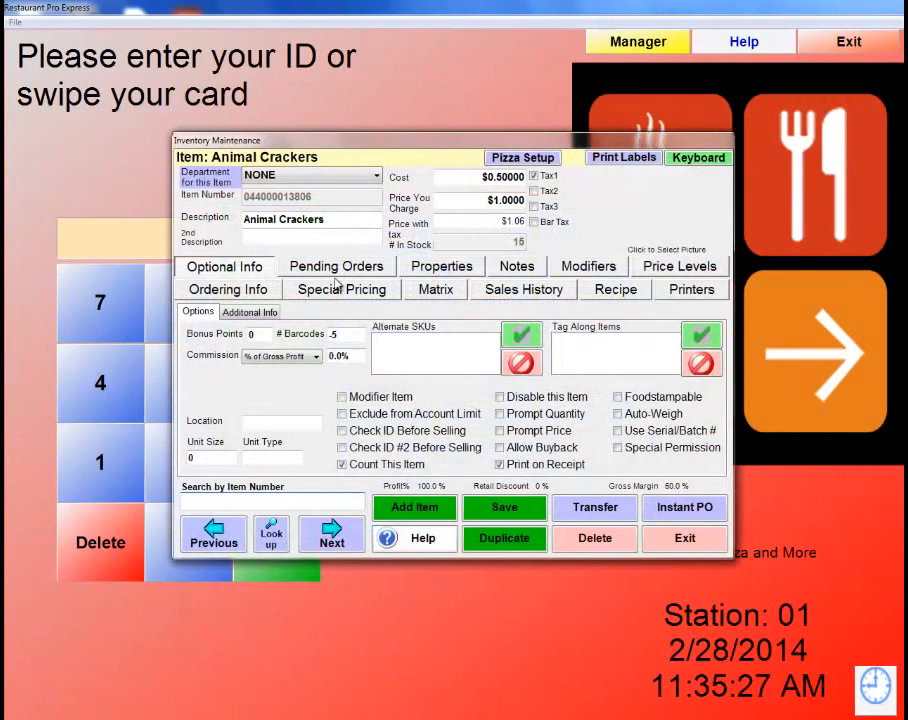
{"action": "left_click", "coordinate": [257, 336]}
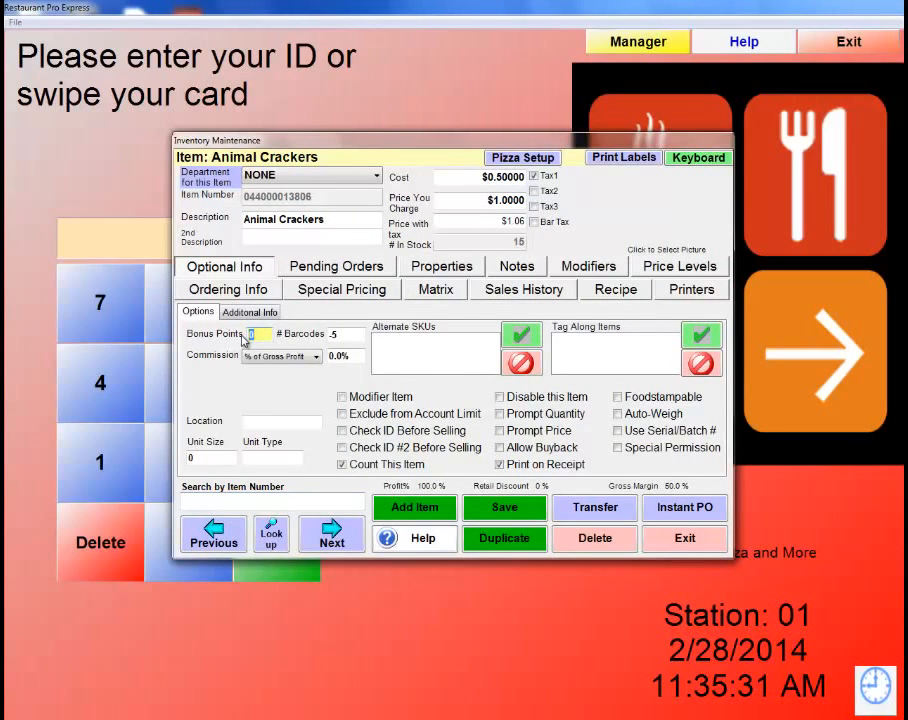
{"action": "type", "text": "50"}
{"action": "key", "text": "BackSpace"}
{"action": "key", "text": "BackSpace"}
{"action": "left_click", "coordinate": [700, 547]}
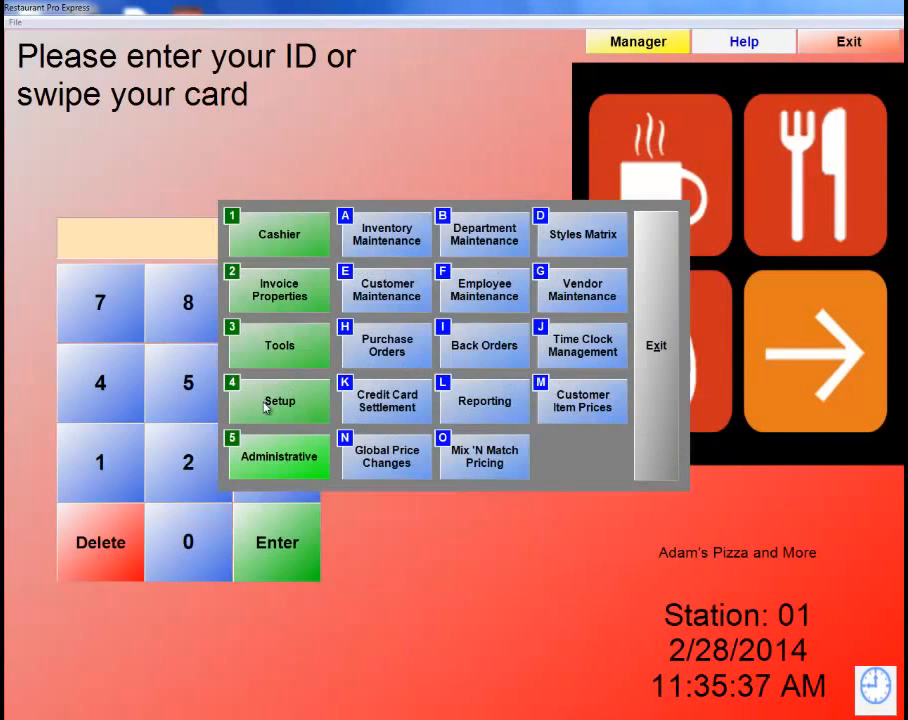
Save the Invoice Settings with Earn Bonus Points for $'s enabled and exit to the login screen.
{"action": "left_click", "coordinate": [264, 402]}
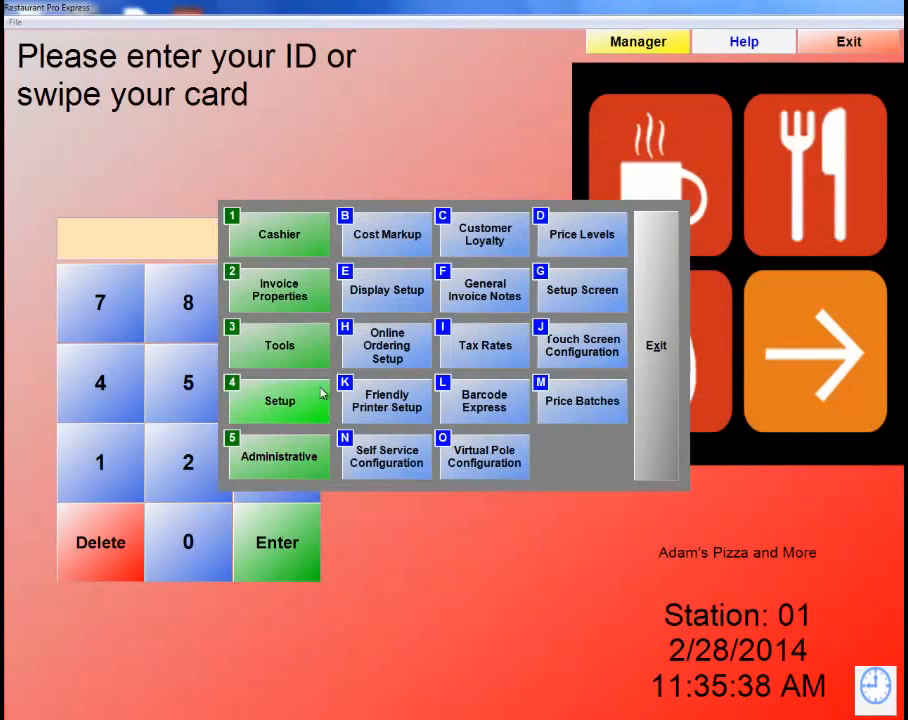
{"action": "left_click", "coordinate": [577, 293]}
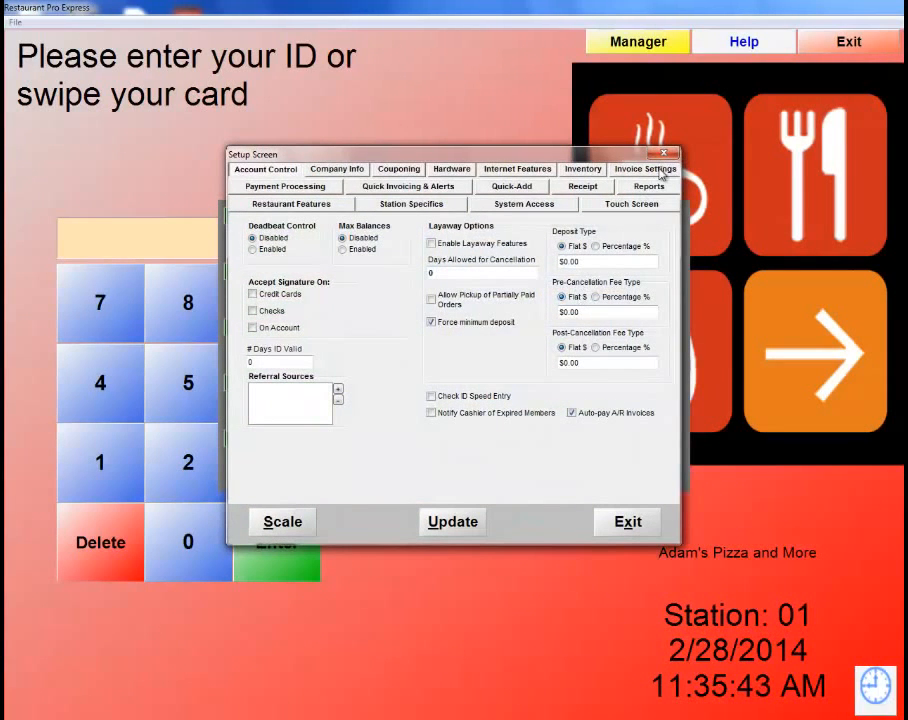
{"action": "left_click", "coordinate": [660, 172]}
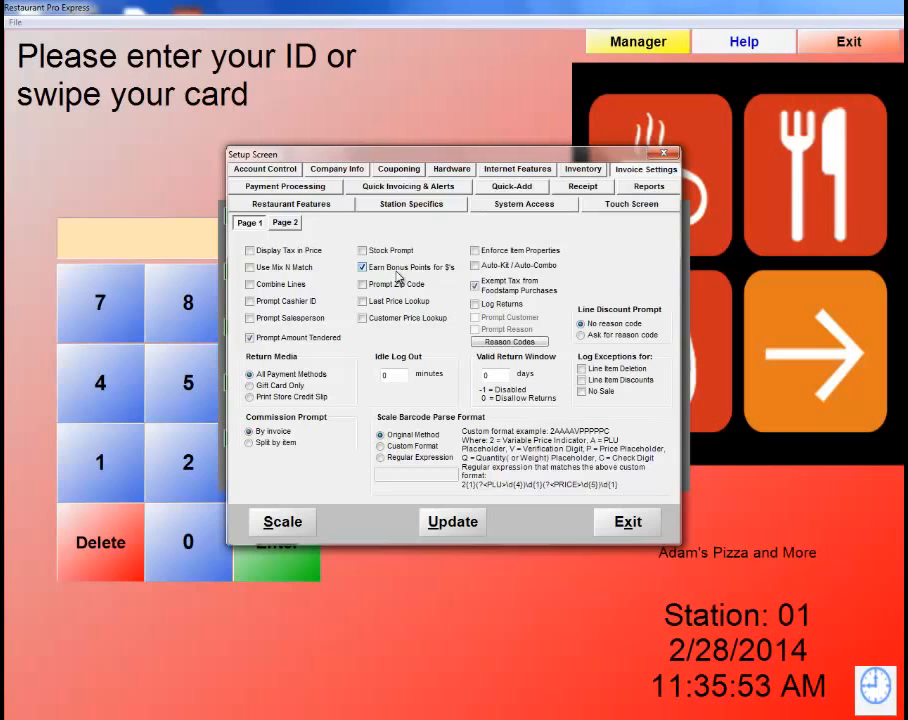
{"action": "left_click", "coordinate": [465, 529]}
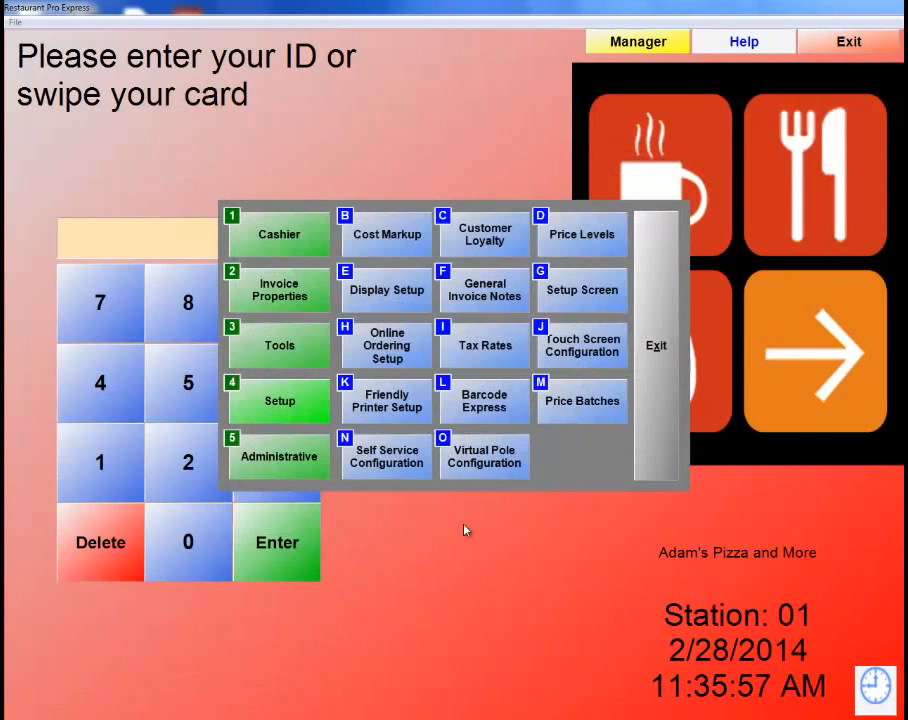
{"action": "left_click", "coordinate": [645, 305]}
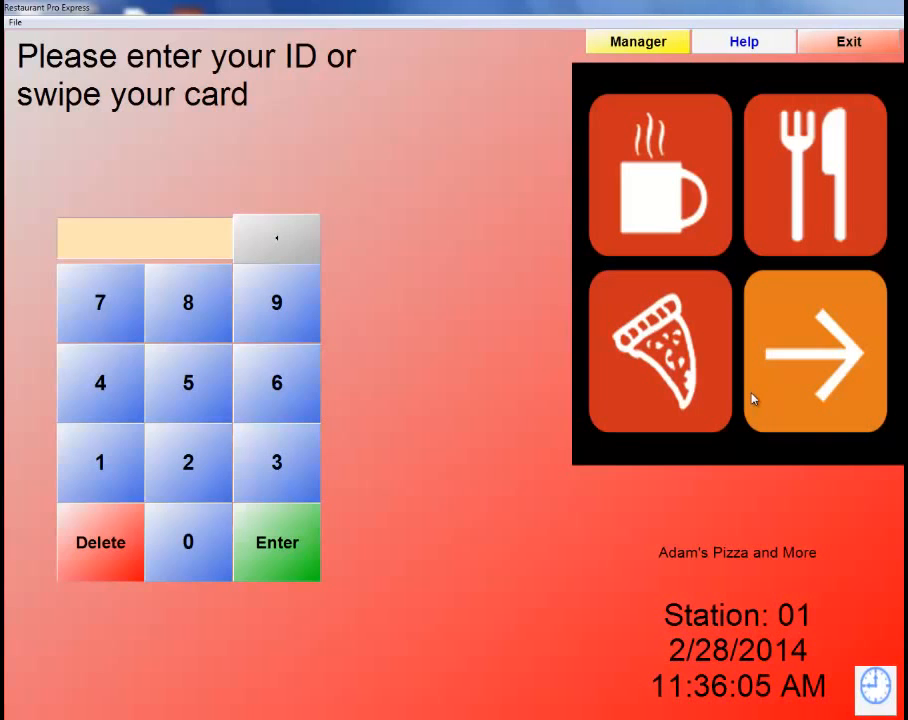
Log in with the employee ID and password.
{"action": "type", "text": "12"}
{"action": "key", "text": "Return"}
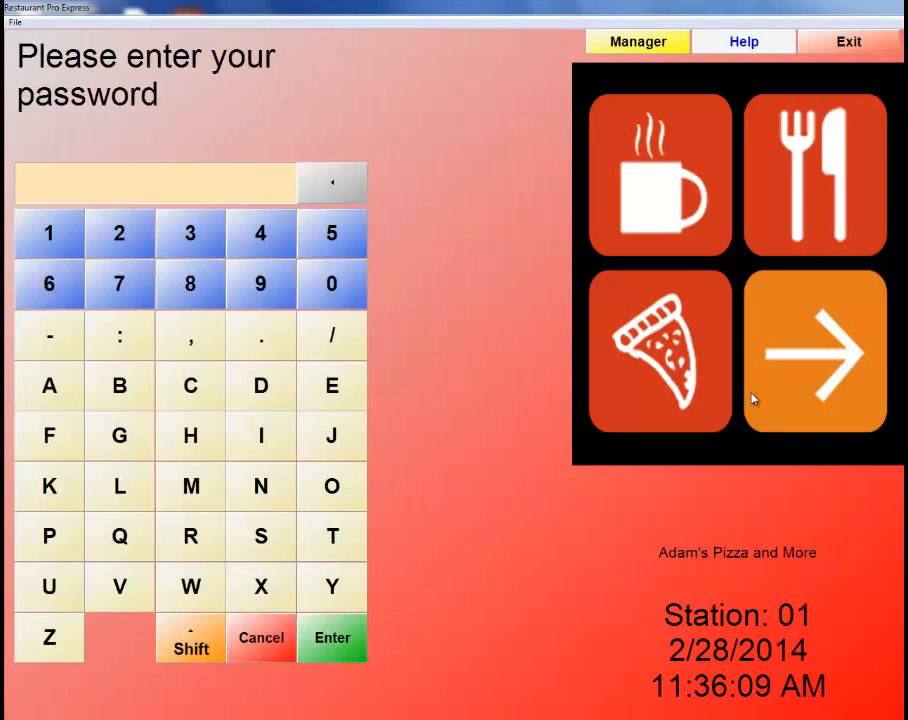
{"action": "type", "text": "1"}
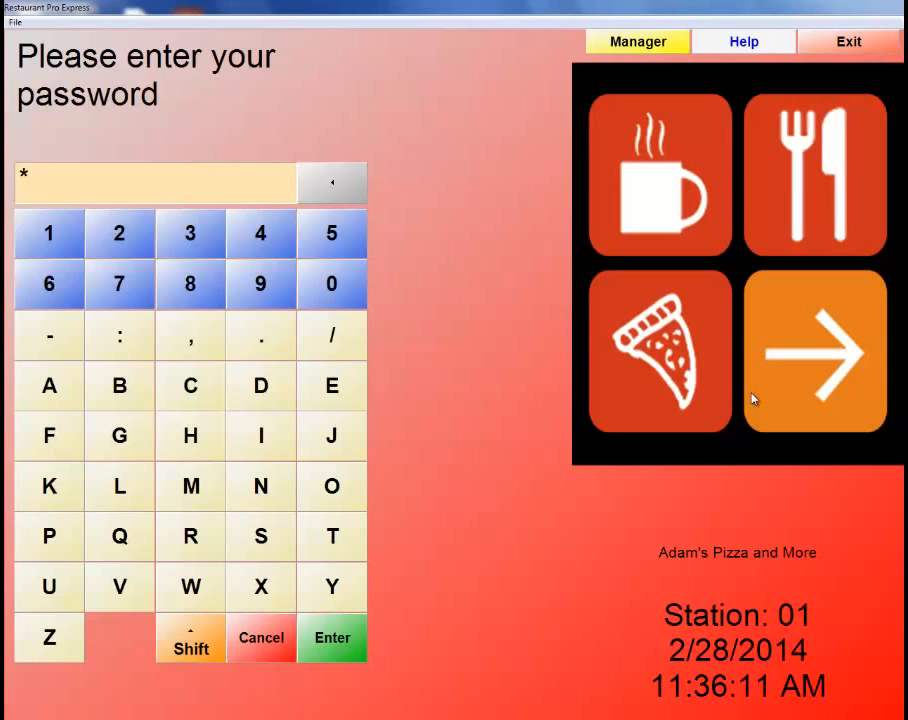
{"action": "type", "text": "2345"}
{"action": "key", "text": "Return"}
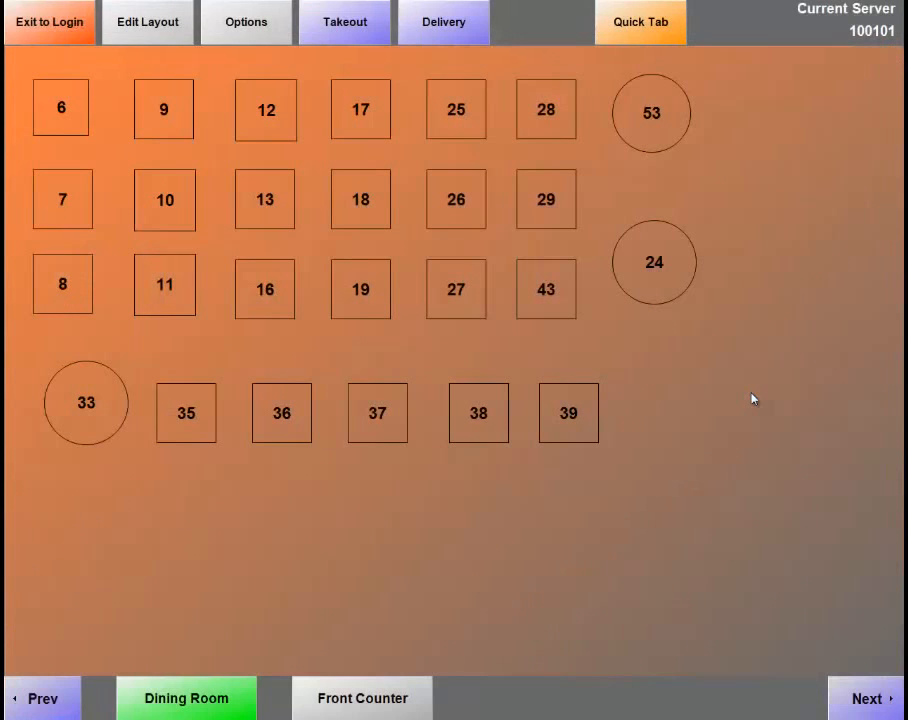
Start a Quick Tab order for the second customer with a small garlic-herb PLAIN CHEESE pizza.
{"action": "left_click", "coordinate": [670, 31]}
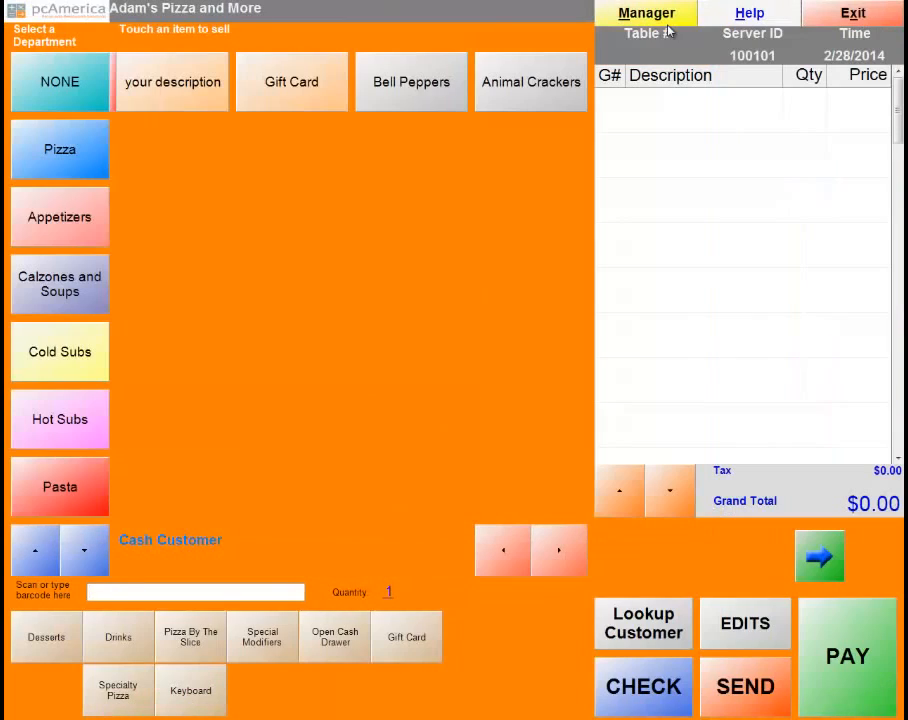
{"action": "left_click", "coordinate": [637, 638]}
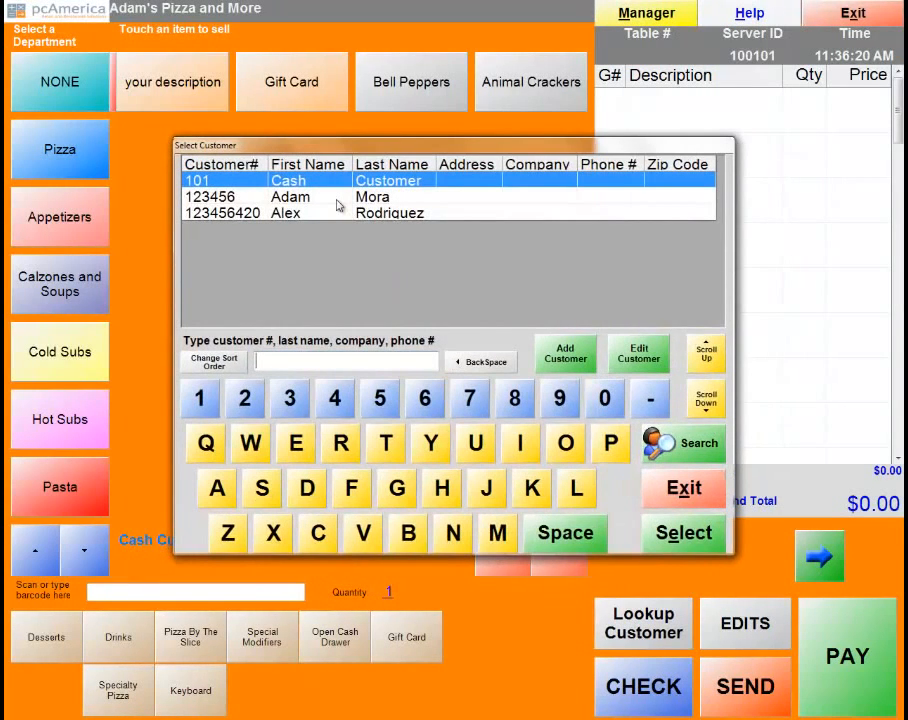
{"action": "double_click", "coordinate": [338, 205]}
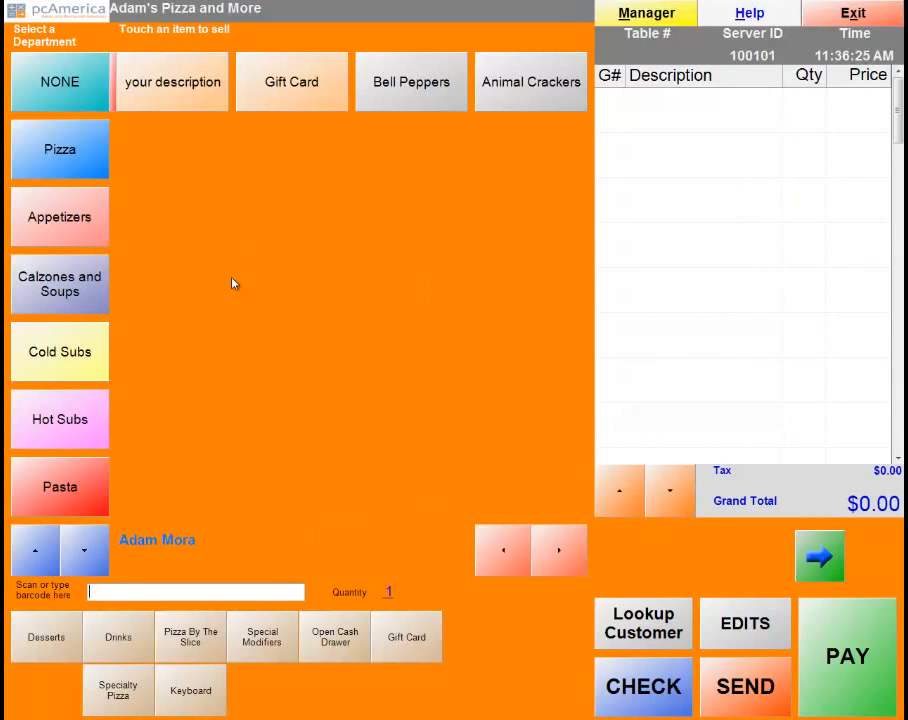
{"action": "left_click", "coordinate": [47, 175]}
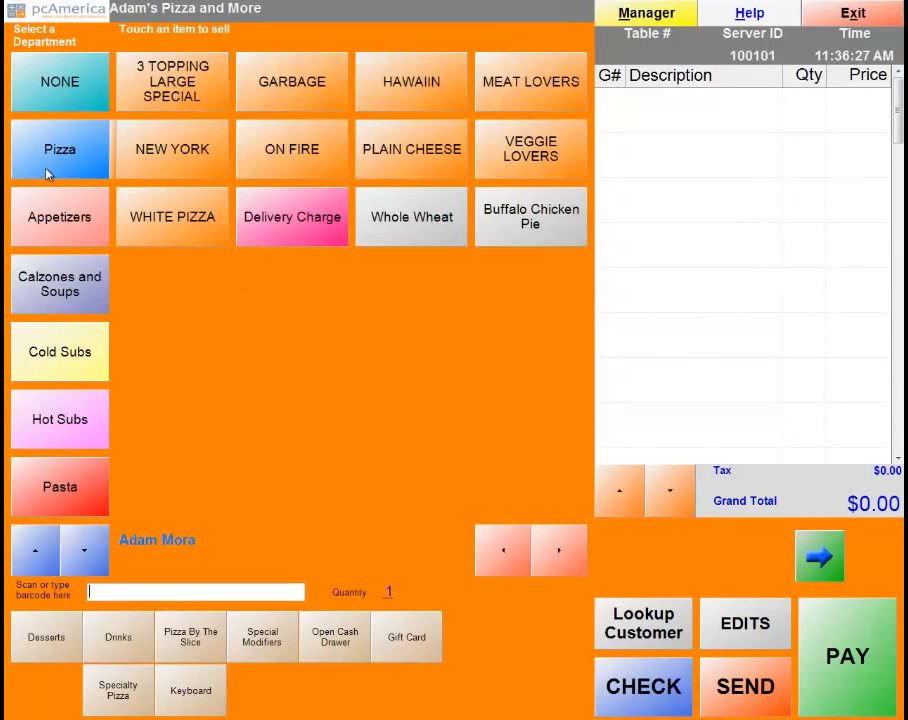
{"action": "left_click", "coordinate": [419, 150]}
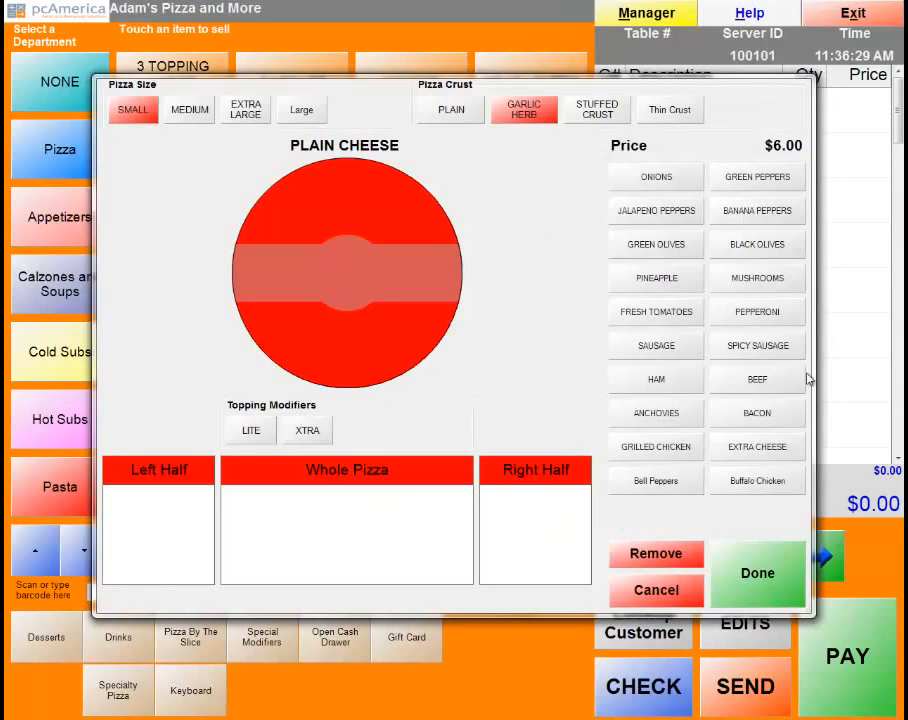
{"action": "left_click", "coordinate": [758, 572]}
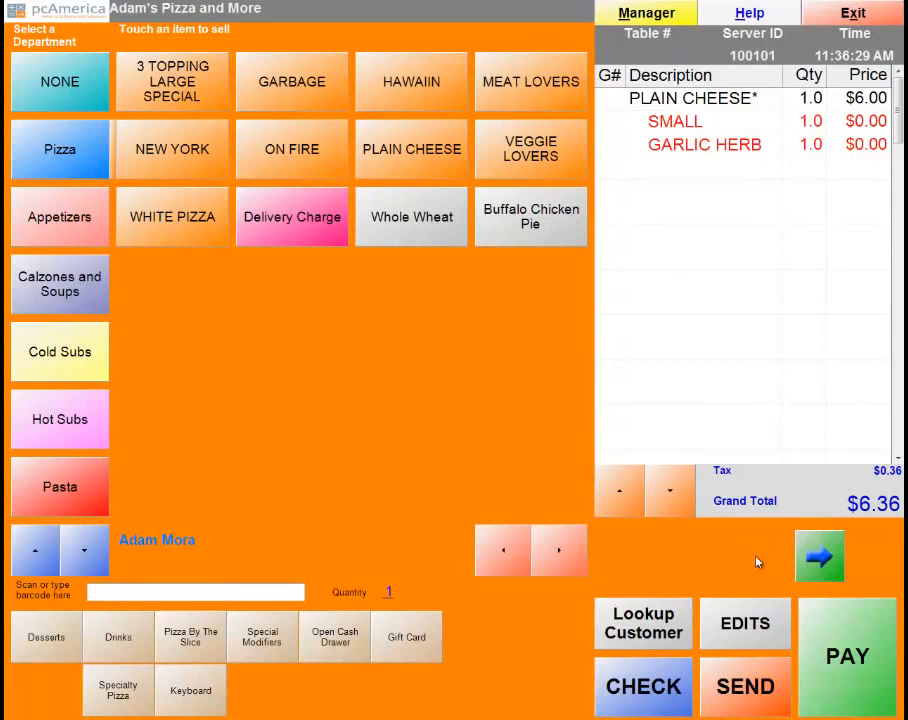
Pay the $6.36 order in full with cash, printing no receipt.
{"action": "left_click", "coordinate": [868, 697]}
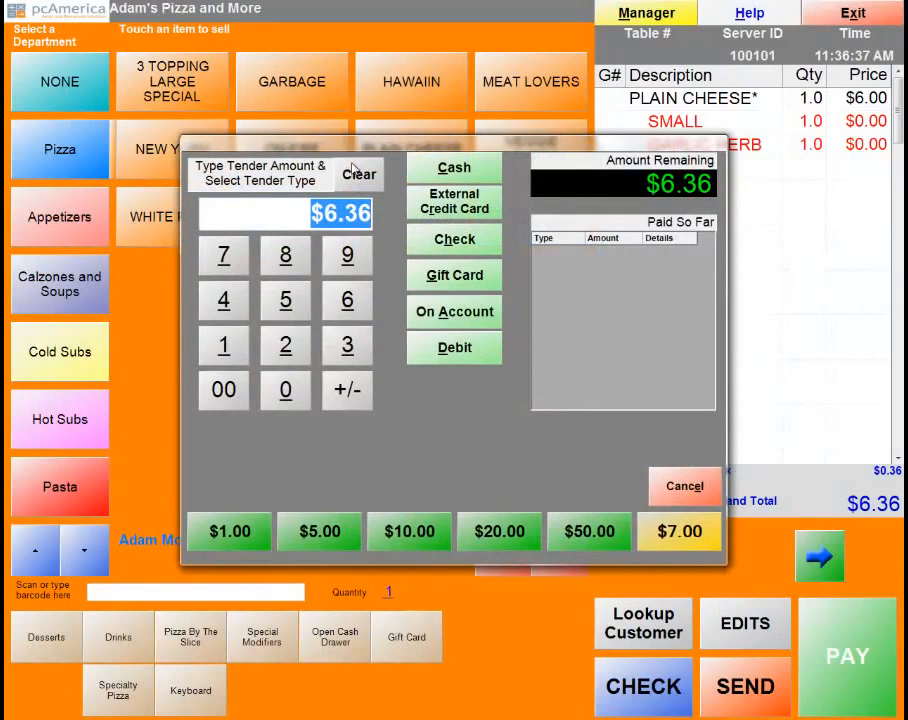
{"action": "left_click", "coordinate": [453, 170]}
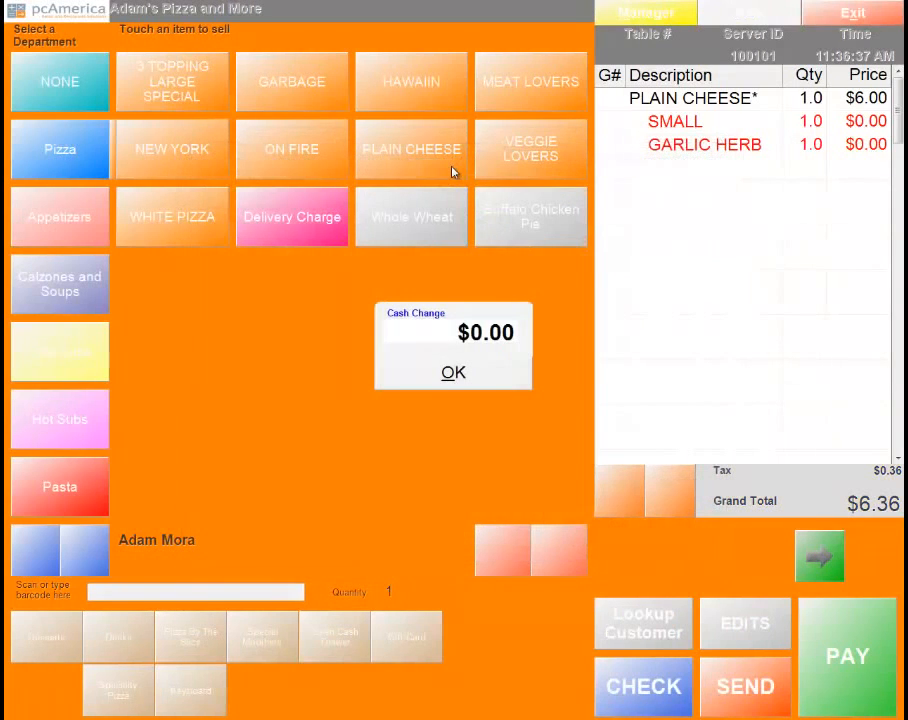
{"action": "left_click", "coordinate": [453, 375]}
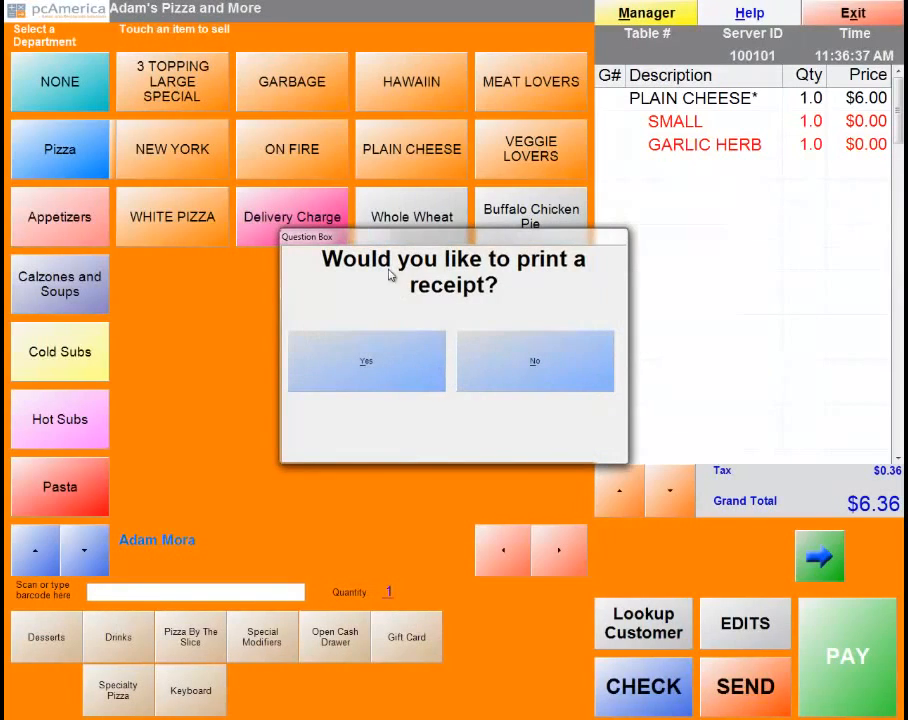
{"action": "left_click", "coordinate": [576, 373]}
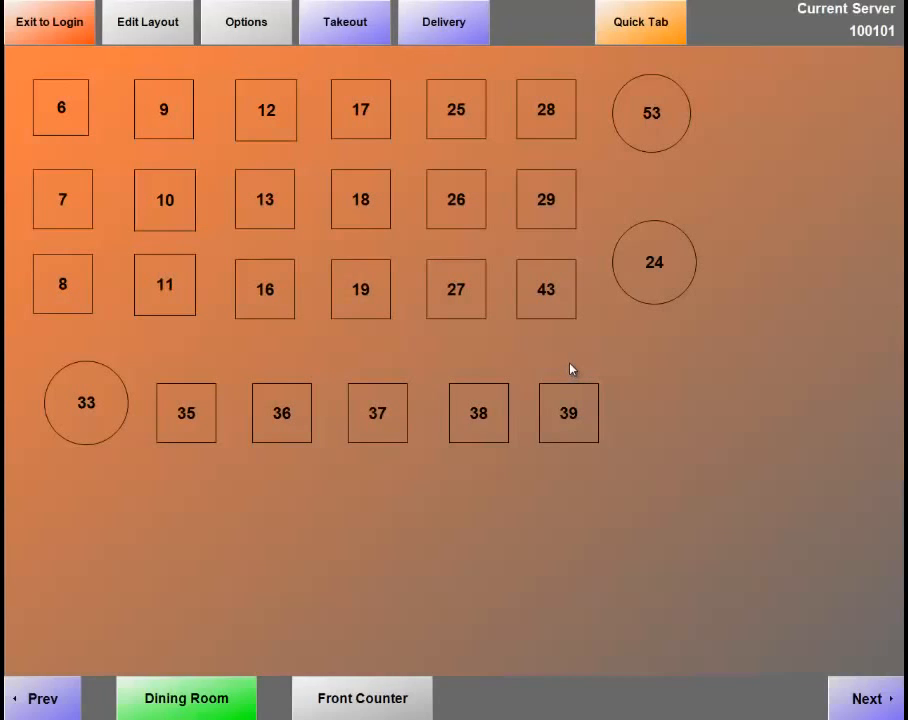
Start a new Quick Tab order for the 6-point rewards customer and add a small garlic-herb PLAIN CHEESE pizza.
{"action": "left_click", "coordinate": [652, 20]}
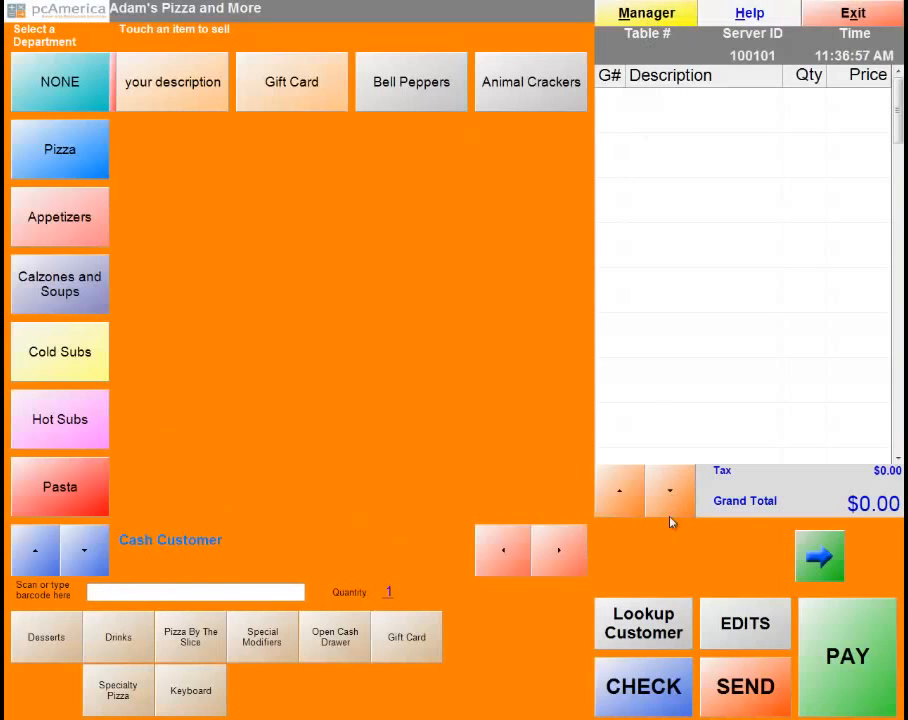
{"action": "left_click", "coordinate": [647, 636]}
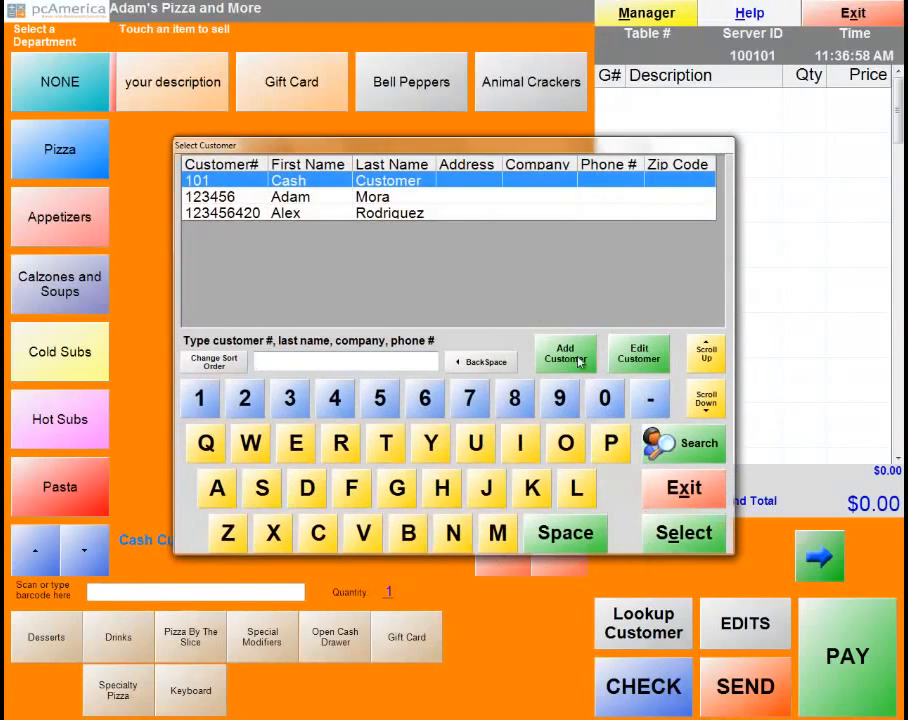
{"action": "left_click", "coordinate": [303, 201]}
{"action": "left_click", "coordinate": [303, 201]}
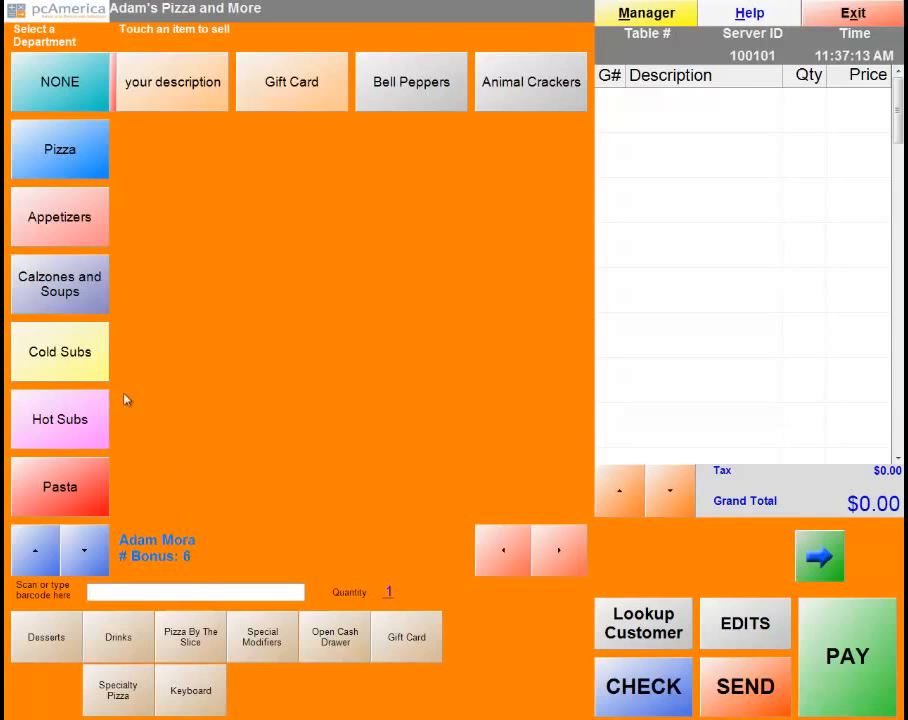
{"action": "left_click", "coordinate": [66, 151]}
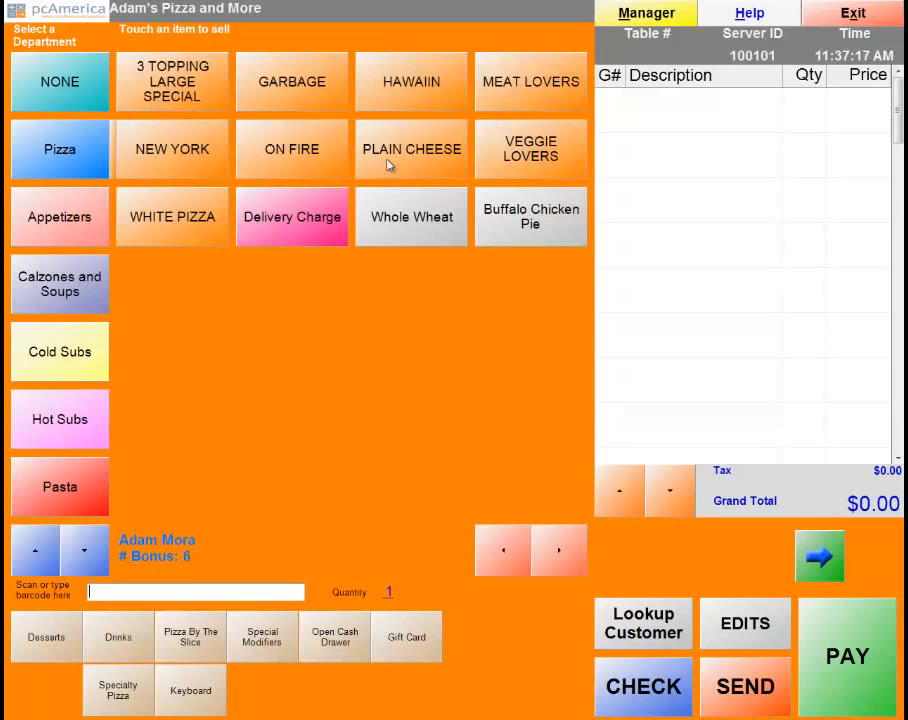
{"action": "left_click", "coordinate": [413, 158]}
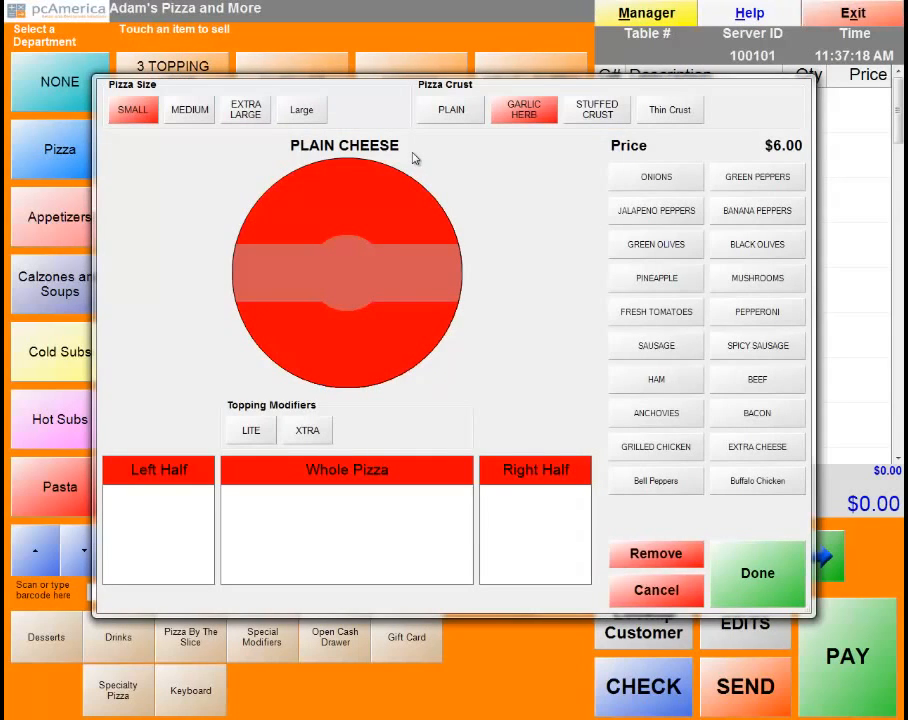
{"action": "left_click", "coordinate": [762, 556]}
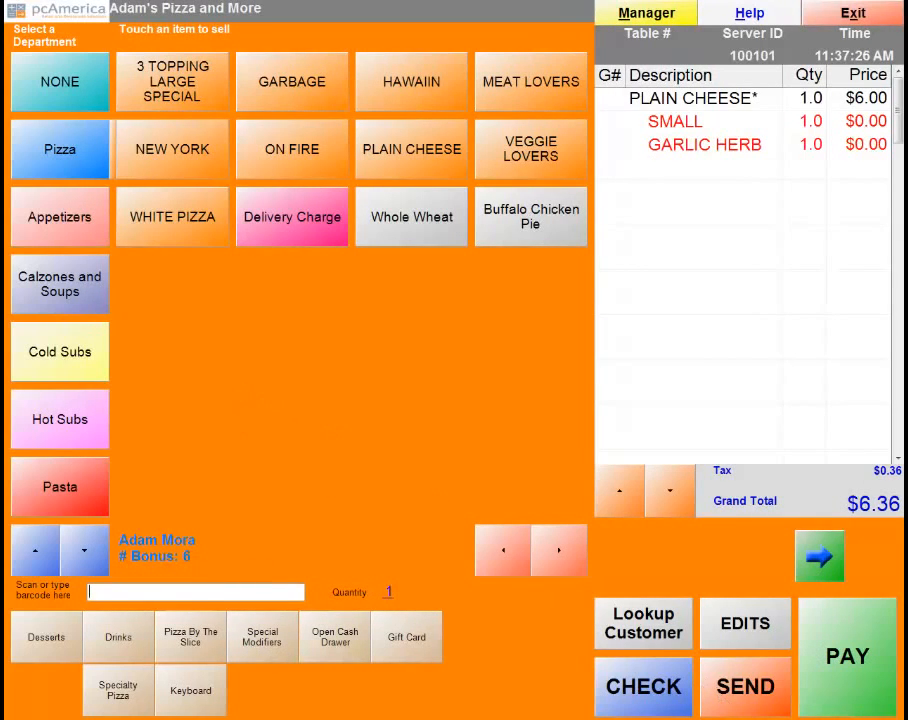
Pay the $6.36 ticket in cash, accepting the free voucher bonus and skipping the receipt.
{"action": "left_click", "coordinate": [843, 627]}
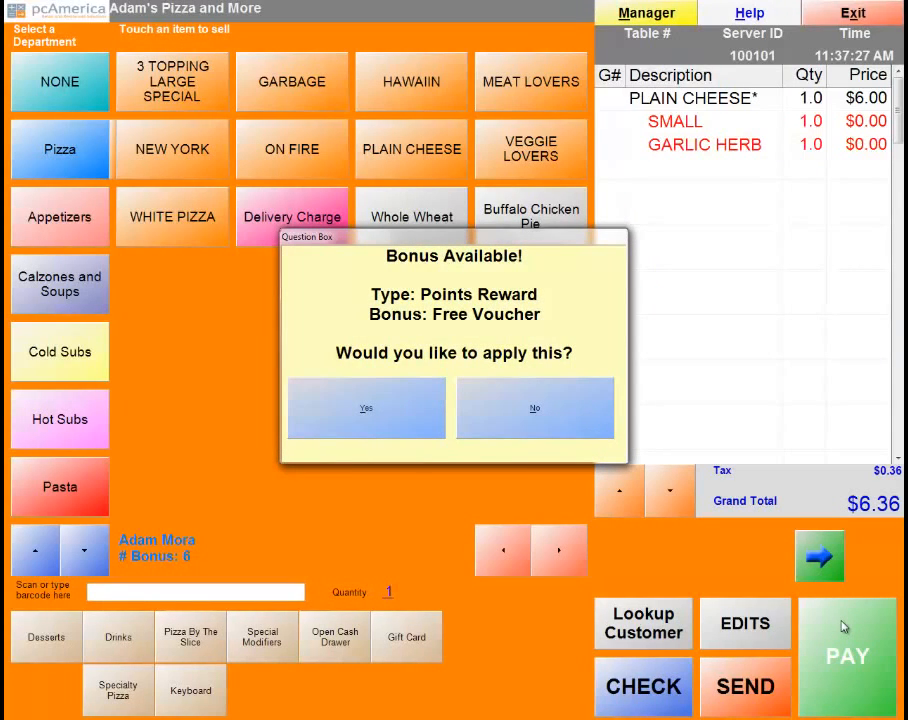
{"action": "left_click", "coordinate": [350, 426]}
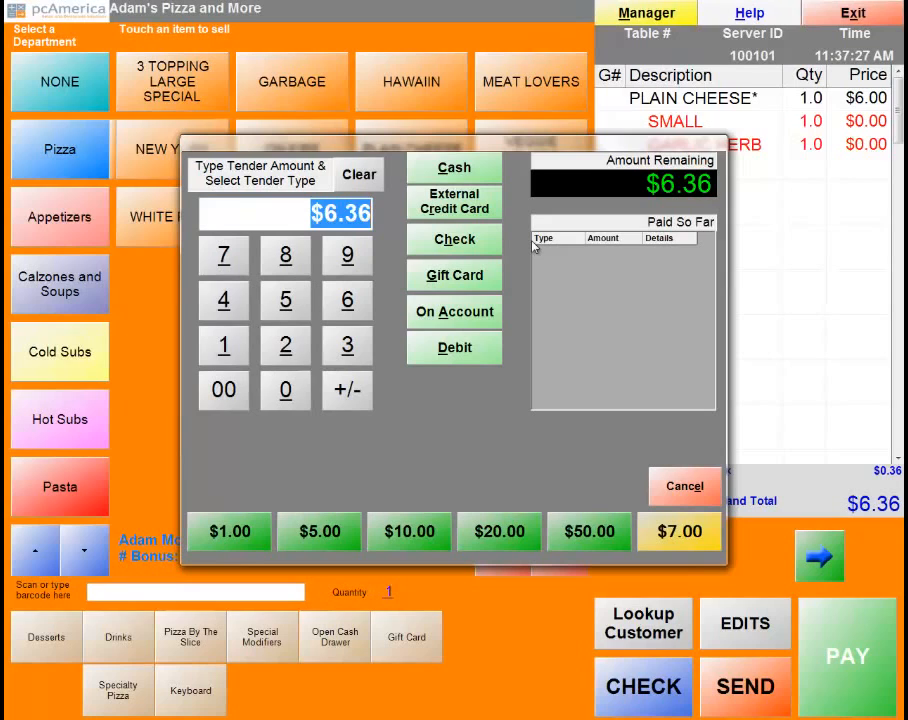
{"action": "left_click", "coordinate": [459, 177]}
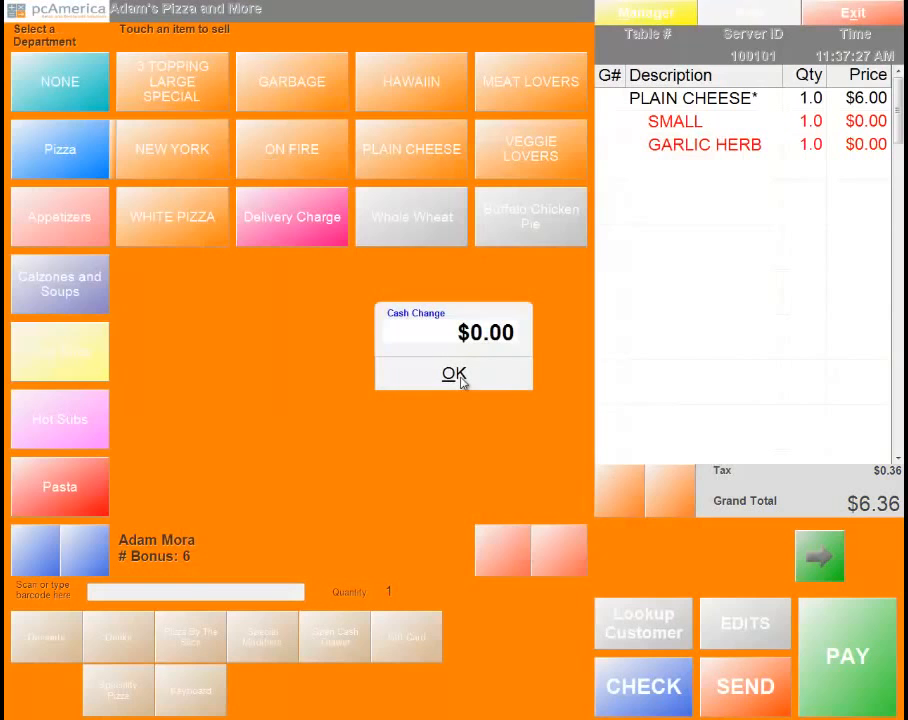
{"action": "left_click", "coordinate": [459, 377]}
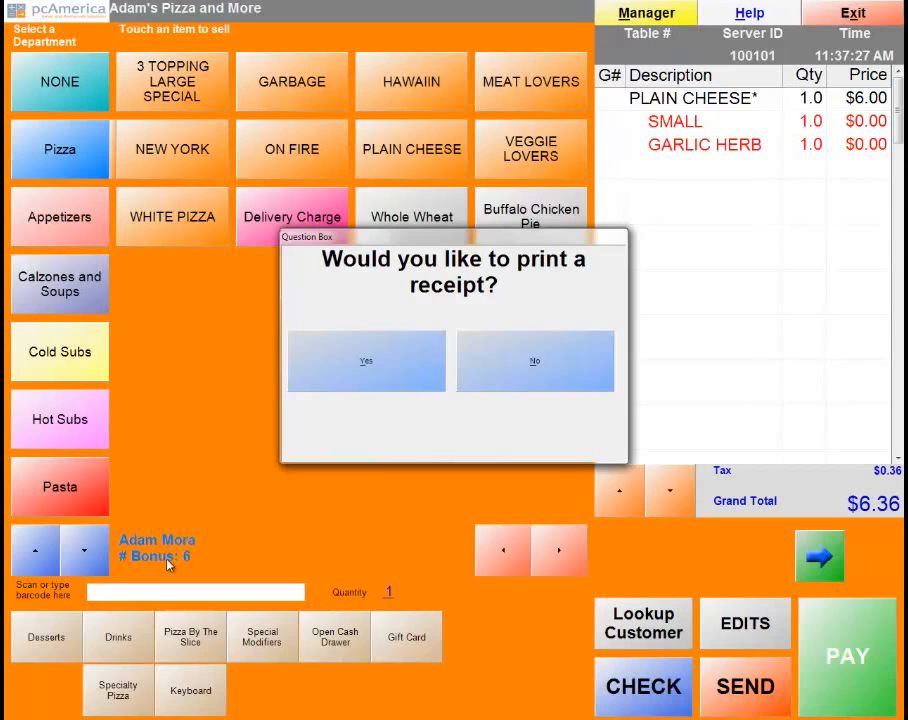
{"action": "left_click", "coordinate": [497, 362]}
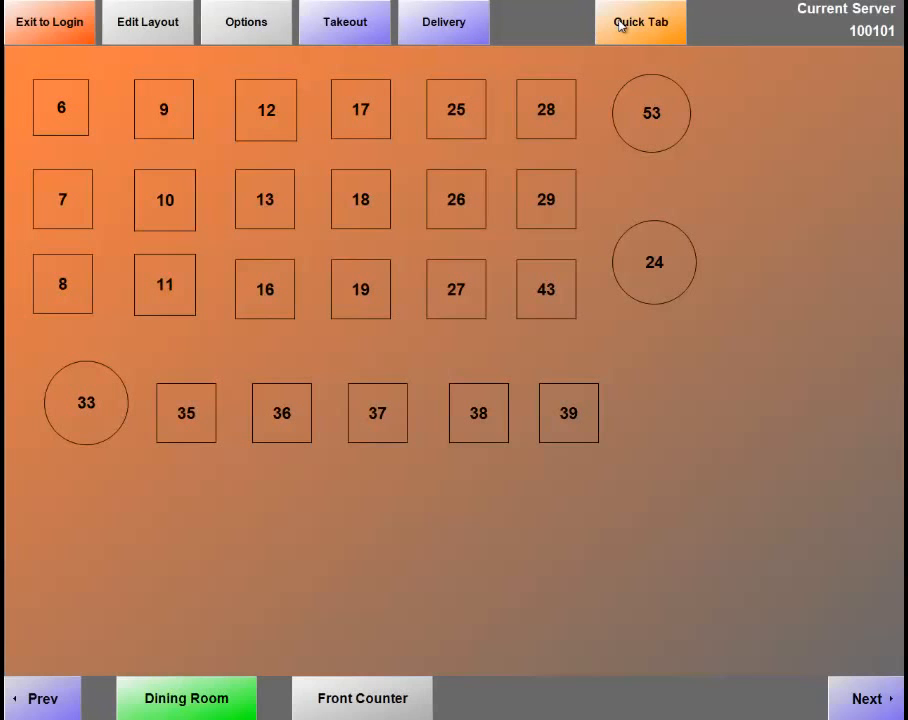
Open a new Quick Tab order and attach the rewards customer, now showing 7 bonus points.
{"action": "left_click", "coordinate": [619, 24]}
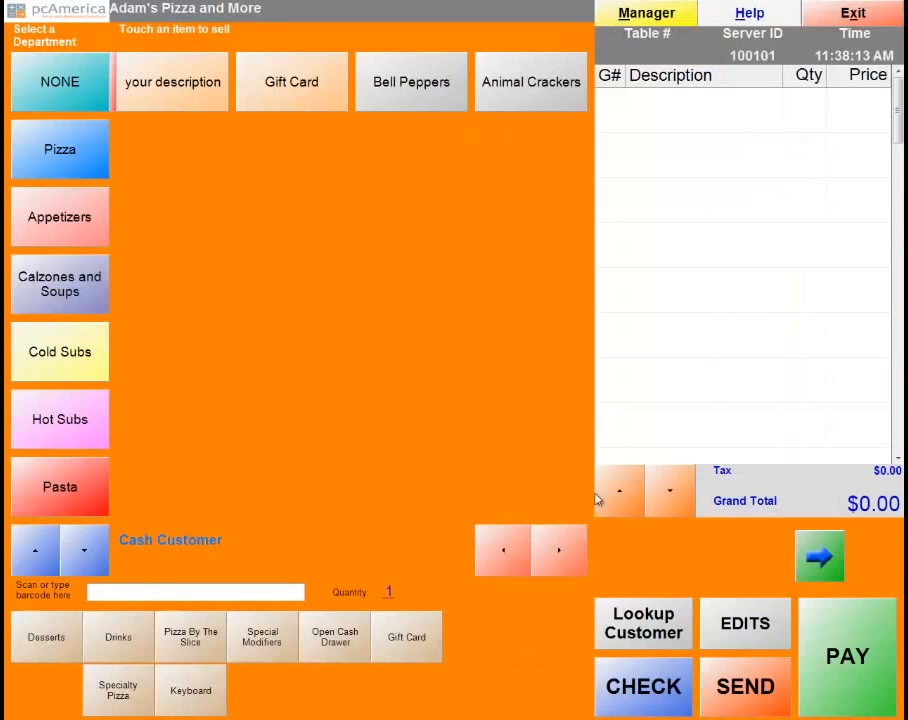
{"action": "left_click", "coordinate": [641, 630]}
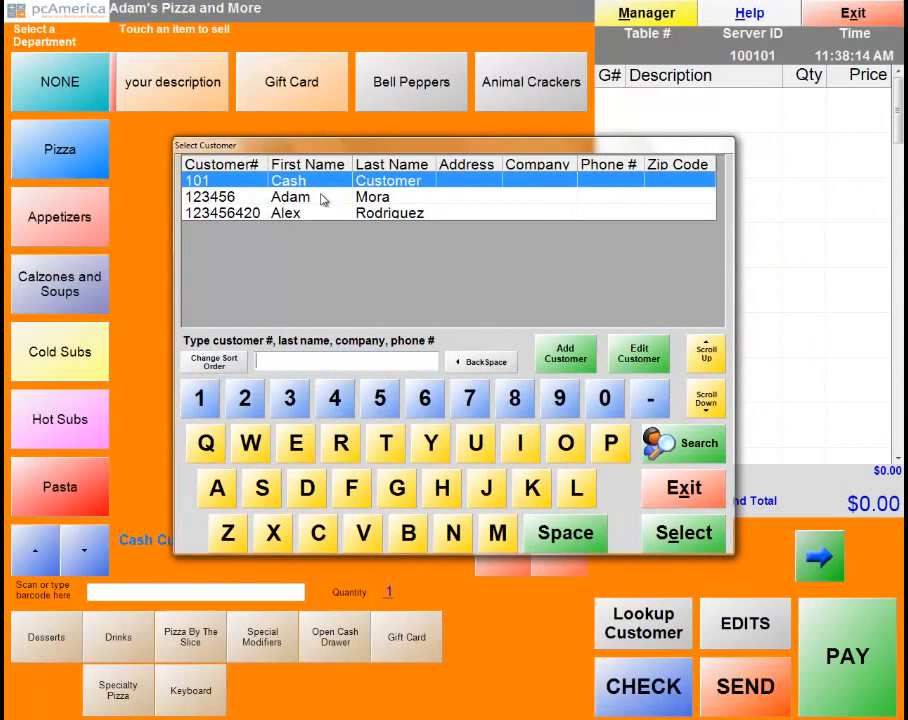
{"action": "double_click", "coordinate": [324, 197]}
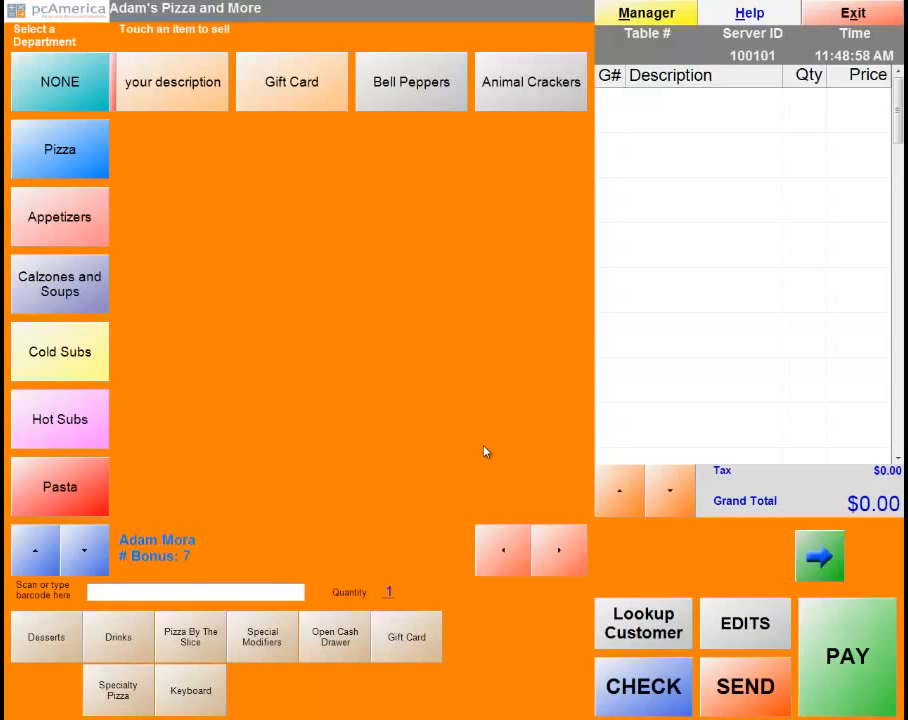
Open the Reporting window from the manager's Administrative options.
{"action": "left_click", "coordinate": [636, 16]}
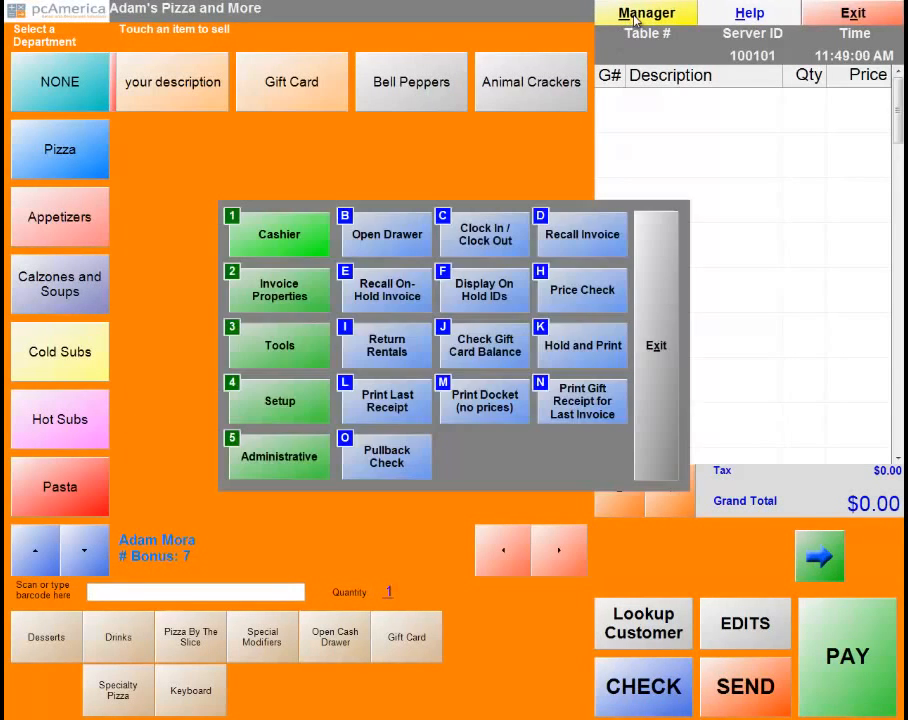
{"action": "left_click", "coordinate": [276, 455]}
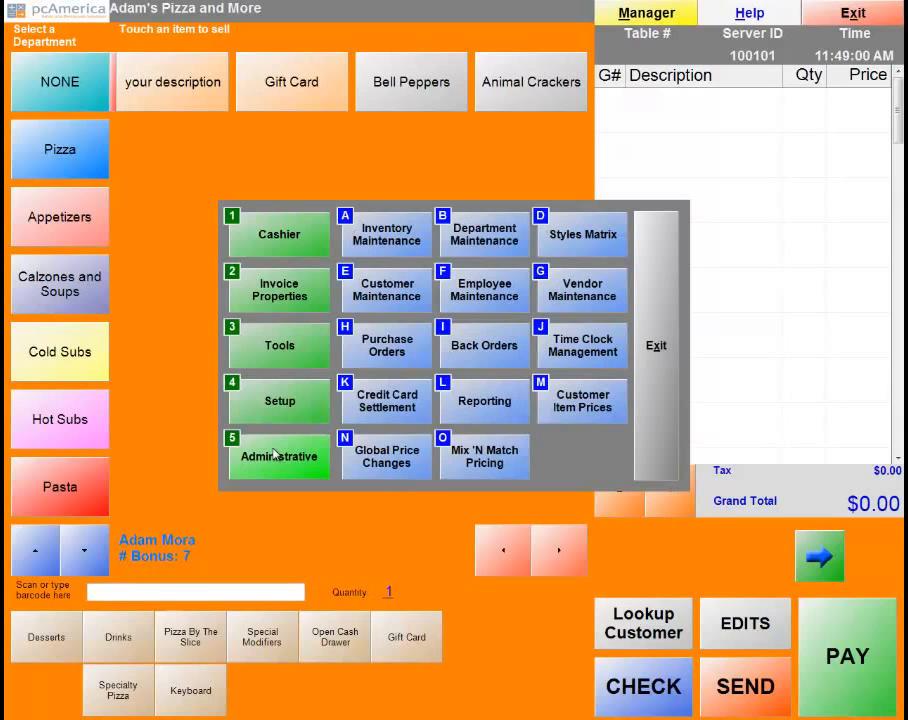
{"action": "left_click", "coordinate": [494, 402]}
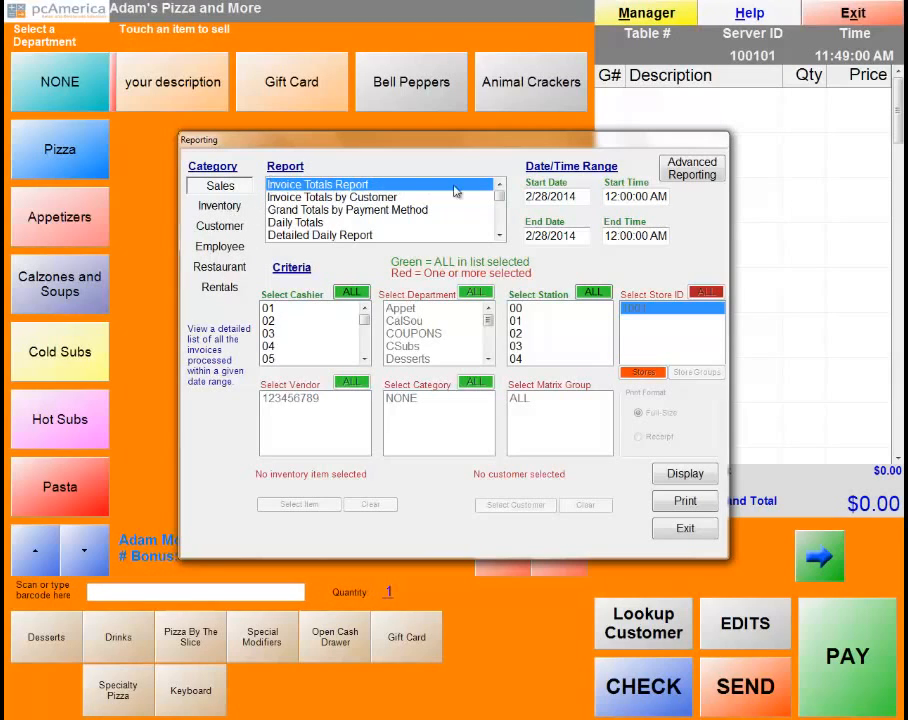
Browse the Inventory, Customer, Employee and Rentals report categories, then return to Sales.
{"action": "scroll", "coordinate": [494, 215], "scroll_direction": "down", "scroll_amount": 10}
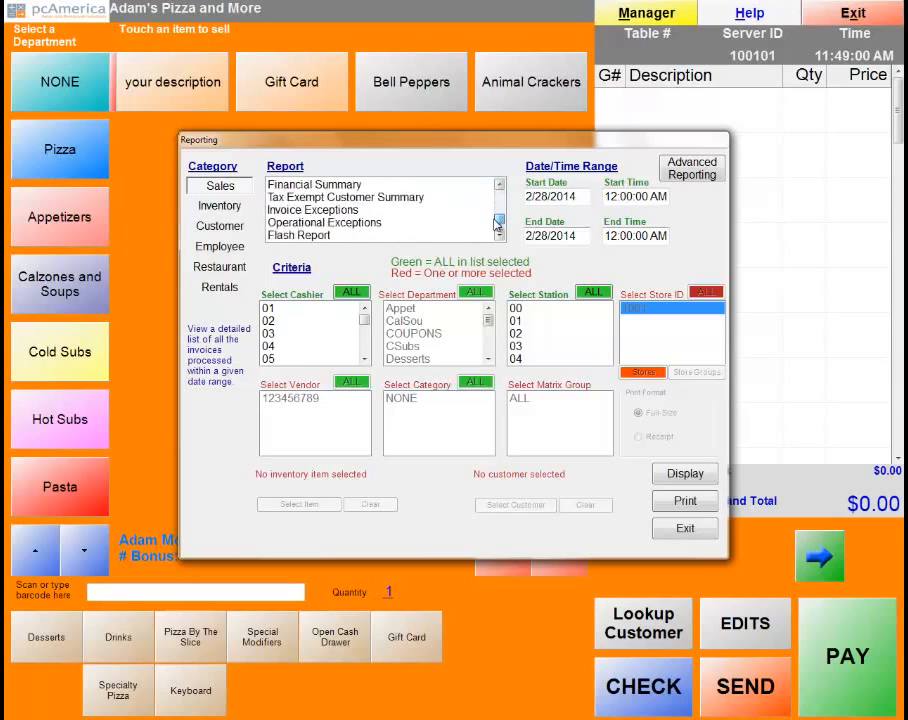
{"action": "left_click", "coordinate": [234, 207]}
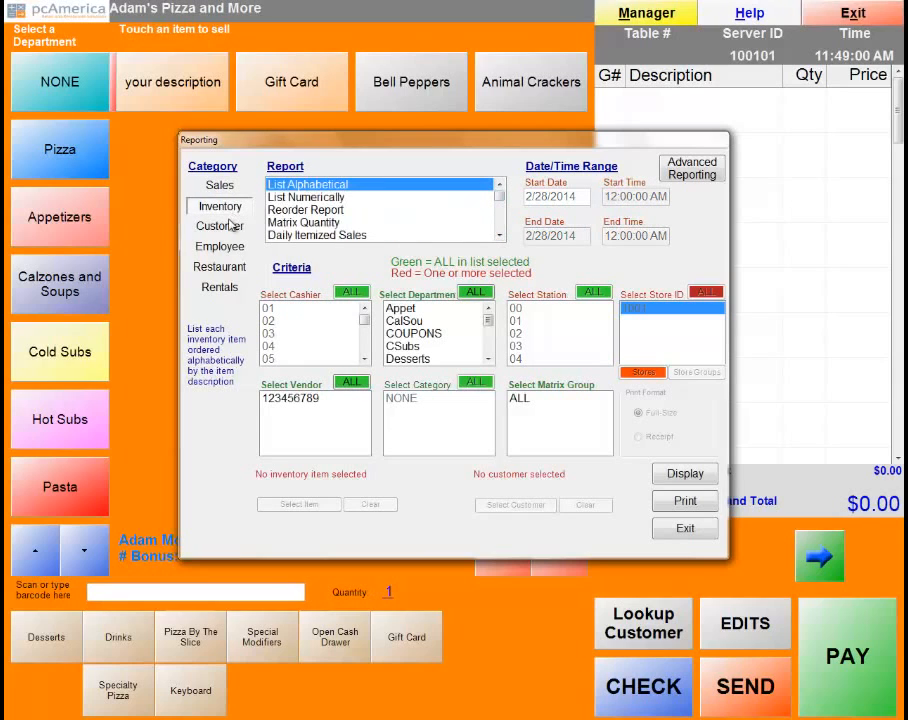
{"action": "left_click", "coordinate": [228, 230]}
{"action": "left_click", "coordinate": [219, 246]}
{"action": "left_click", "coordinate": [219, 287]}
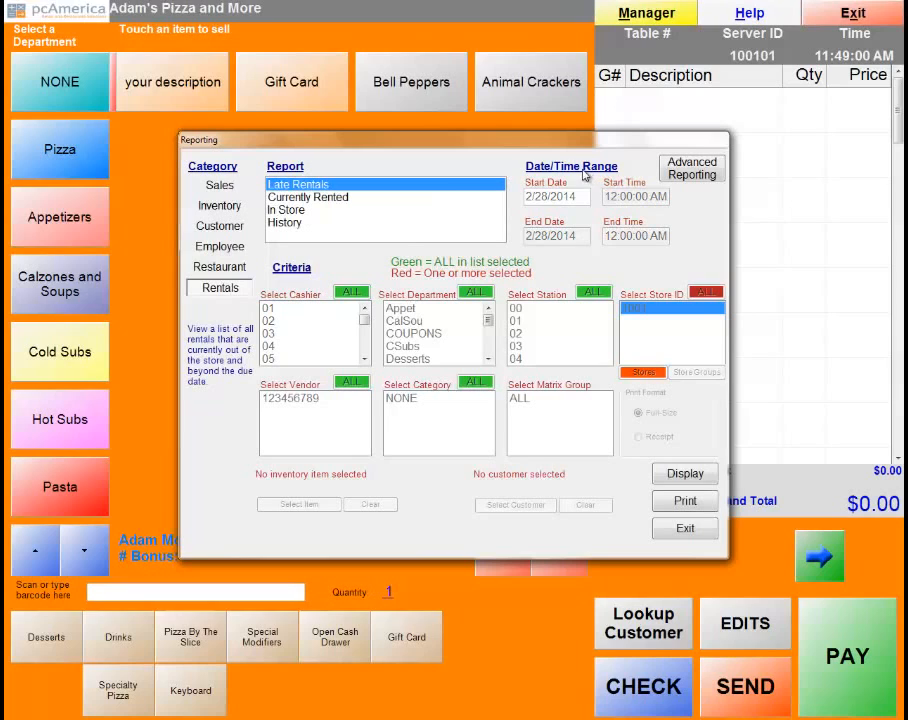
{"action": "left_click", "coordinate": [220, 189]}
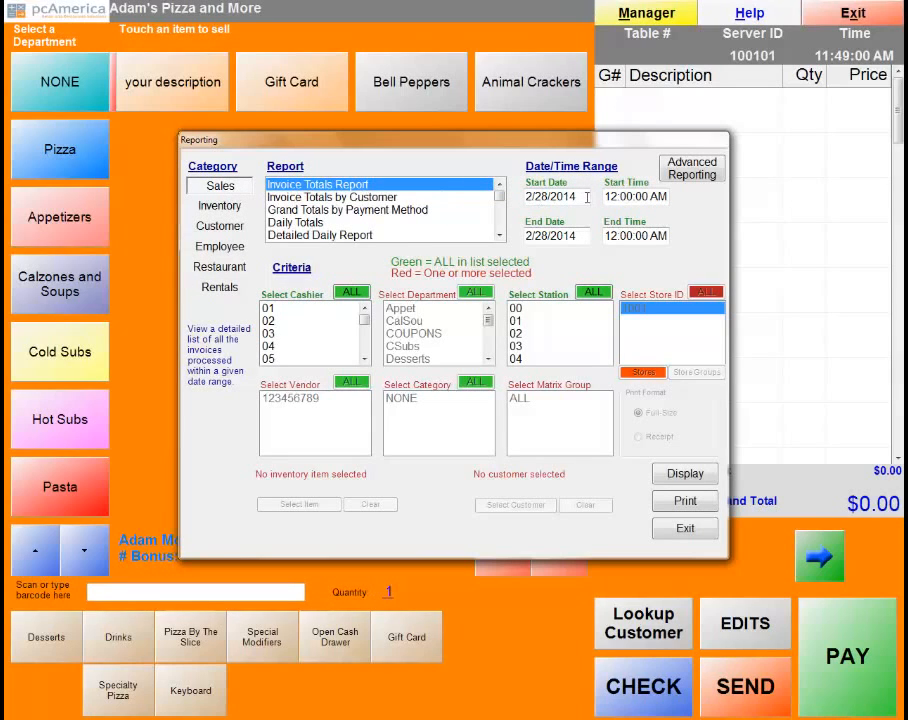
{"action": "left_click", "coordinate": [583, 196]}
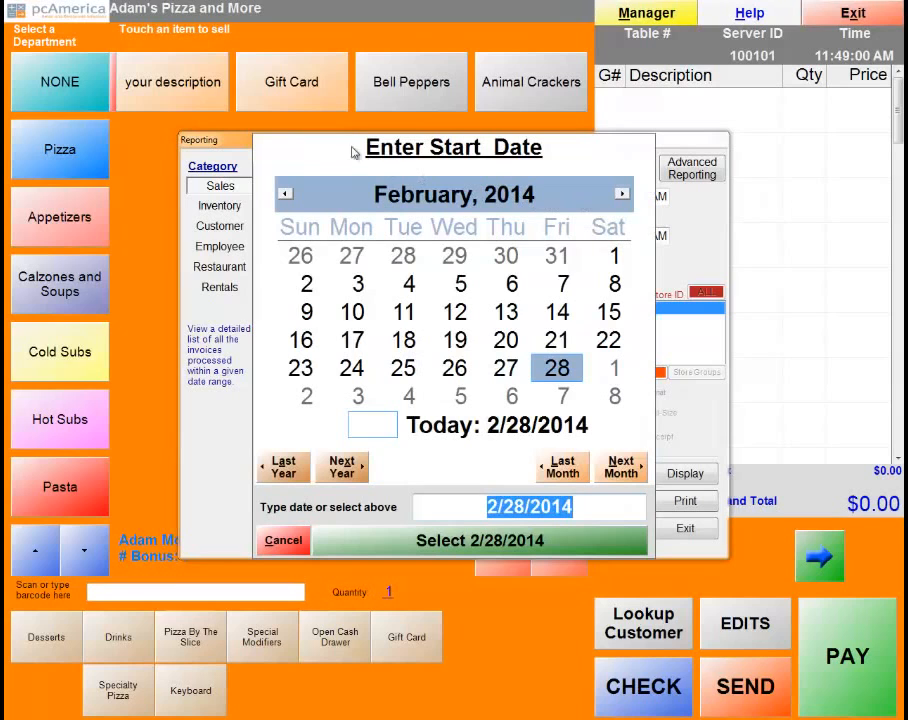
{"action": "left_click", "coordinate": [284, 539]}
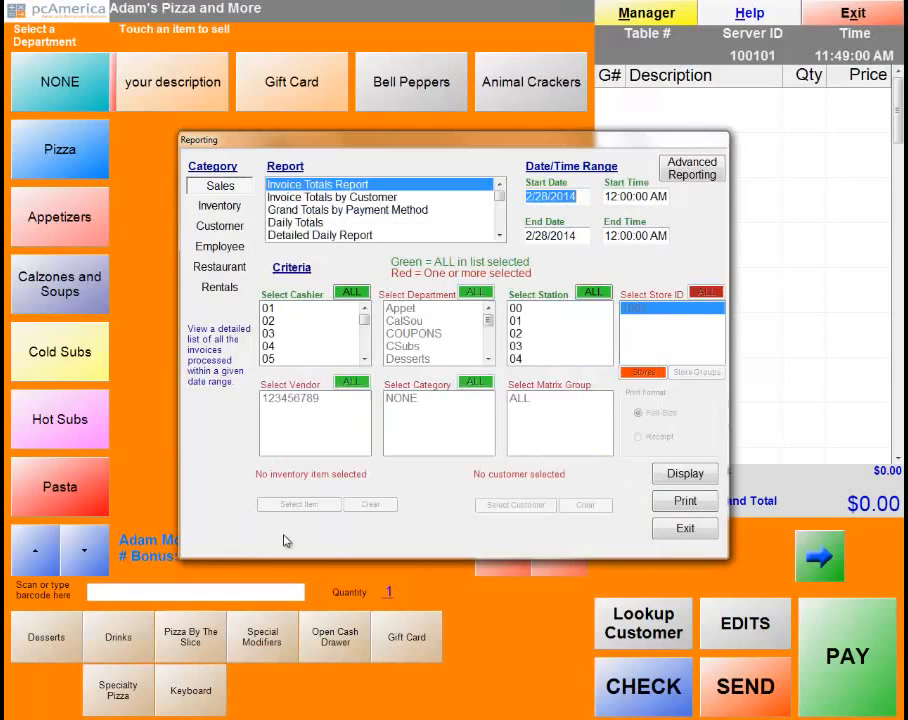
{"action": "left_click", "coordinate": [626, 196]}
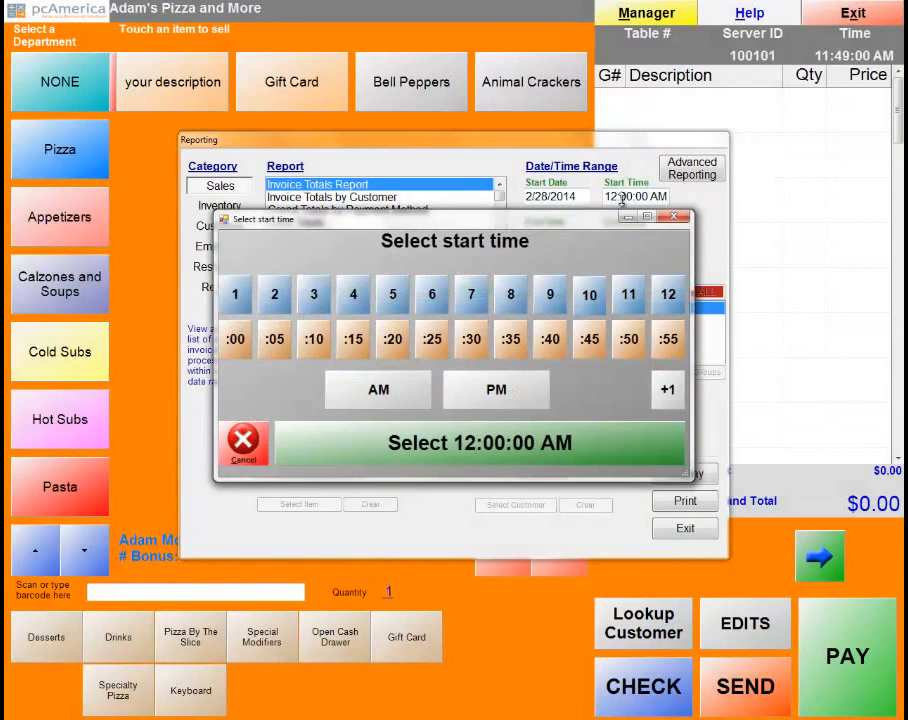
{"action": "left_click", "coordinate": [248, 445]}
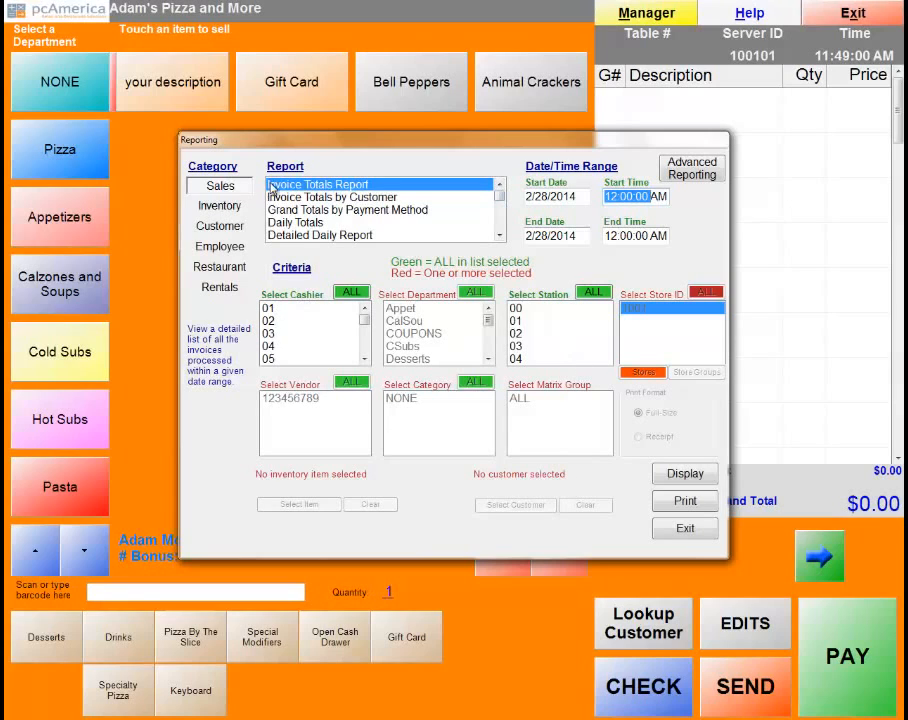
{"action": "left_click", "coordinate": [325, 199]}
{"action": "left_click", "coordinate": [325, 210]}
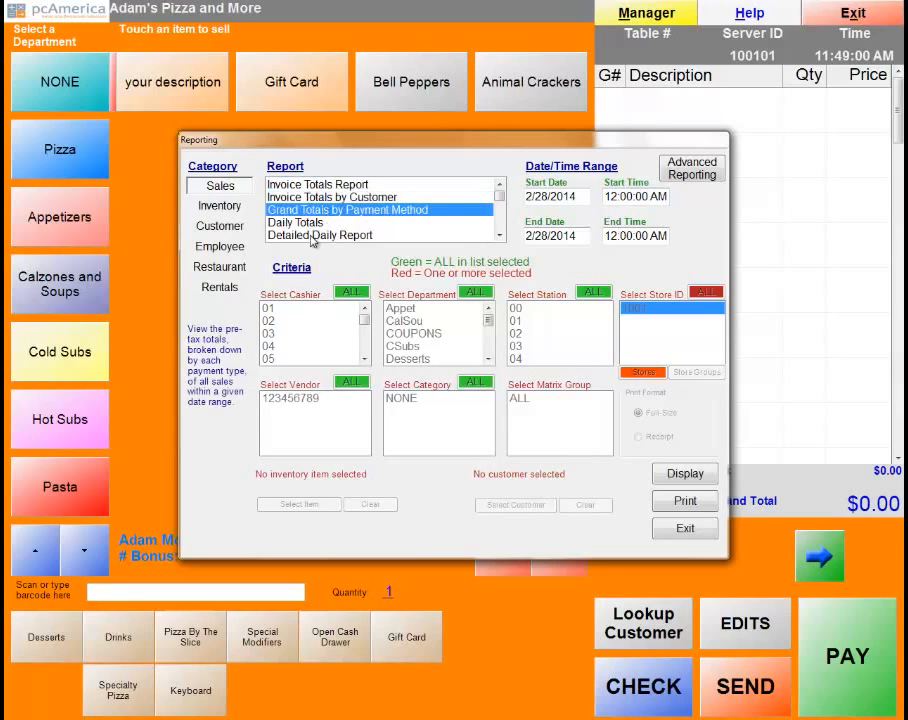
{"action": "left_click", "coordinate": [330, 234]}
{"action": "left_click", "coordinate": [322, 185]}
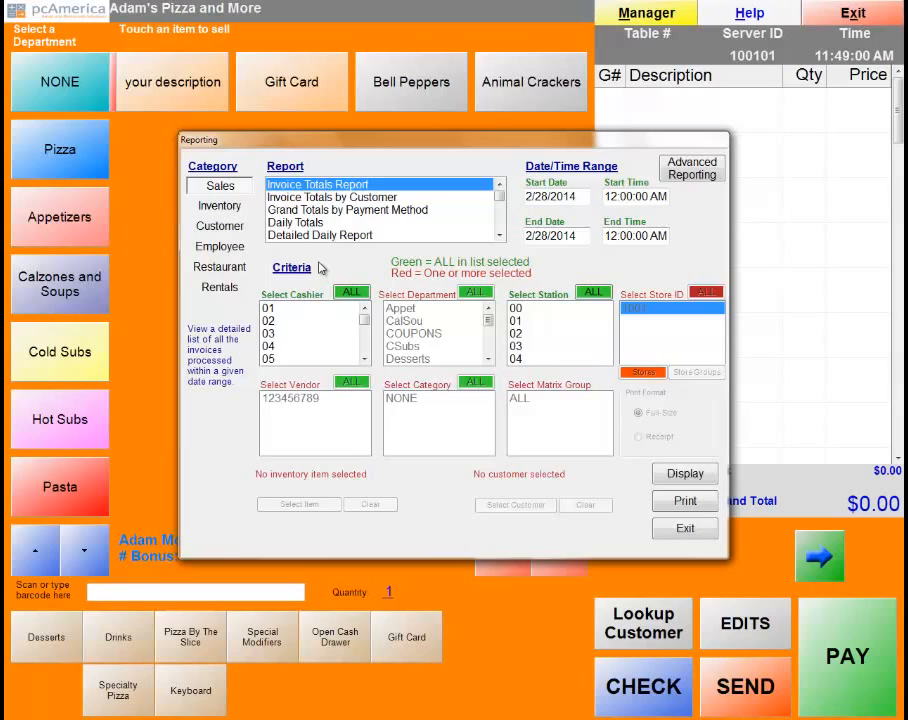
{"action": "left_click", "coordinate": [686, 474]}
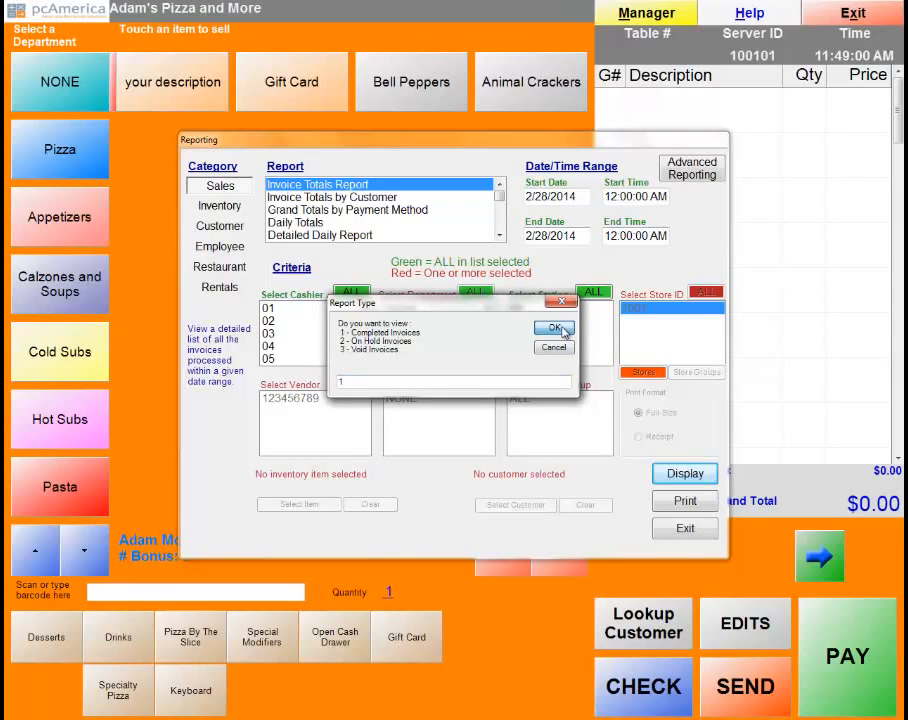
{"action": "left_click", "coordinate": [556, 329]}
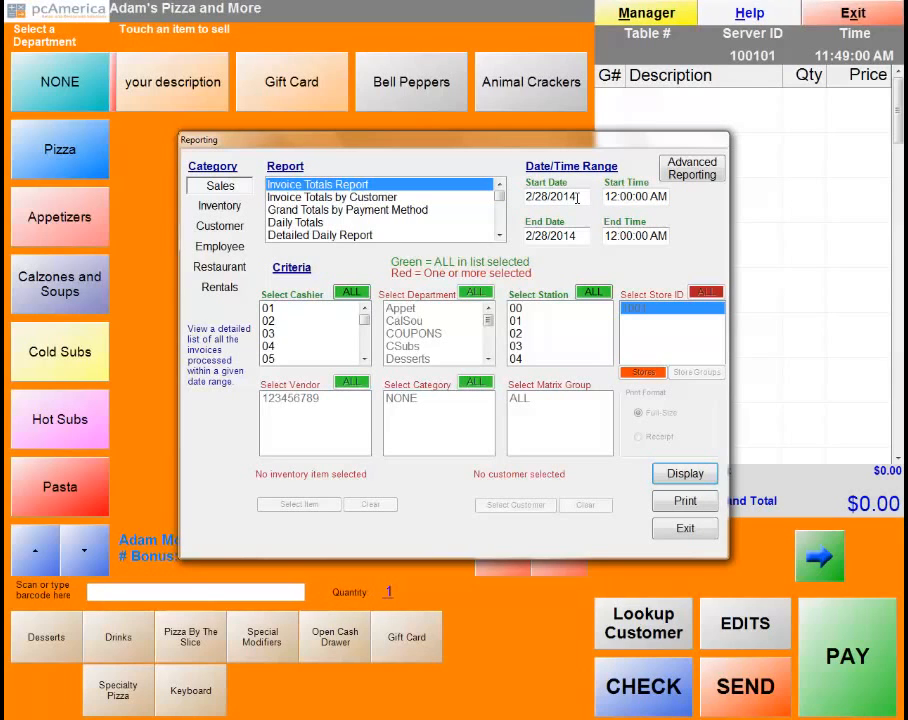
{"action": "key", "text": "Return"}
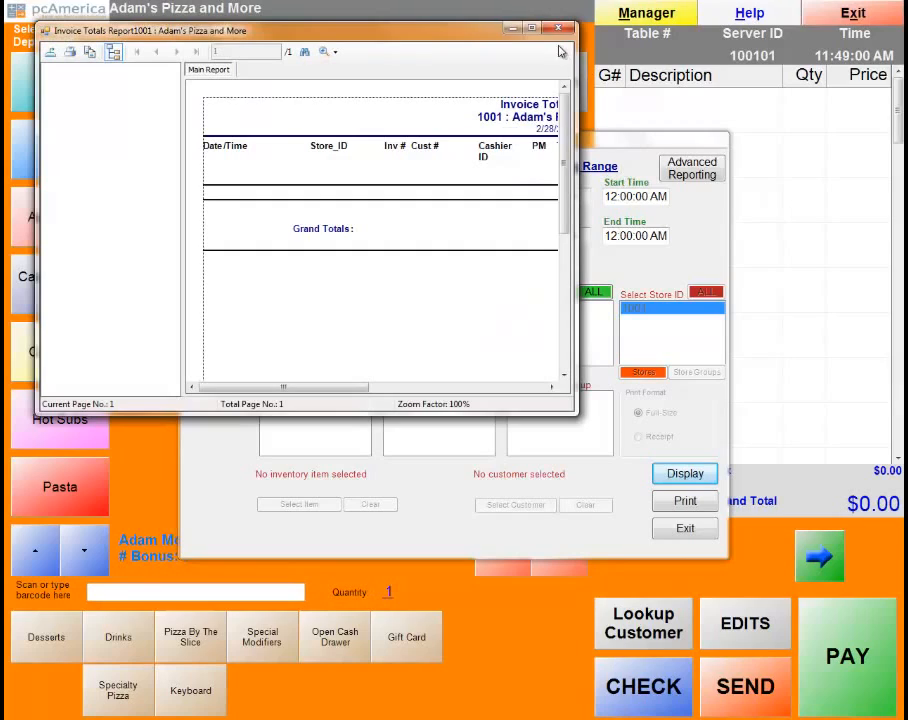
{"action": "left_click", "coordinate": [534, 28]}
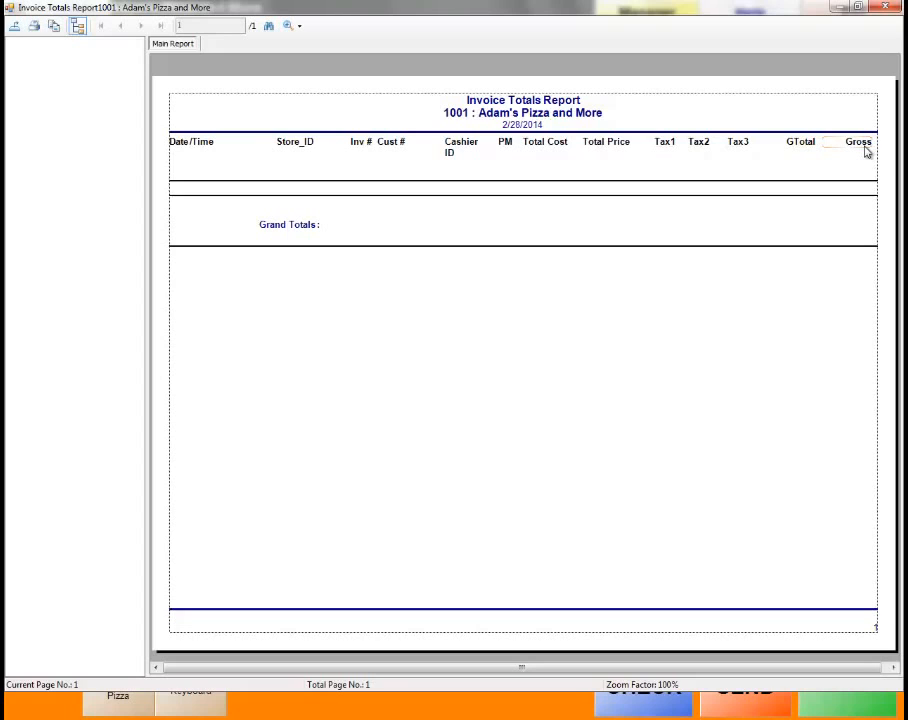
{"action": "left_click", "coordinate": [13, 28]}
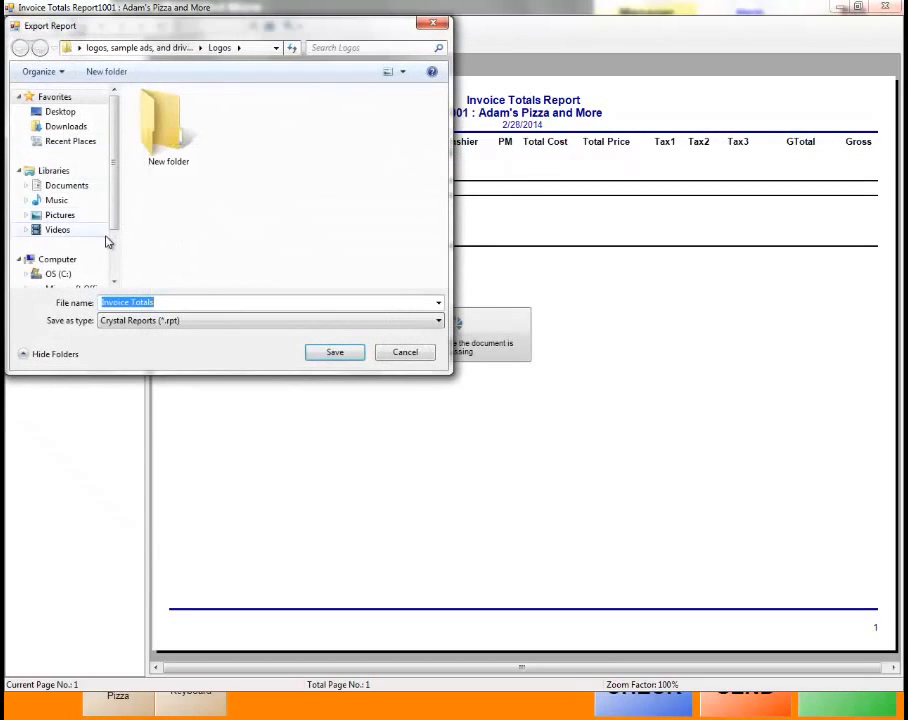
{"action": "left_click", "coordinate": [437, 320]}
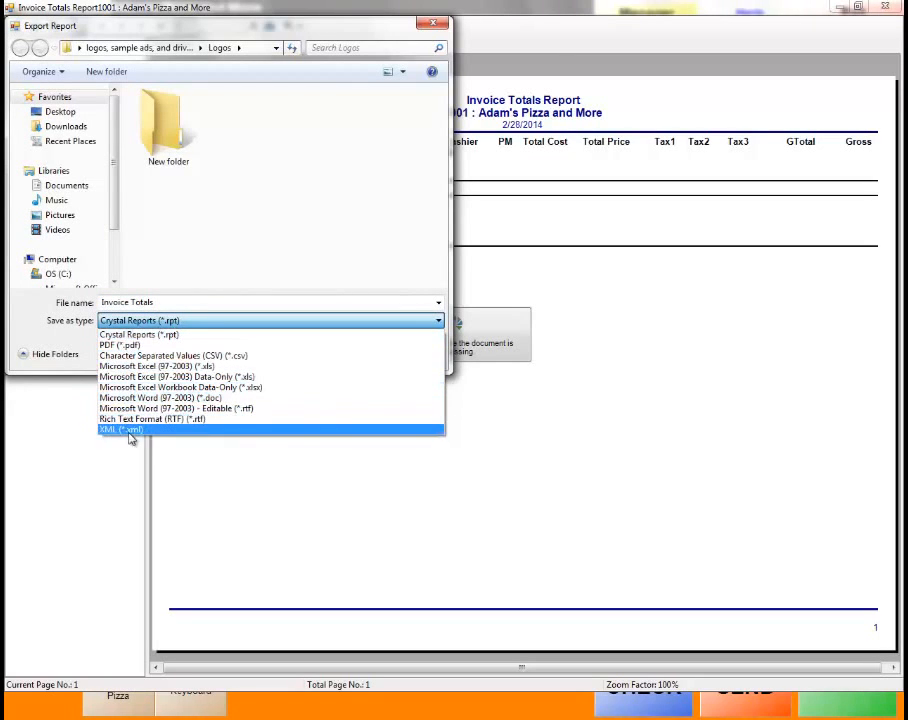
{"action": "left_click", "coordinate": [486, 378]}
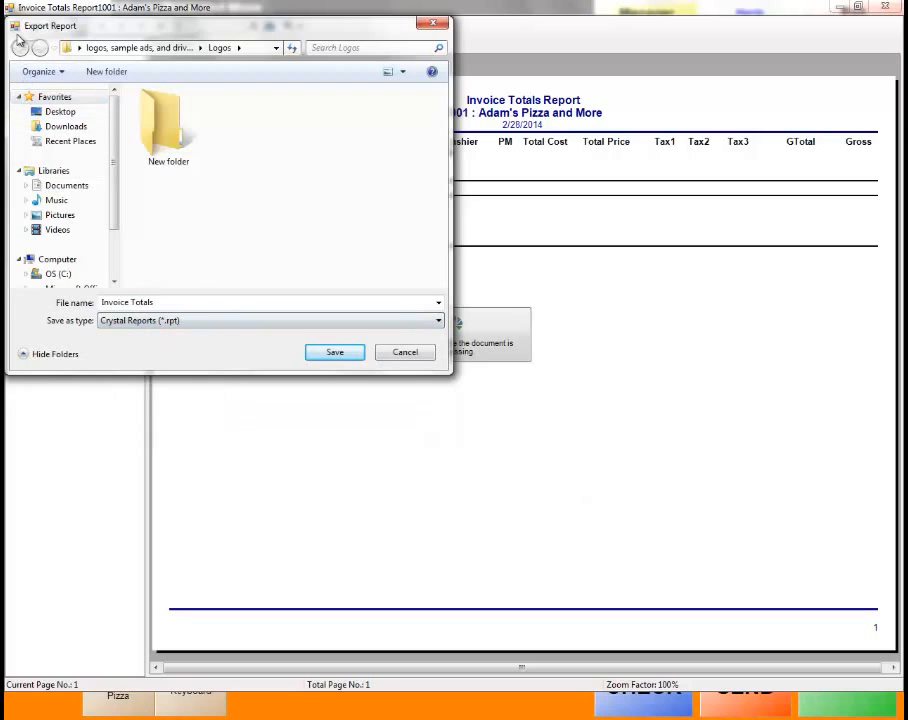
{"action": "left_click", "coordinate": [406, 355]}
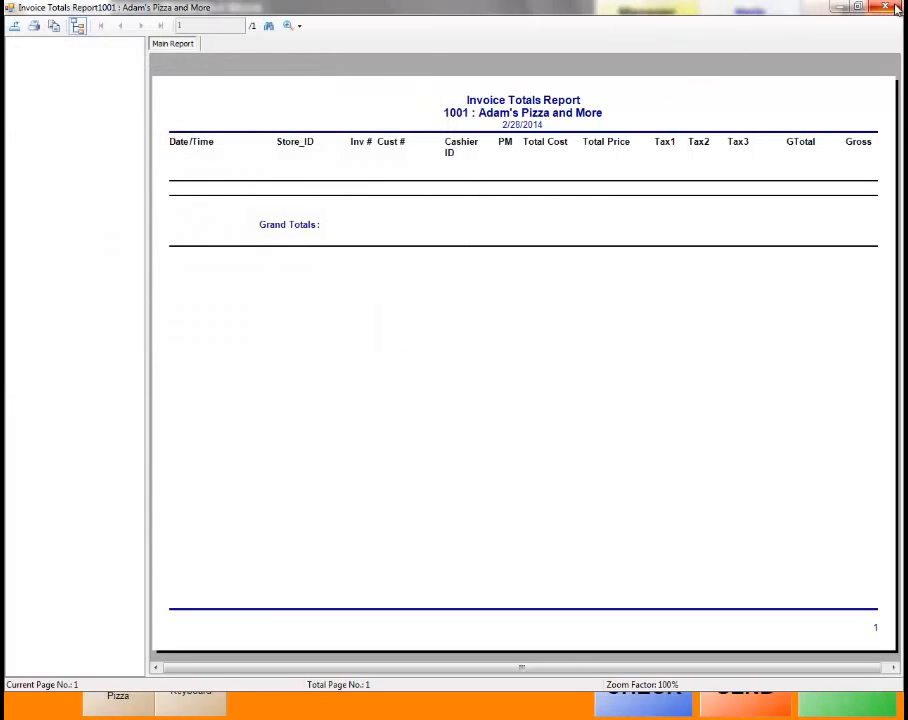
{"action": "left_click", "coordinate": [866, 10]}
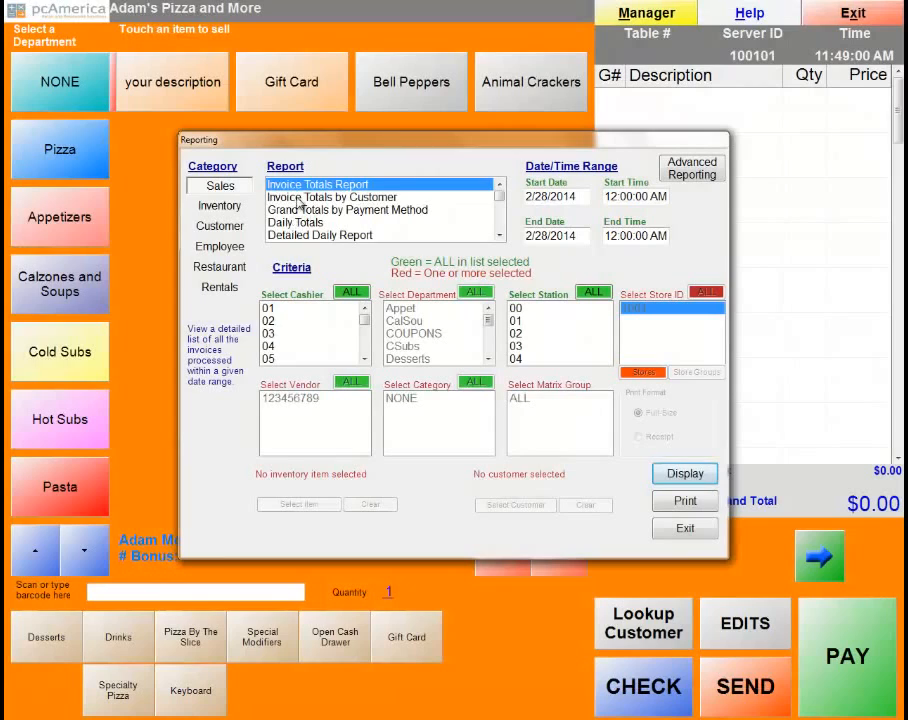
Browse the Sales reports and view, then close, the Detailed Daily Report options.
{"action": "left_click", "coordinate": [300, 198]}
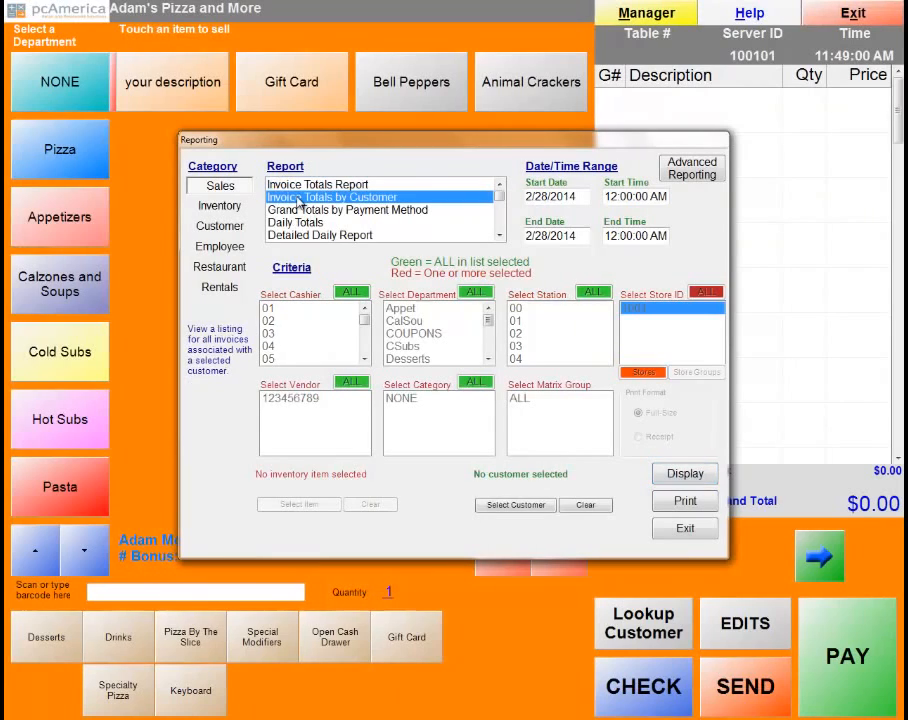
{"action": "left_click", "coordinate": [378, 211]}
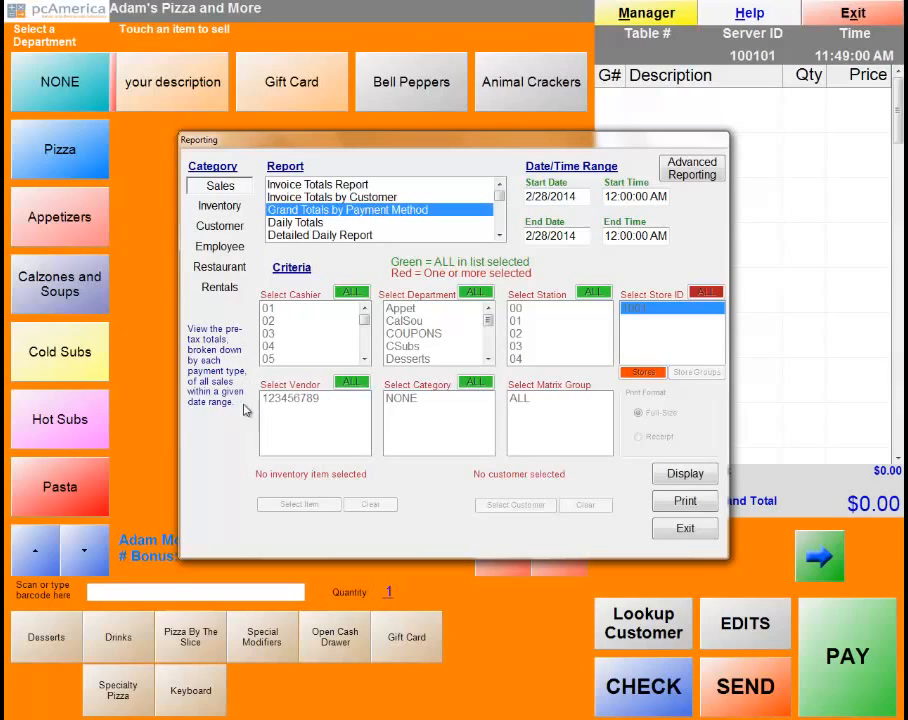
{"action": "left_click", "coordinate": [292, 226]}
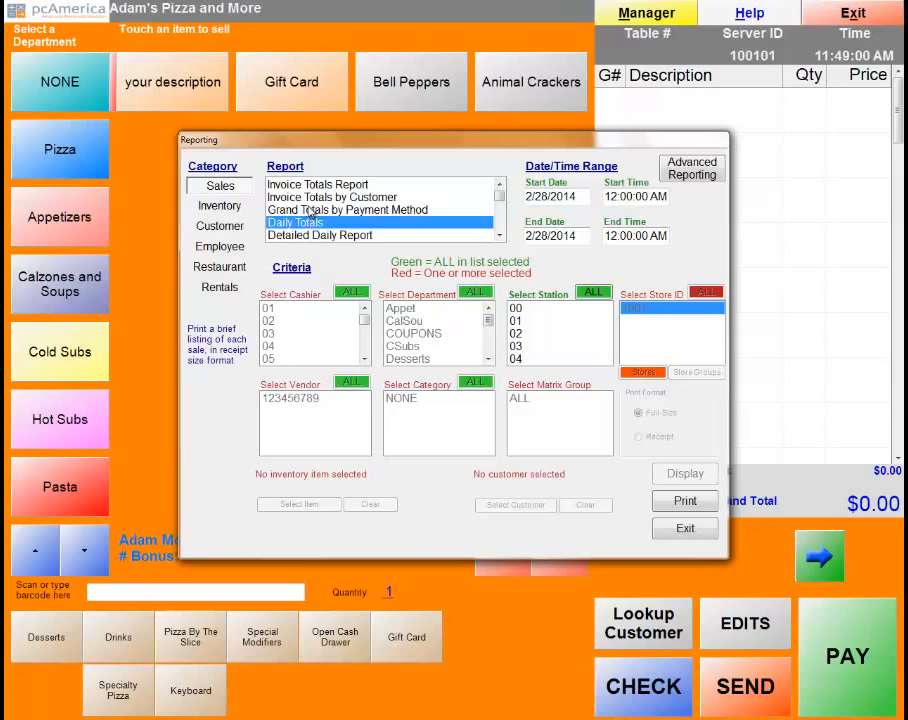
{"action": "left_click", "coordinate": [299, 235]}
{"action": "left_click", "coordinate": [501, 237]}
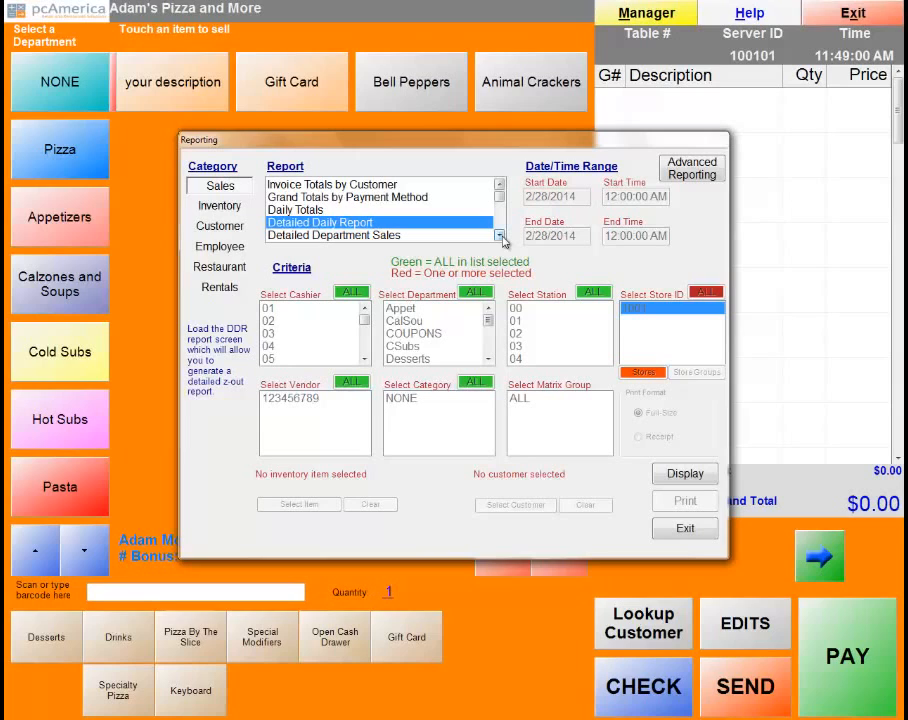
{"action": "left_click", "coordinate": [682, 474]}
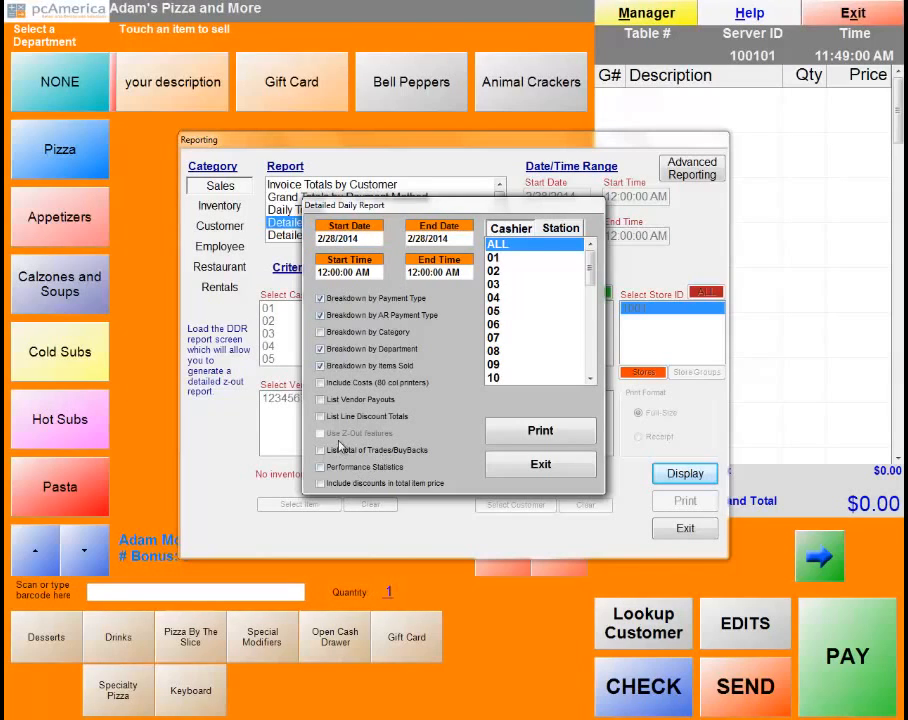
{"action": "left_click", "coordinate": [519, 469]}
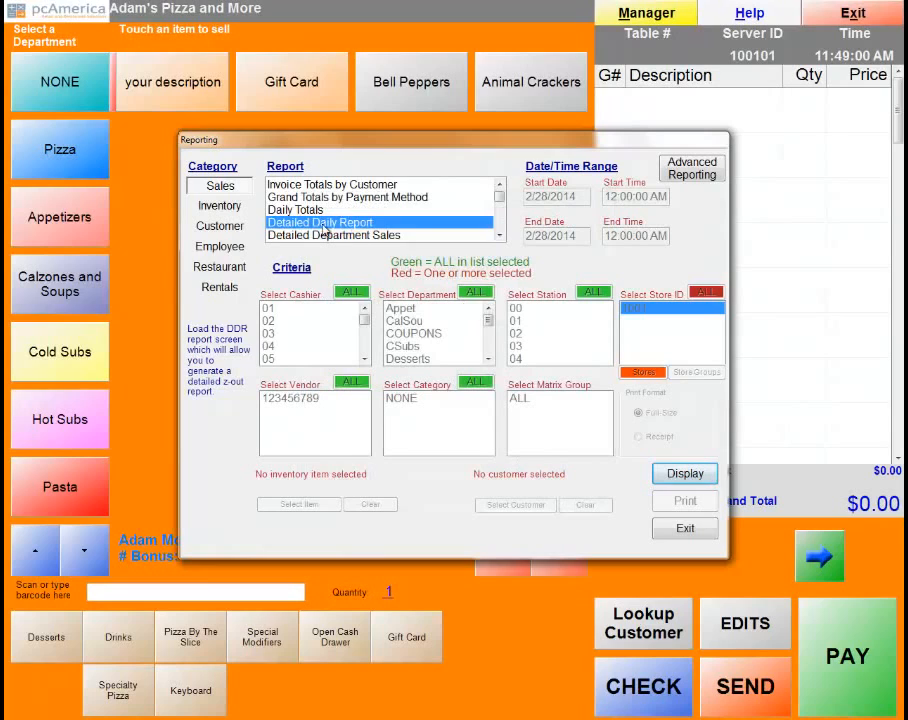
Select Detailed Department Sales and generate the report.
{"action": "left_click", "coordinate": [458, 235]}
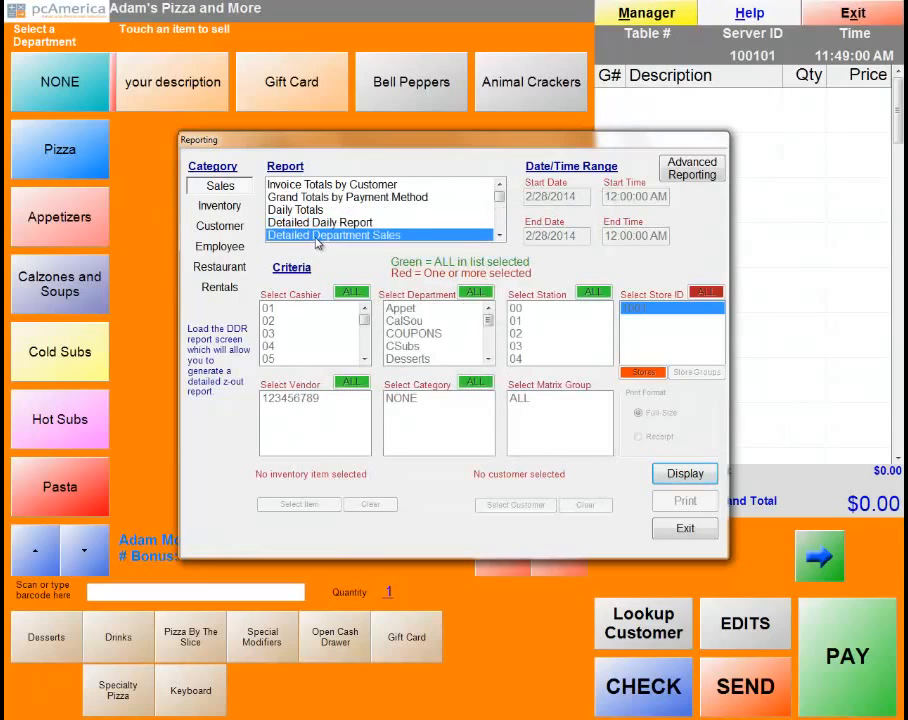
{"action": "left_click", "coordinate": [499, 237]}
{"action": "left_click", "coordinate": [499, 237]}
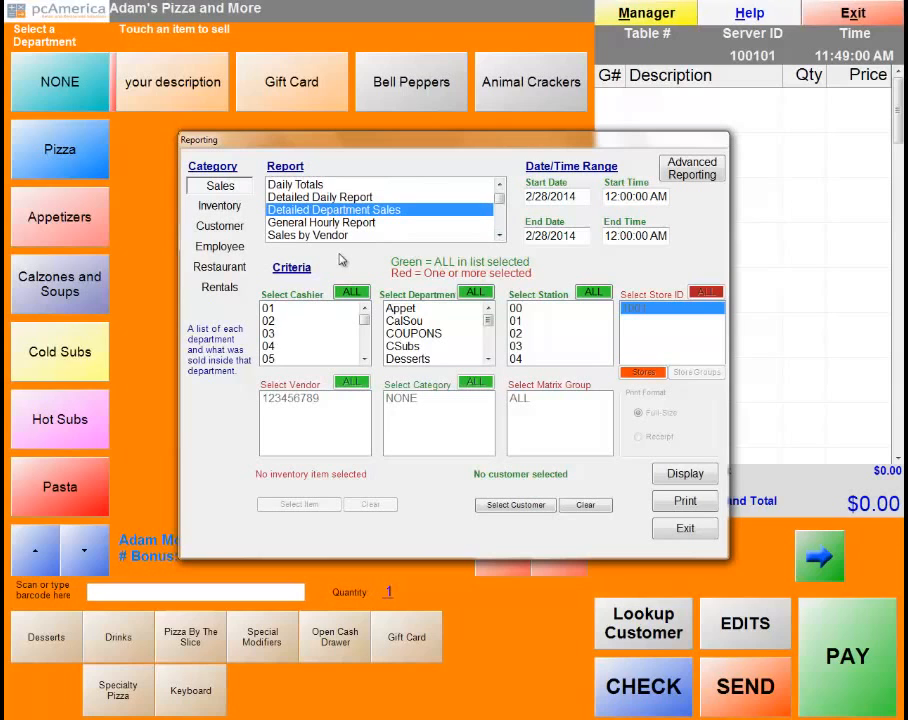
{"action": "left_click", "coordinate": [672, 474]}
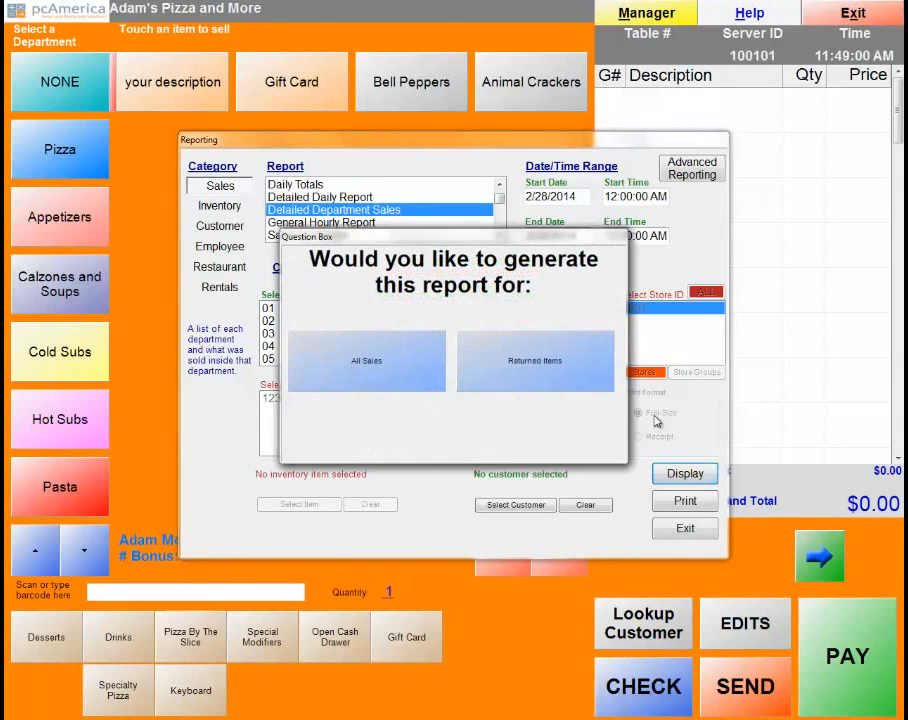
Preview the empty All Sales department report maximized, cancel its export, and select General Hourly Report.
{"action": "left_click", "coordinate": [366, 360]}
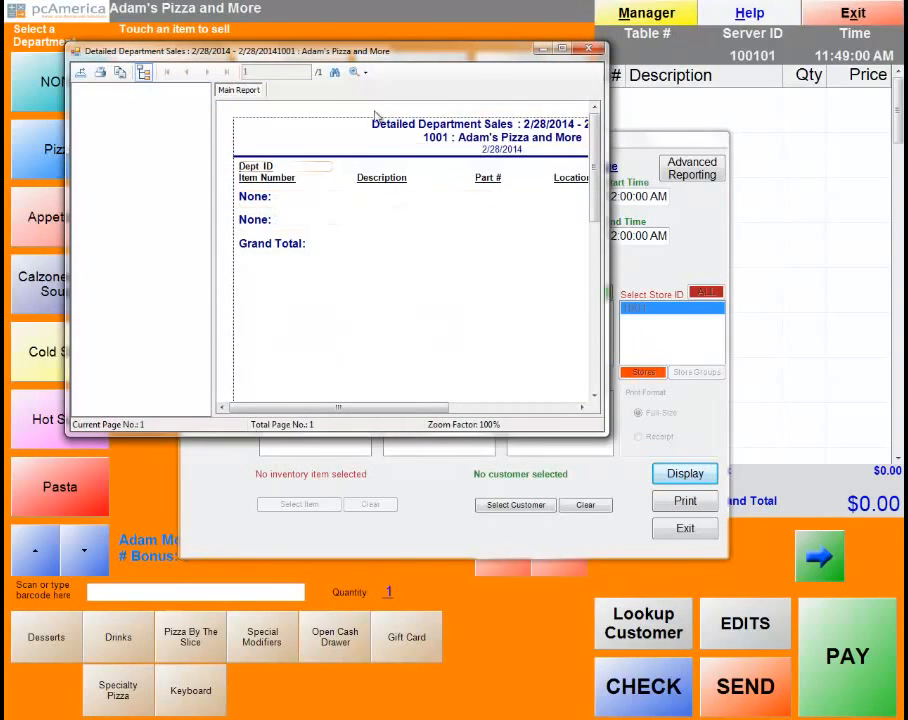
{"action": "double_click", "coordinate": [541, 53]}
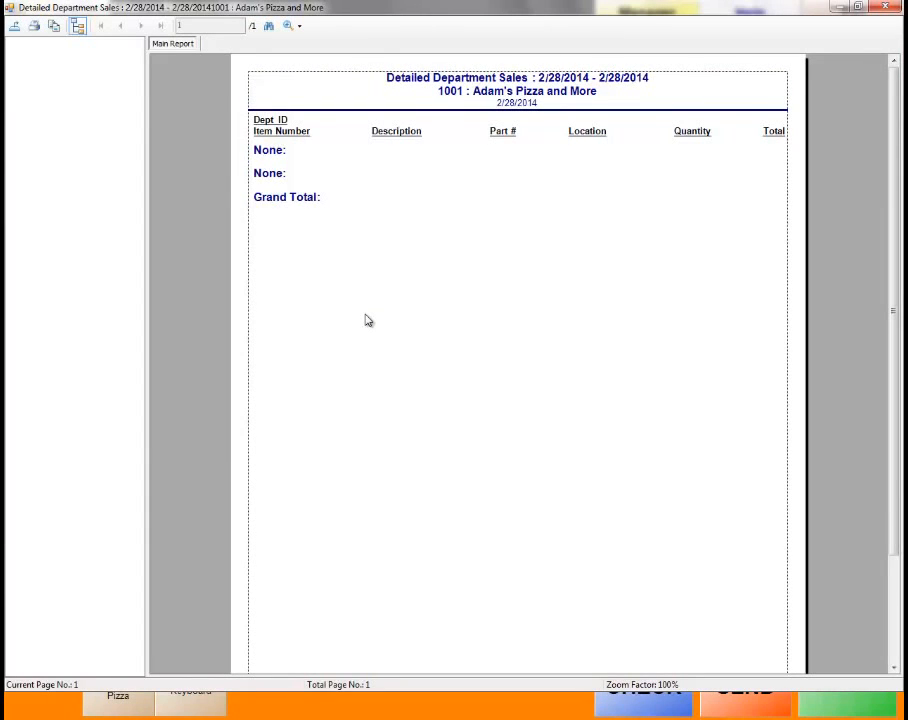
{"action": "left_click", "coordinate": [15, 26]}
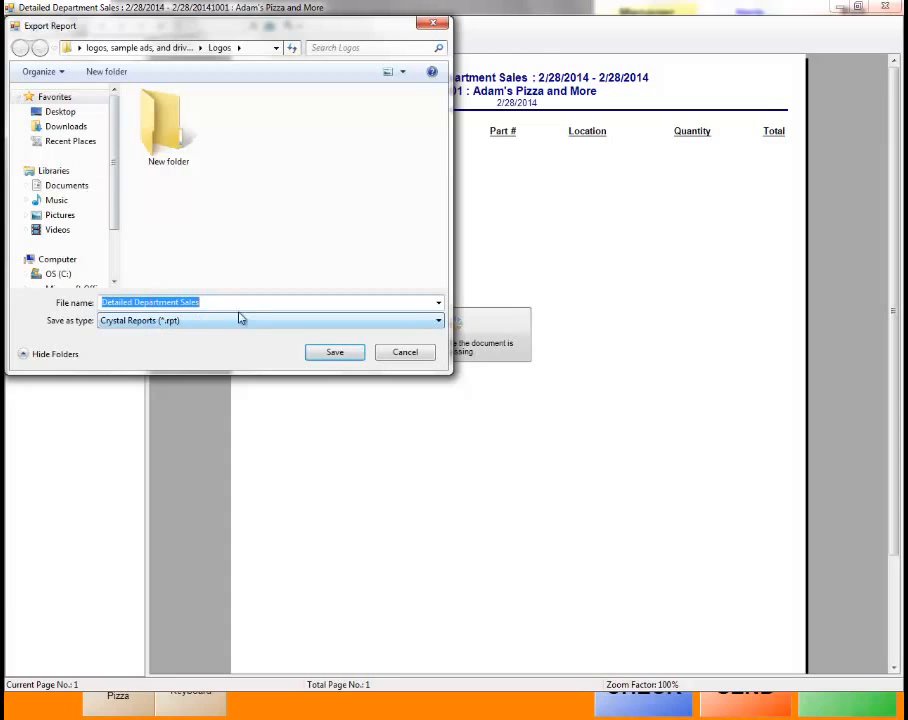
{"action": "left_click", "coordinate": [415, 320]}
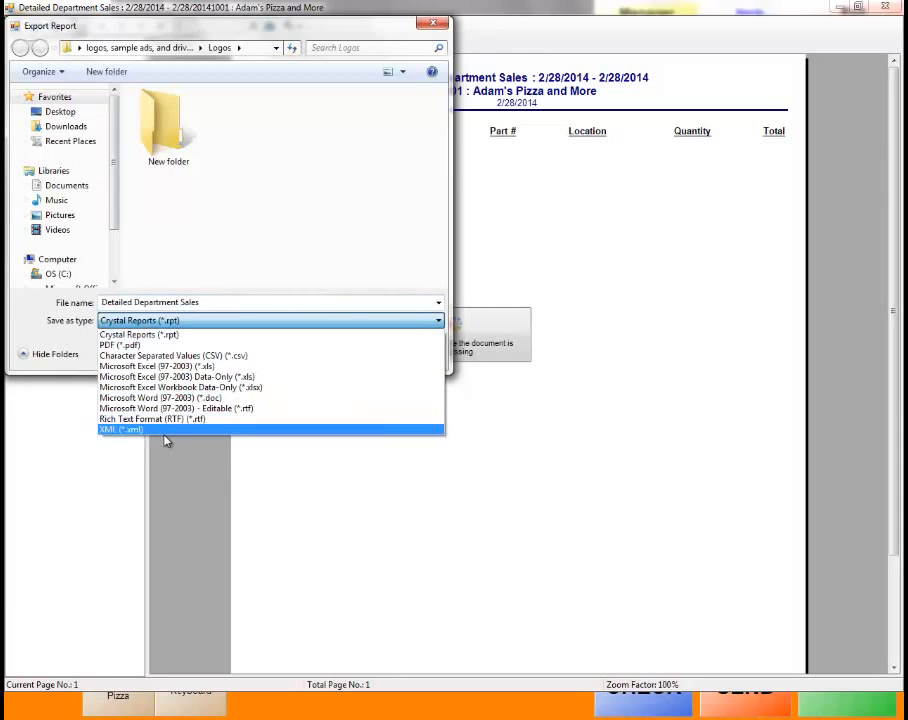
{"action": "left_click", "coordinate": [410, 30]}
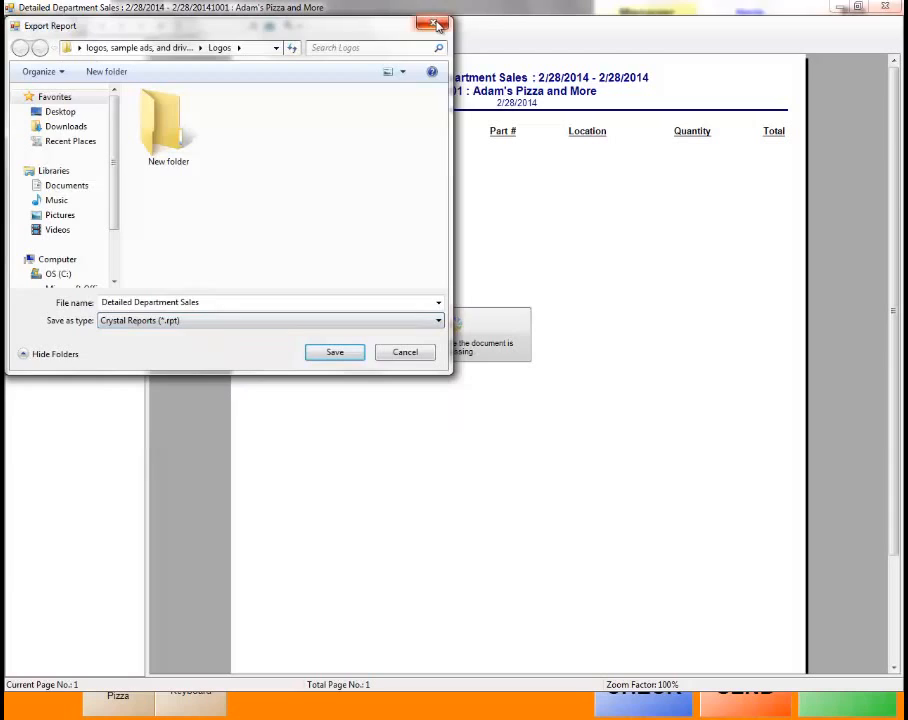
{"action": "left_click", "coordinate": [435, 24]}
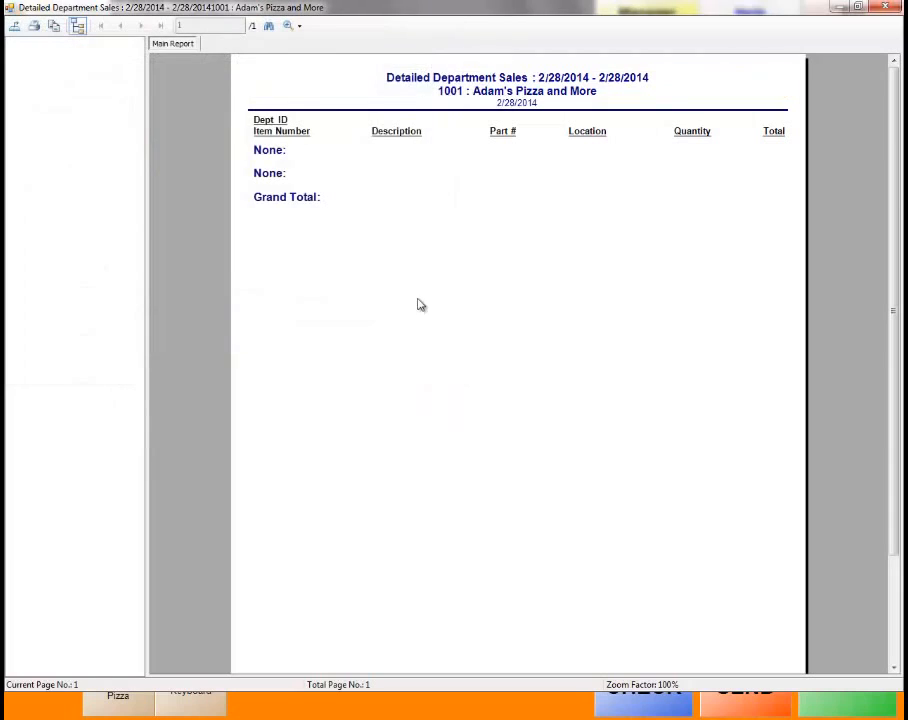
{"action": "left_click", "coordinate": [885, 8]}
{"action": "left_click", "coordinate": [337, 224]}
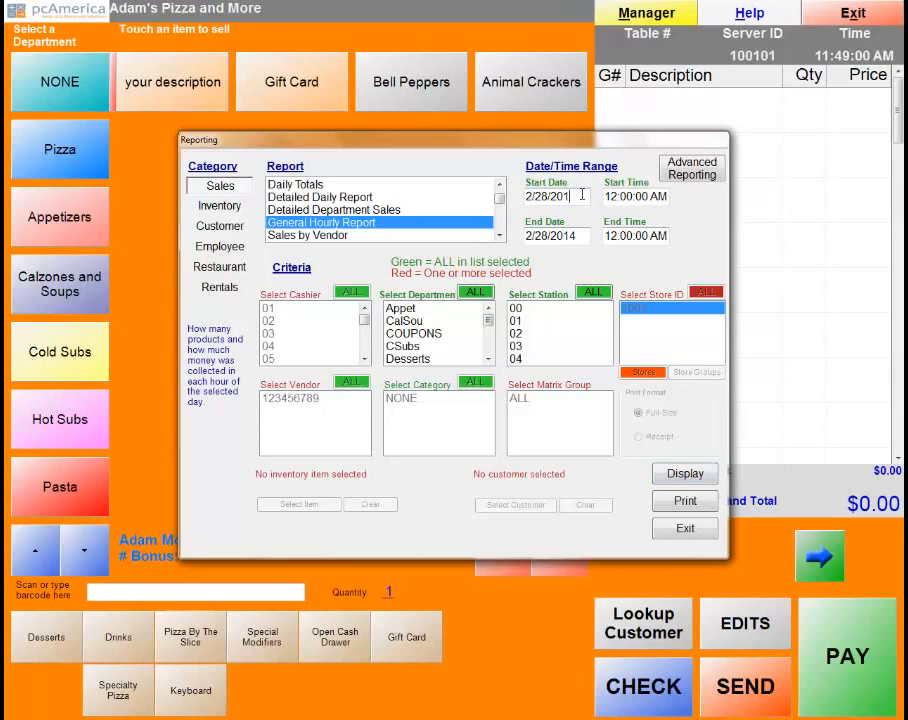
Set the start date to 2/28/2013, then review and close the $27.00 General Hourly Report.
{"action": "type", "text": "3"}
{"action": "left_click", "coordinate": [686, 476]}
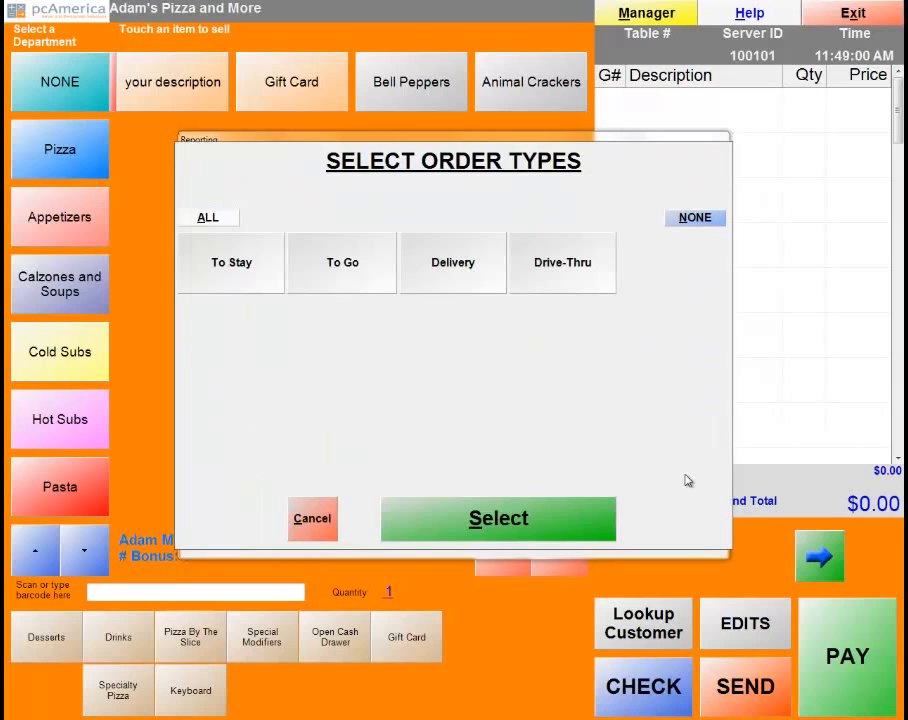
{"action": "left_click", "coordinate": [524, 528]}
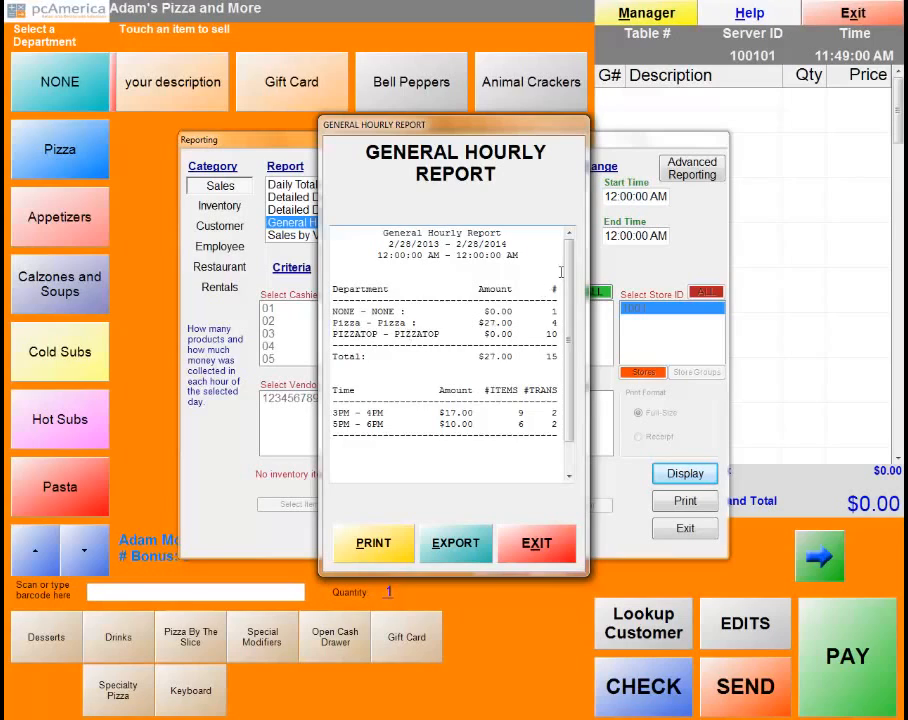
{"action": "scroll", "coordinate": [572, 286], "scroll_direction": "down", "scroll_amount": 1}
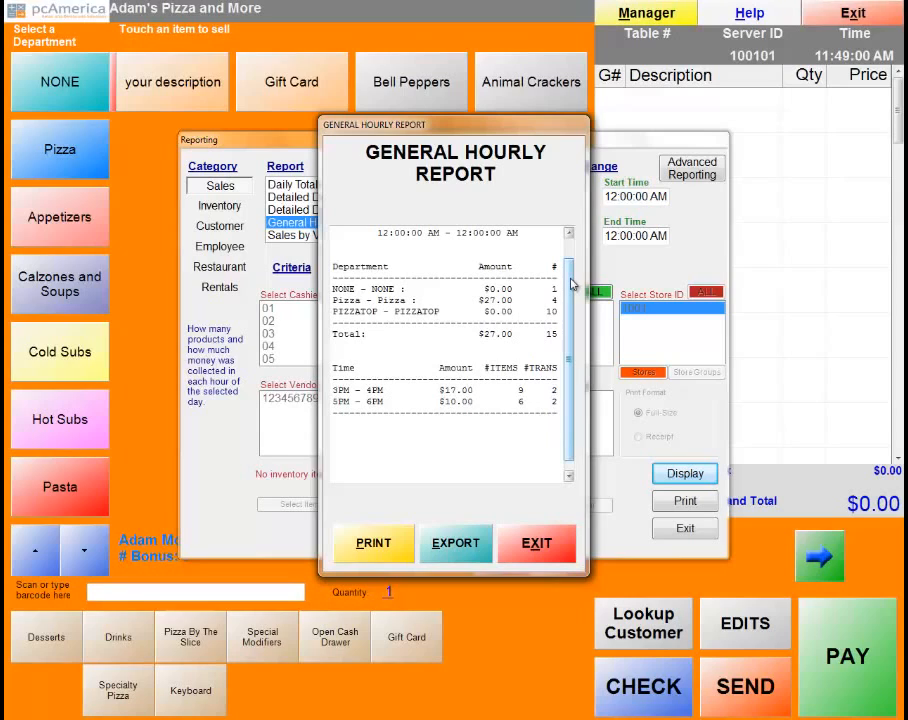
{"action": "scroll", "coordinate": [572, 285], "scroll_direction": "down", "scroll_amount": 1}
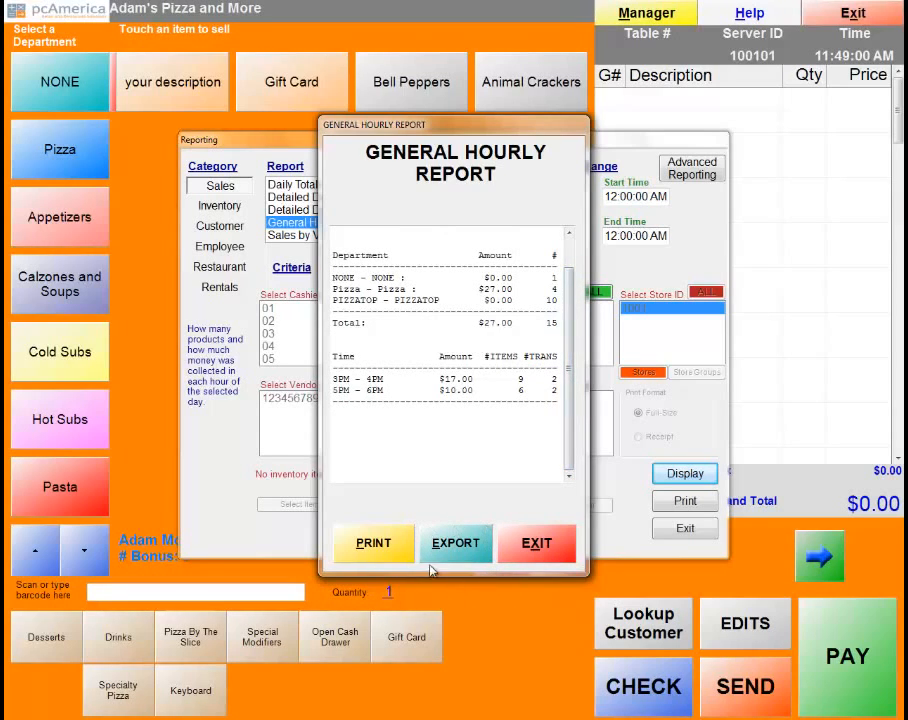
{"action": "left_click", "coordinate": [533, 543]}
{"action": "left_click", "coordinate": [499, 235]}
Scroll the report list, trying Check Listing, Operational Exceptions and Invoice Exceptions.
{"action": "left_click", "coordinate": [499, 235]}
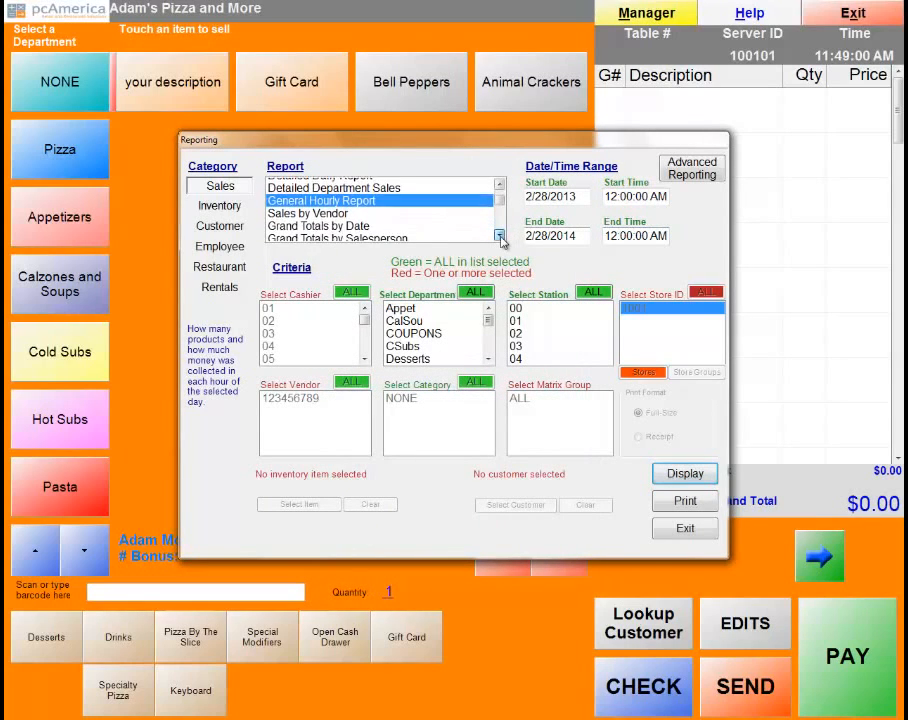
{"action": "left_click", "coordinate": [499, 235]}
{"action": "left_click", "coordinate": [499, 235]}
{"action": "left_click", "coordinate": [499, 235]}
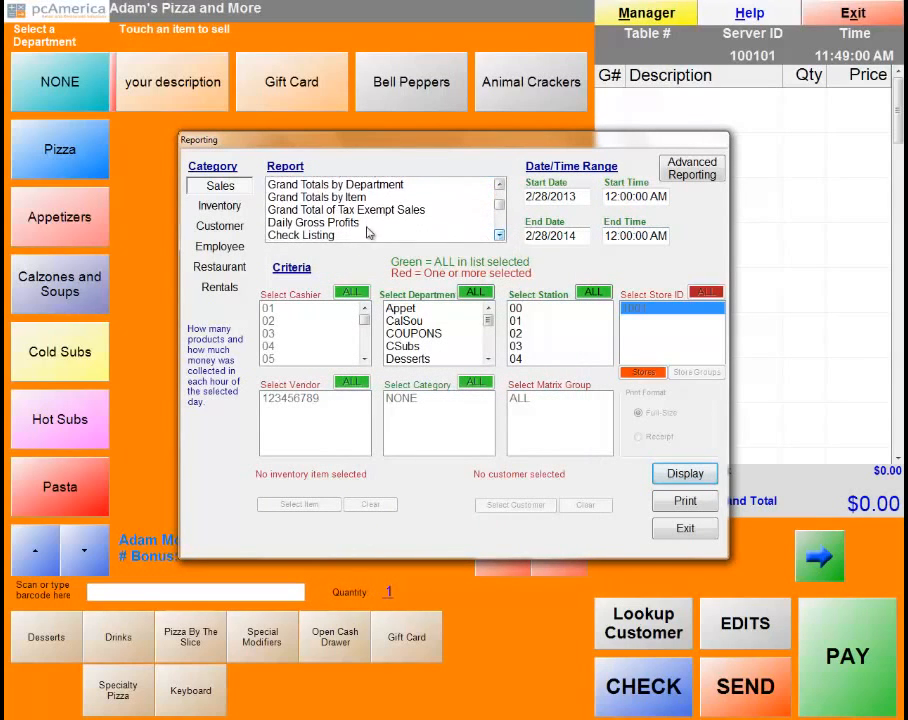
{"action": "left_click", "coordinate": [308, 233]}
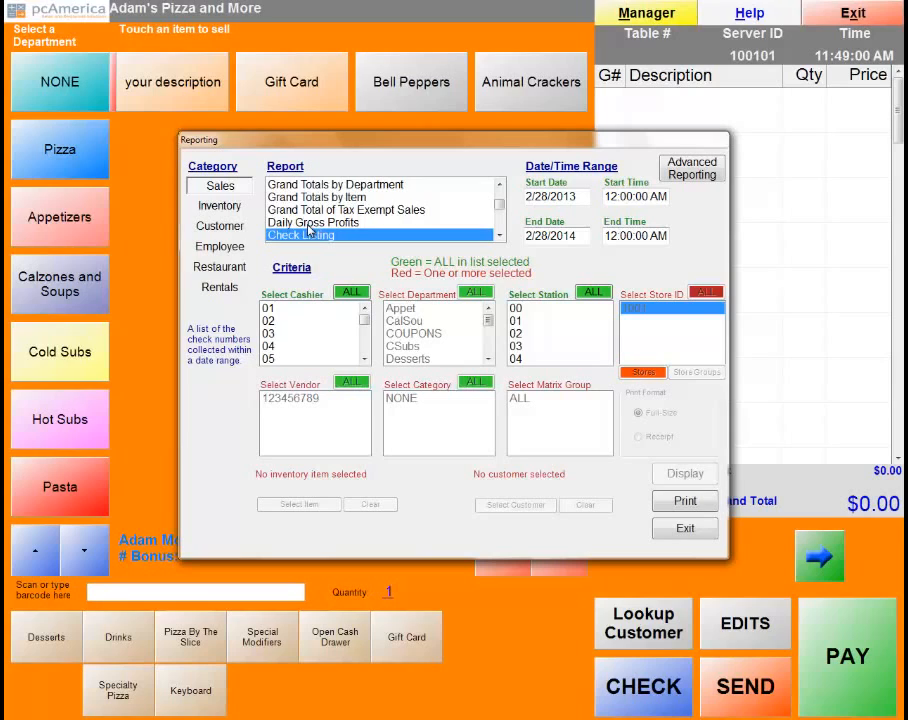
{"action": "key", "text": "Down"}
{"action": "key", "text": "Down"}
{"action": "key", "text": "Down"}
{"action": "key", "text": "Down"}
{"action": "key", "text": "Down"}
{"action": "key", "text": "Down"}
{"action": "key", "text": "Down"}
{"action": "key", "text": "Down"}
{"action": "key", "text": "Down"}
{"action": "key", "text": "Down"}
{"action": "key", "text": "Down"}
{"action": "key", "text": "Down"}
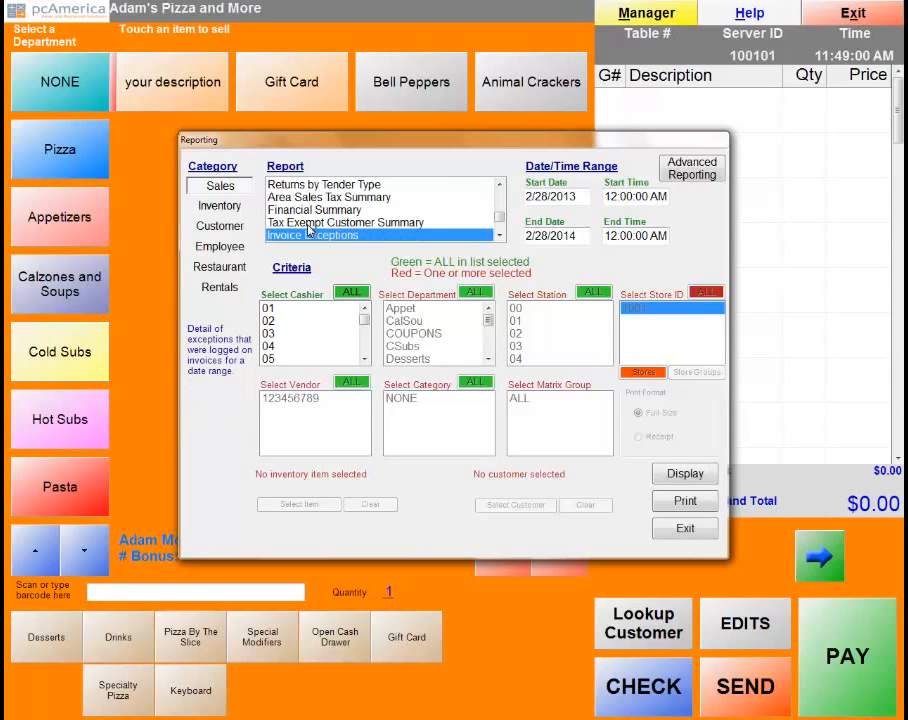
{"action": "left_click", "coordinate": [499, 235]}
{"action": "left_click", "coordinate": [331, 236]}
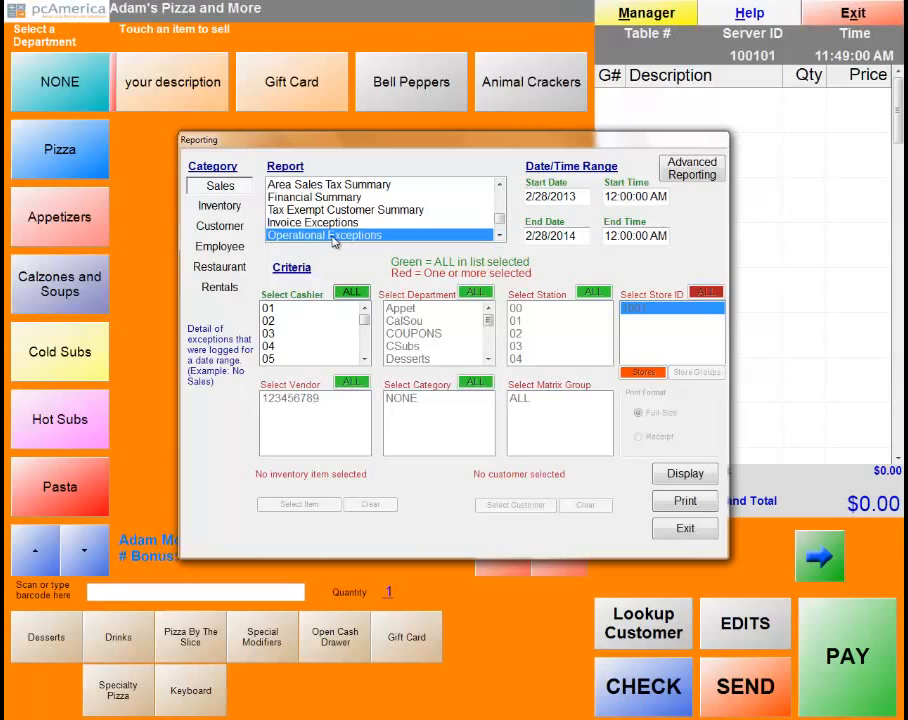
{"action": "left_click", "coordinate": [332, 224]}
{"action": "left_click", "coordinate": [331, 236]}
{"action": "left_click", "coordinate": [333, 226]}
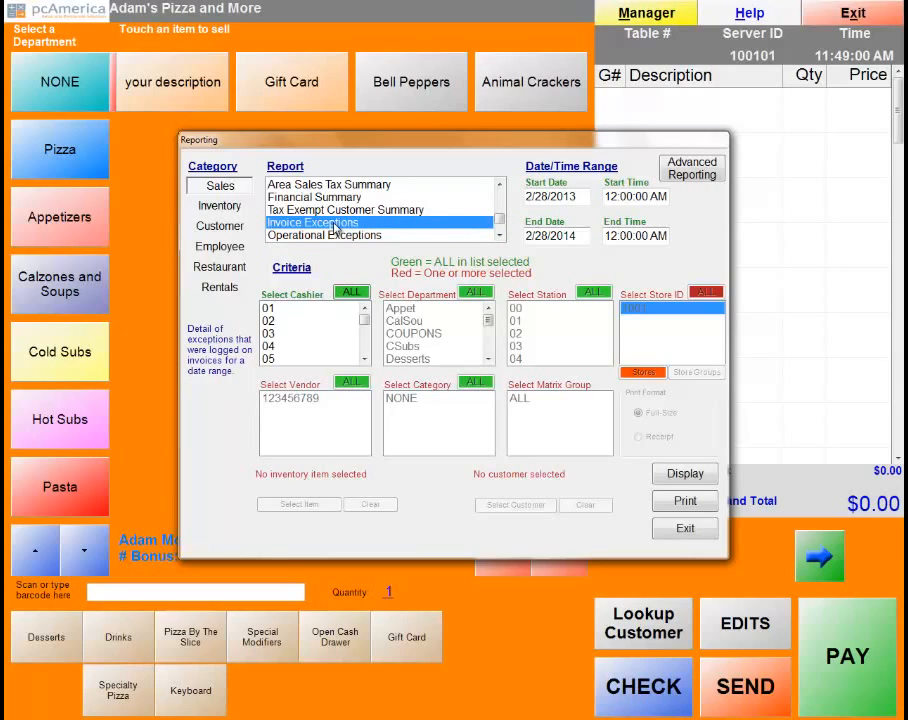
{"action": "left_click", "coordinate": [500, 236]}
{"action": "left_click", "coordinate": [500, 236]}
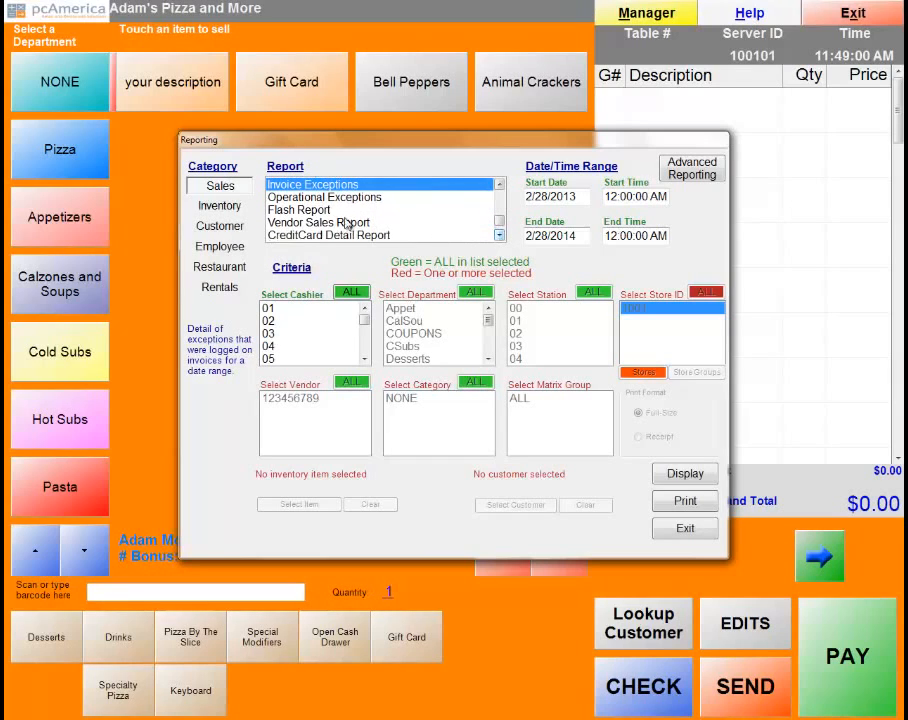
Display the Flash Report ($27.00 net sales, $28.62 cash) and close it.
{"action": "left_click", "coordinate": [300, 211]}
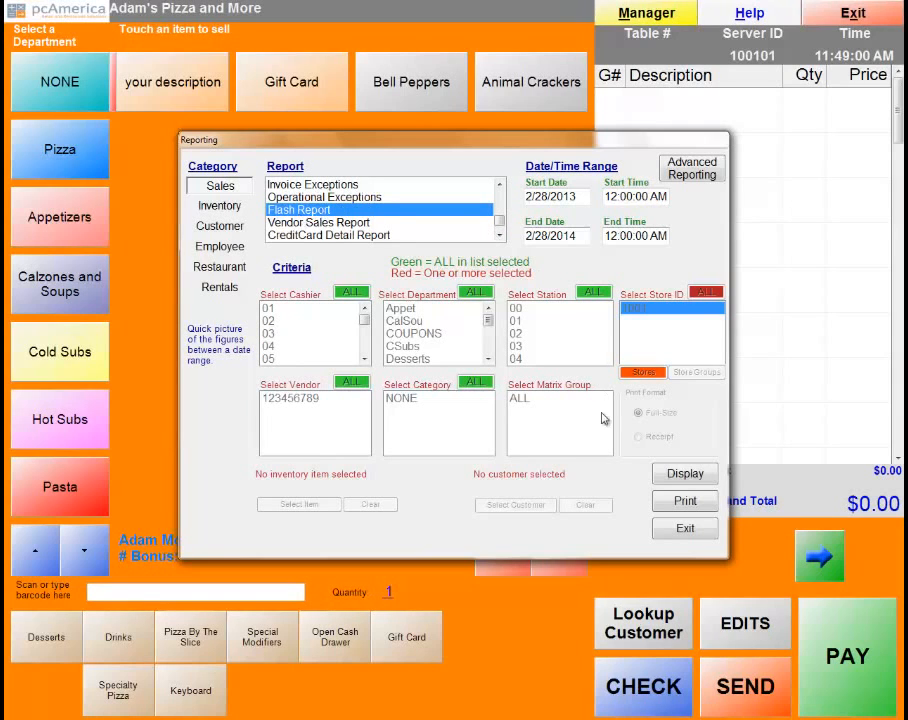
{"action": "left_click", "coordinate": [686, 478]}
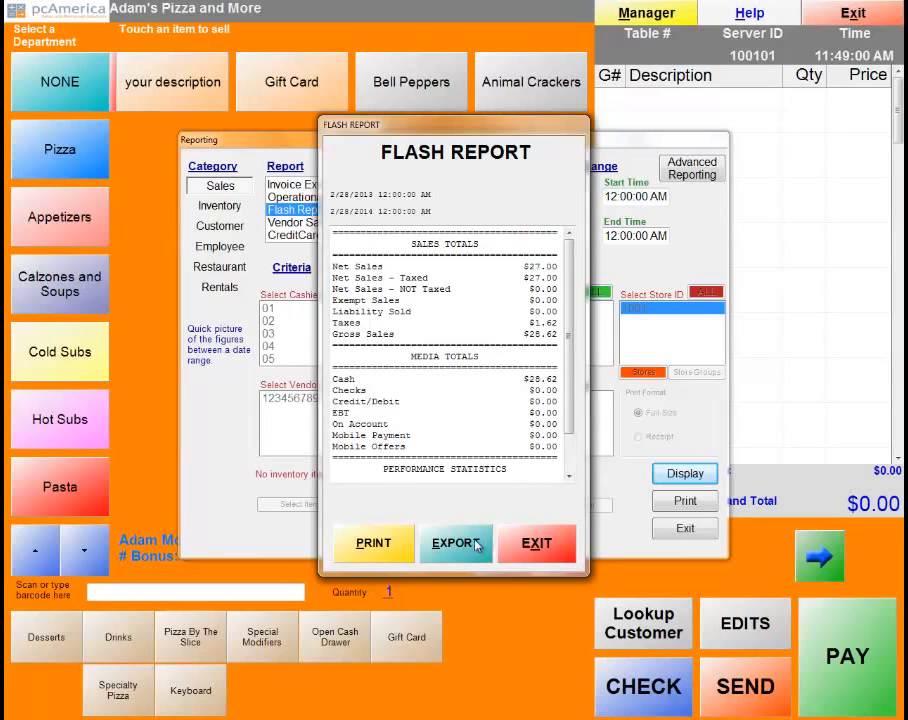
{"action": "left_click", "coordinate": [533, 543]}
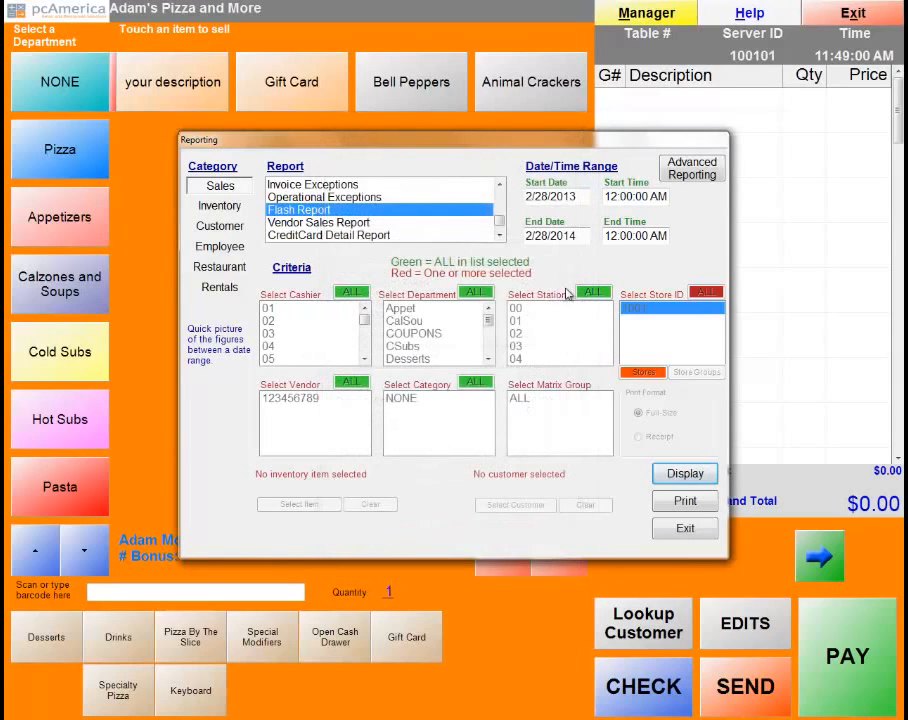
Preview the alphabetical inventory list report full screen, check its last page, then close it.
{"action": "left_click", "coordinate": [221, 206]}
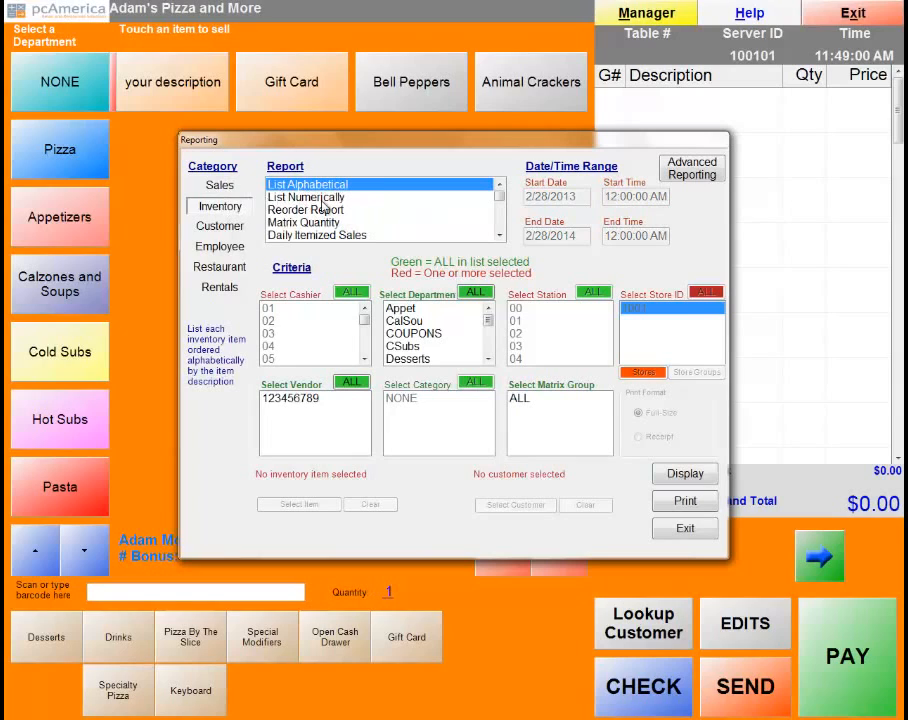
{"action": "left_click", "coordinate": [684, 476]}
{"action": "left_click", "coordinate": [685, 473]}
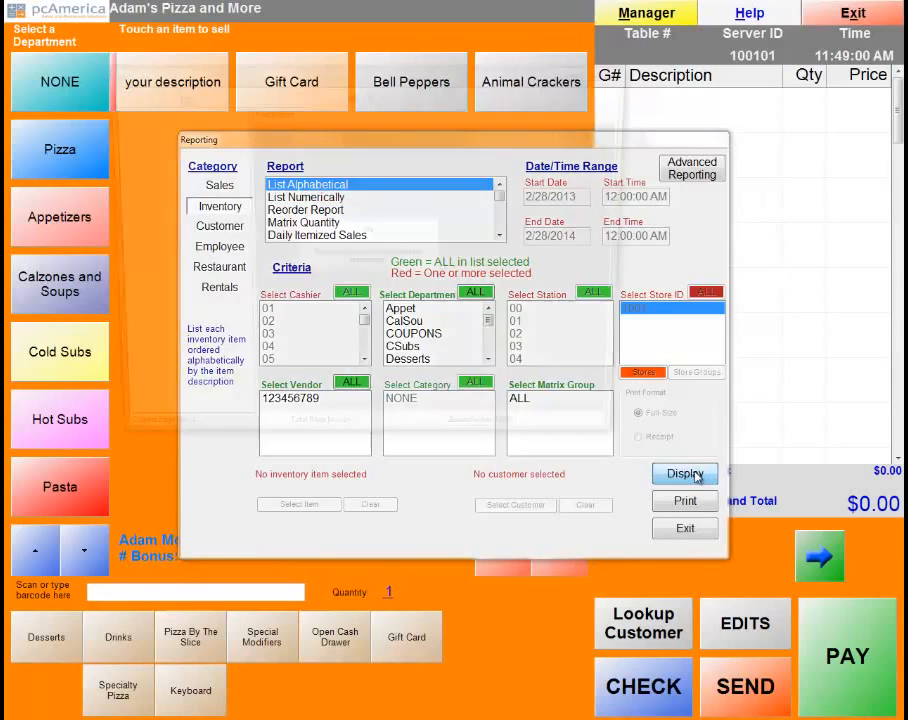
{"action": "left_click", "coordinate": [592, 68]}
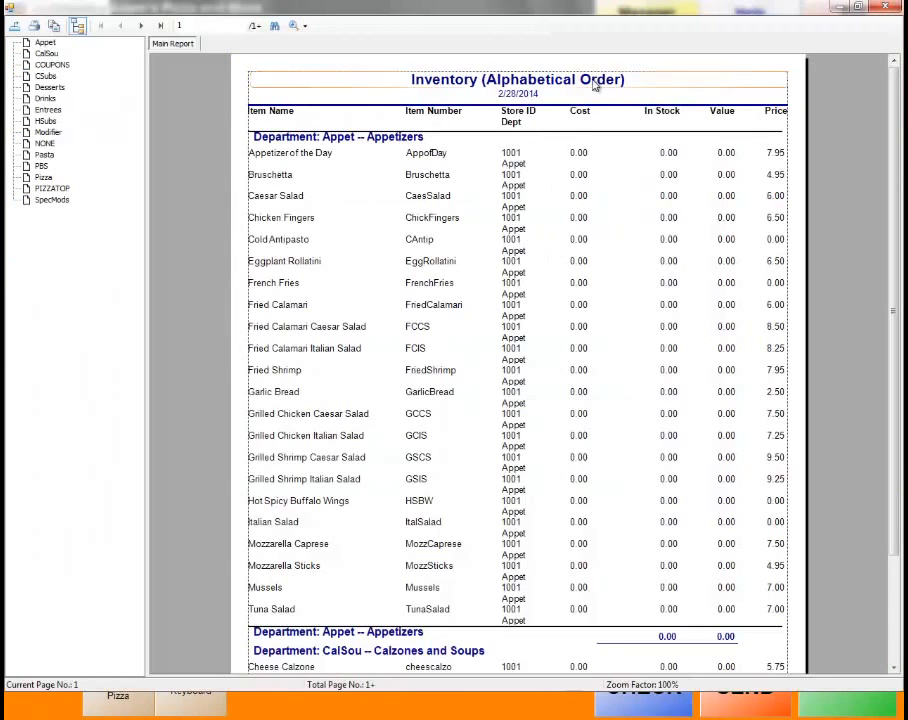
{"action": "left_click", "coordinate": [160, 25]}
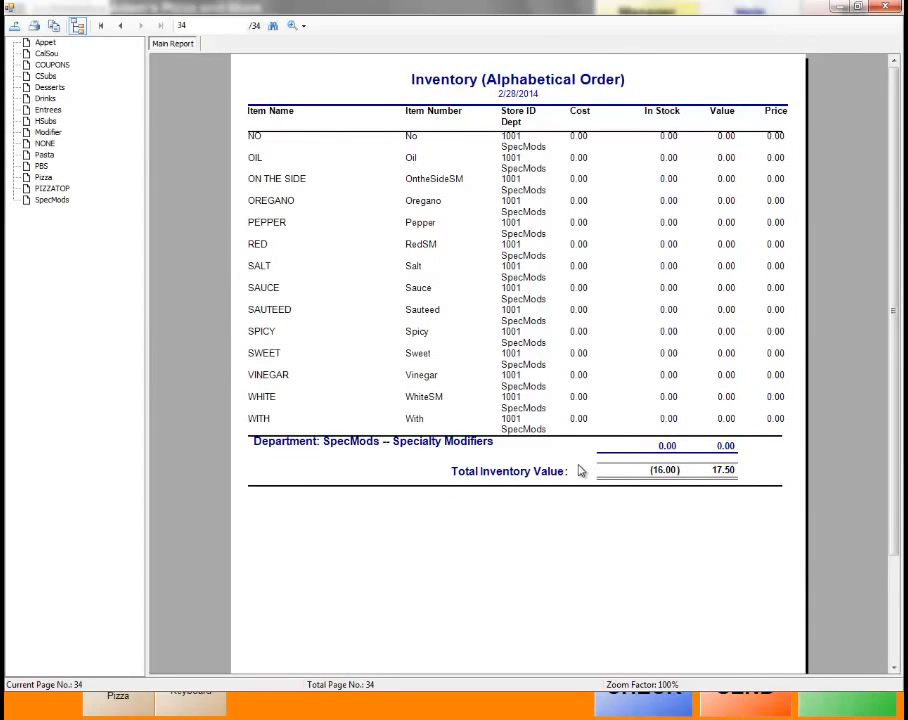
{"action": "left_click", "coordinate": [898, 7]}
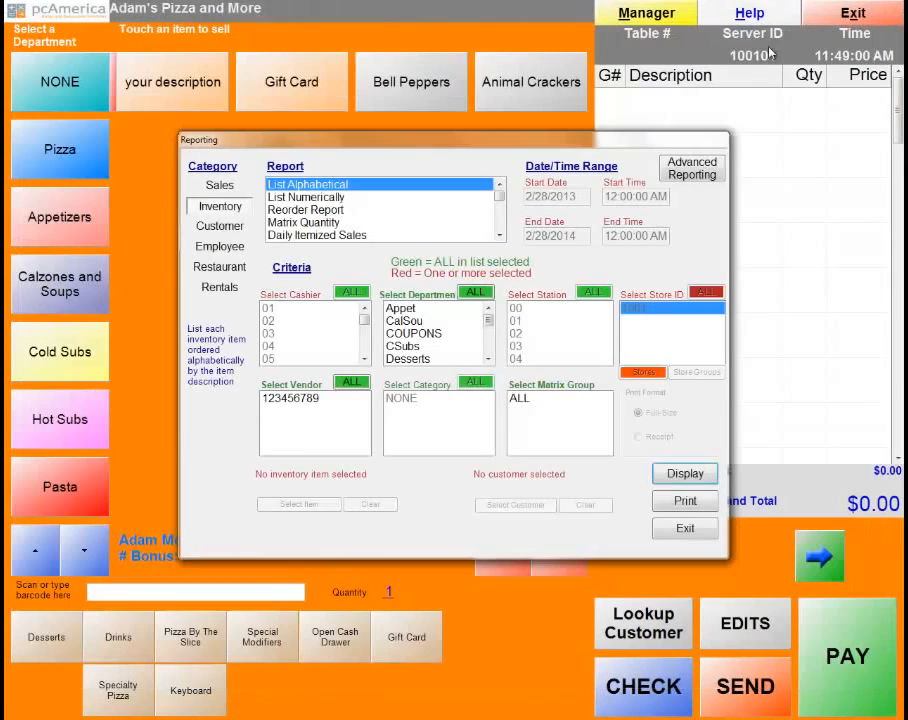
Browse the Items by Department and Current Value inventory reports, then show the Customer category.
{"action": "left_click_drag", "start_coordinate": [499, 190], "coordinate": [500, 207]}
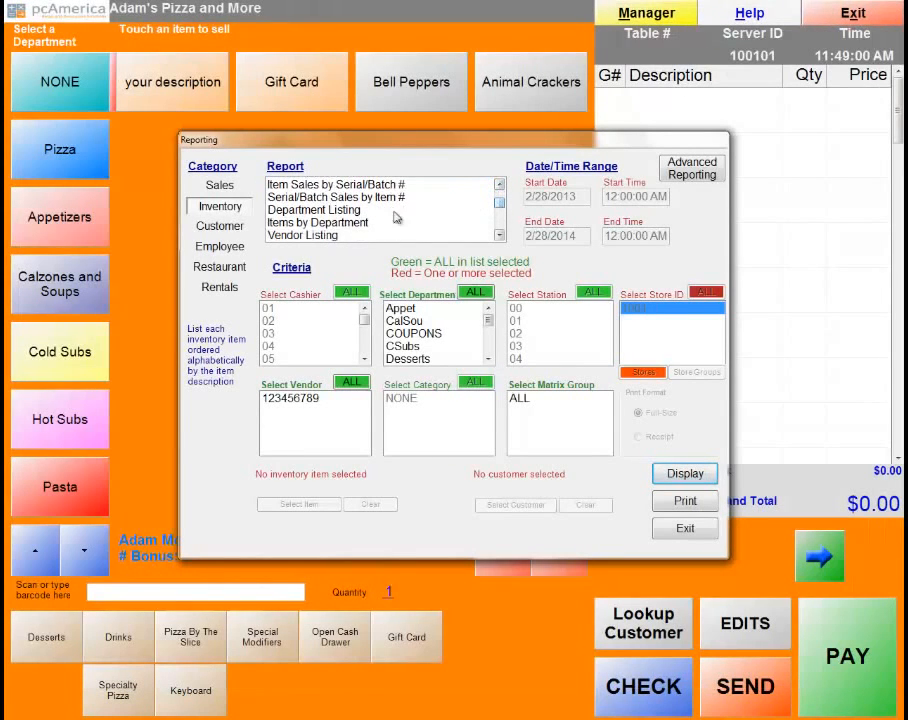
{"action": "left_click", "coordinate": [314, 224]}
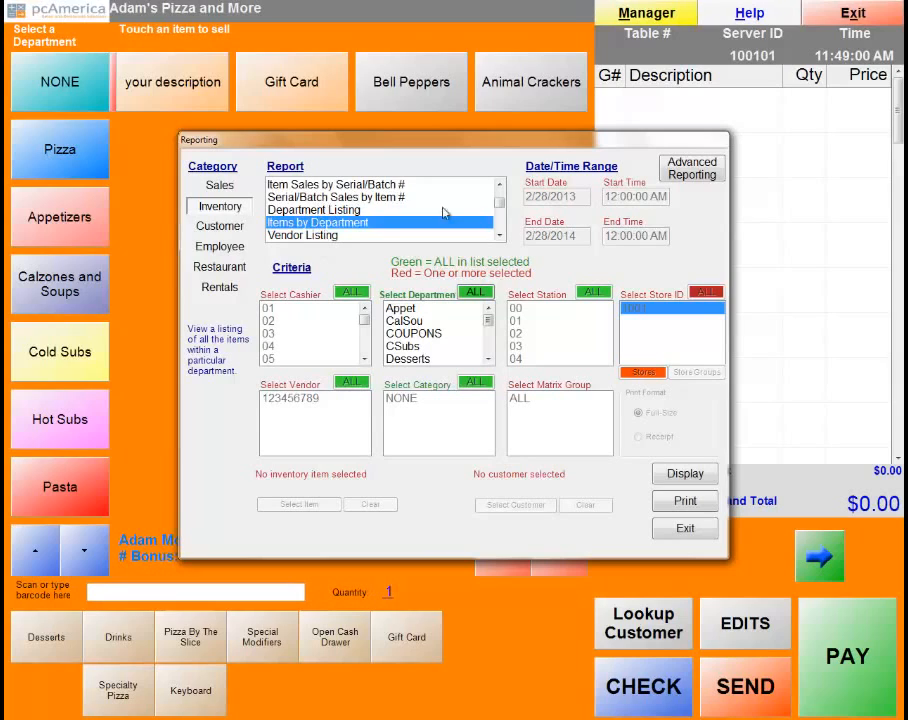
{"action": "scroll", "coordinate": [503, 207], "scroll_direction": "down", "scroll_amount": 1}
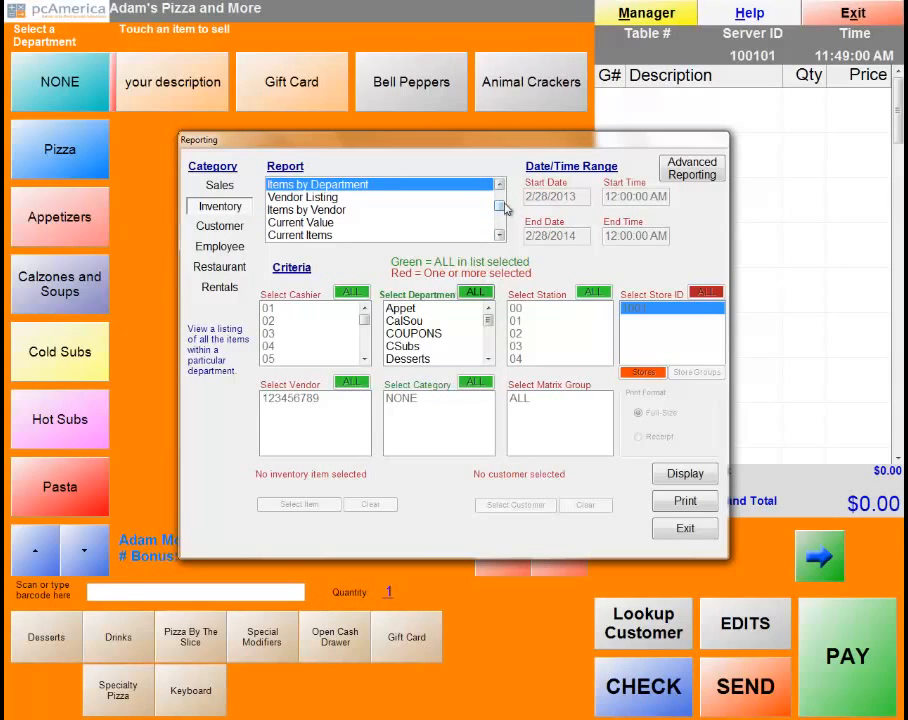
{"action": "left_click", "coordinate": [300, 223]}
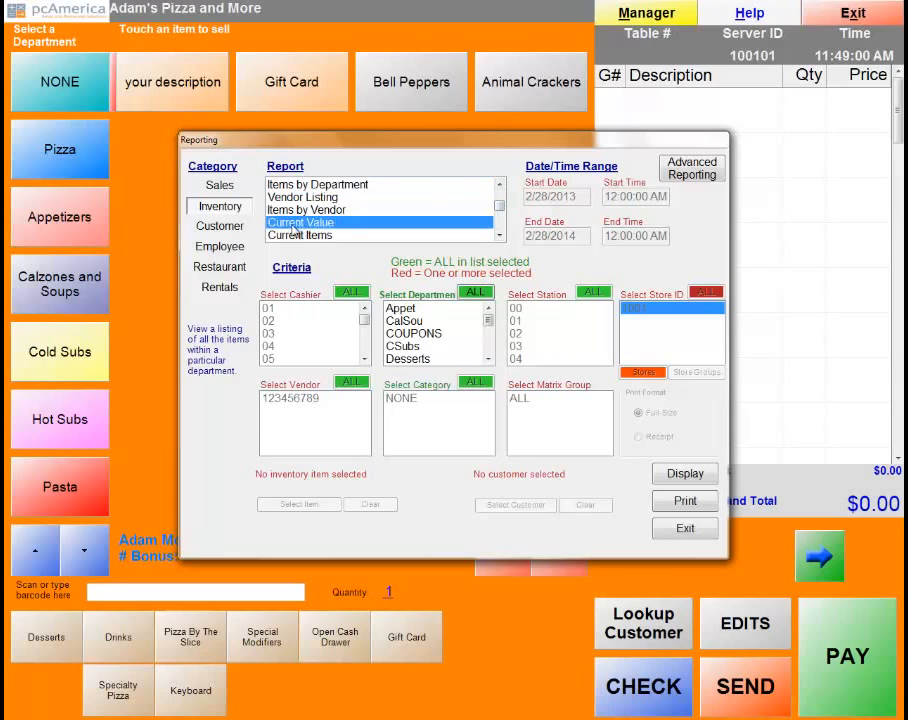
{"action": "left_click", "coordinate": [499, 235]}
{"action": "left_click", "coordinate": [499, 235]}
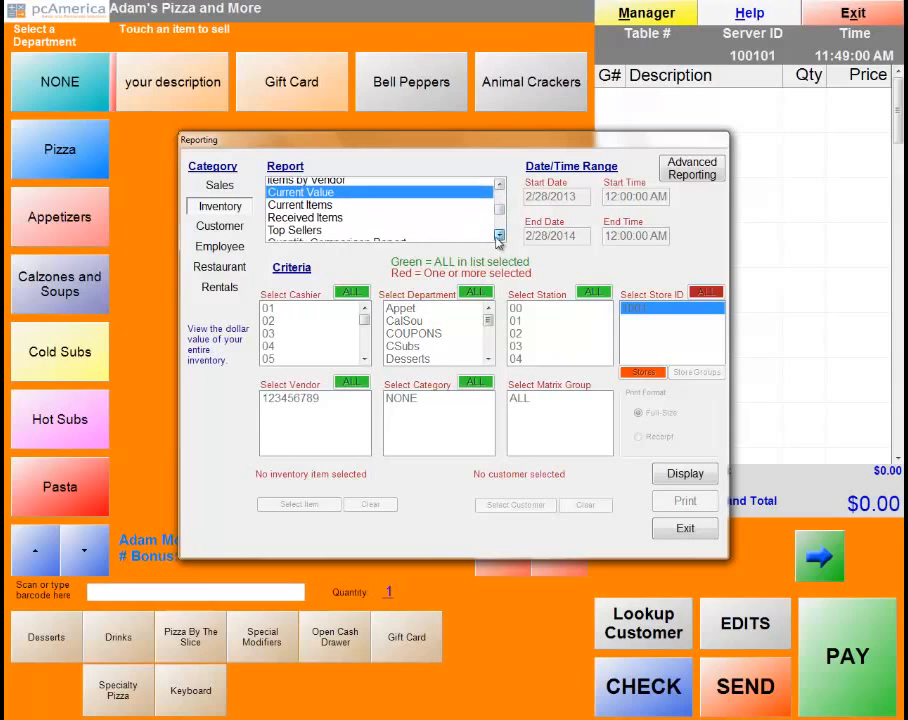
{"action": "left_click", "coordinate": [499, 235]}
{"action": "left_click", "coordinate": [499, 235]}
{"action": "left_click", "coordinate": [499, 235]}
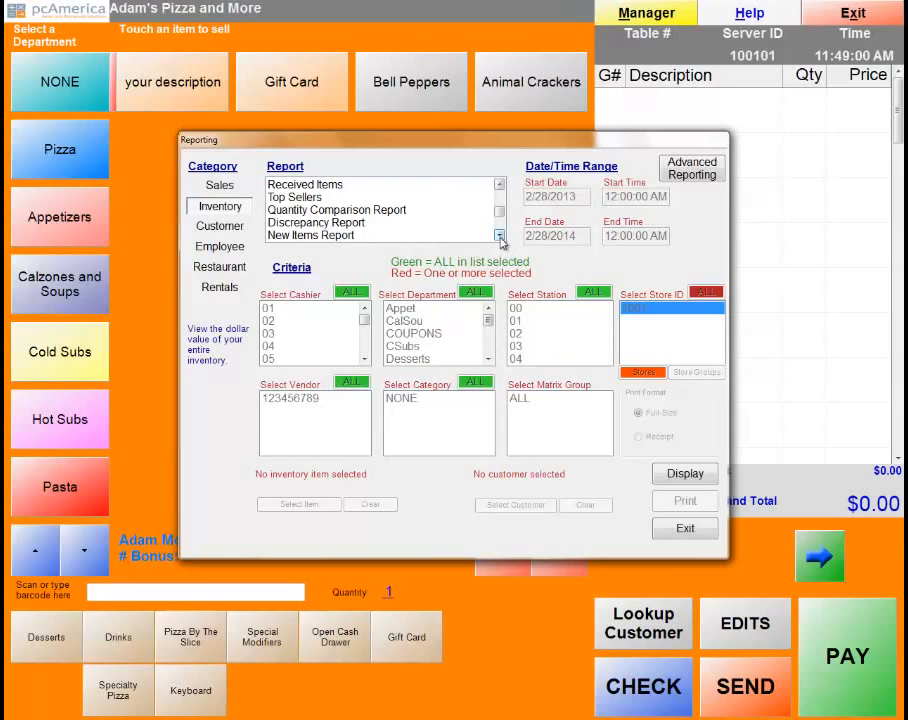
{"action": "left_click", "coordinate": [499, 235]}
{"action": "left_click", "coordinate": [499, 235]}
{"action": "left_click", "coordinate": [499, 235]}
{"action": "left_click", "coordinate": [499, 235]}
{"action": "left_click", "coordinate": [499, 235]}
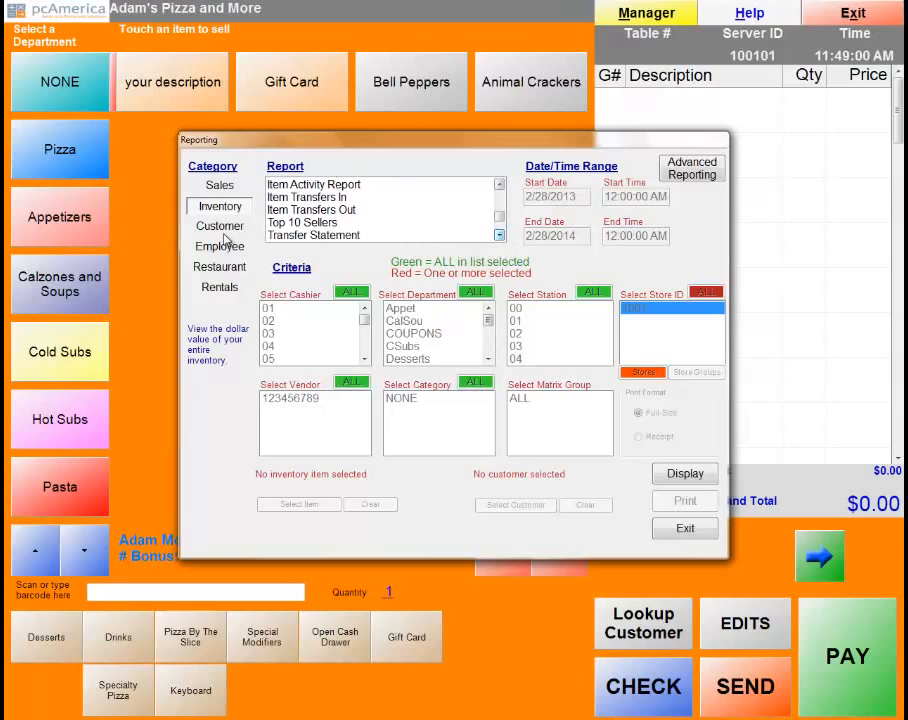
{"action": "left_click", "coordinate": [224, 232]}
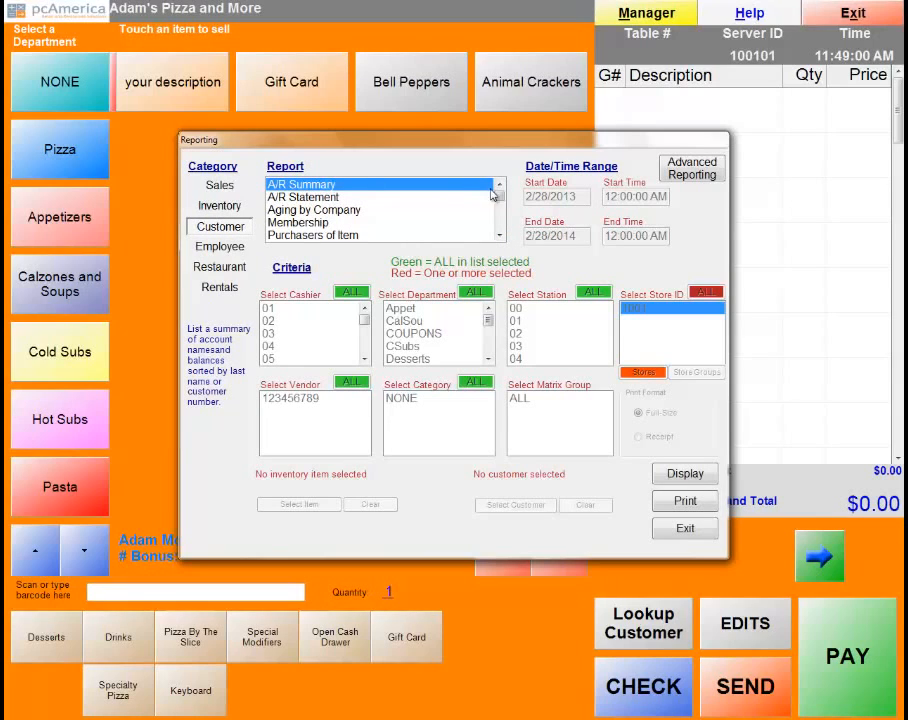
Look through the Employee and Restaurant report categories, then exit the Reporting dialog.
{"action": "left_click_drag", "start_coordinate": [499, 188], "coordinate": [499, 210]}
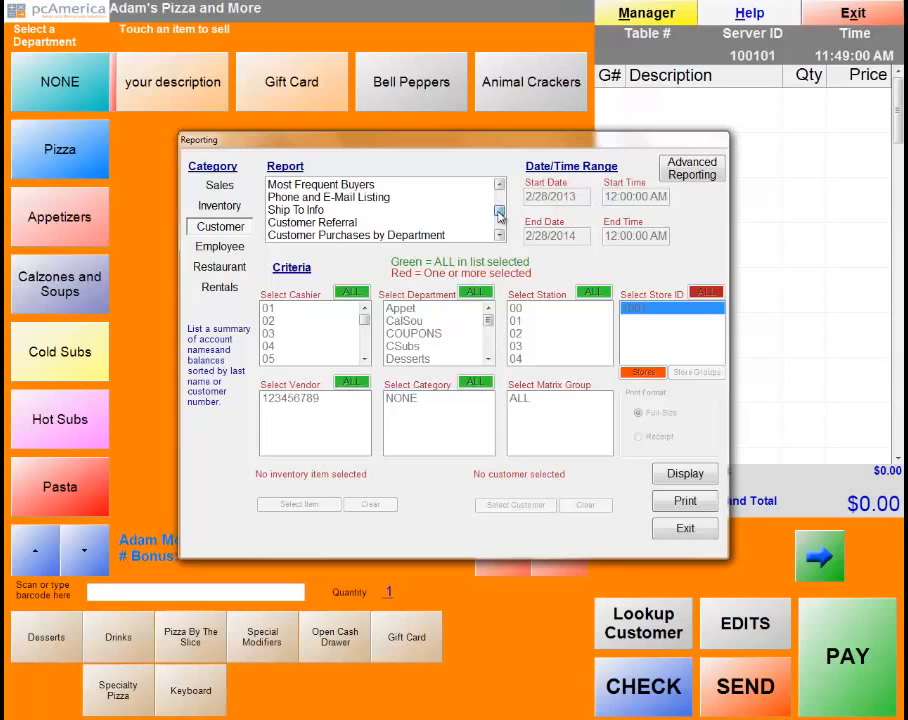
{"action": "left_click", "coordinate": [205, 254]}
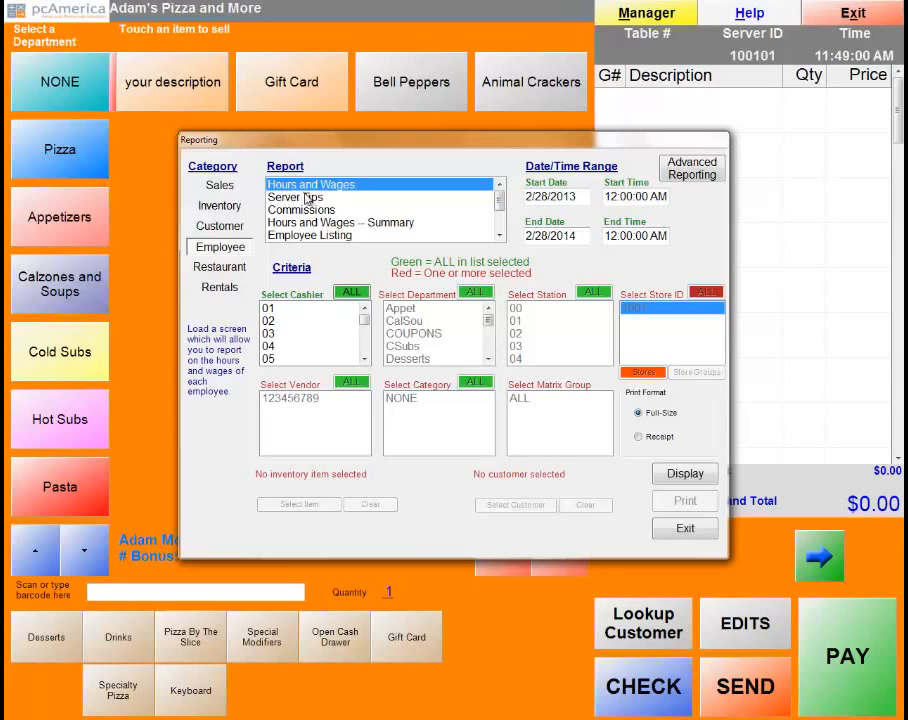
{"action": "left_click_drag", "start_coordinate": [498, 206], "coordinate": [500, 218]}
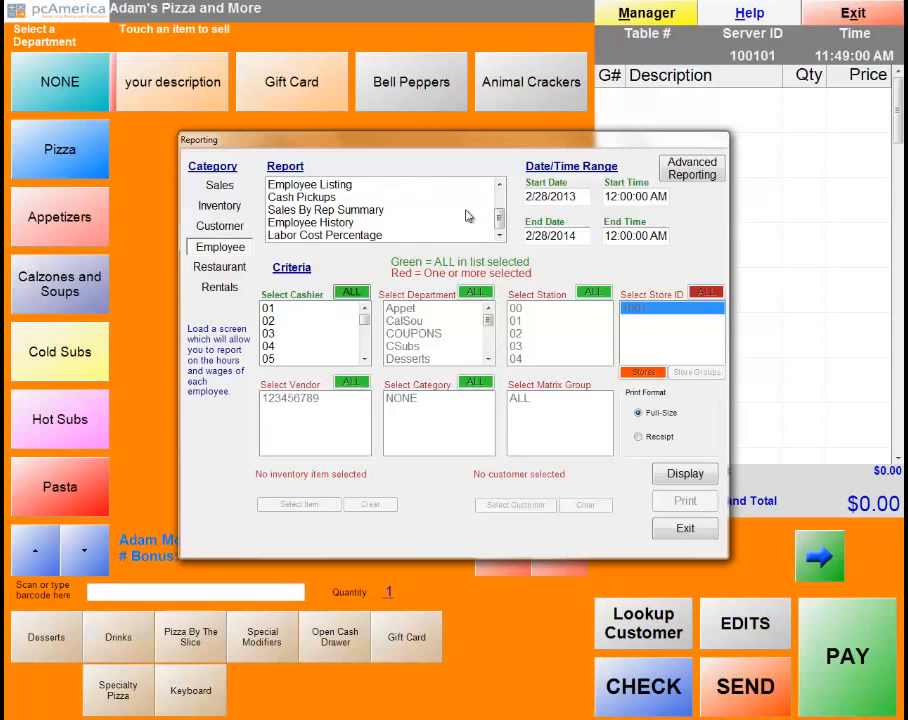
{"action": "left_click_drag", "start_coordinate": [500, 218], "coordinate": [500, 204]}
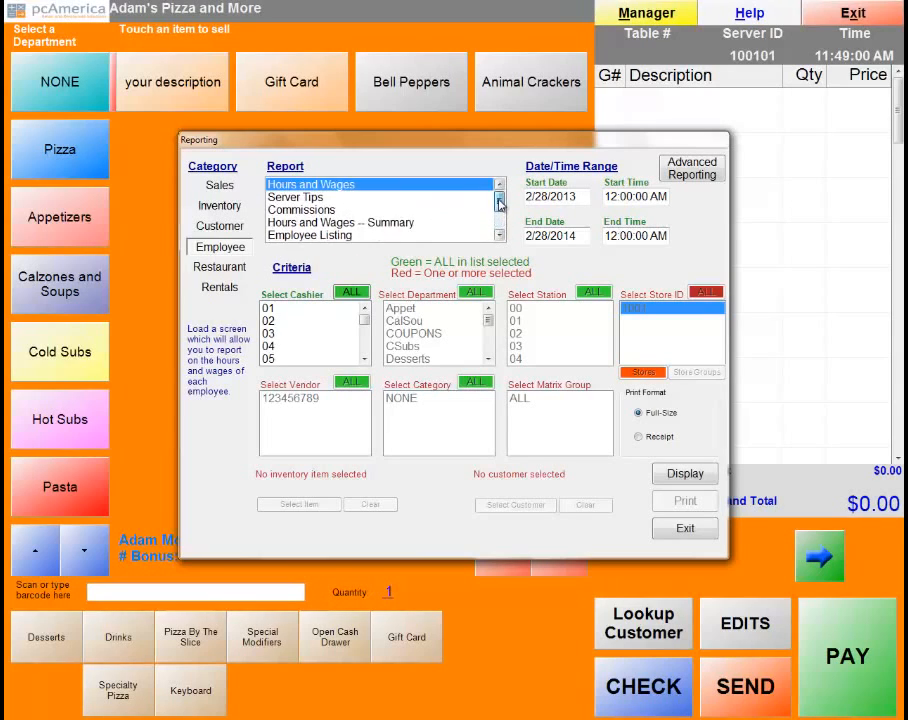
{"action": "left_click", "coordinate": [213, 268]}
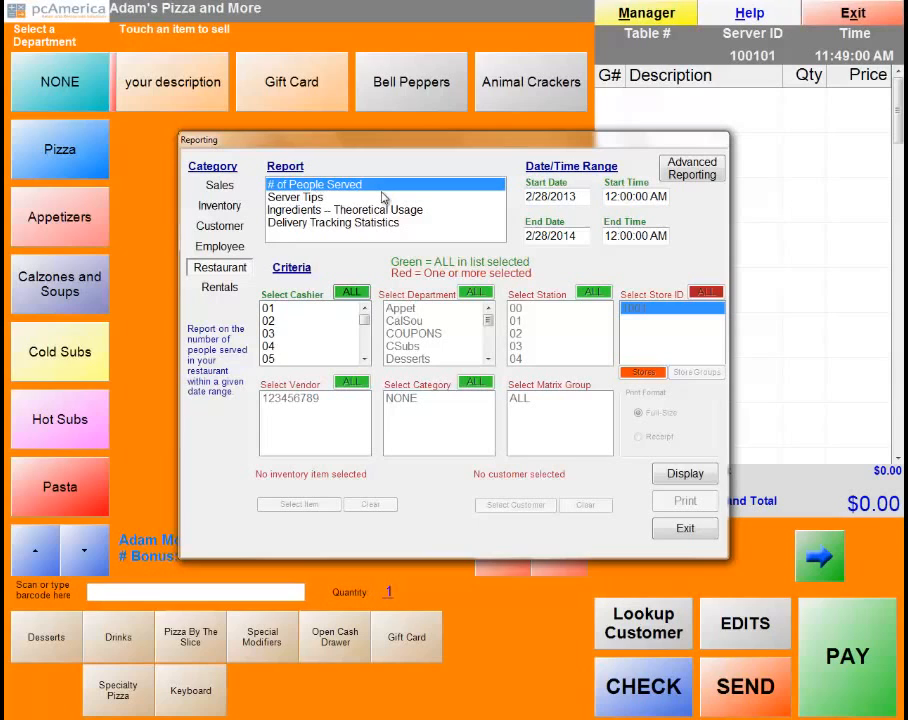
{"action": "left_click", "coordinate": [684, 529]}
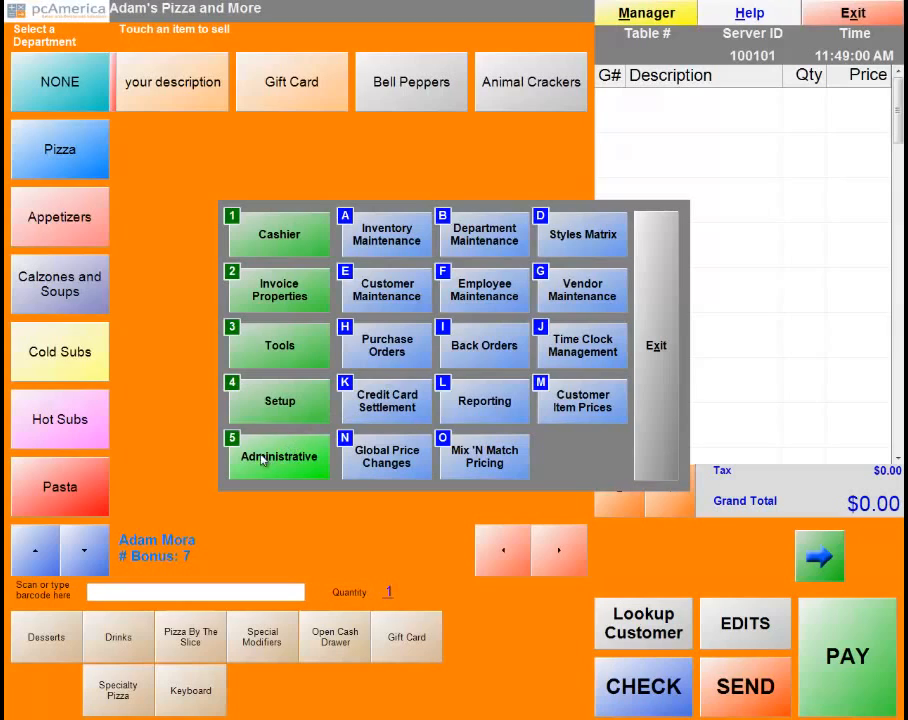
Open Touch Screen Configuration from Setup and review the button functions, keeping Fixed Department.
{"action": "left_click", "coordinate": [262, 398]}
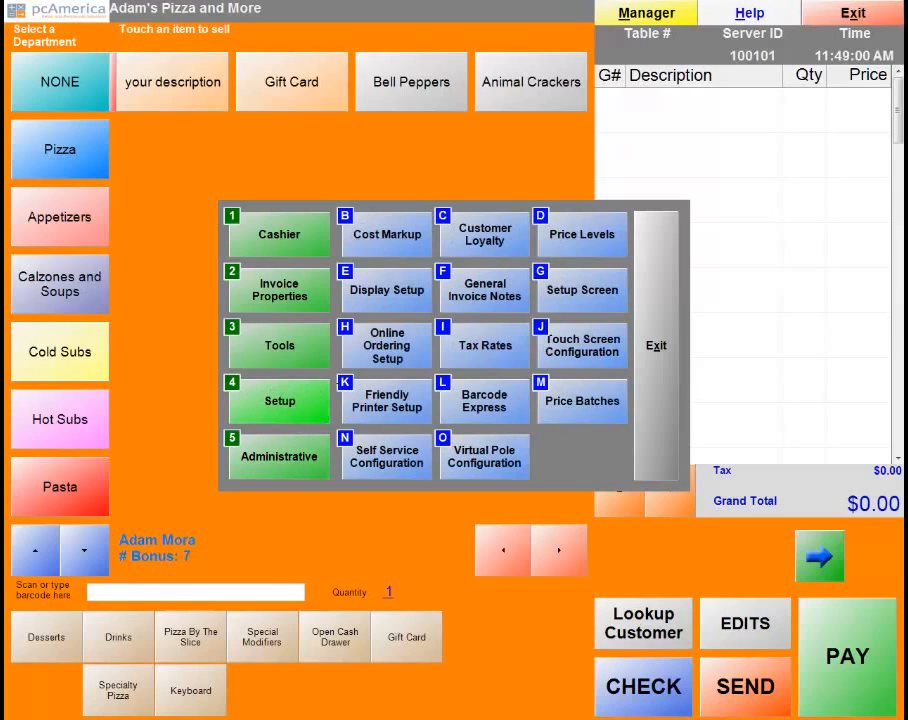
{"action": "left_click", "coordinate": [585, 347]}
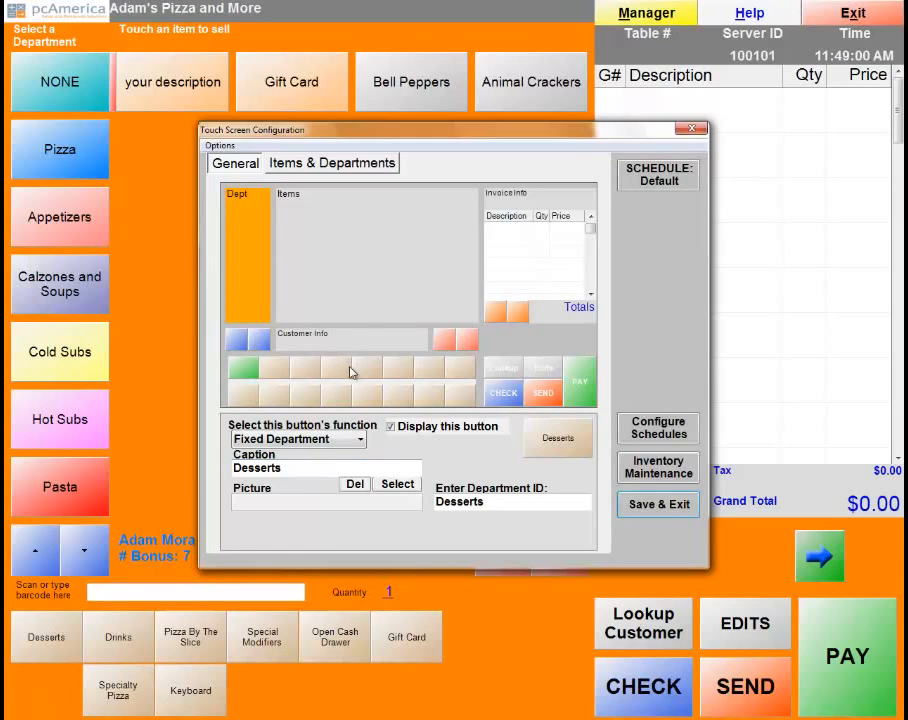
{"action": "left_click", "coordinate": [358, 439]}
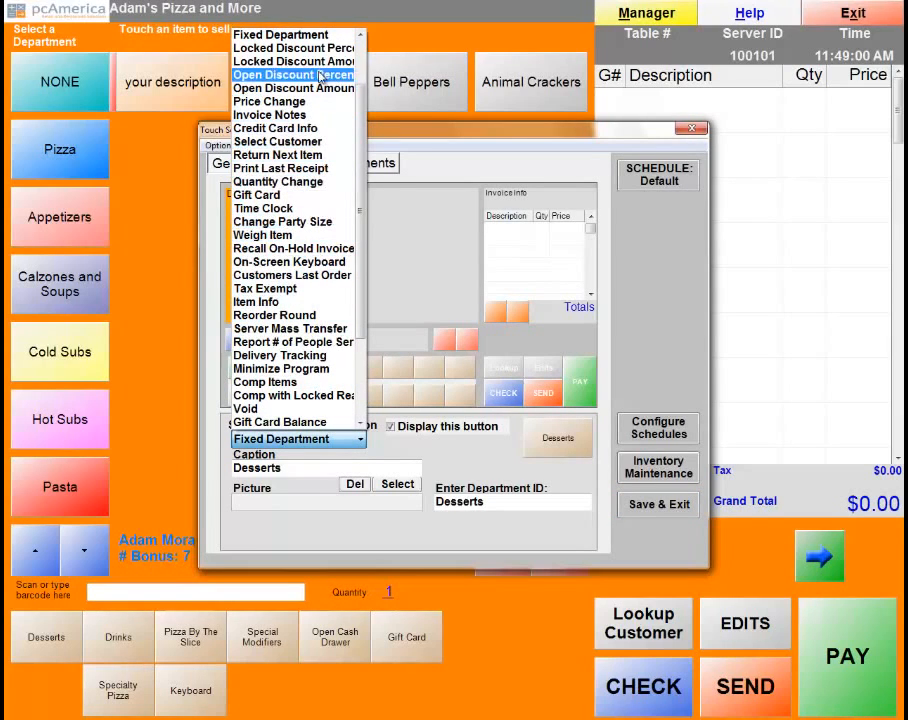
{"action": "left_click", "coordinate": [422, 452]}
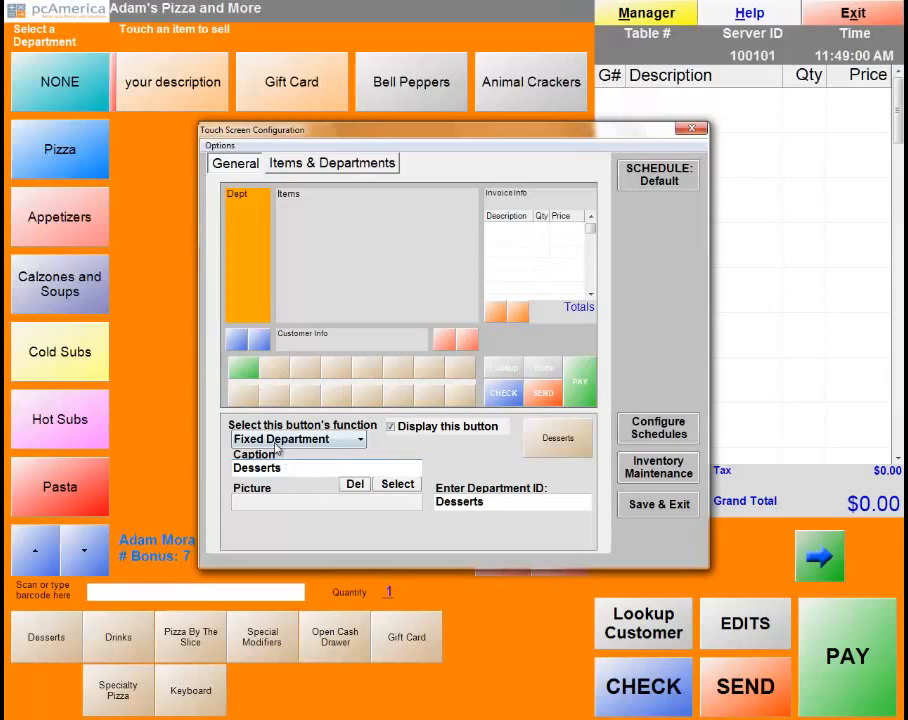
{"action": "left_click", "coordinate": [313, 446]}
On Items & Departments, move NONE to the bottom and select Pizza, leaving its picture unchanged.
{"action": "left_click", "coordinate": [310, 168]}
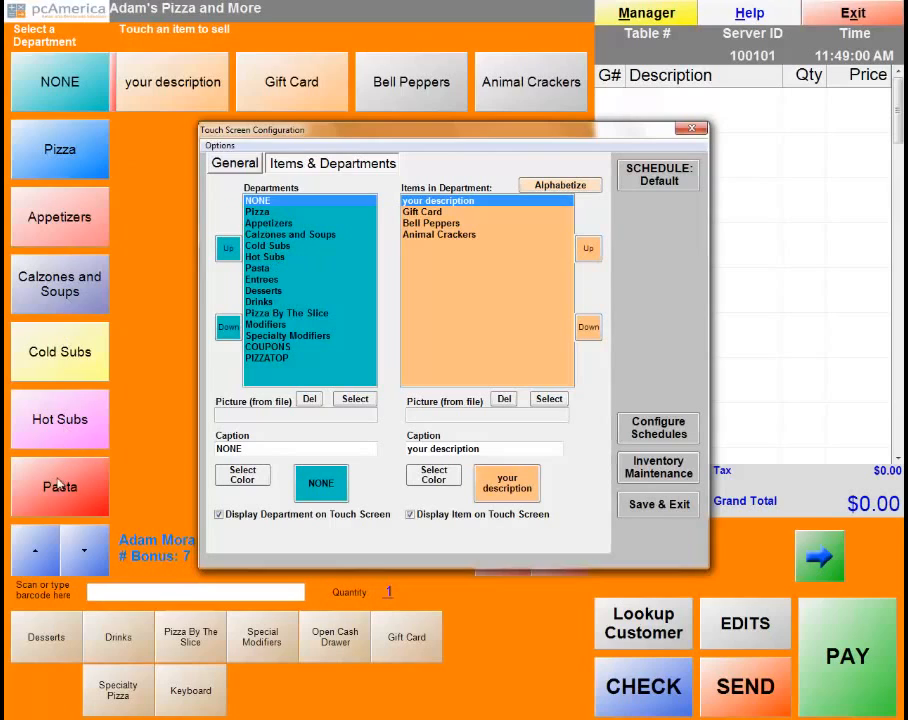
{"action": "left_click_drag", "start_coordinate": [258, 201], "coordinate": [258, 360]}
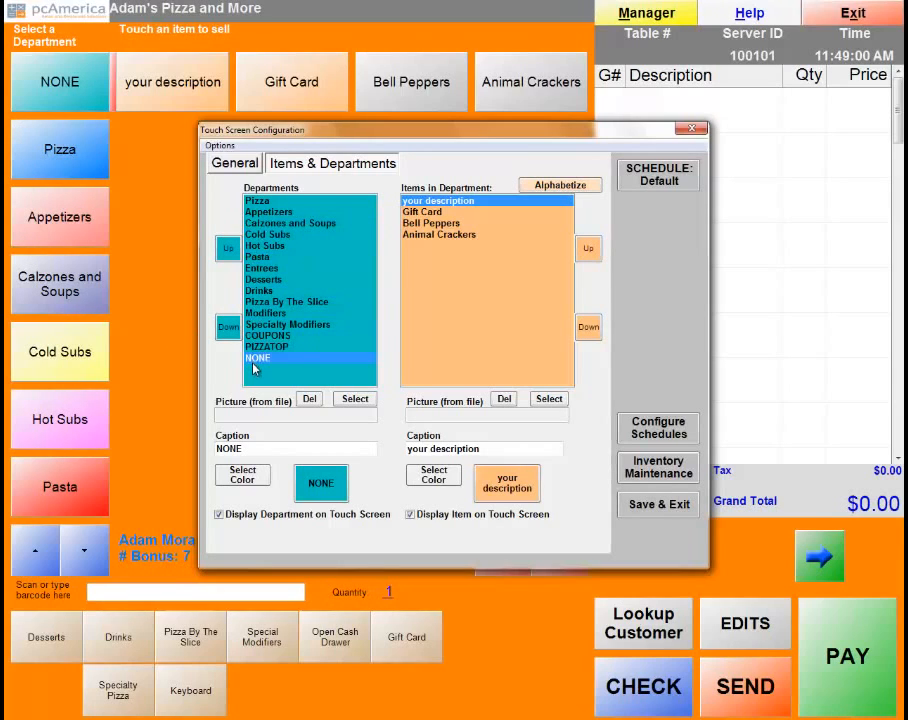
{"action": "left_click", "coordinate": [255, 202]}
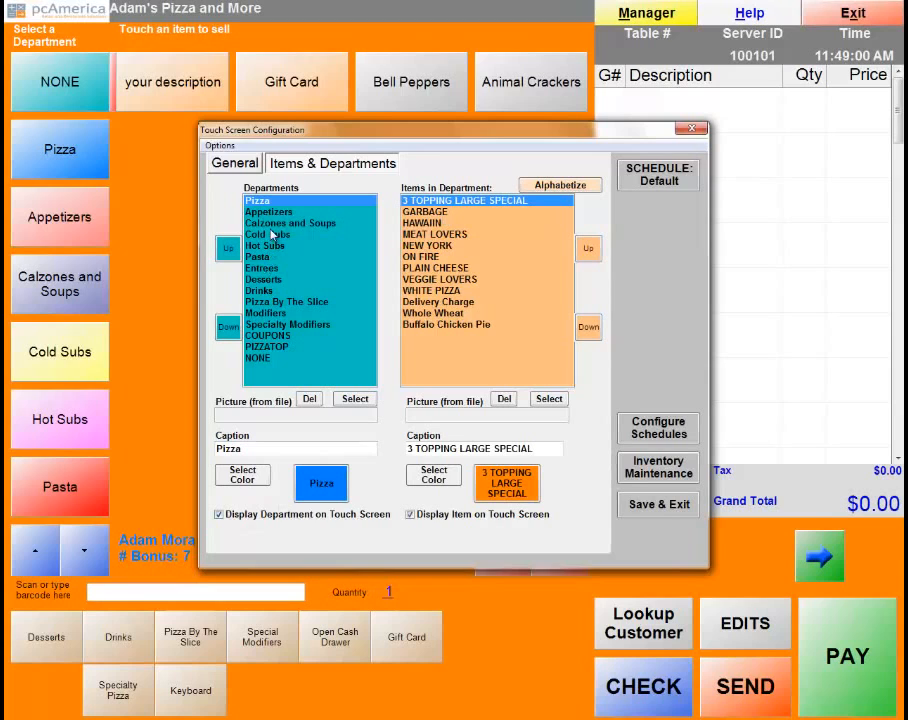
{"action": "left_click", "coordinate": [355, 400]}
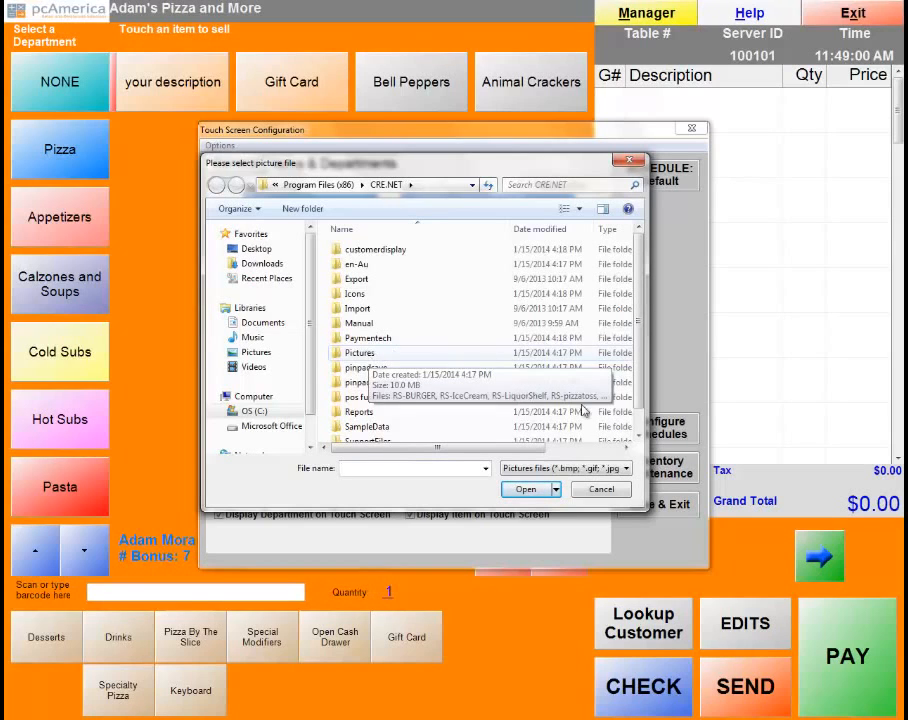
{"action": "left_click", "coordinate": [601, 489]}
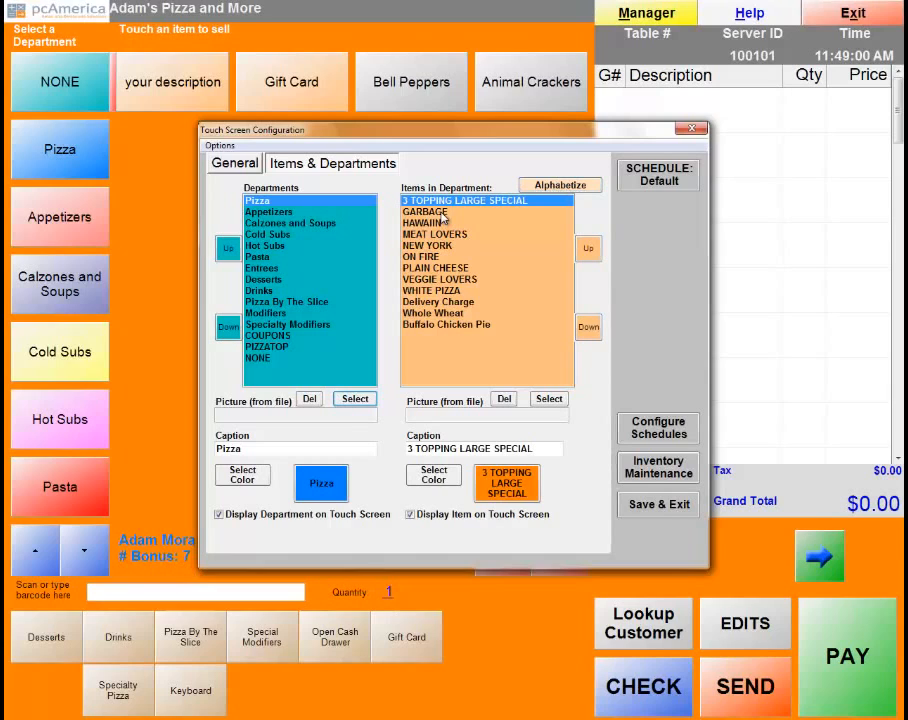
Recolour the Pizza department button to a custom green, save the configuration, and exit setup.
{"action": "left_click", "coordinate": [244, 476]}
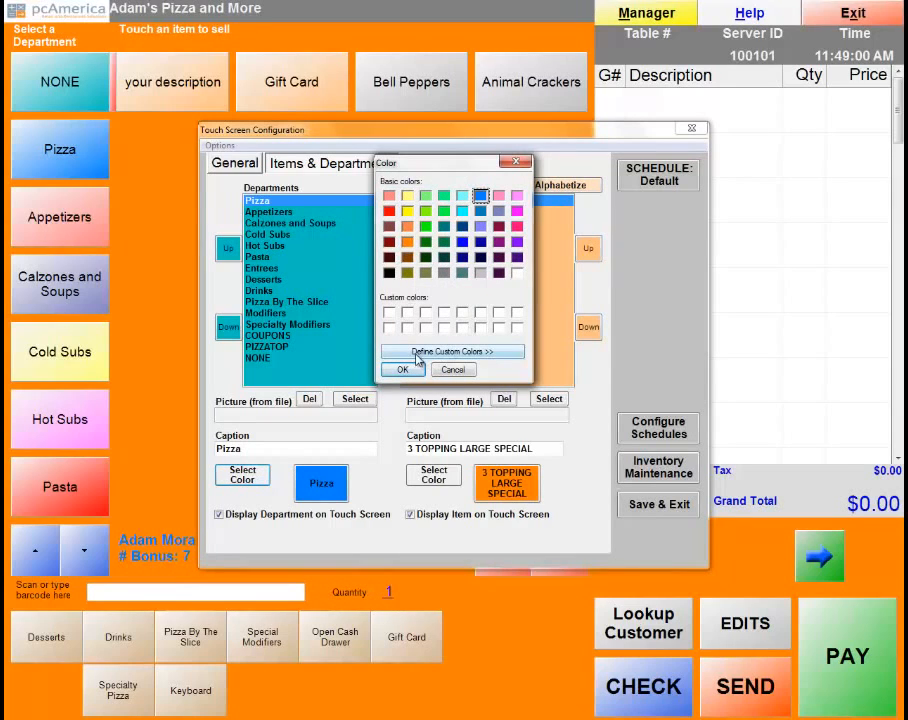
{"action": "left_click", "coordinate": [450, 351]}
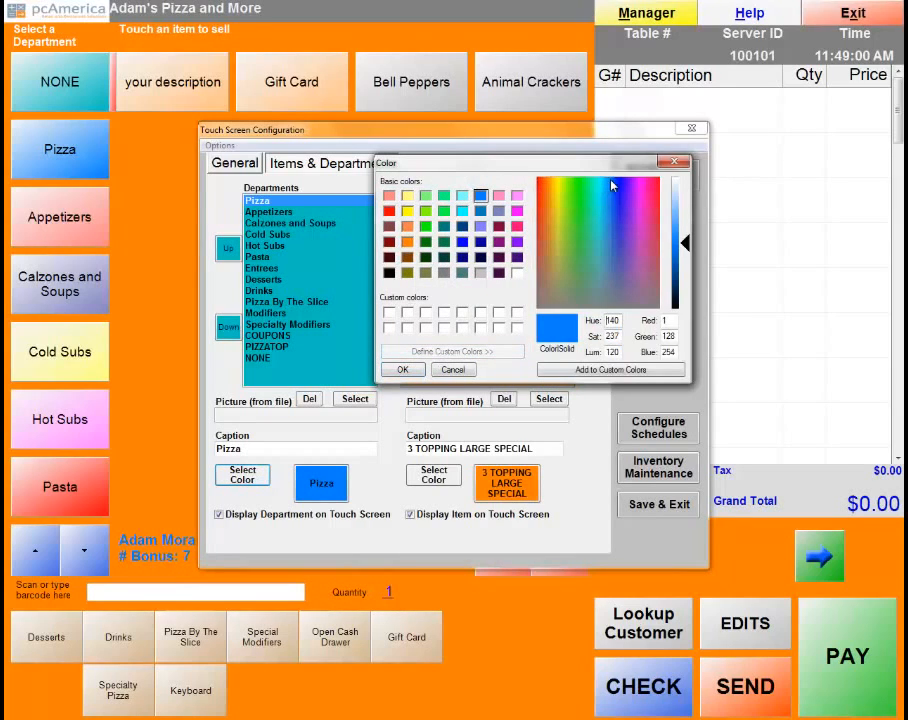
{"action": "left_click_drag", "start_coordinate": [613, 185], "coordinate": [588, 205]}
{"action": "left_click", "coordinate": [590, 370]}
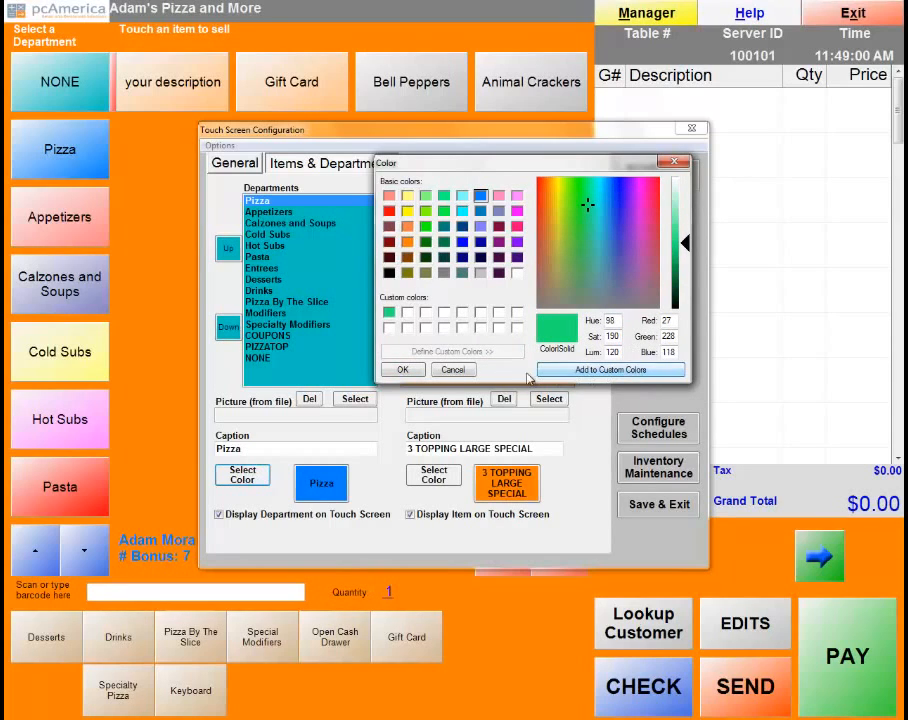
{"action": "left_click", "coordinate": [403, 369]}
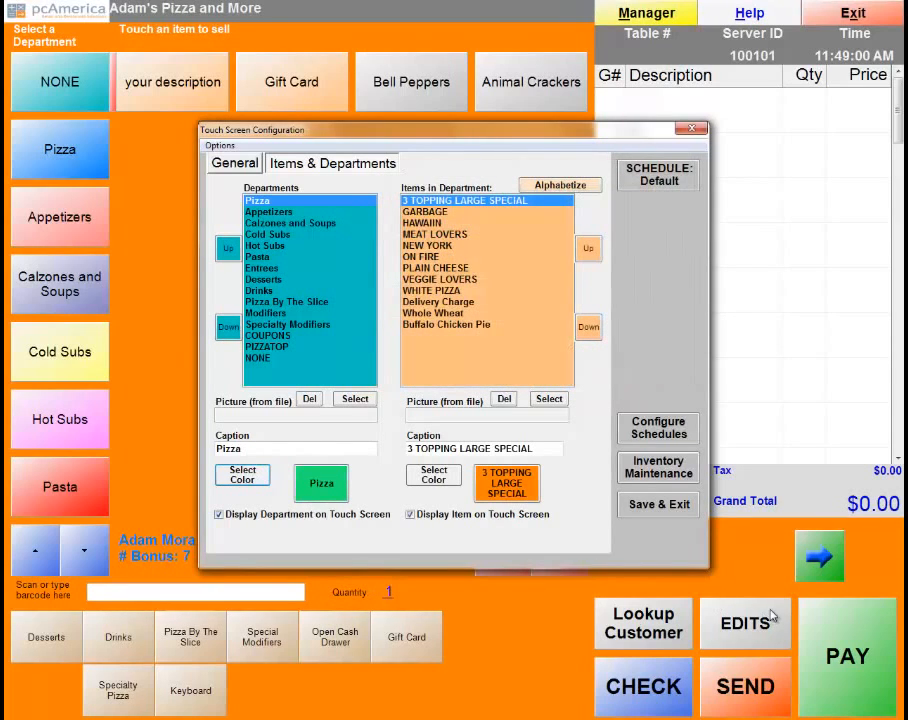
{"action": "left_click", "coordinate": [665, 514]}
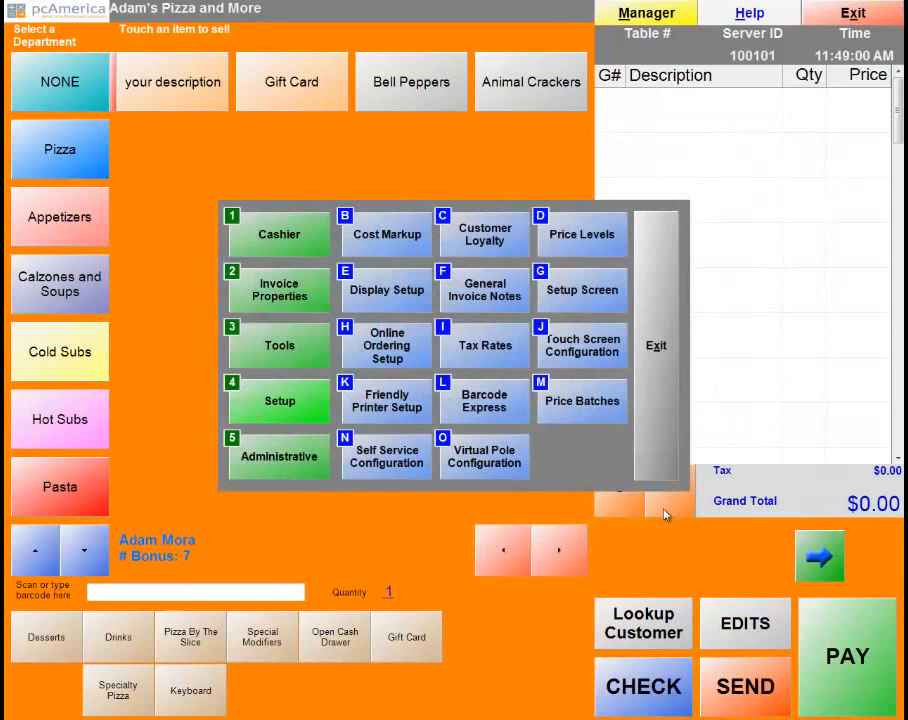
{"action": "left_click", "coordinate": [663, 381]}
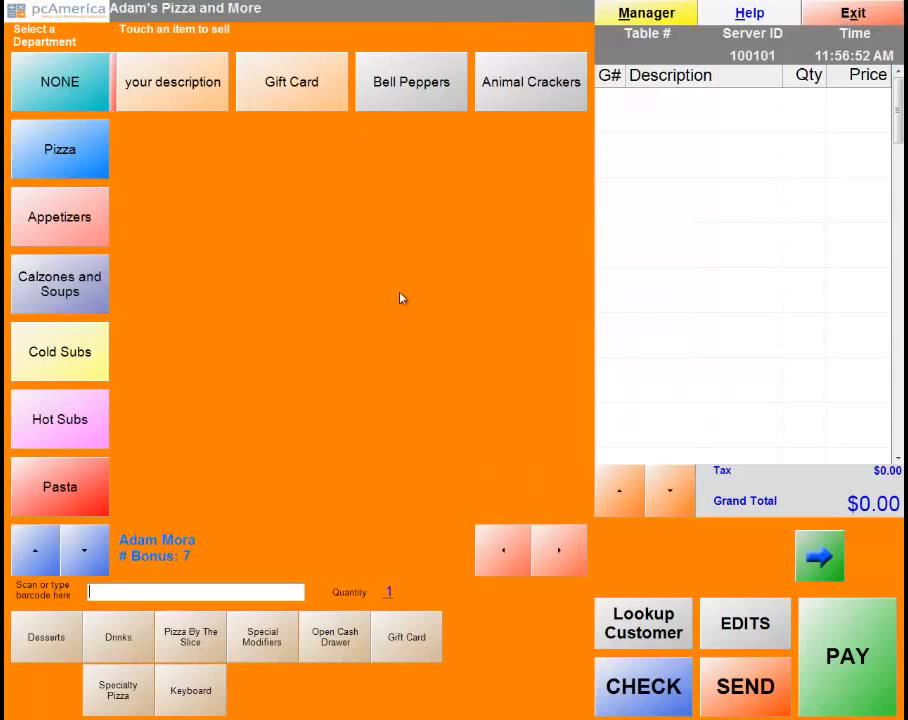
{"action": "left_click", "coordinate": [860, 13]}
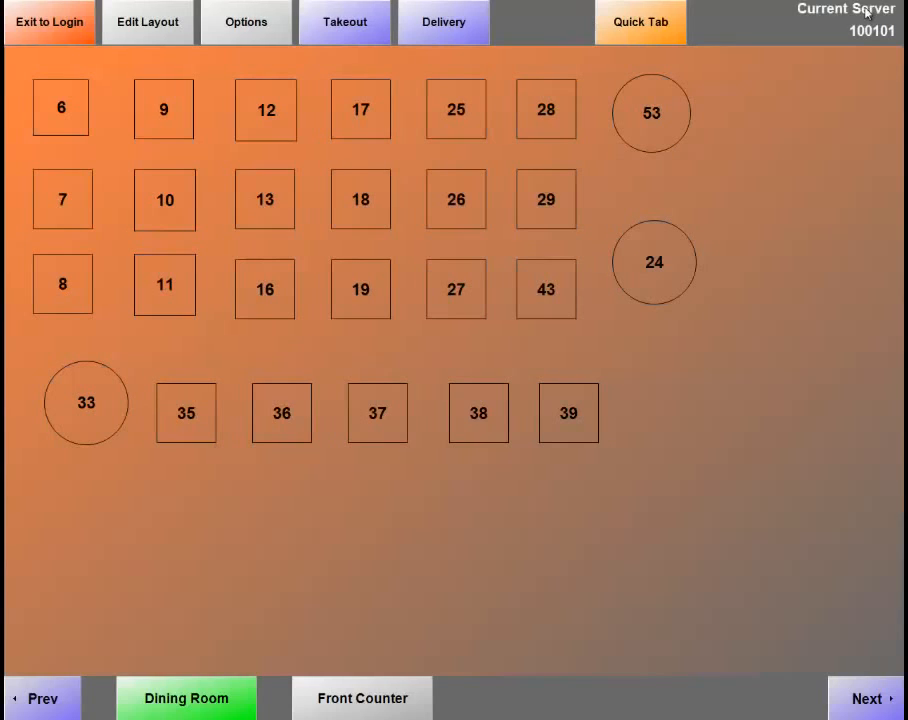
{"action": "left_click", "coordinate": [648, 33]}
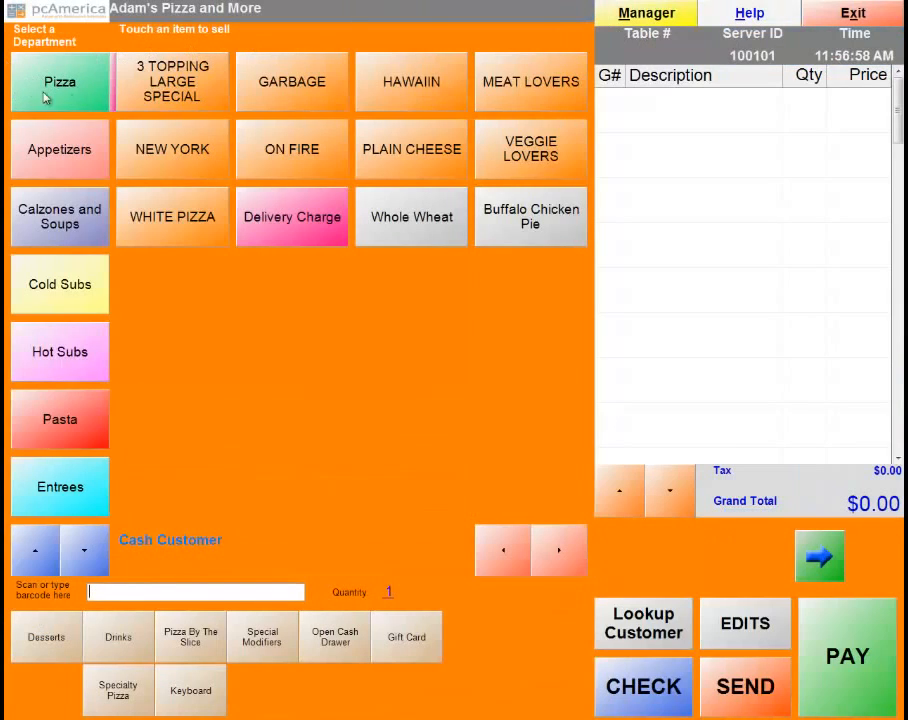
{"action": "left_click", "coordinate": [75, 540]}
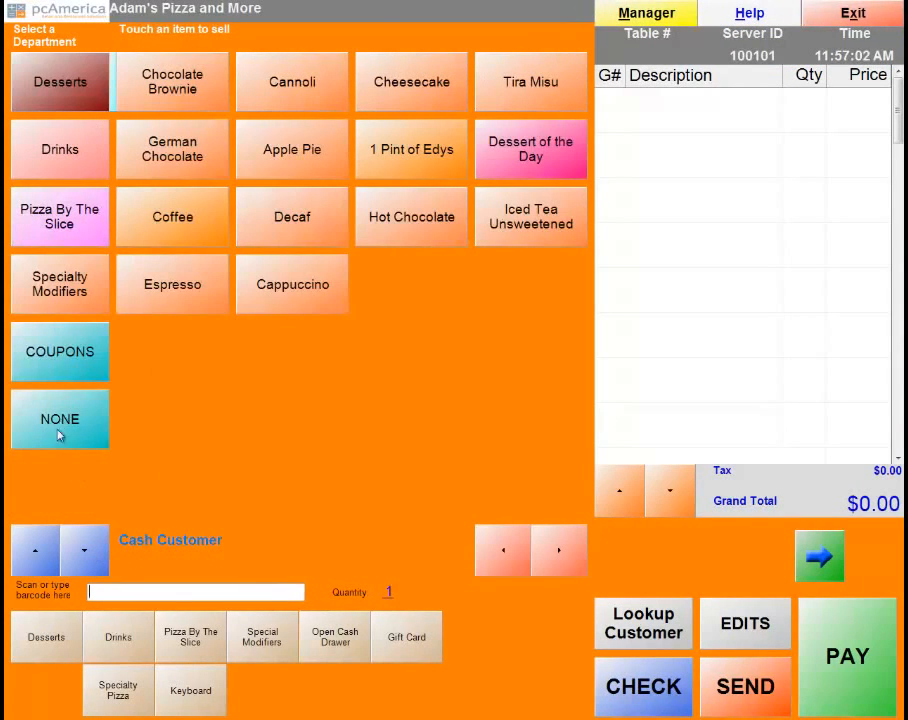
{"action": "left_click", "coordinate": [36, 548]}
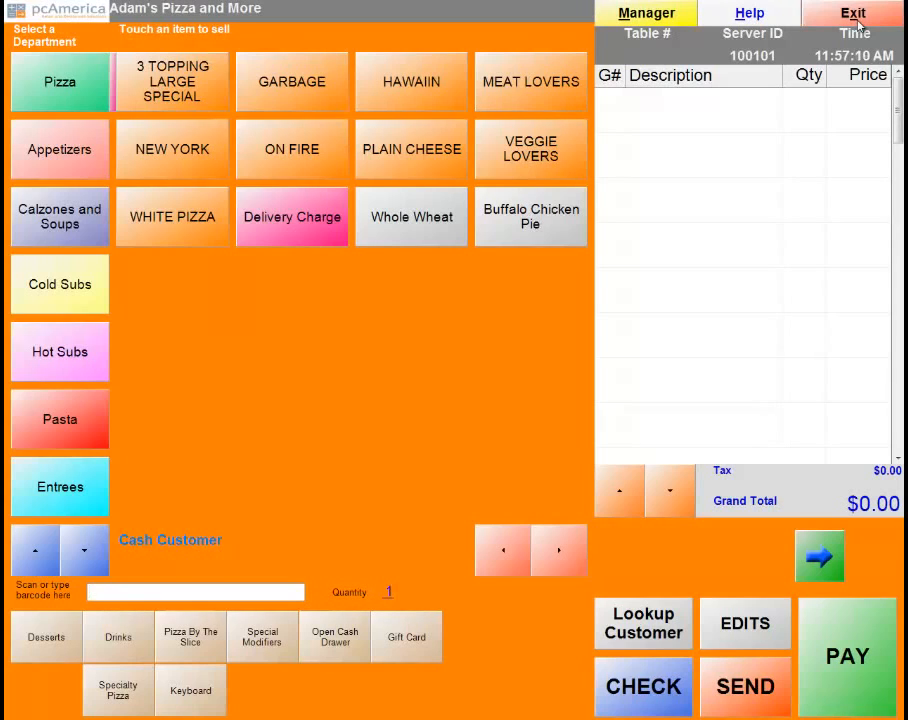
Uncheck Perform AutoSettlement under Payment Processing > Other Options in the Setup Screen and update.
{"action": "left_click", "coordinate": [632, 20]}
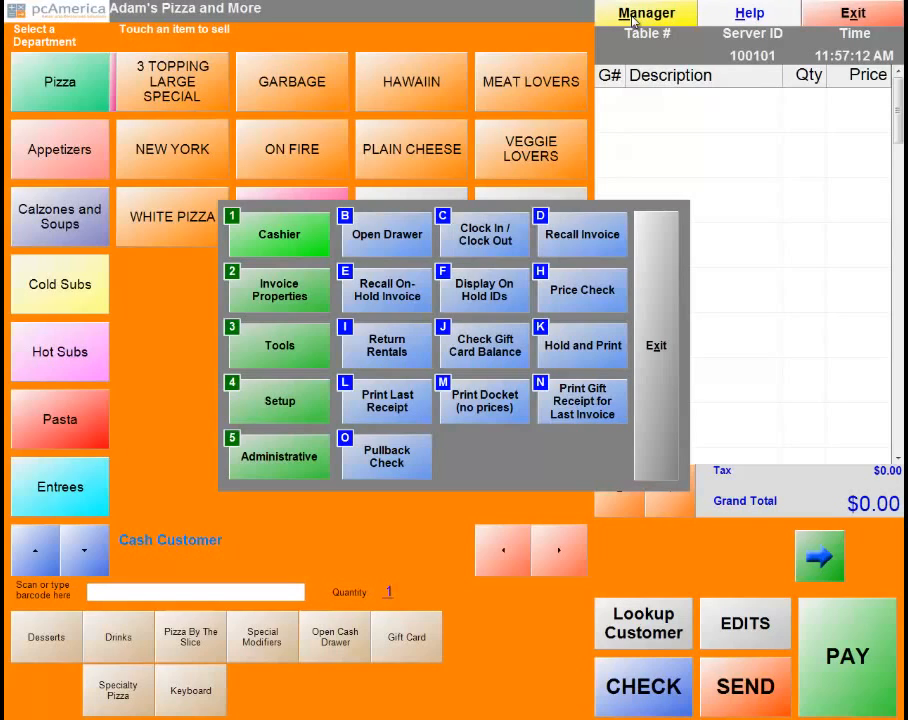
{"action": "left_click", "coordinate": [290, 405]}
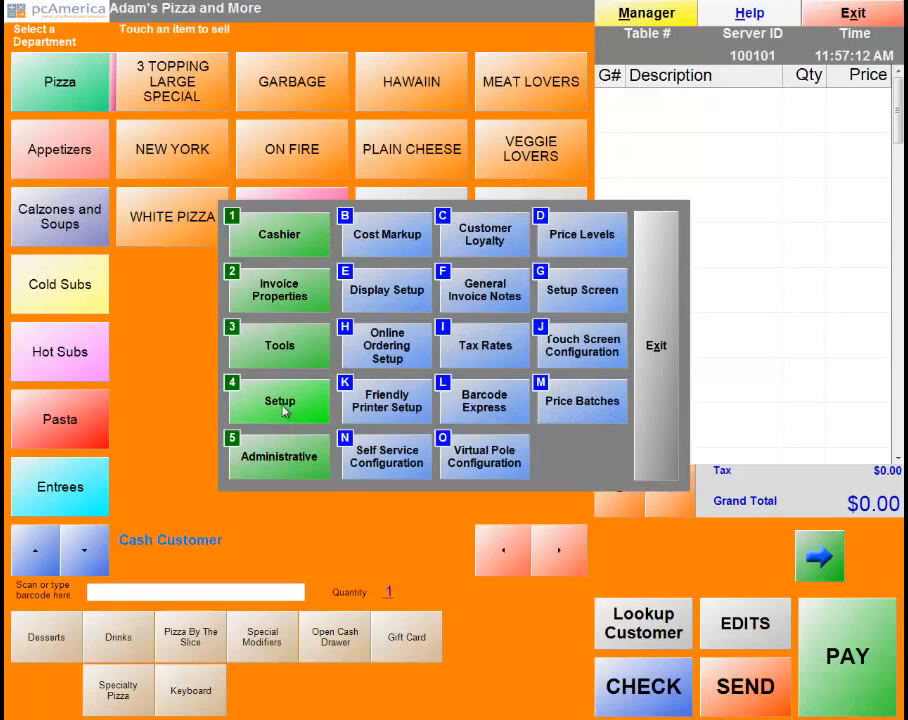
{"action": "left_click", "coordinate": [570, 298]}
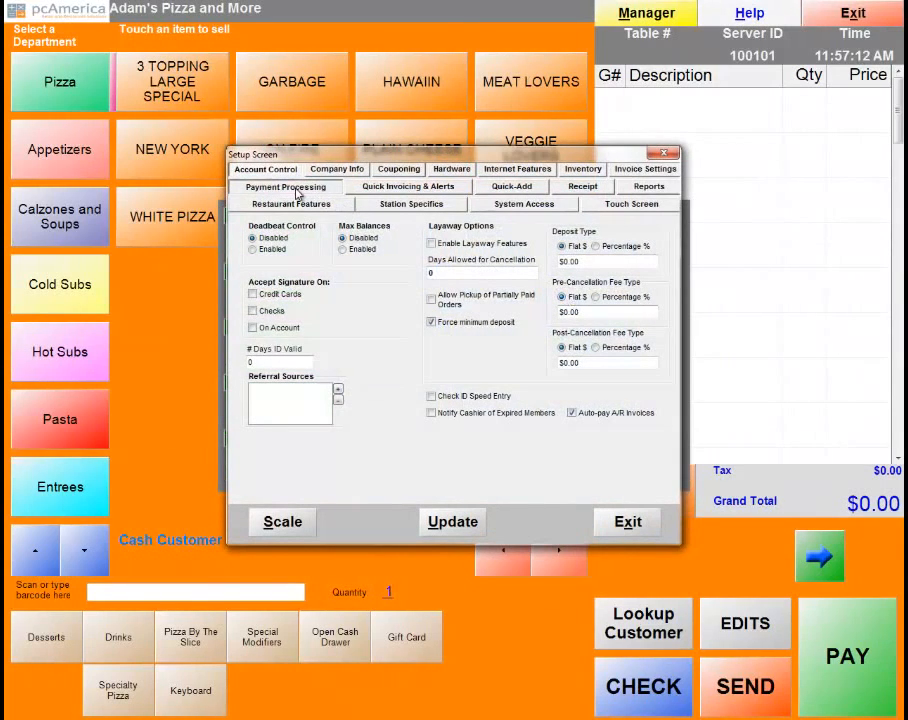
{"action": "left_click", "coordinate": [290, 187]}
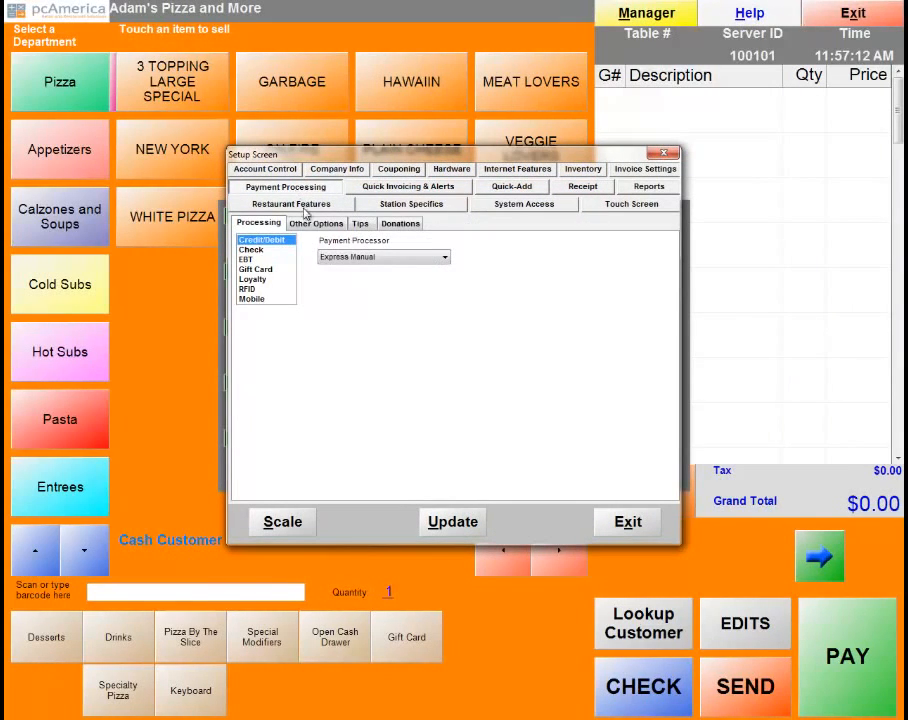
{"action": "left_click", "coordinate": [308, 226]}
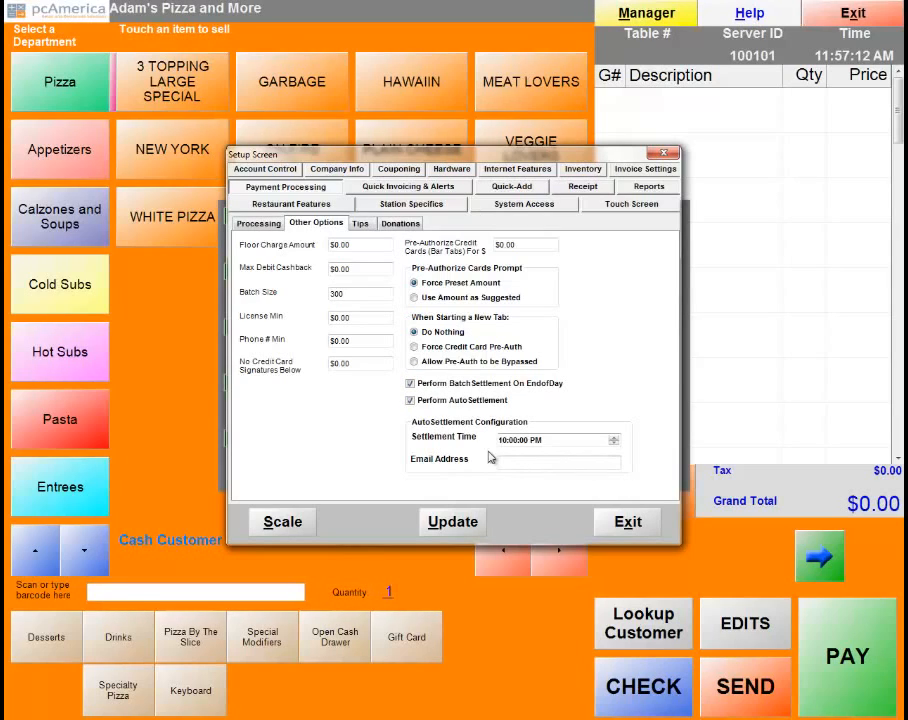
{"action": "left_click", "coordinate": [410, 400]}
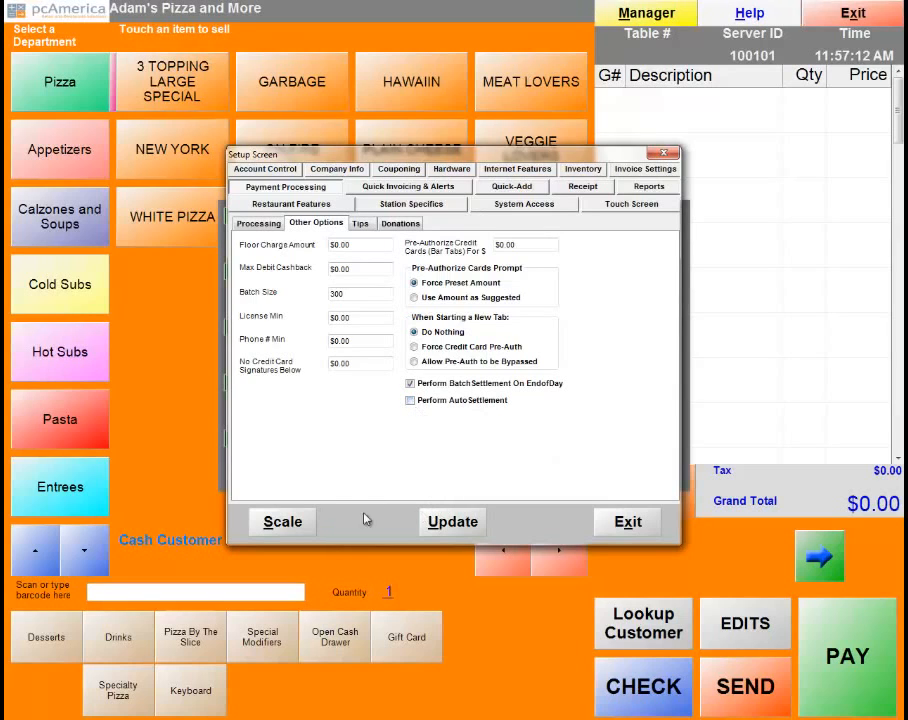
{"action": "left_click", "coordinate": [448, 521]}
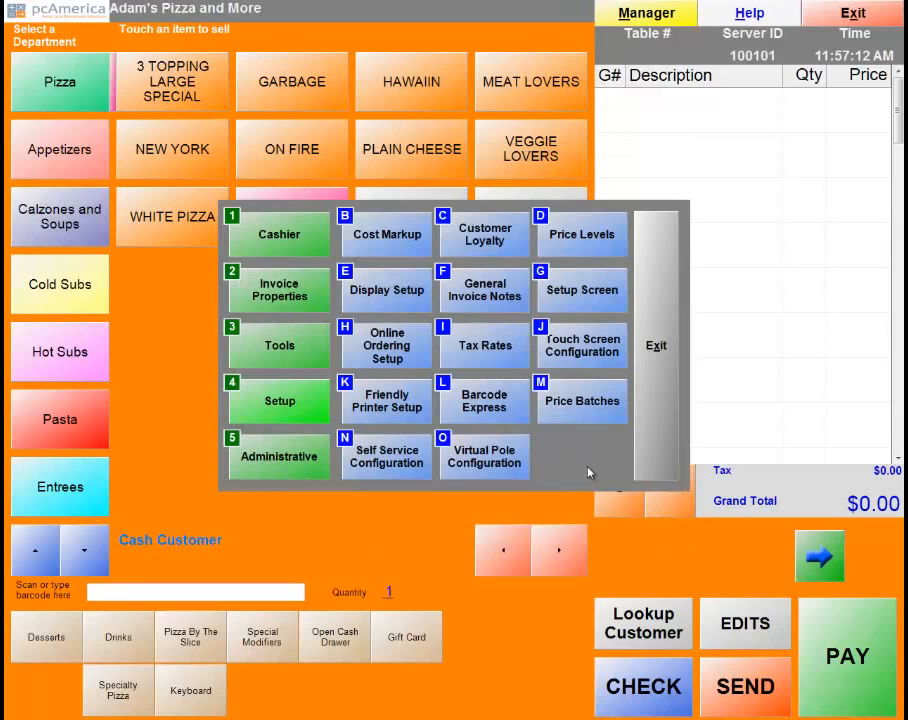
Leave the manager functions and order entry, returning to the login screen.
{"action": "left_click", "coordinate": [264, 345]}
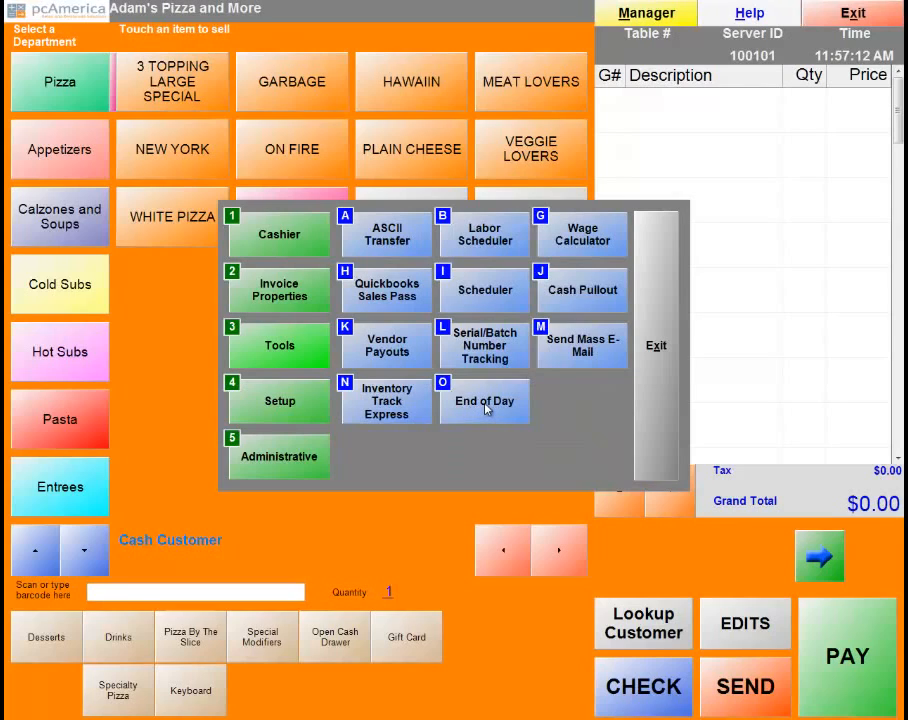
{"action": "left_click", "coordinate": [650, 376]}
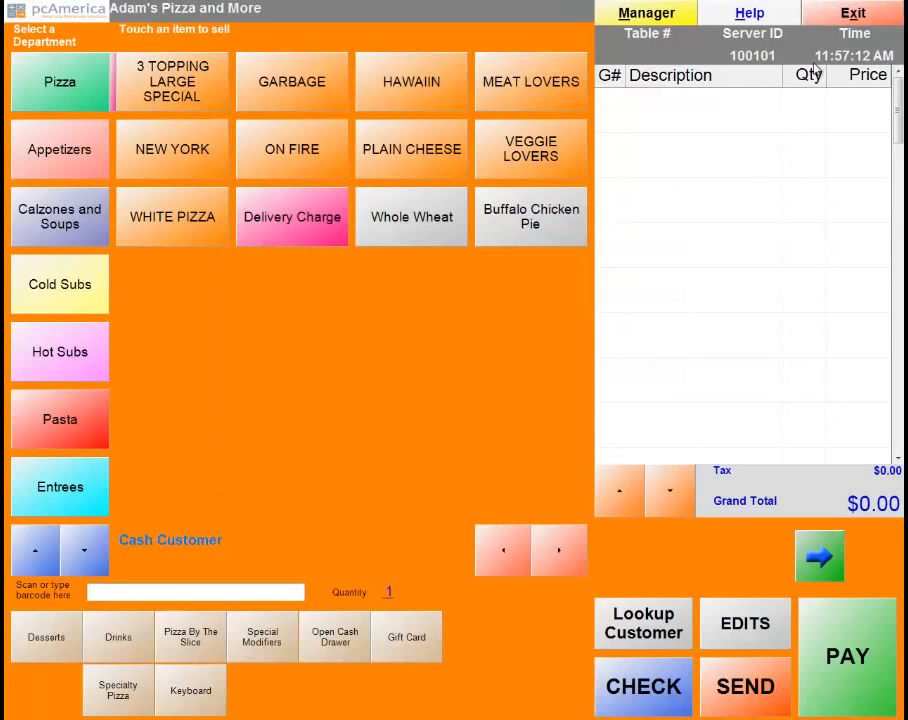
{"action": "left_click", "coordinate": [849, 18]}
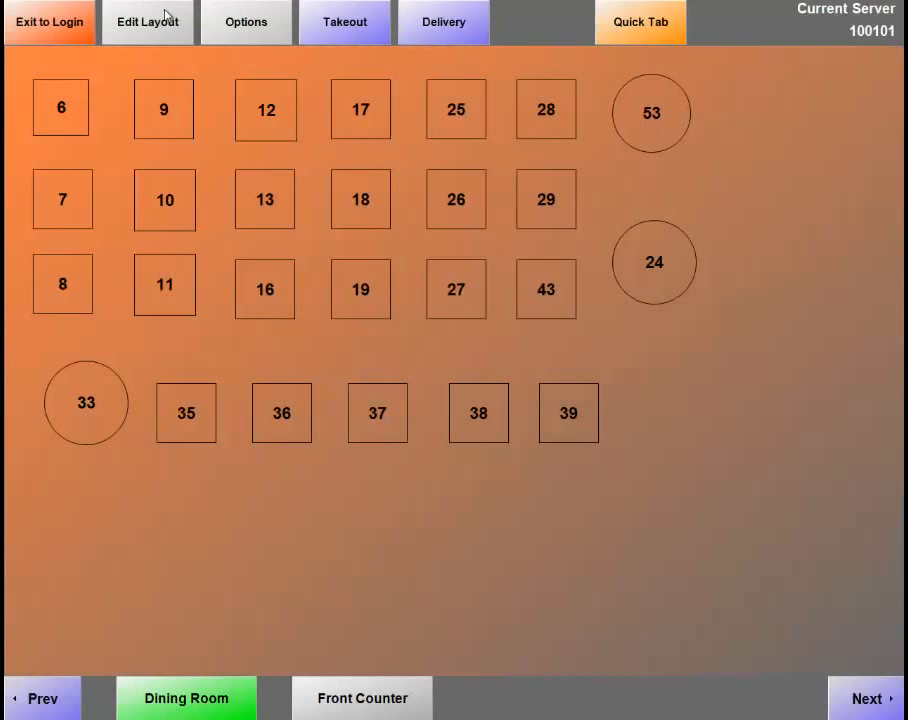
{"action": "left_click", "coordinate": [50, 25]}
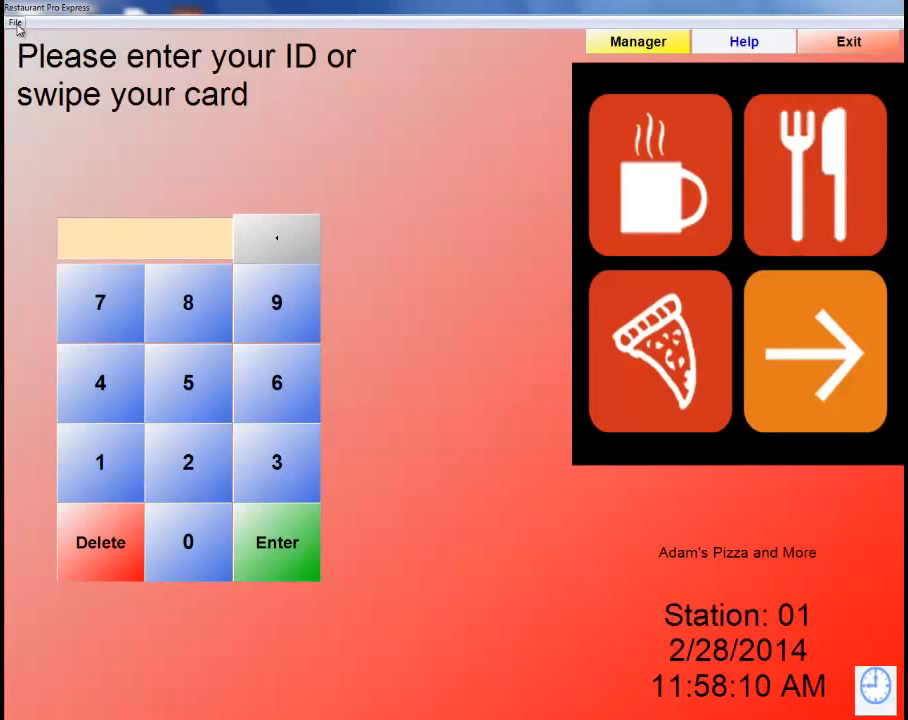
Run End of Day with the manager password, accepting the $79.26 deposit and acknowledging completion.
{"action": "left_click", "coordinate": [16, 23]}
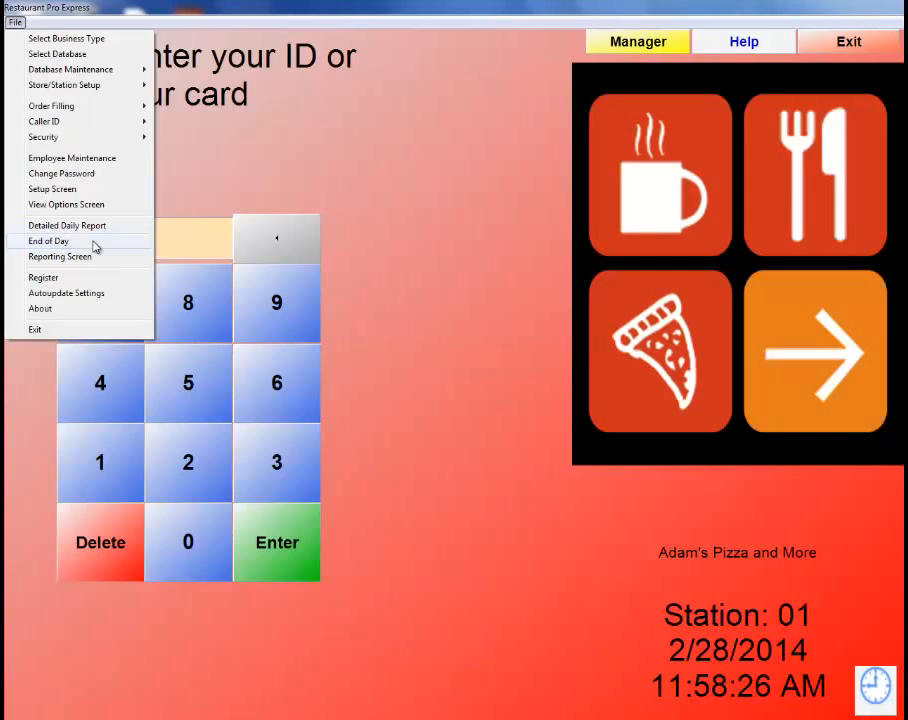
{"action": "left_click", "coordinate": [255, 197]}
{"action": "left_click", "coordinate": [16, 22]}
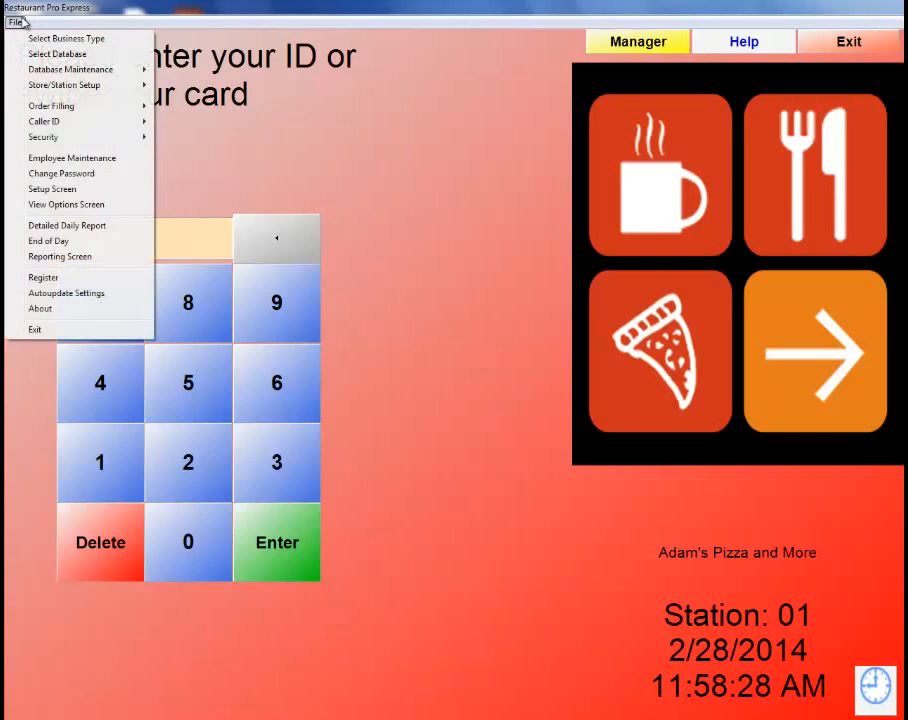
{"action": "left_click", "coordinate": [48, 241]}
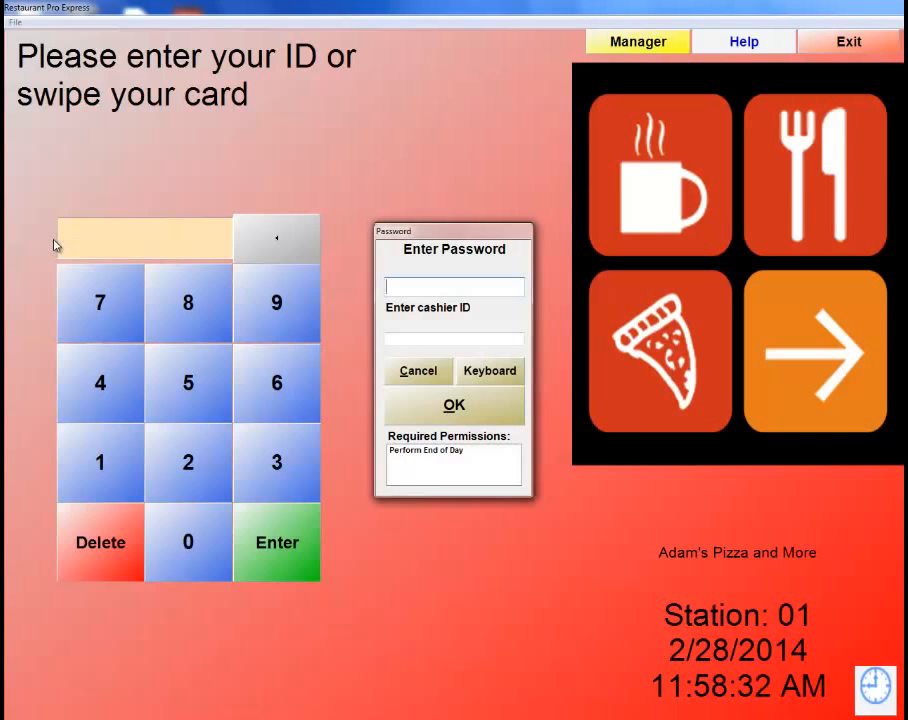
{"action": "type", "text": "admin"}
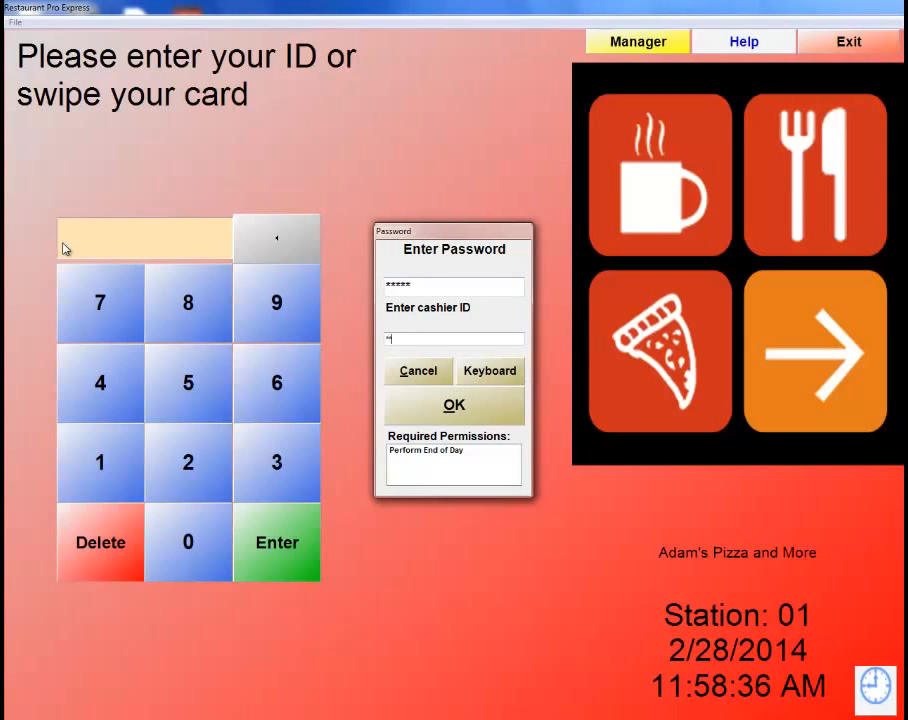
{"action": "key", "text": "Return"}
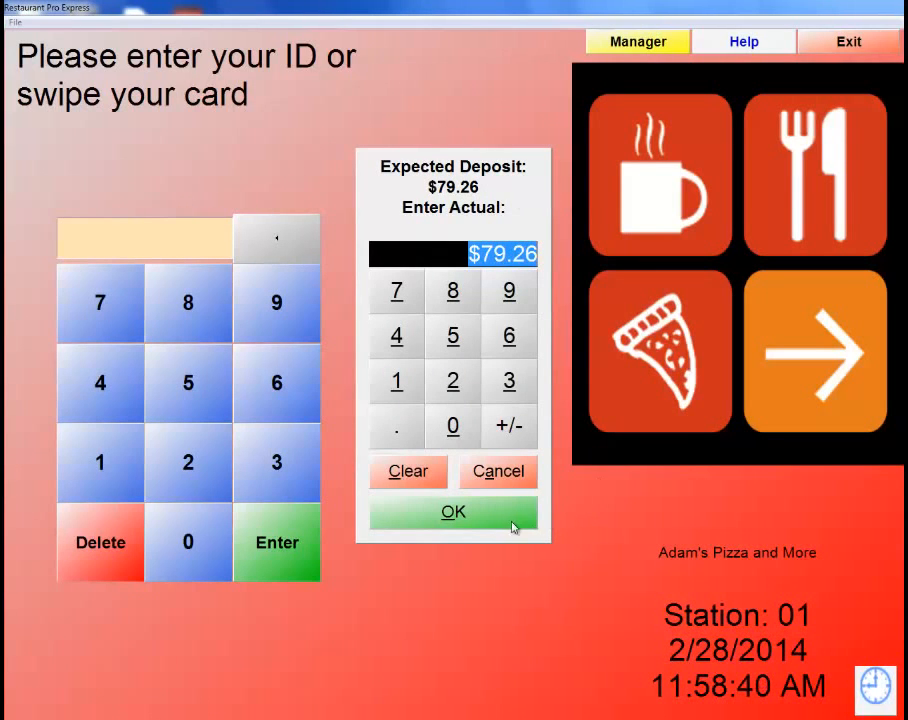
{"action": "left_click", "coordinate": [478, 530]}
{"action": "left_click", "coordinate": [476, 524]}
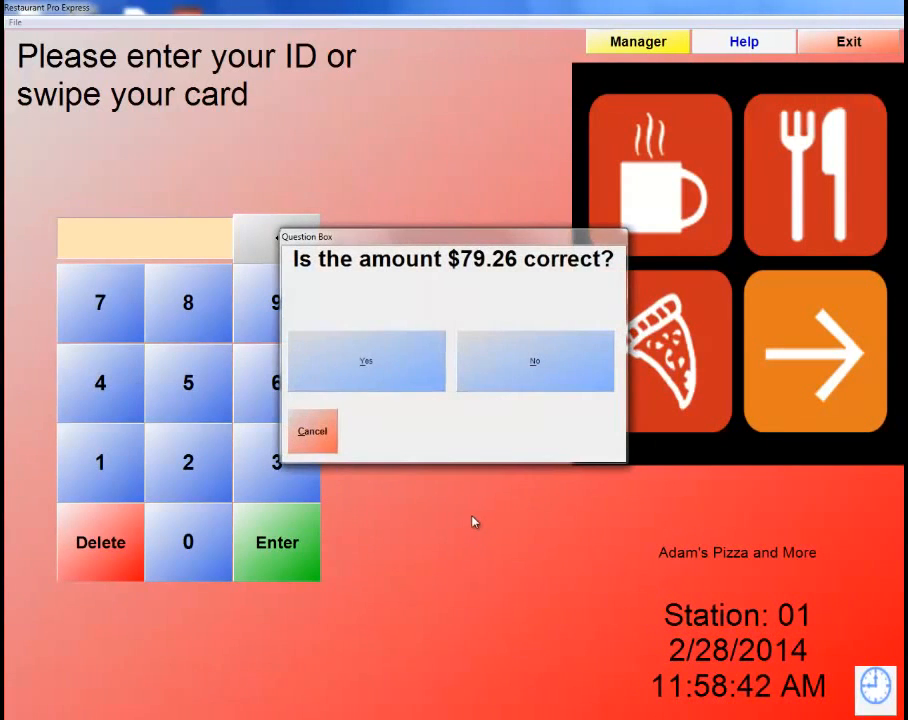
{"action": "left_click", "coordinate": [390, 367]}
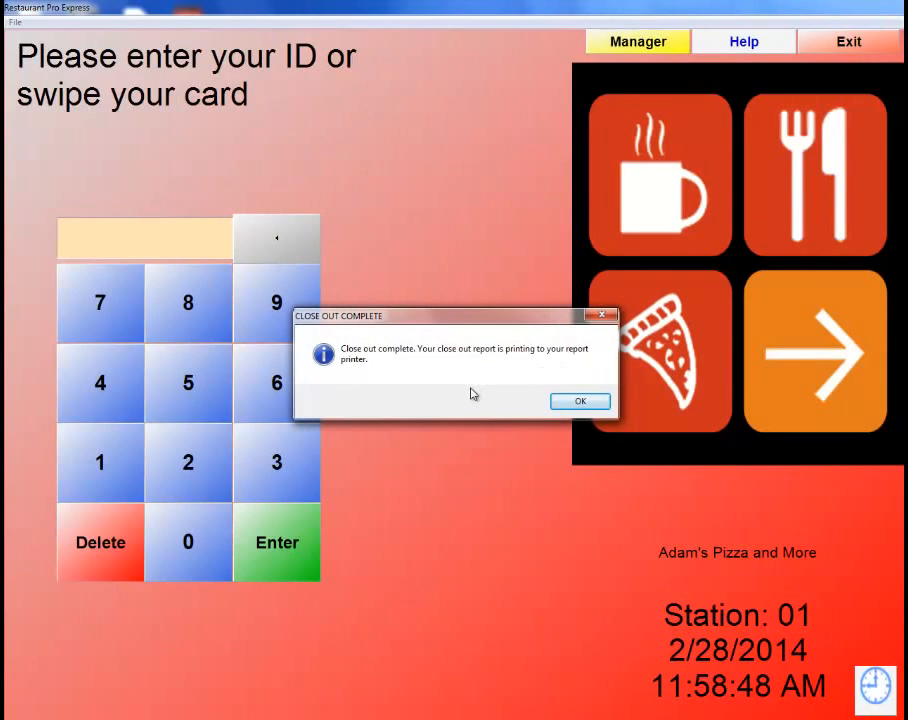
{"action": "left_click", "coordinate": [572, 401]}
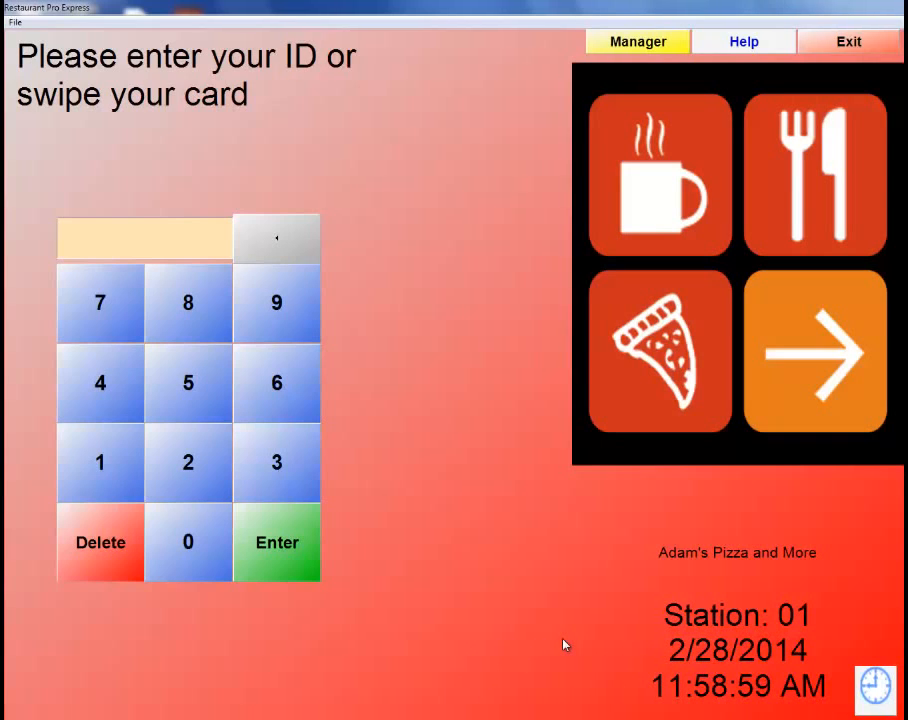
Start Backup Database from the File menu and authorise it with the password and cashier ID.
{"action": "left_click", "coordinate": [15, 21]}
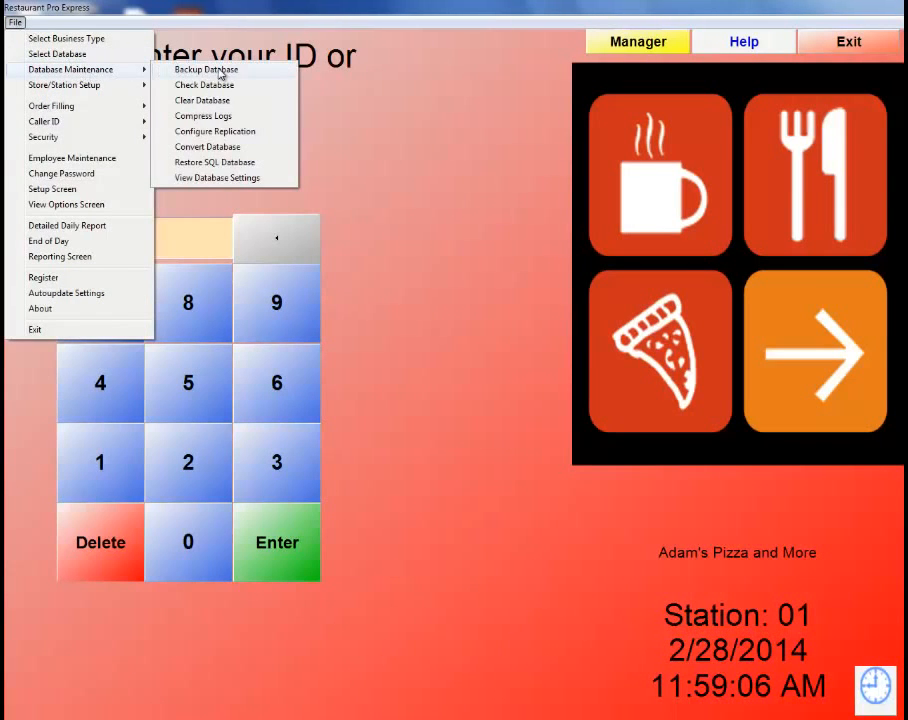
{"action": "left_click", "coordinate": [224, 72]}
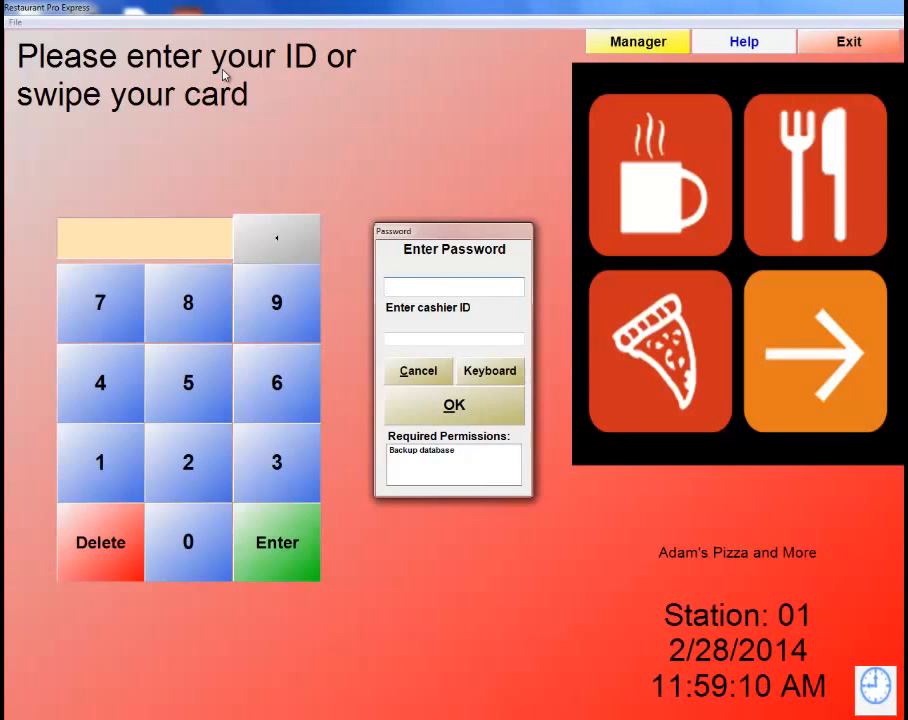
{"action": "type", "text": "*****"}
{"action": "key", "text": "Tab"}
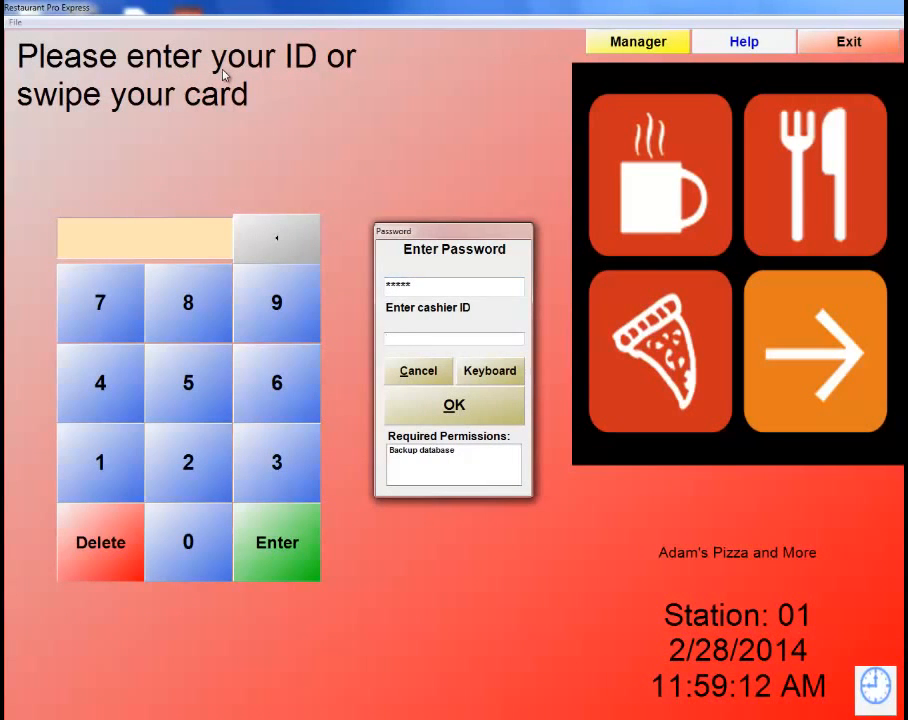
{"action": "type", "text": "*"}
{"action": "key", "text": "Return"}
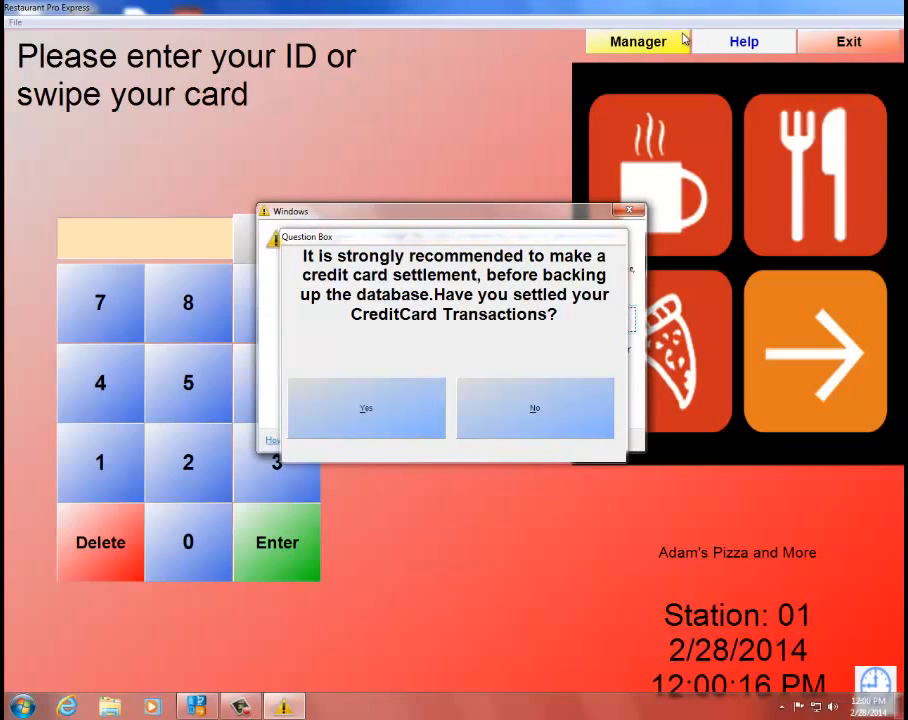
{"action": "left_click", "coordinate": [630, 212]}
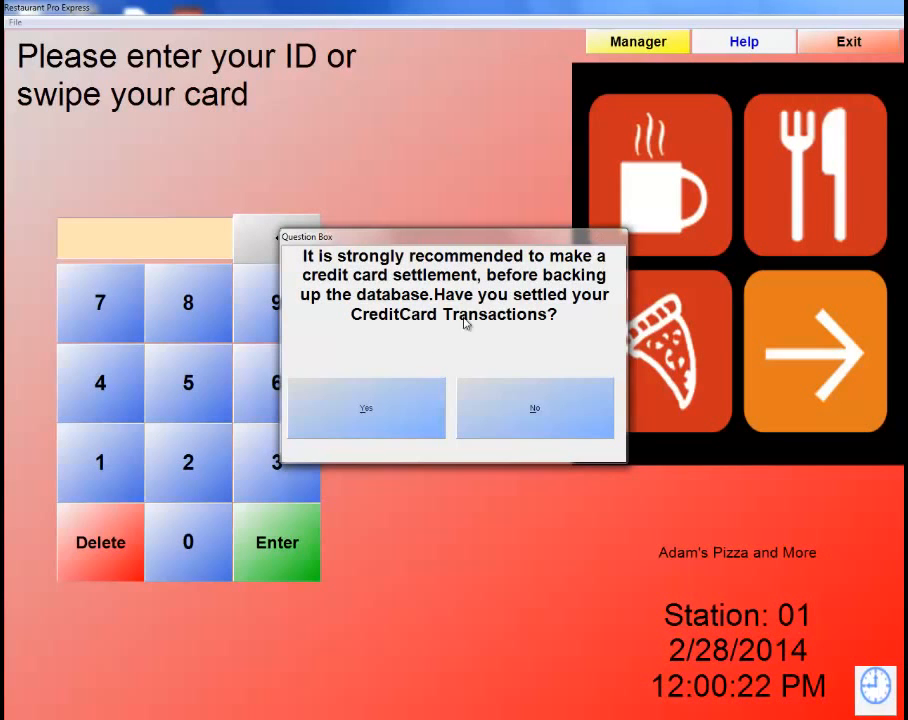
{"action": "left_click", "coordinate": [371, 402]}
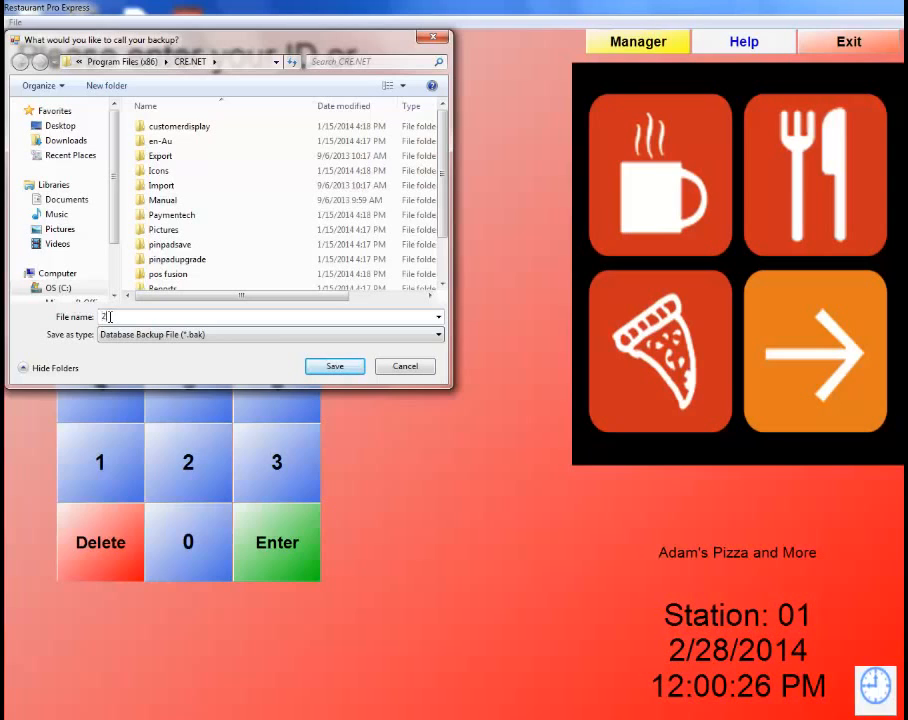
{"action": "type", "text": "2282014"}
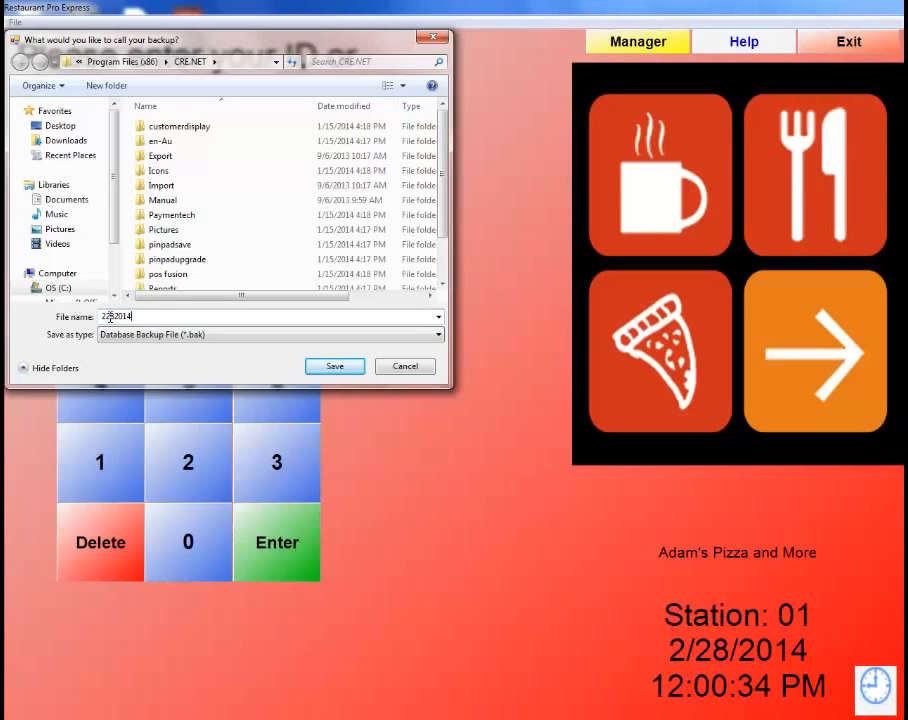
{"action": "type", "text": "1200PM"}
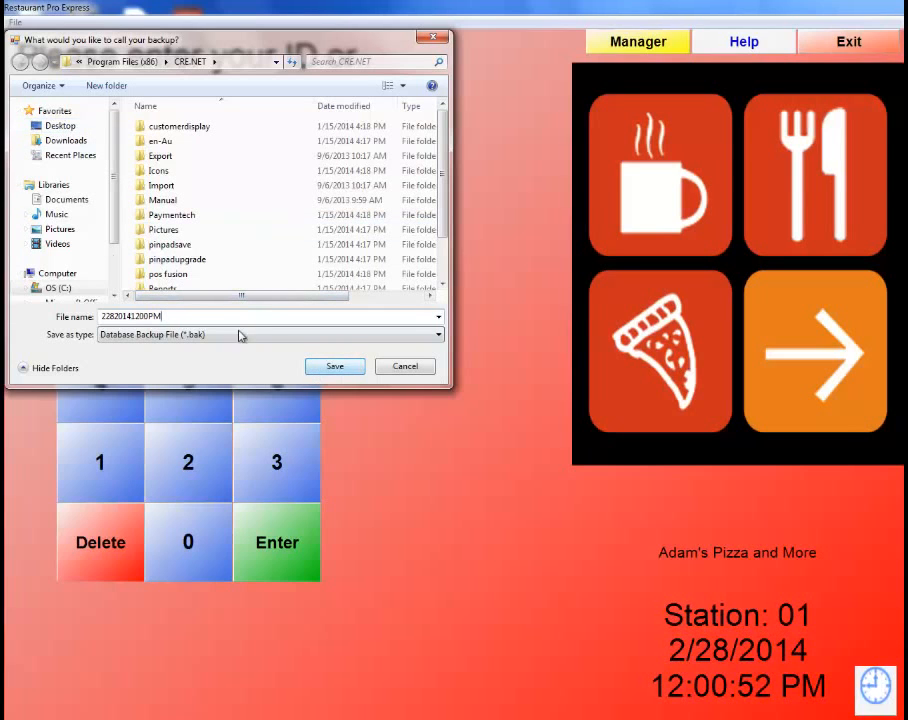
{"action": "left_click", "coordinate": [55, 126]}
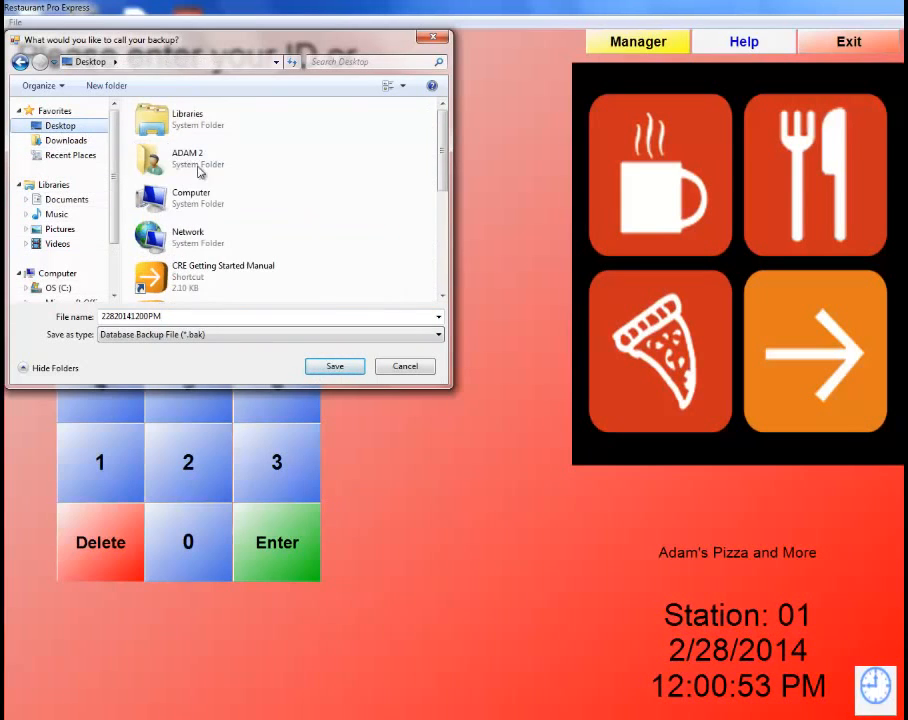
{"action": "left_click", "coordinate": [336, 367]}
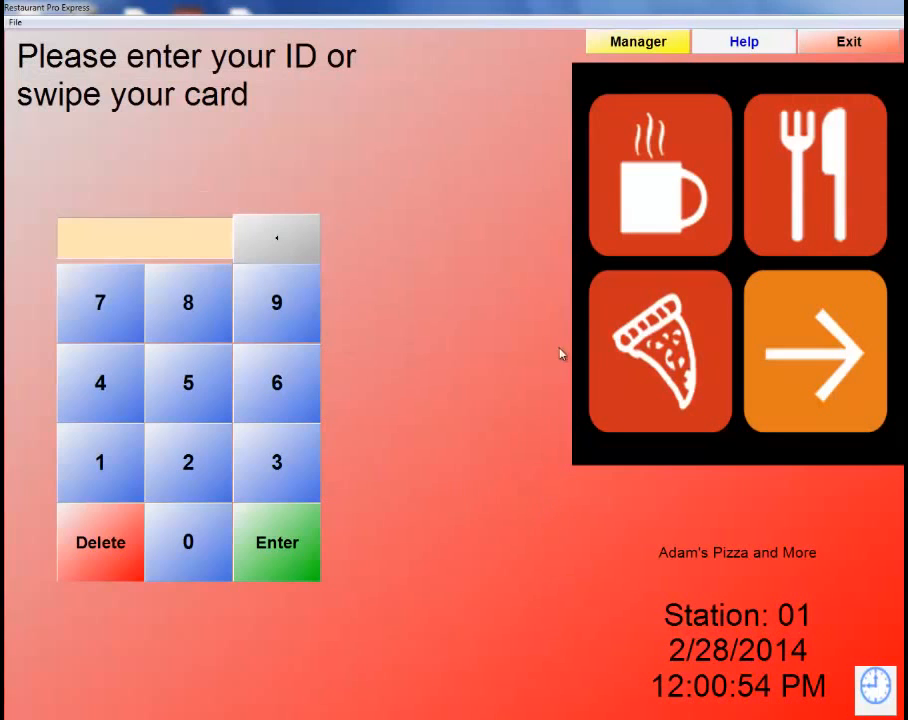